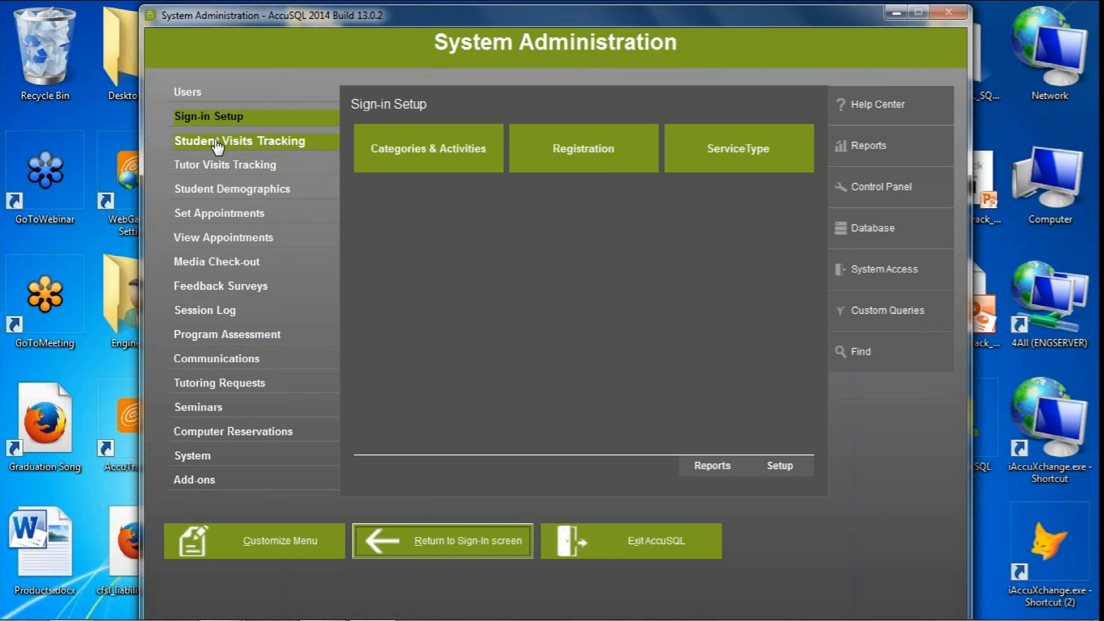
# Browse the administration modules and review the full list of reports offered for Users, closing the list when done
pyautogui.click(217, 165)
pyautogui.click(217, 189)
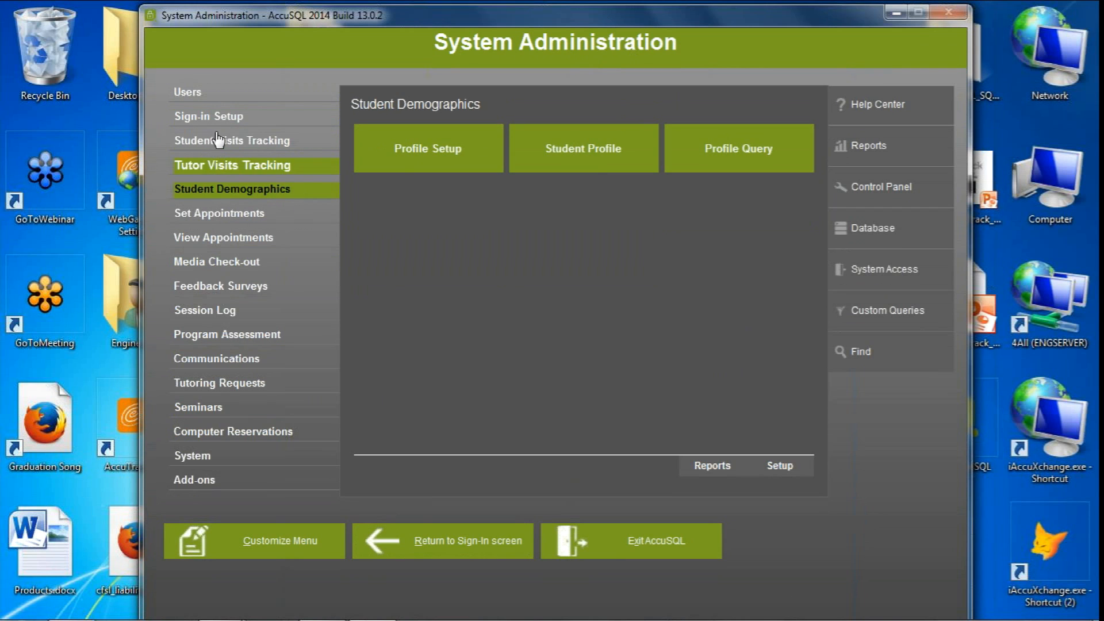
pyautogui.click(214, 96)
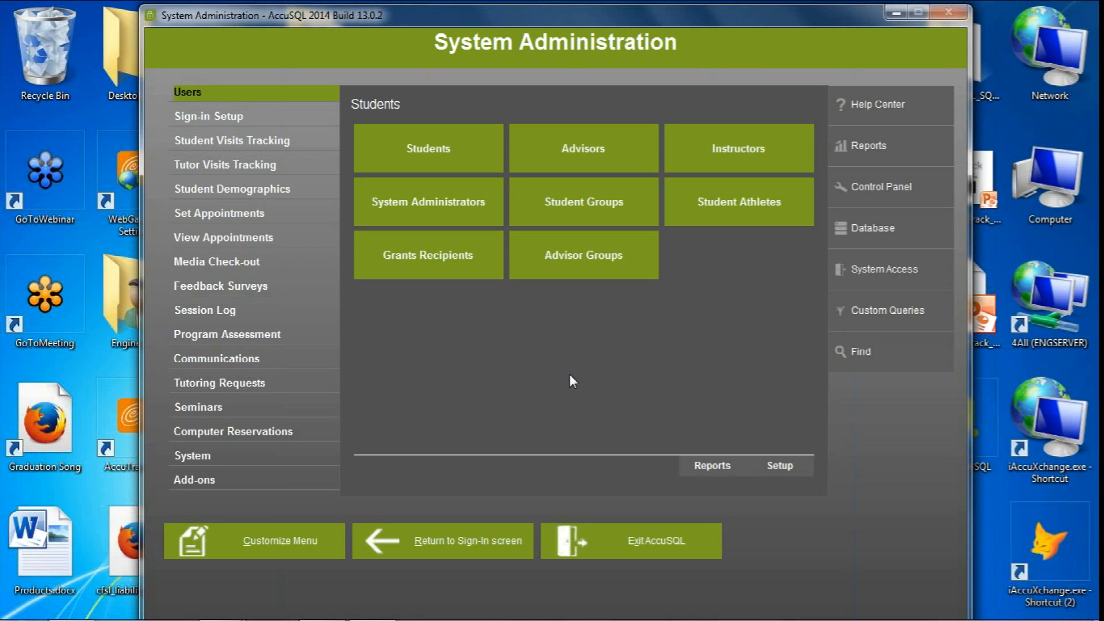
pyautogui.click(704, 466)
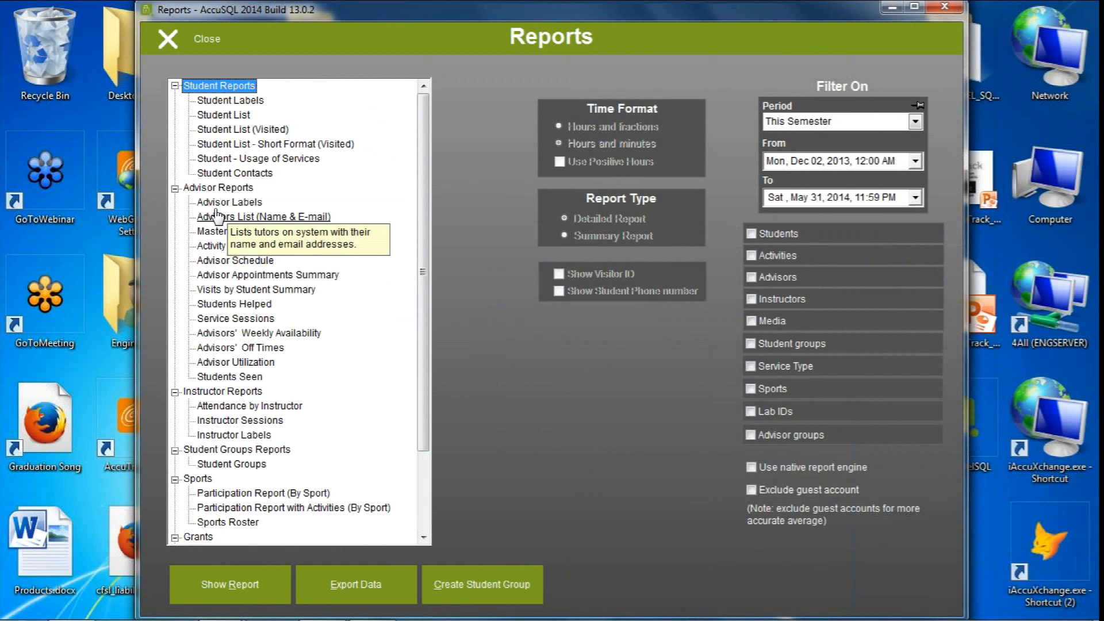
pyautogui.moveTo(426, 185); pyautogui.dragTo(424, 254)
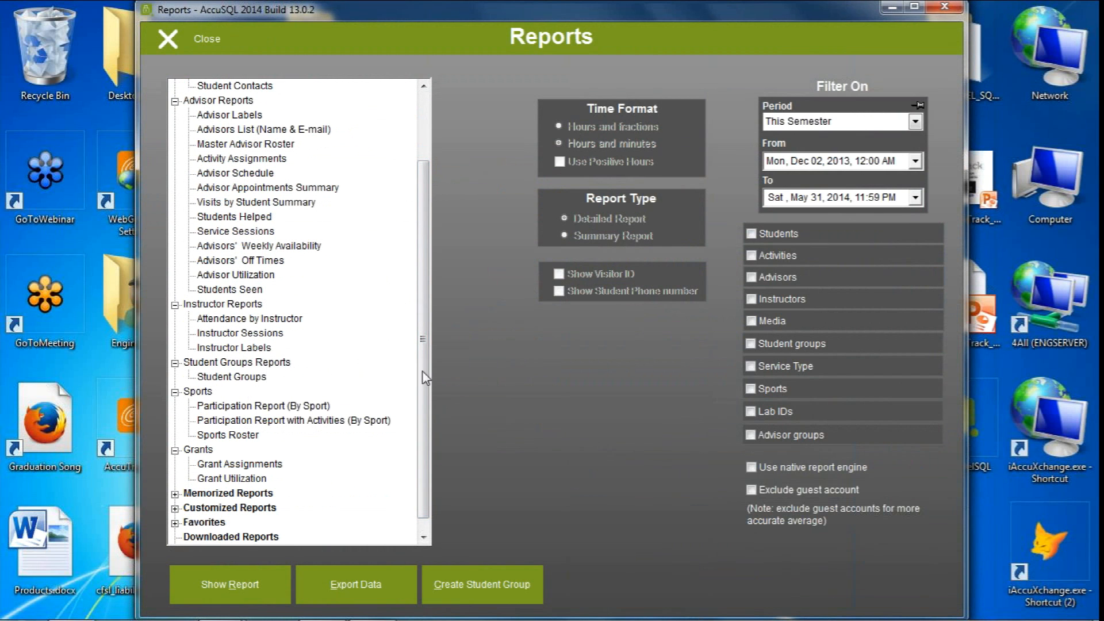
pyautogui.scroll(-1, 425, 361)
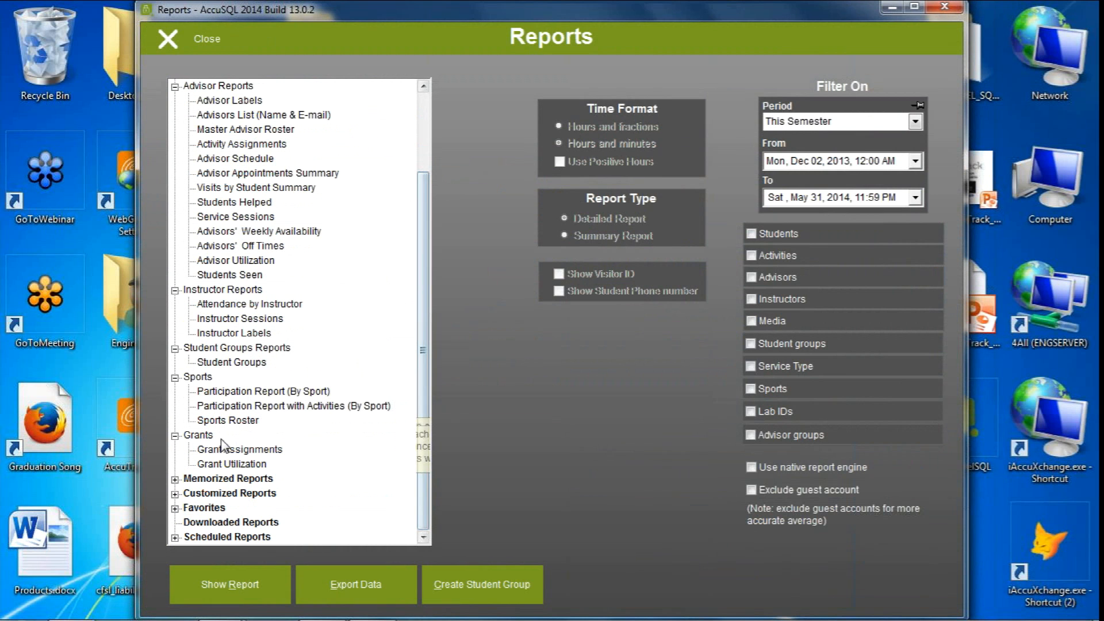
pyautogui.click(195, 39)
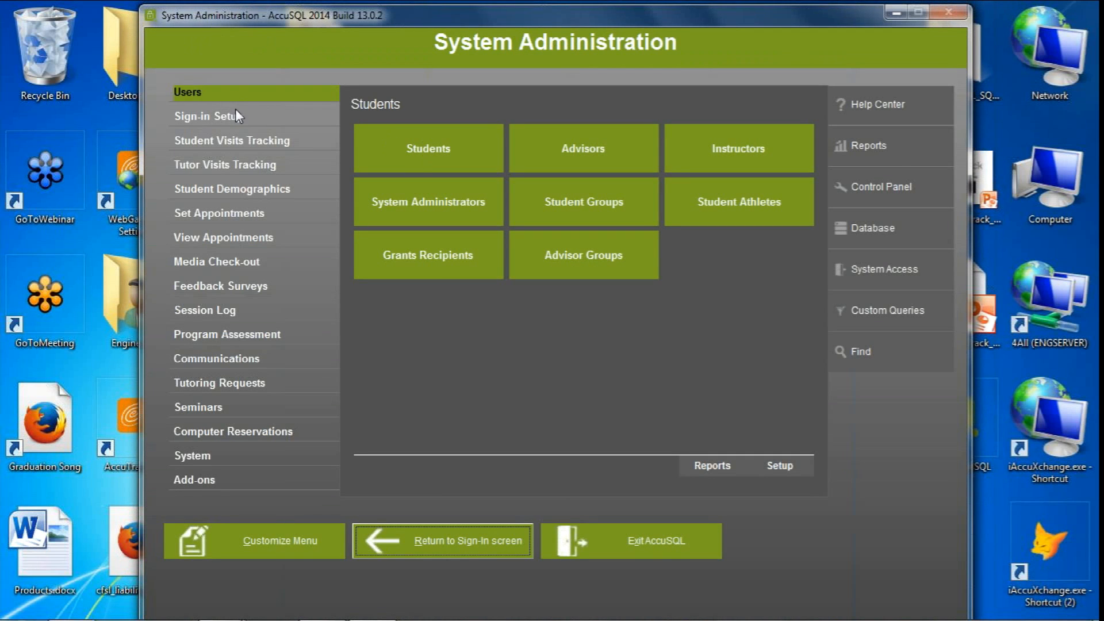
# Review the registration reports offered for Sign-in Setup, including Self-Registration, and close the list
pyautogui.click(239, 119)
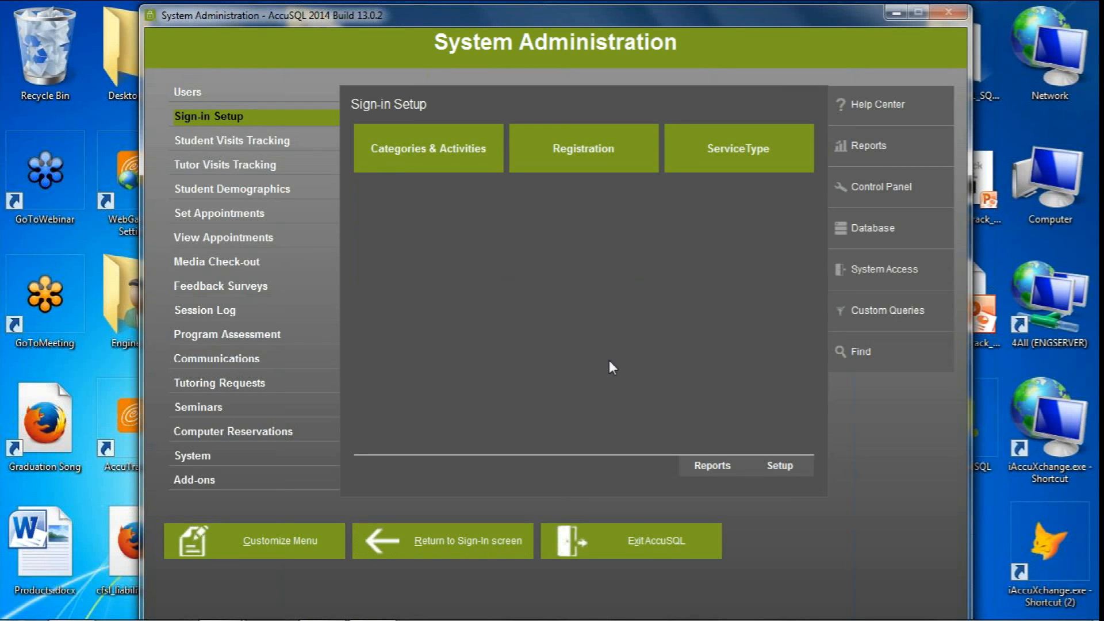
pyautogui.click(703, 460)
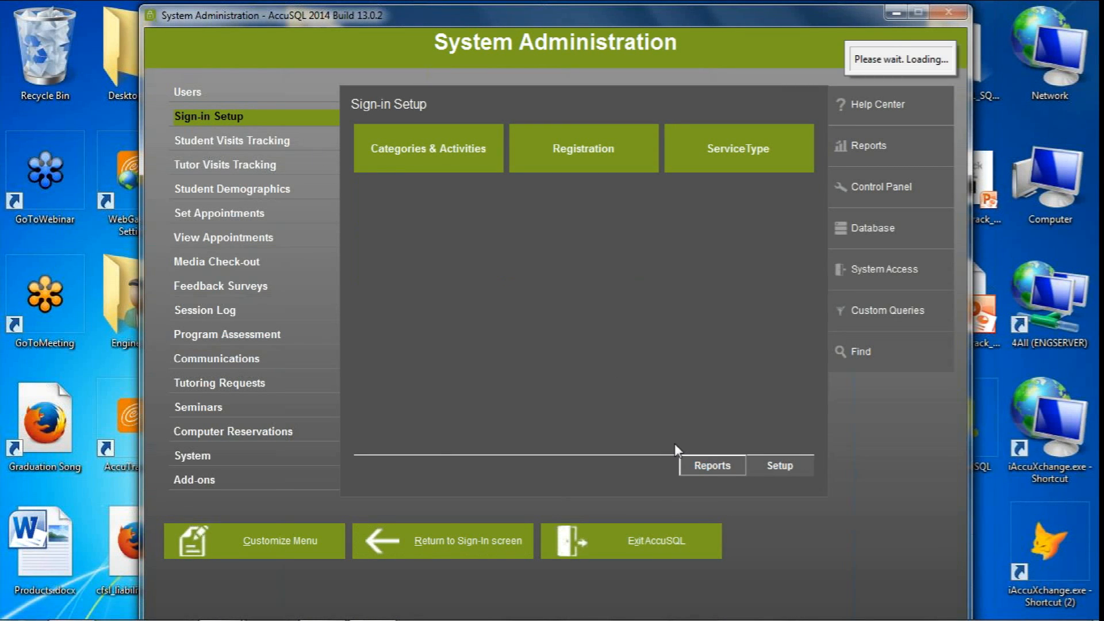
pyautogui.click(227, 101)
pyautogui.click(229, 116)
pyautogui.click(232, 129)
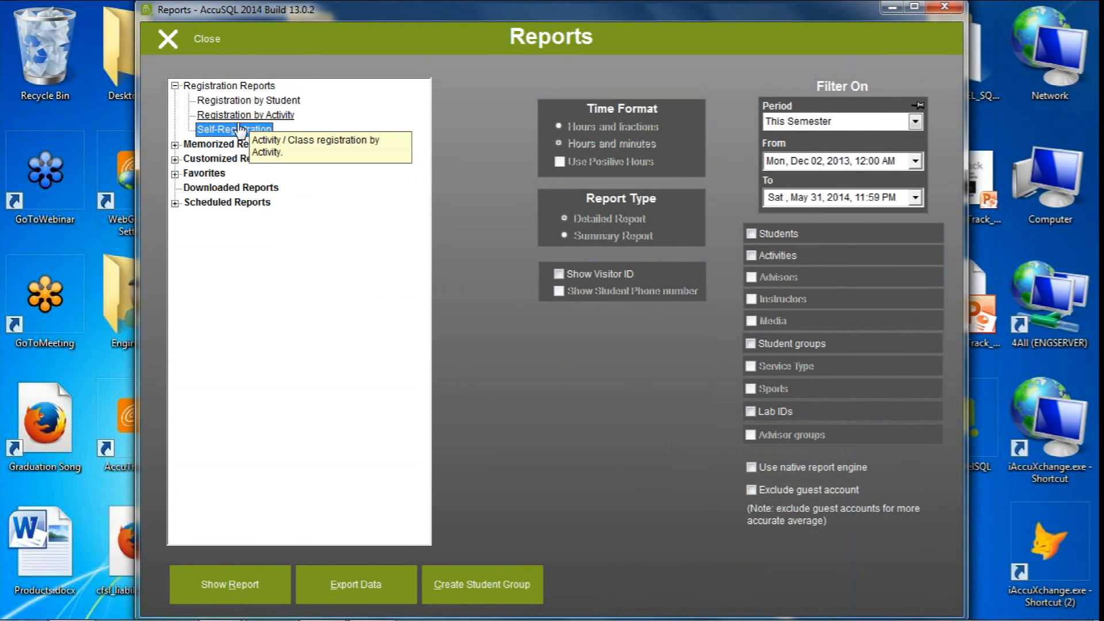
pyautogui.click(193, 39)
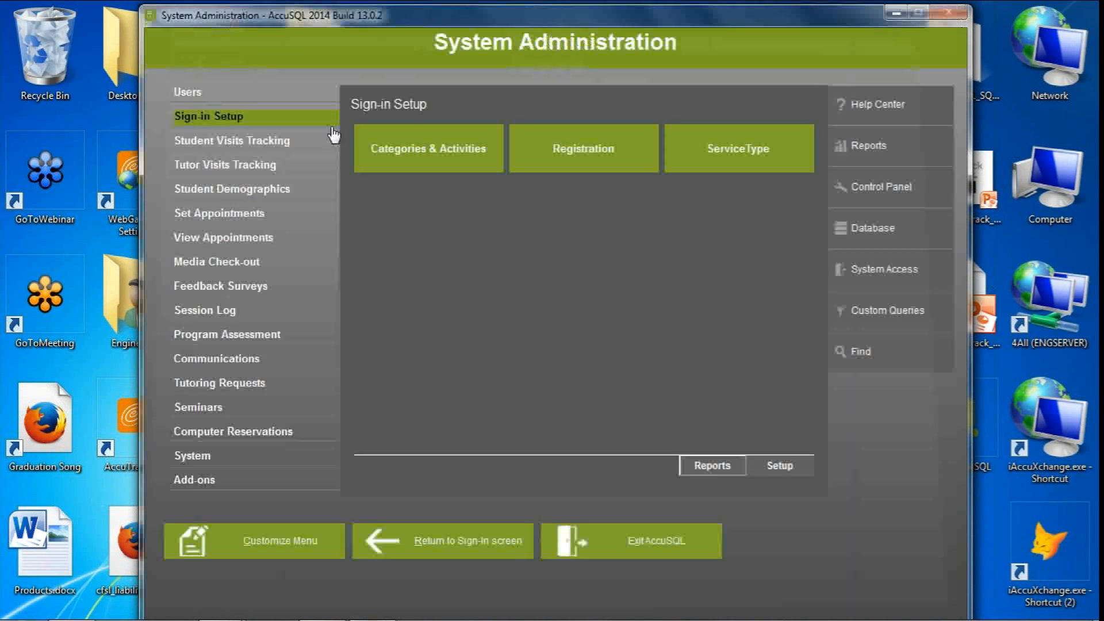
# Review the visits reports offered for Student Visits Tracking and close the list
pyautogui.click(283, 145)
pyautogui.click(700, 467)
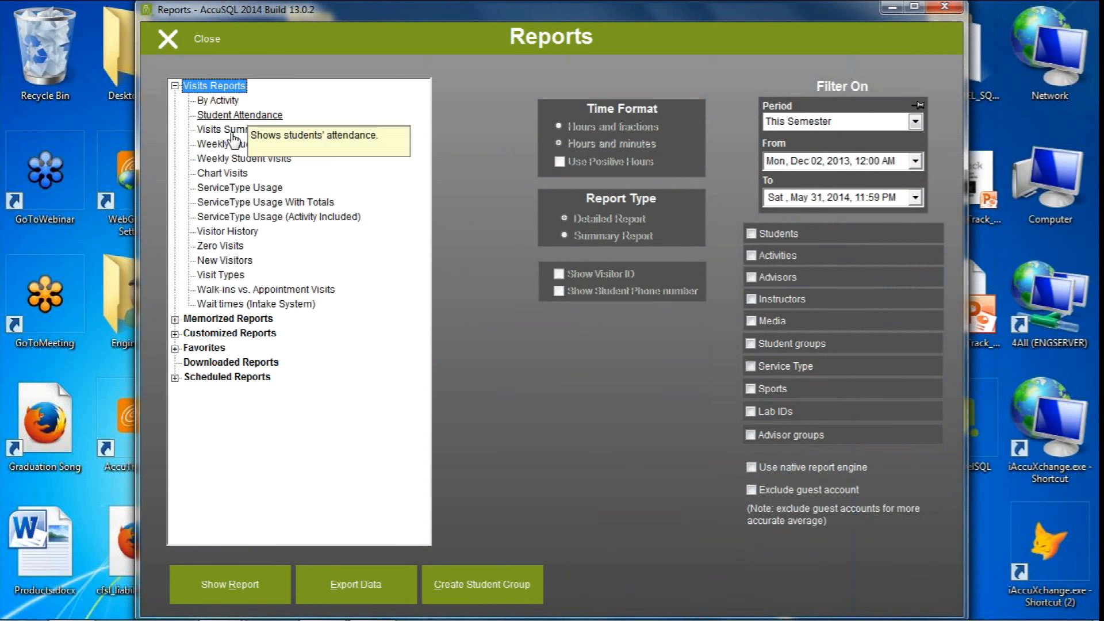
pyautogui.click(167, 38)
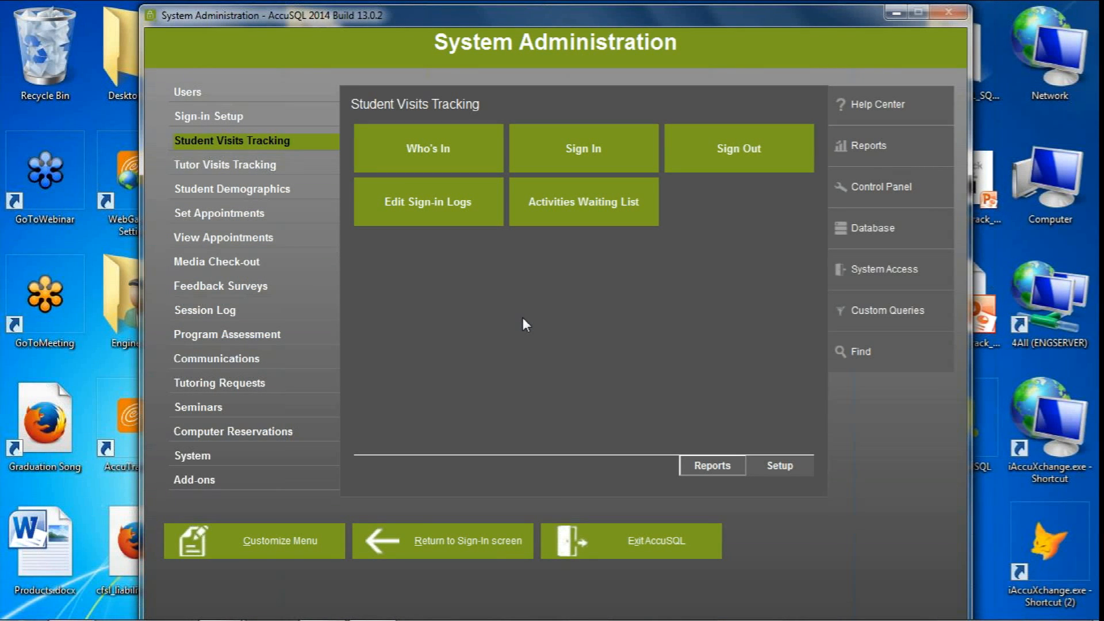
# Examine the system-wide report list by expanding the Student, Advisor, Instructor, Sports and Visits categories, and close it
pyautogui.click(883, 148)
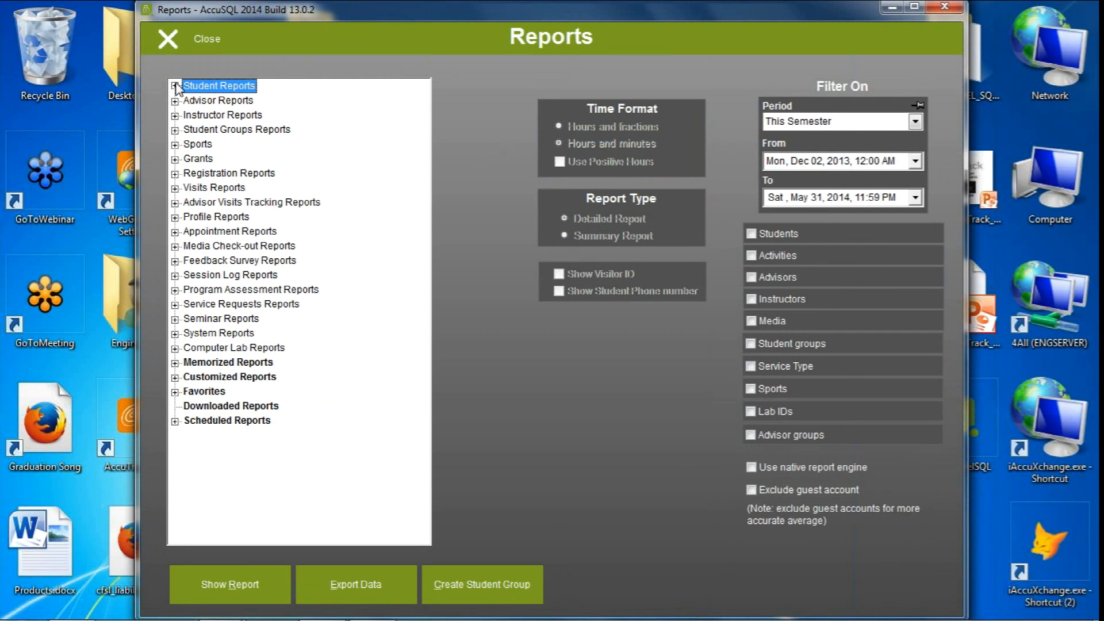
pyautogui.click(174, 86)
pyautogui.click(174, 188)
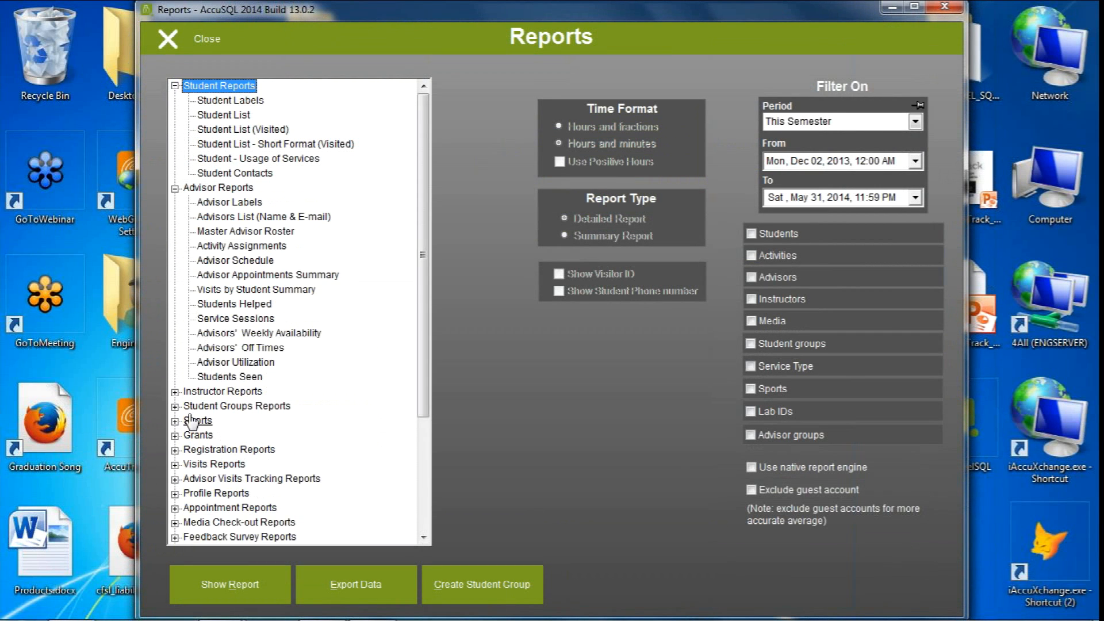
pyautogui.click(175, 391)
pyautogui.moveTo(424, 271); pyautogui.dragTo(423, 406)
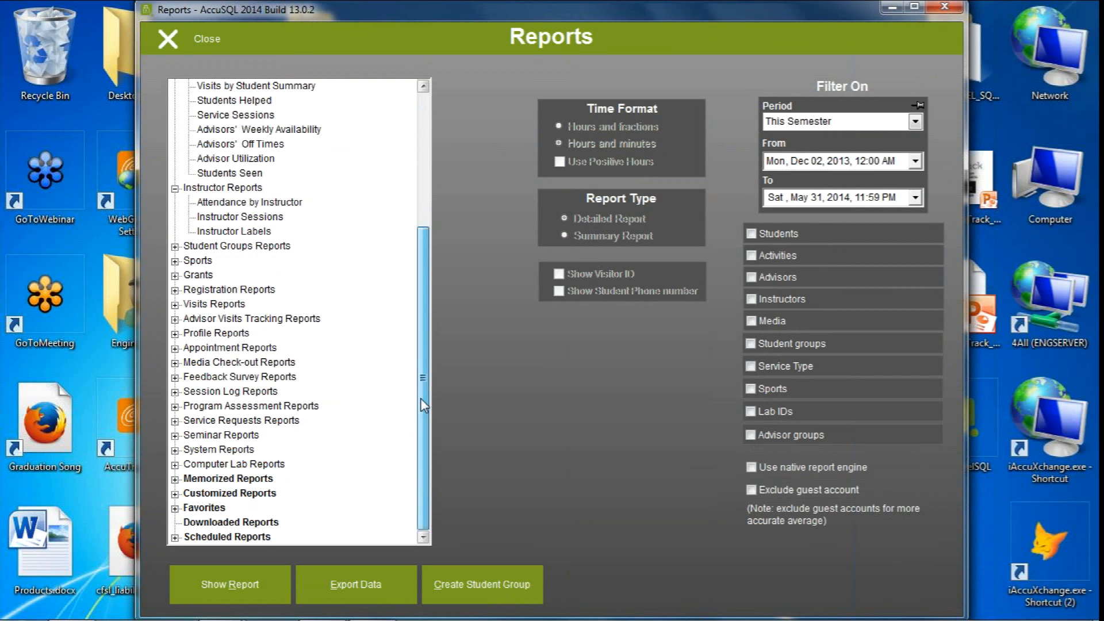
pyautogui.click(175, 260)
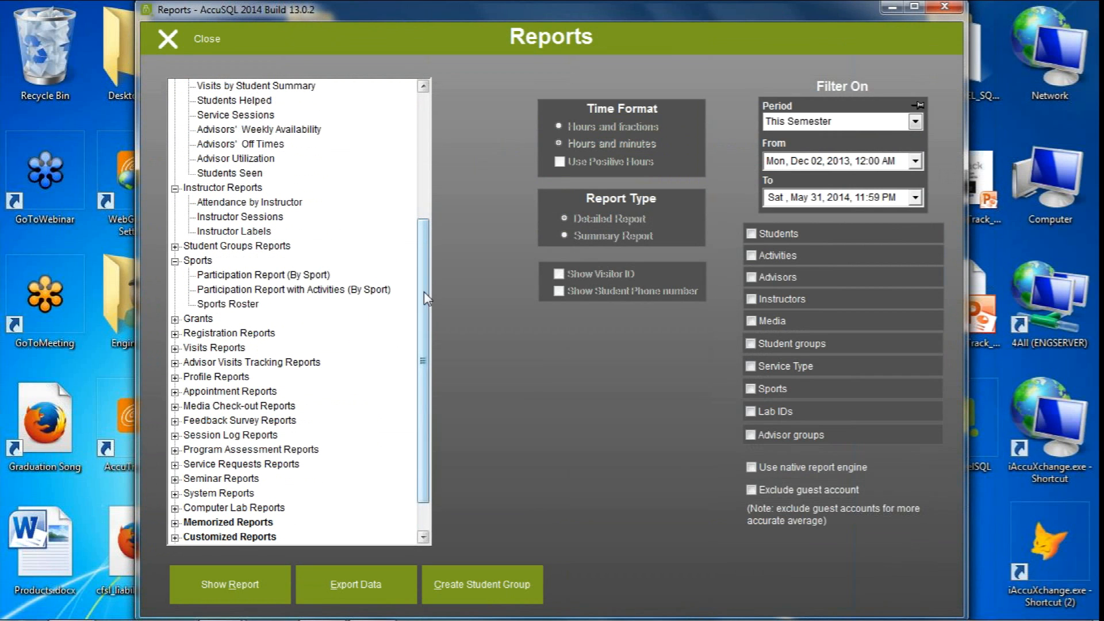
pyautogui.moveTo(423, 291); pyautogui.dragTo(424, 310)
pyautogui.moveTo(425, 352); pyautogui.dragTo(426, 367)
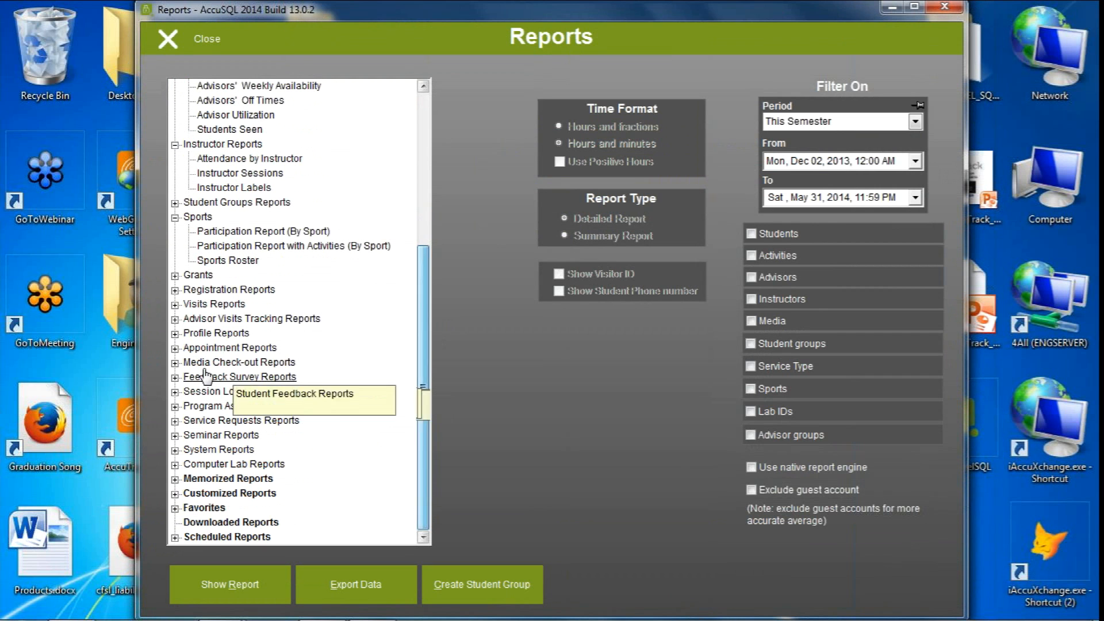
pyautogui.click(175, 303)
pyautogui.moveTo(423, 321); pyautogui.dragTo(425, 349)
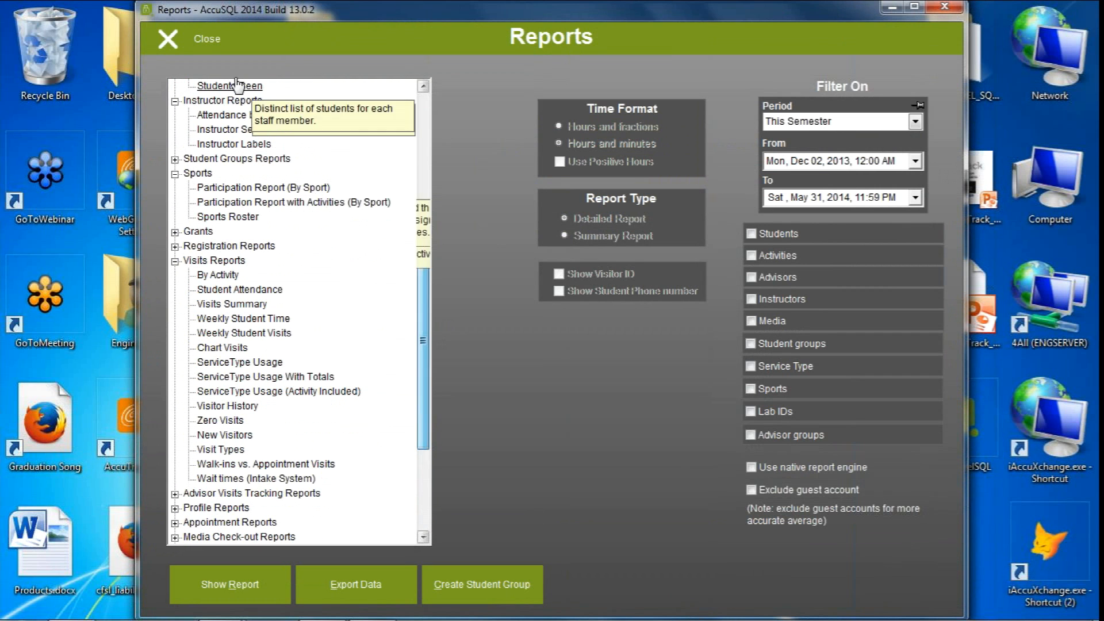
pyautogui.click(208, 41)
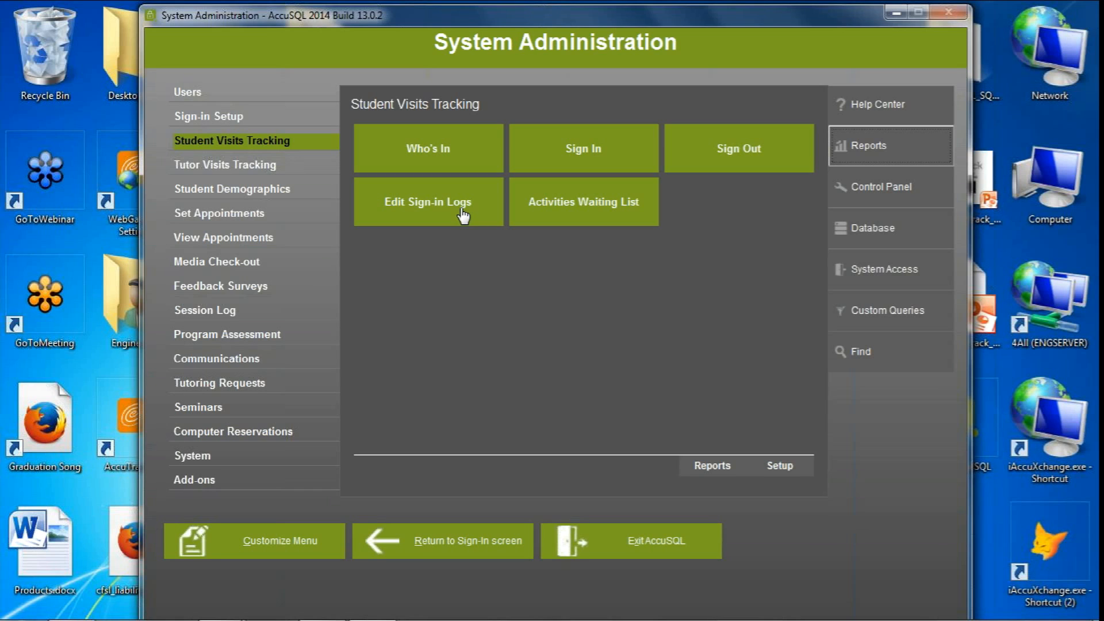
# Preview the By Activity report from the Student Visits Tracking reports
pyautogui.click(241, 142)
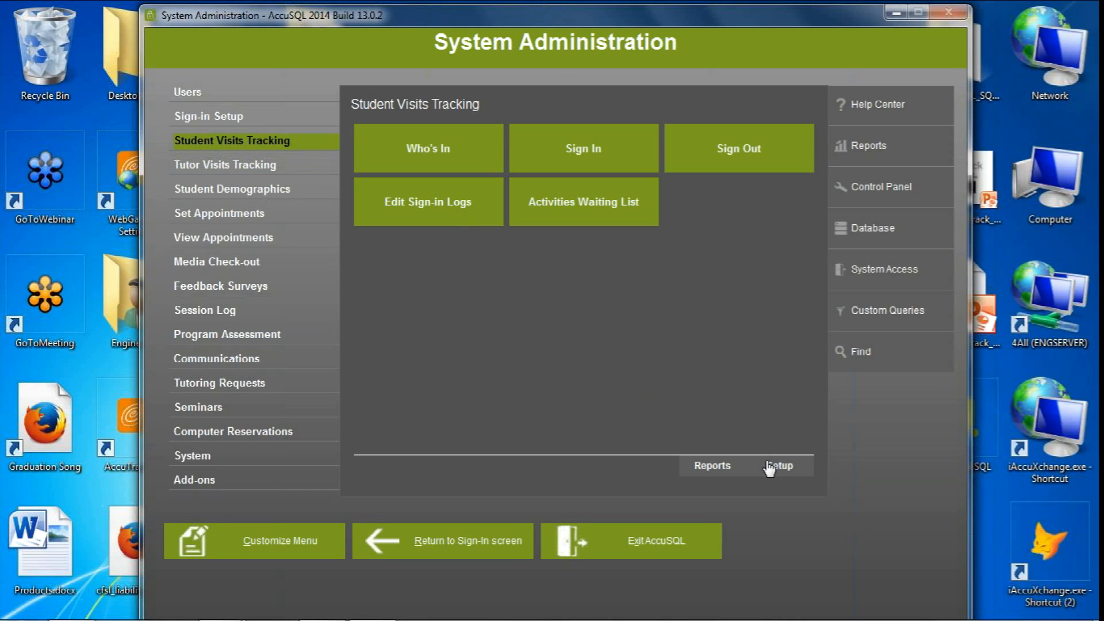
pyautogui.click(692, 470)
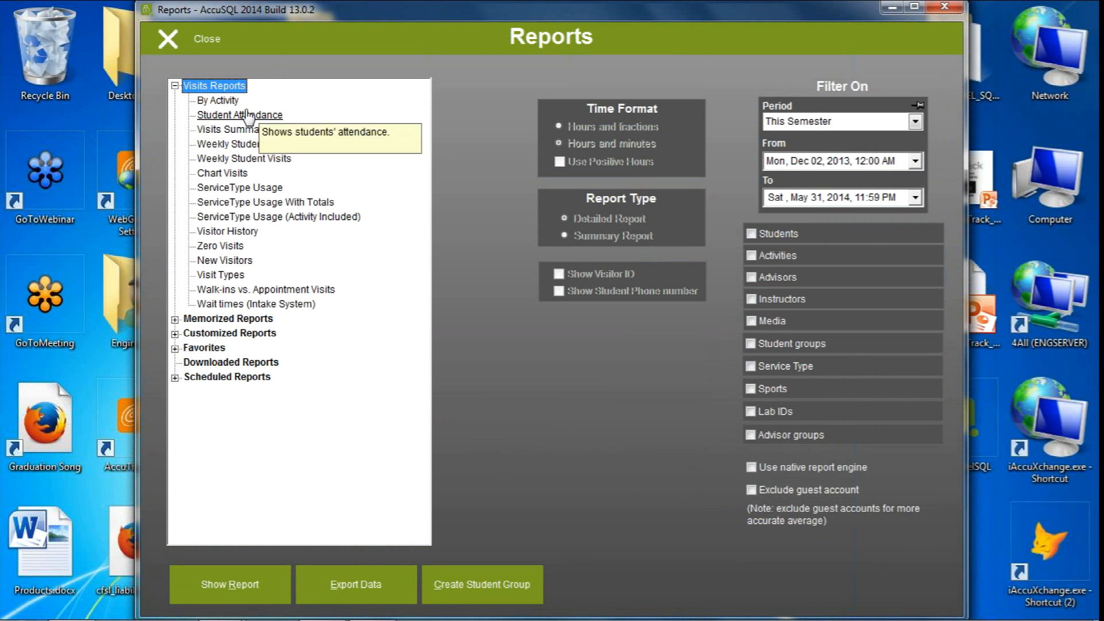
pyautogui.click(233, 104)
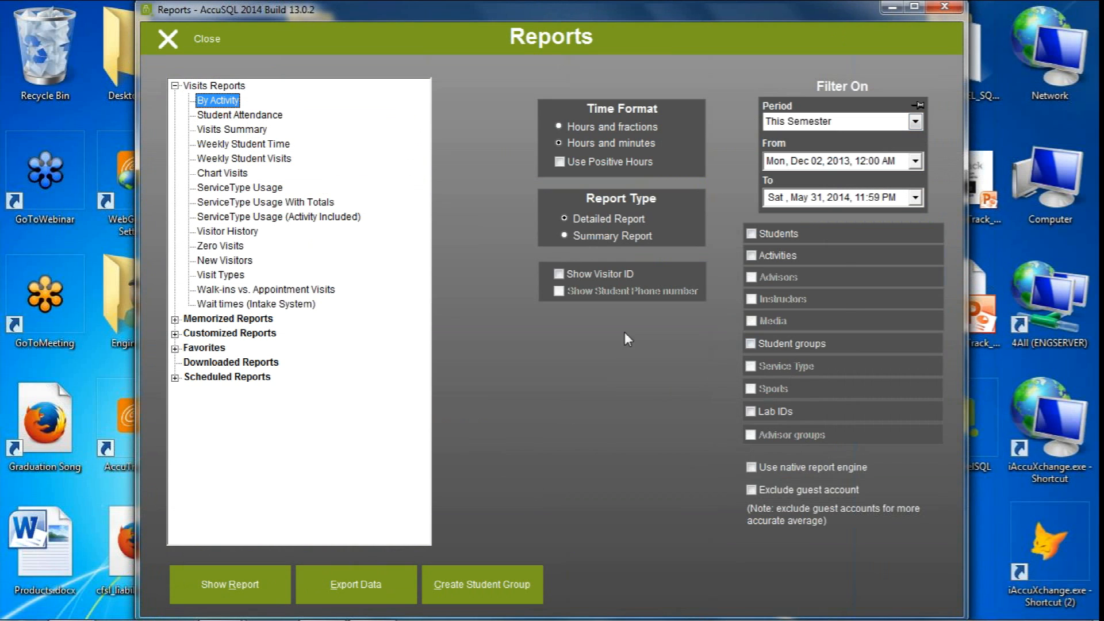
pyautogui.click(212, 589)
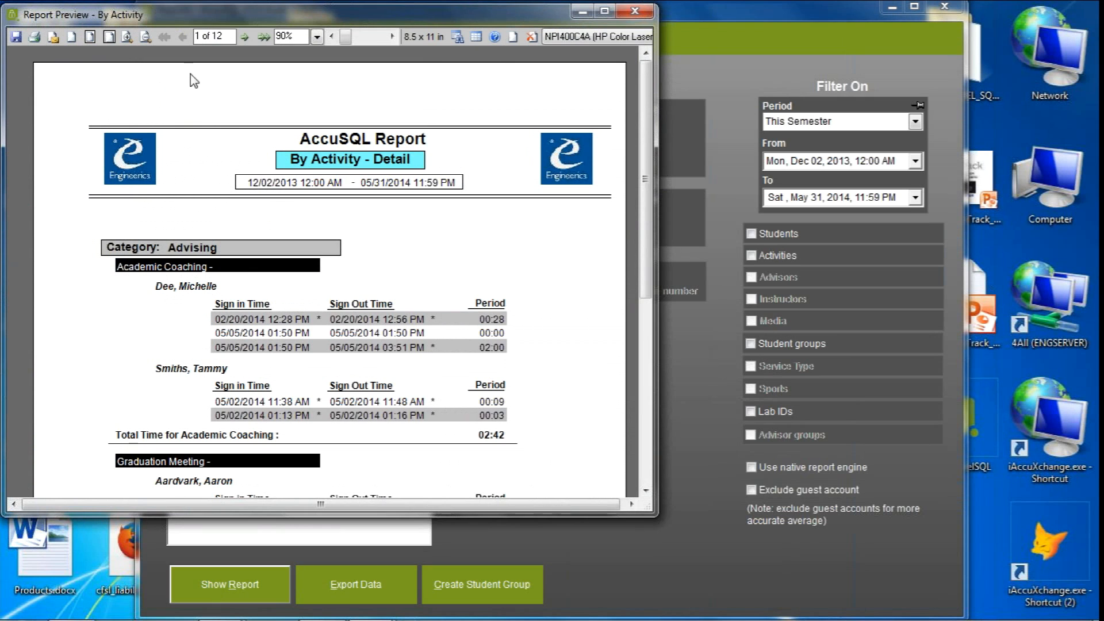
# Inspect the PDF saving, printing and e-mailing options for the previewed report, cancelling each one
pyautogui.click(17, 37)
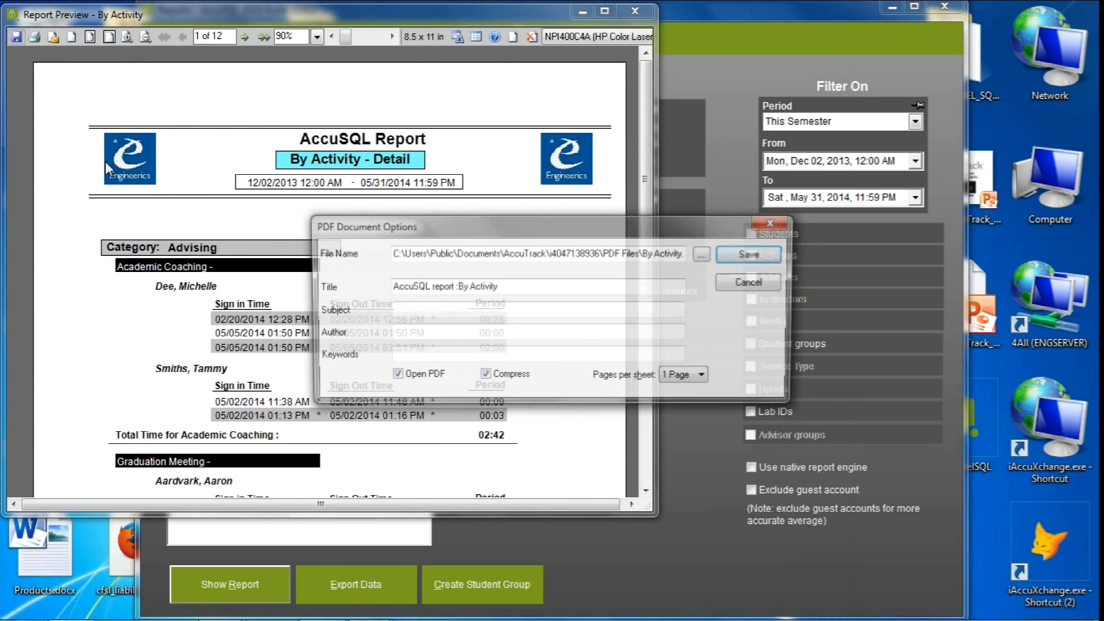
pyautogui.click(757, 284)
pyautogui.click(35, 37)
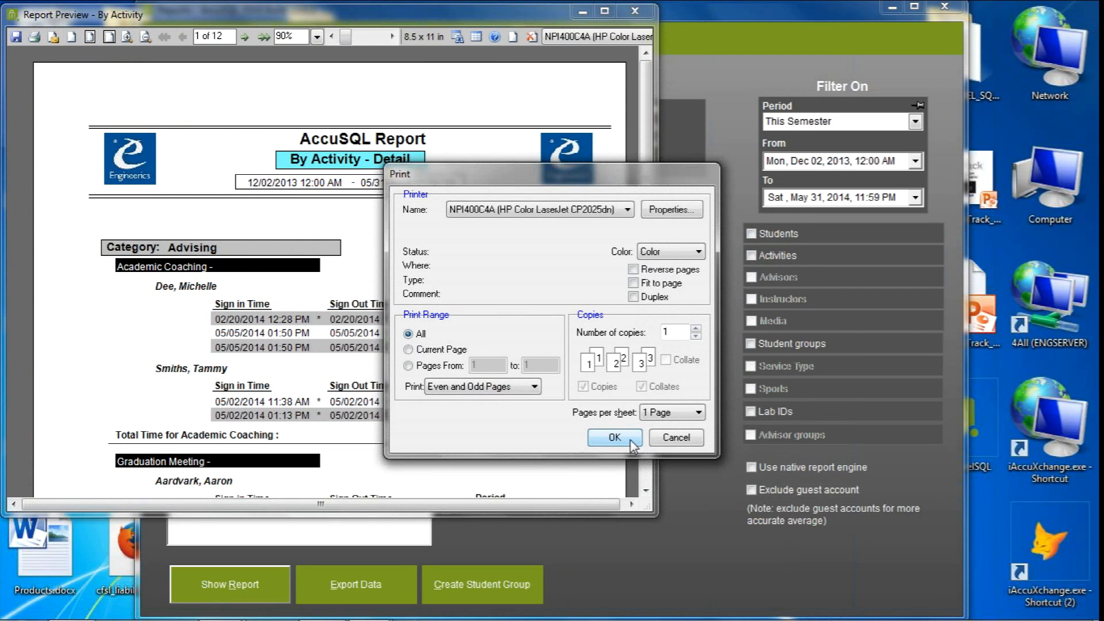
pyautogui.click(676, 438)
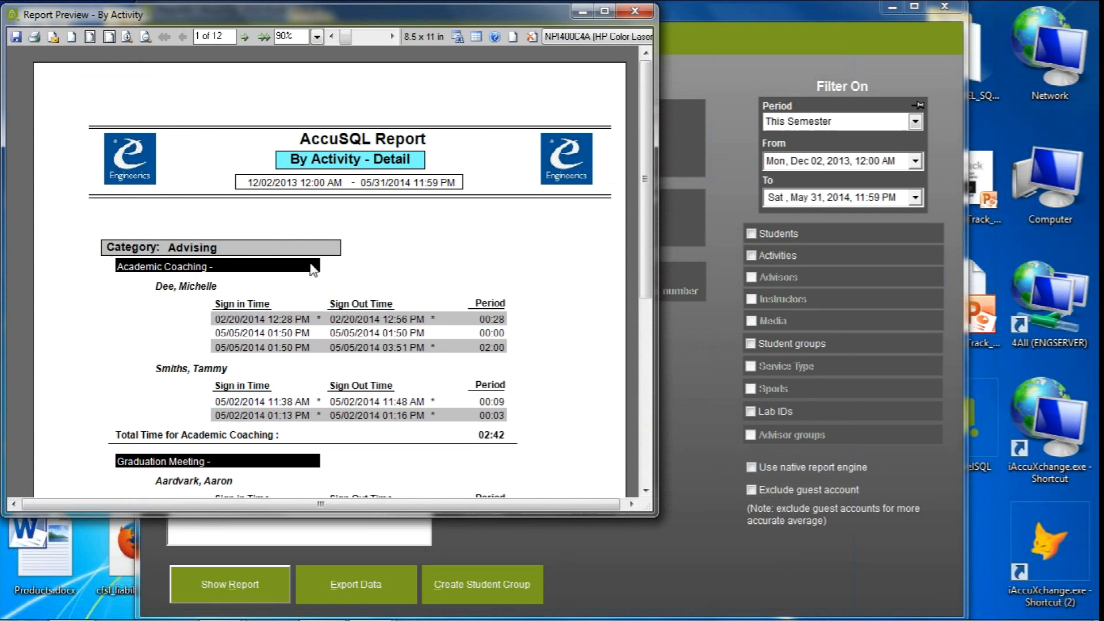
pyautogui.click(53, 38)
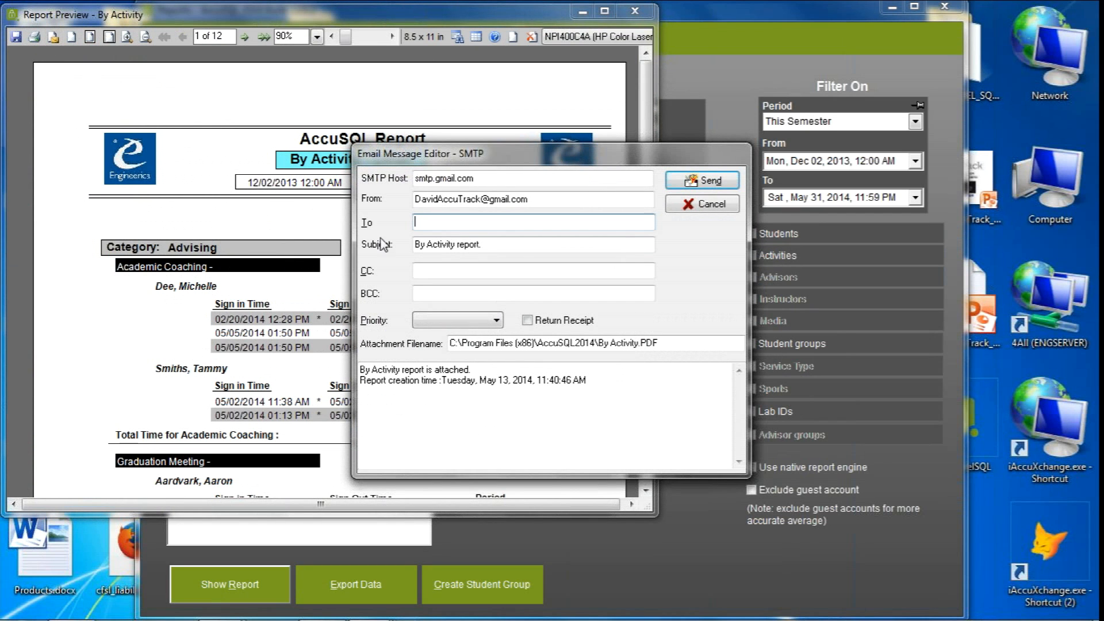
pyautogui.click(703, 207)
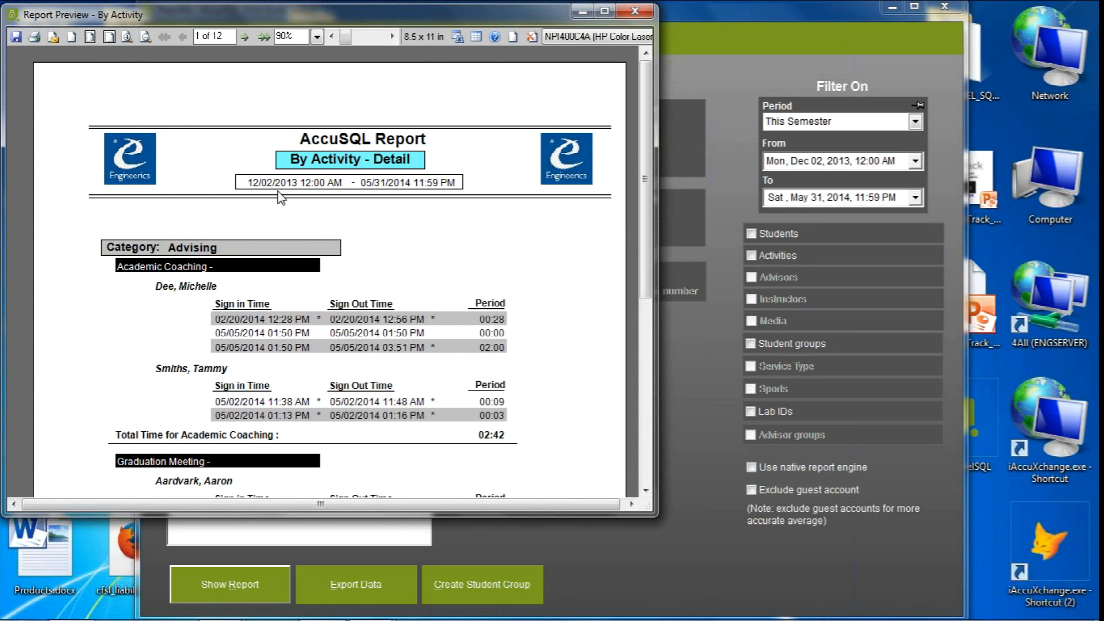
pyautogui.click(16, 38)
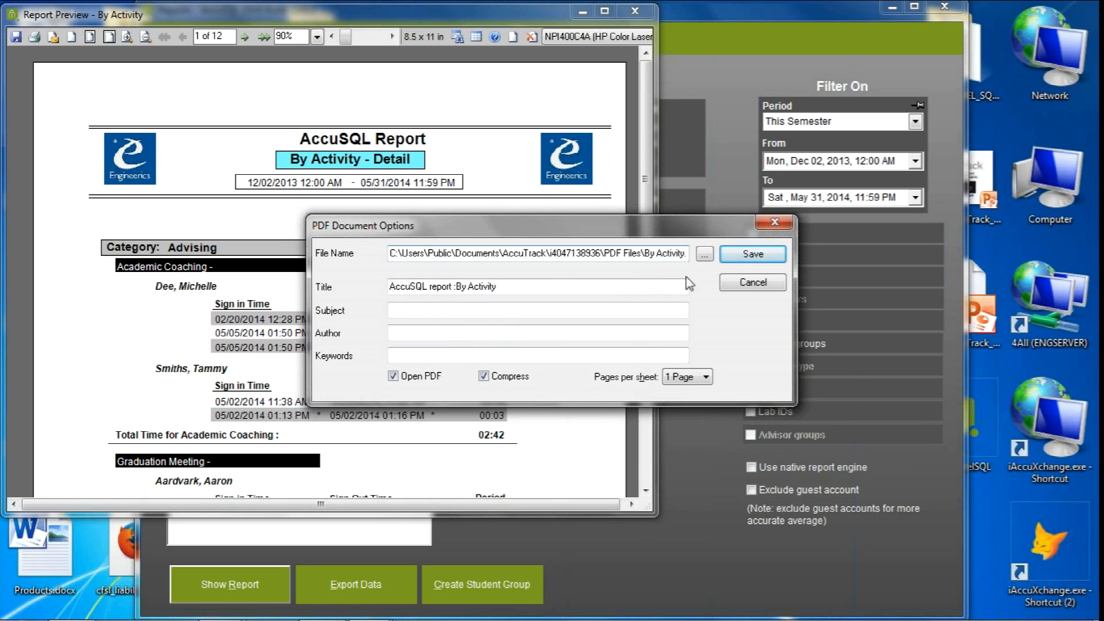
pyautogui.click(747, 283)
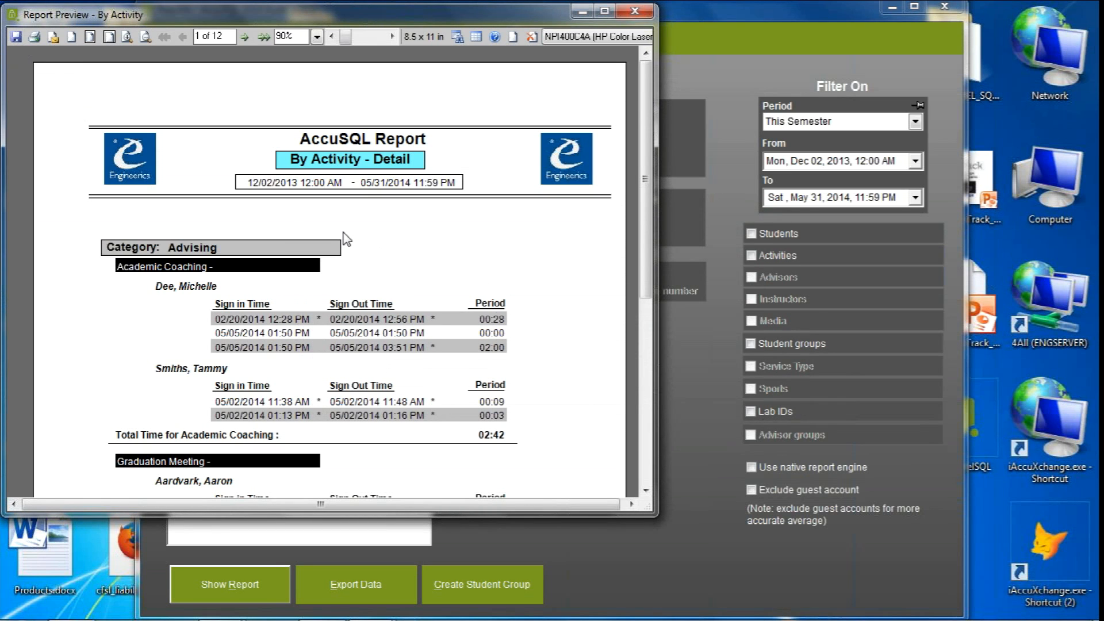
# Page forward through the By Activity report and close its preview
pyautogui.click(246, 36)
pyautogui.click(247, 36)
pyautogui.click(247, 36)
pyautogui.click(247, 36)
pyautogui.click(246, 37)
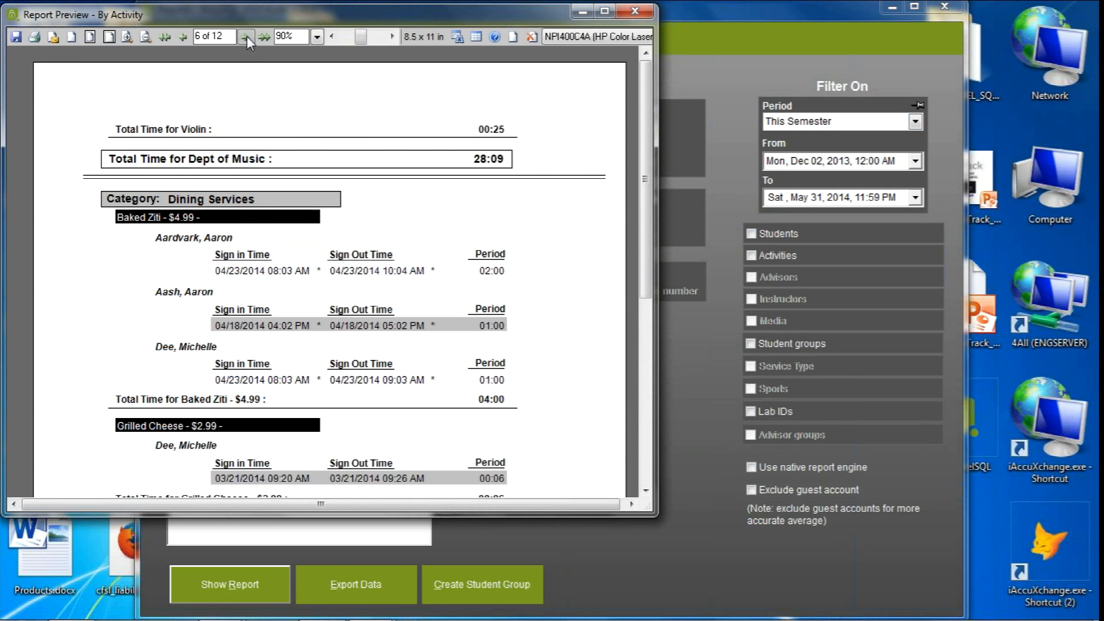
pyautogui.click(247, 37)
pyautogui.click(634, 13)
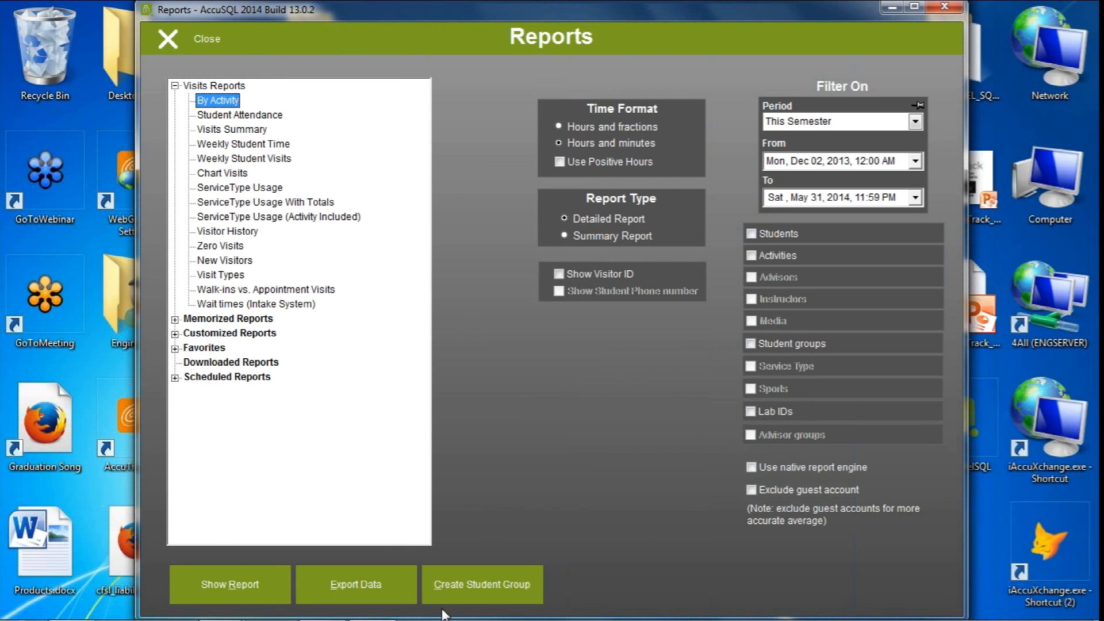
# Export the By Activity report data with the Excel Direct format and bring the resulting Excel workbook to the front
pyautogui.click(348, 587)
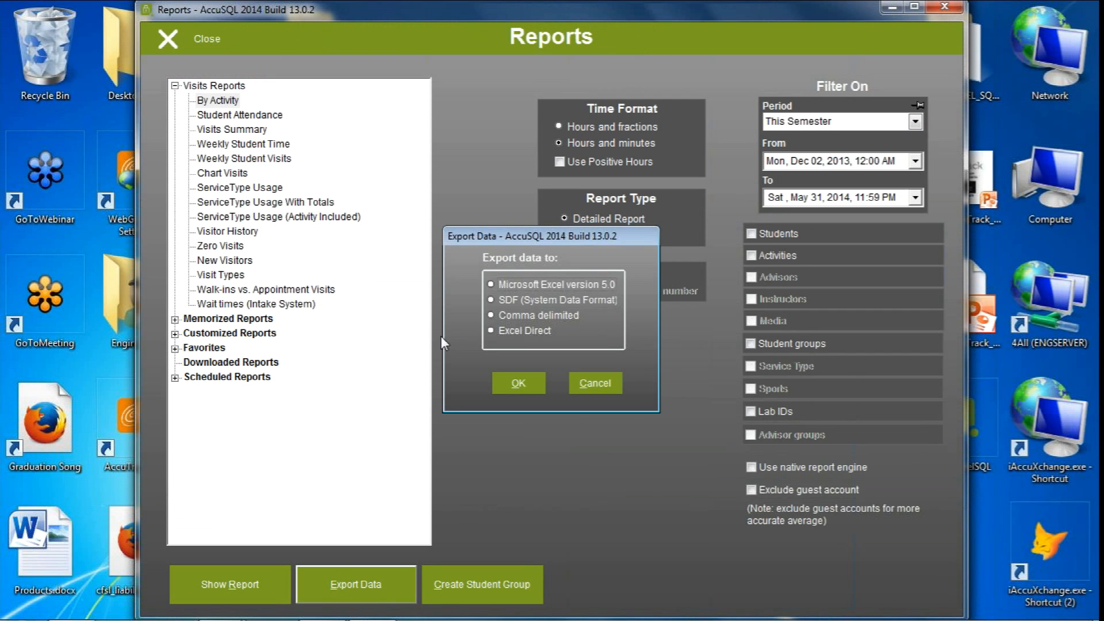
pyautogui.click(498, 327)
pyautogui.click(519, 383)
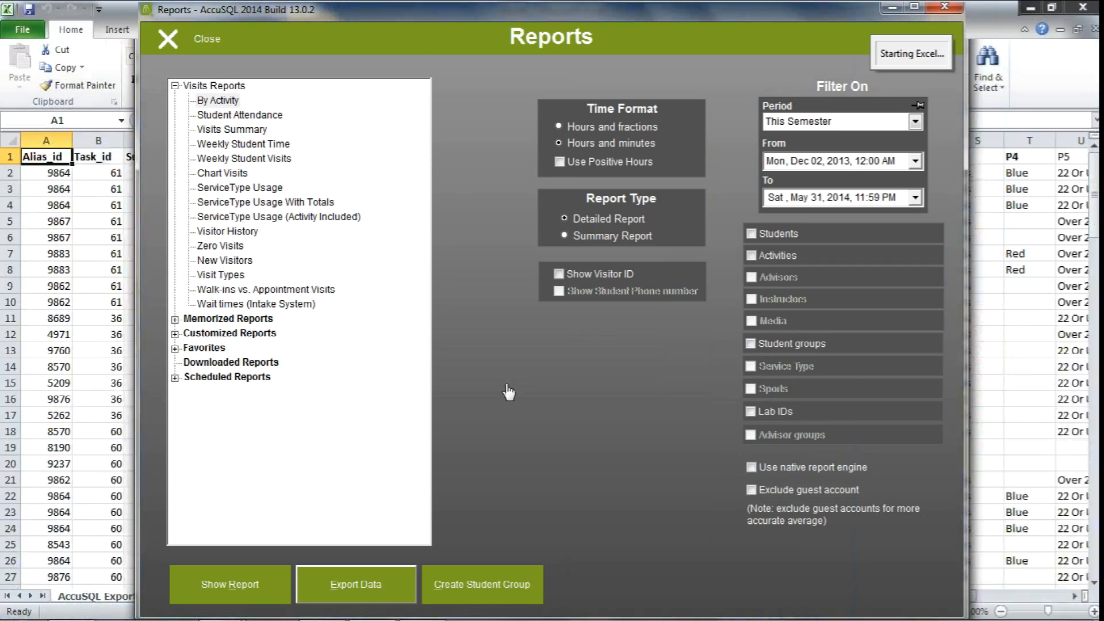
pyautogui.click(131, 48)
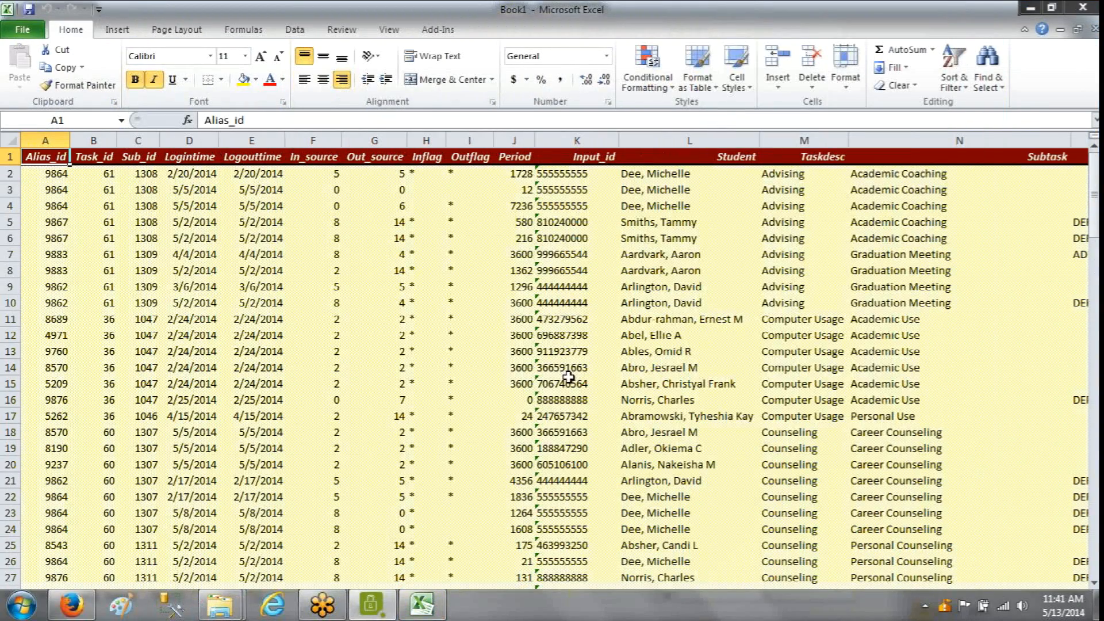
# Look through the exported By Activity rows in the Excel workbook
pyautogui.scroll(-20, 552, 372)
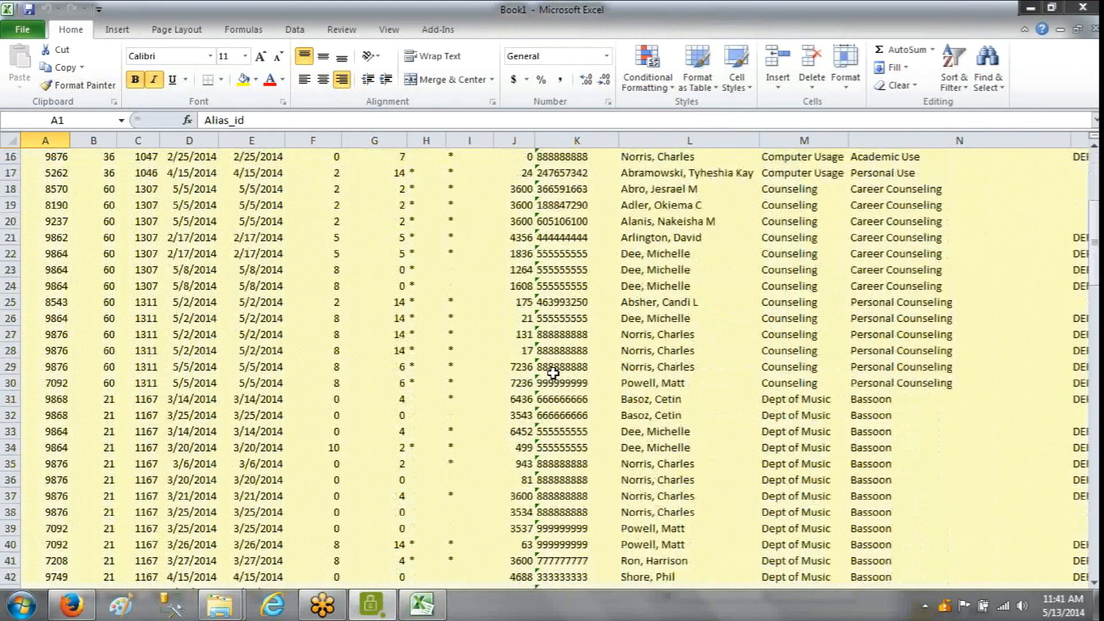
pyautogui.scroll(-2, 553, 382)
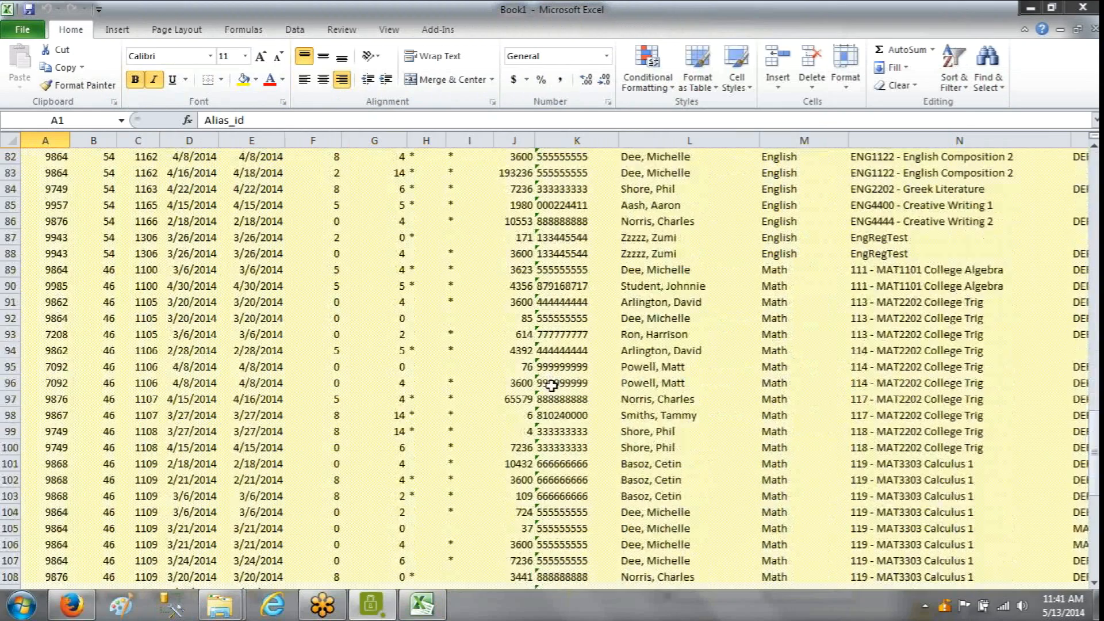
pyautogui.scroll(15, 552, 383)
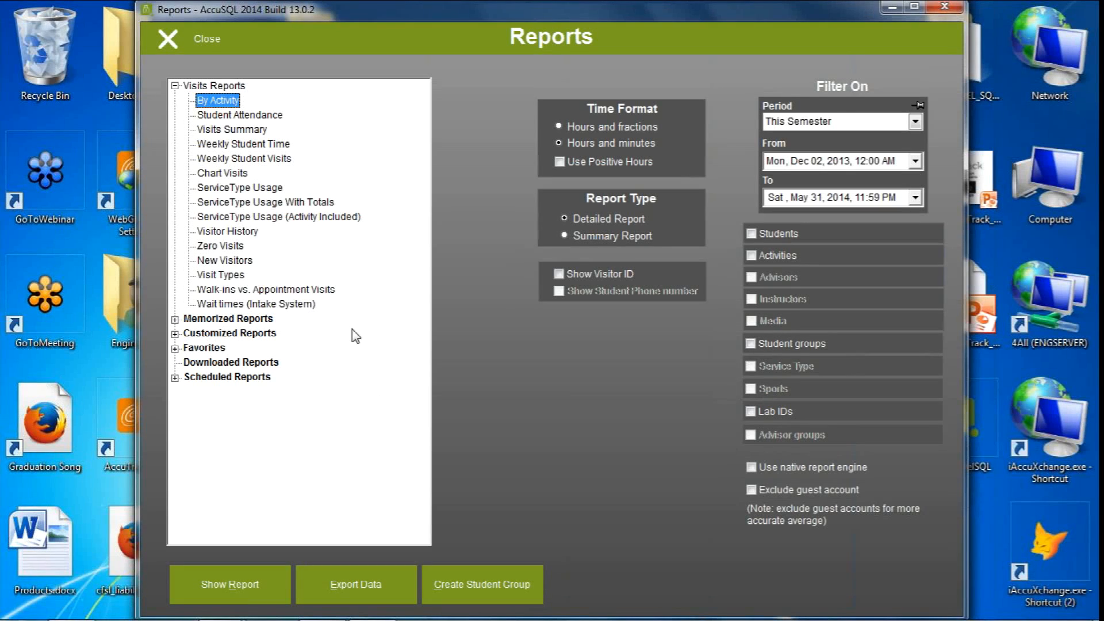
# Close the reports window and open the Session Log from the Session Log module
pyautogui.click(178, 43)
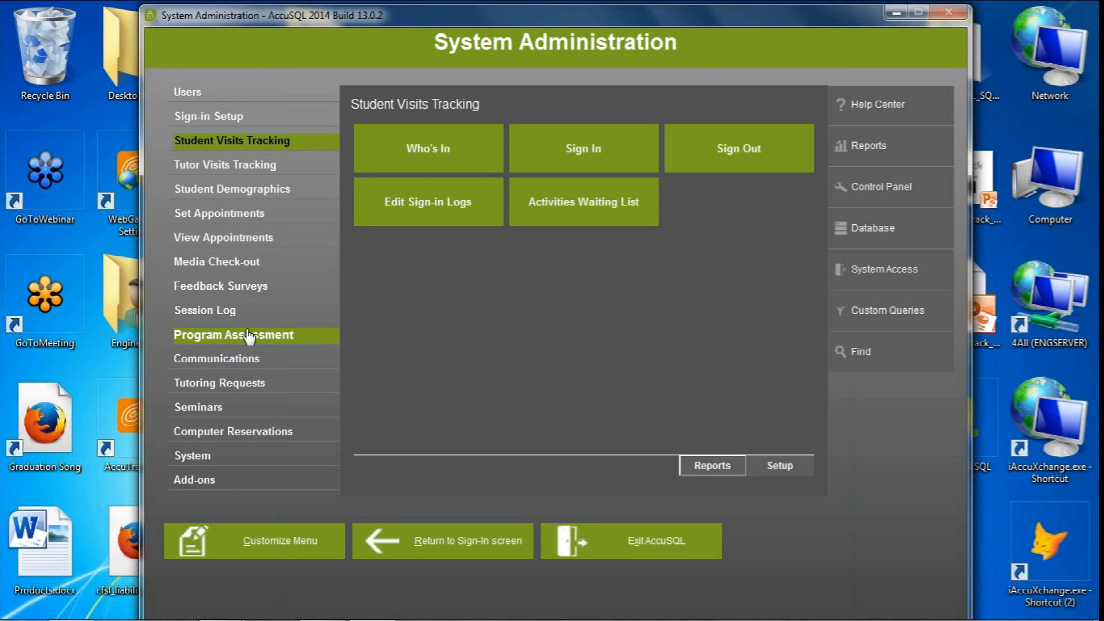
pyautogui.click(218, 313)
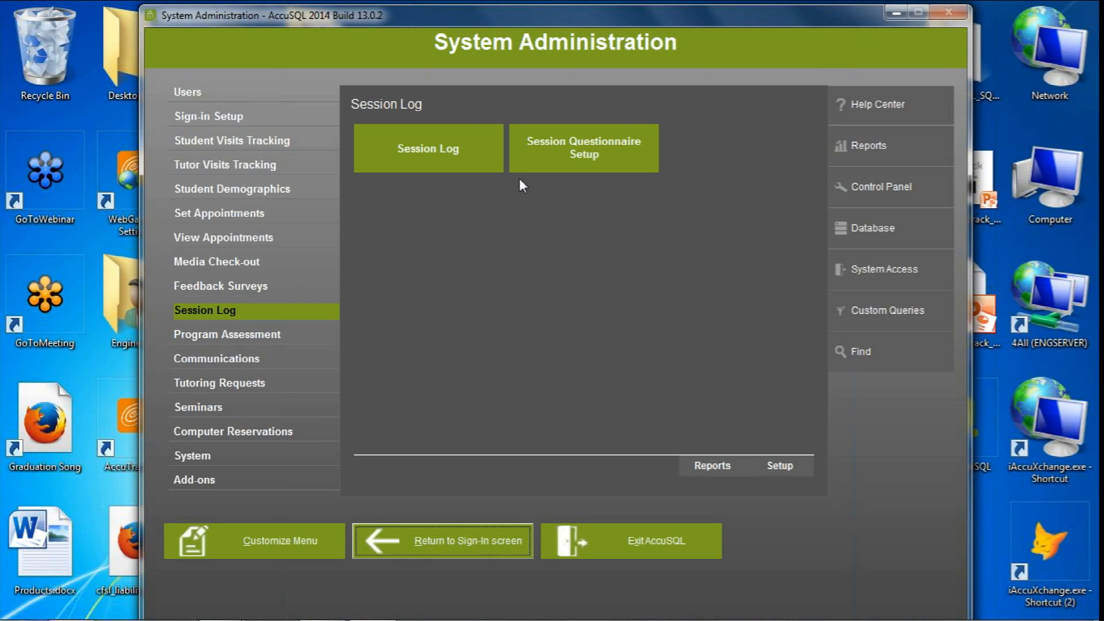
pyautogui.click(432, 162)
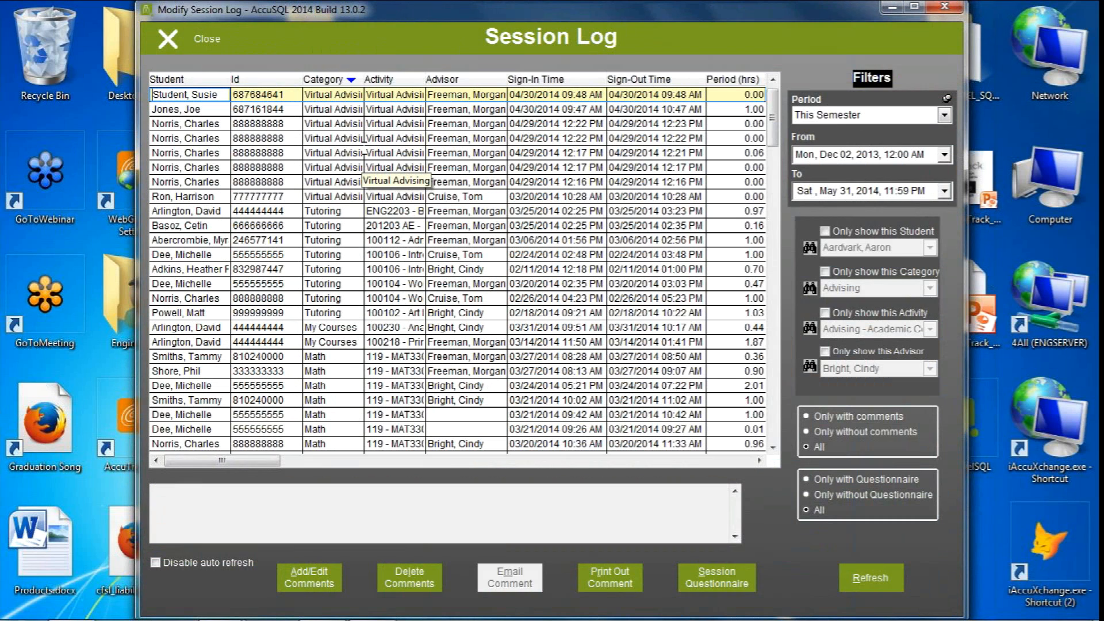
pyautogui.rightClick(348, 139)
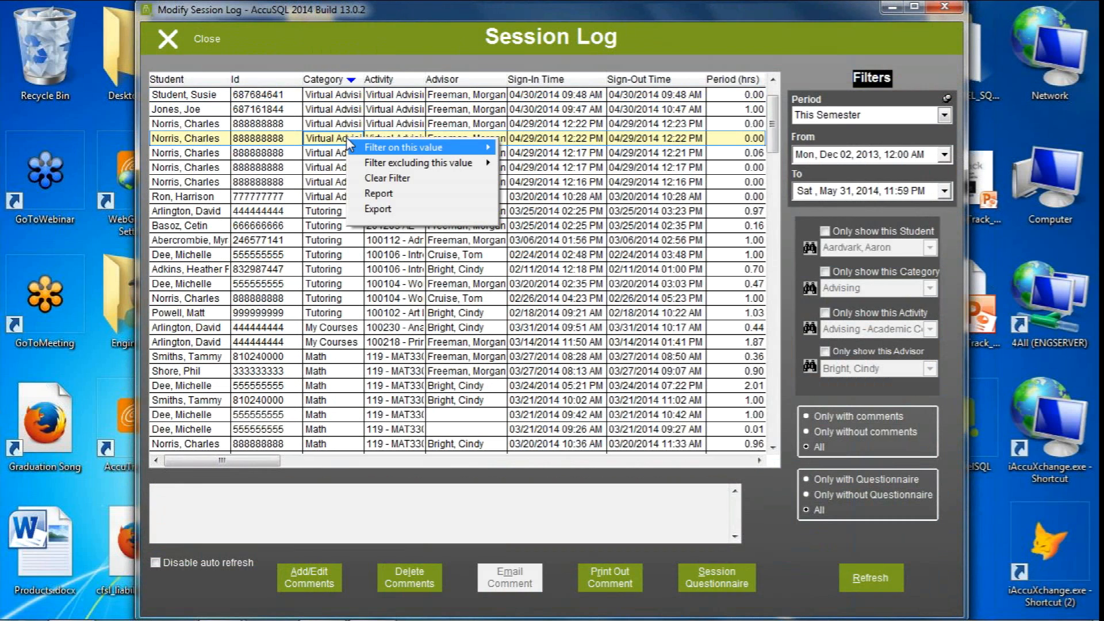
pyautogui.moveTo(350, 146)
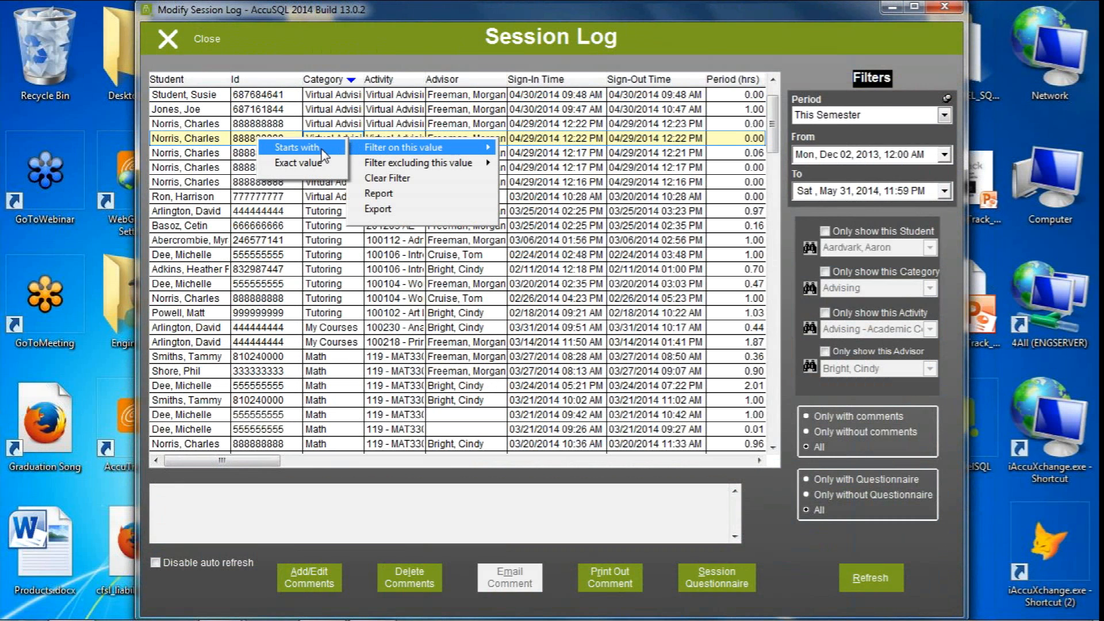
pyautogui.click(364, 298)
# Filter the session log to the records whose category starts with Math
pyautogui.scroll(-2, 346, 323)
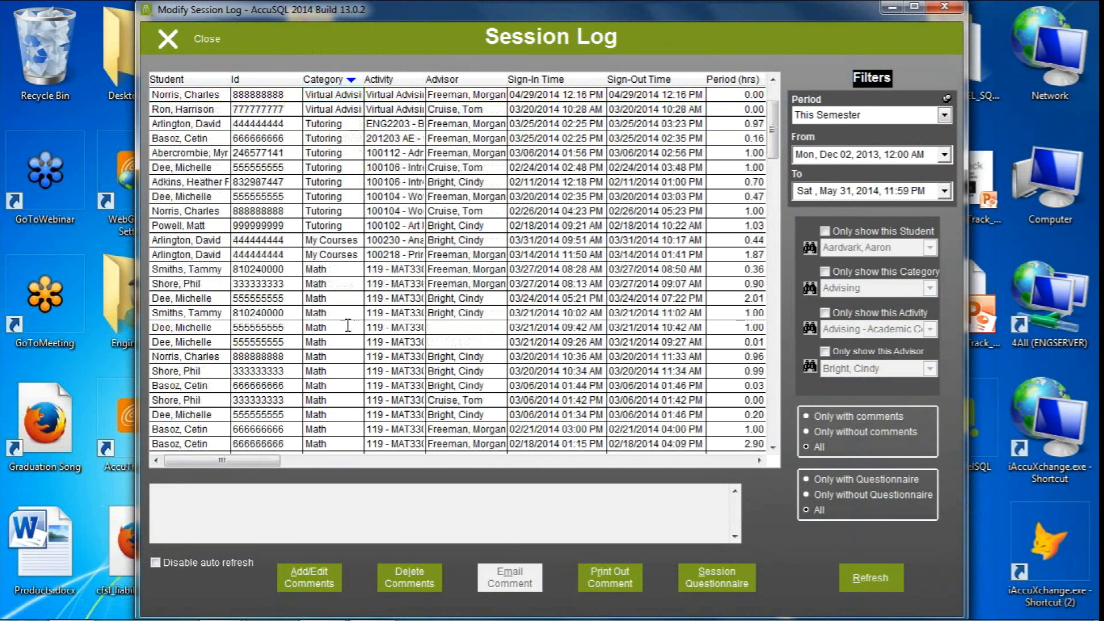
pyautogui.click(325, 313)
pyautogui.rightClick(325, 313)
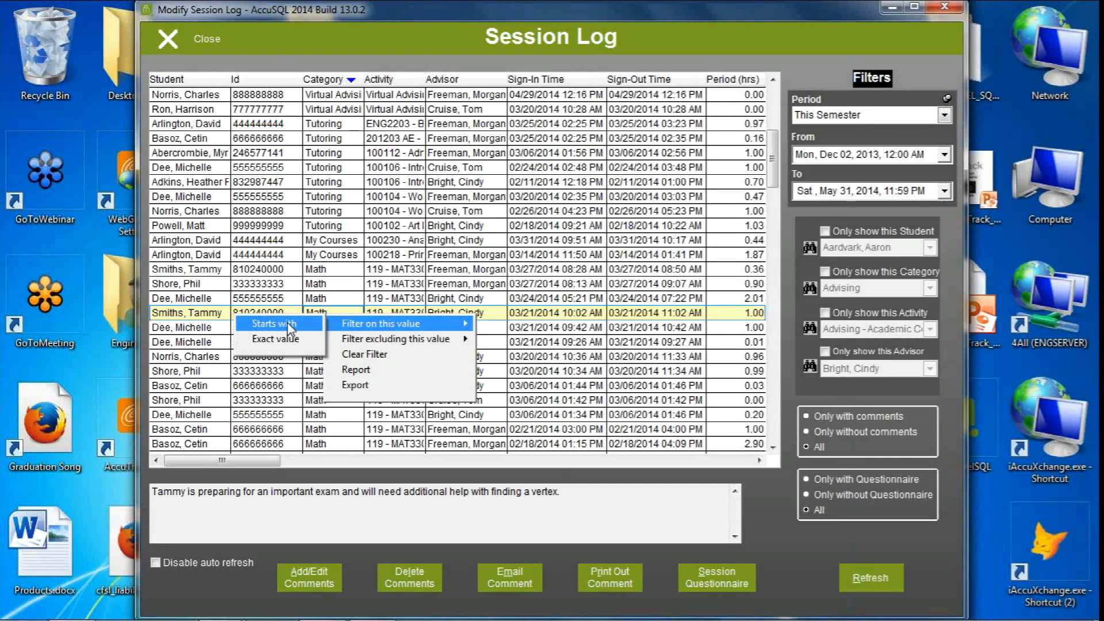
pyautogui.click(287, 323)
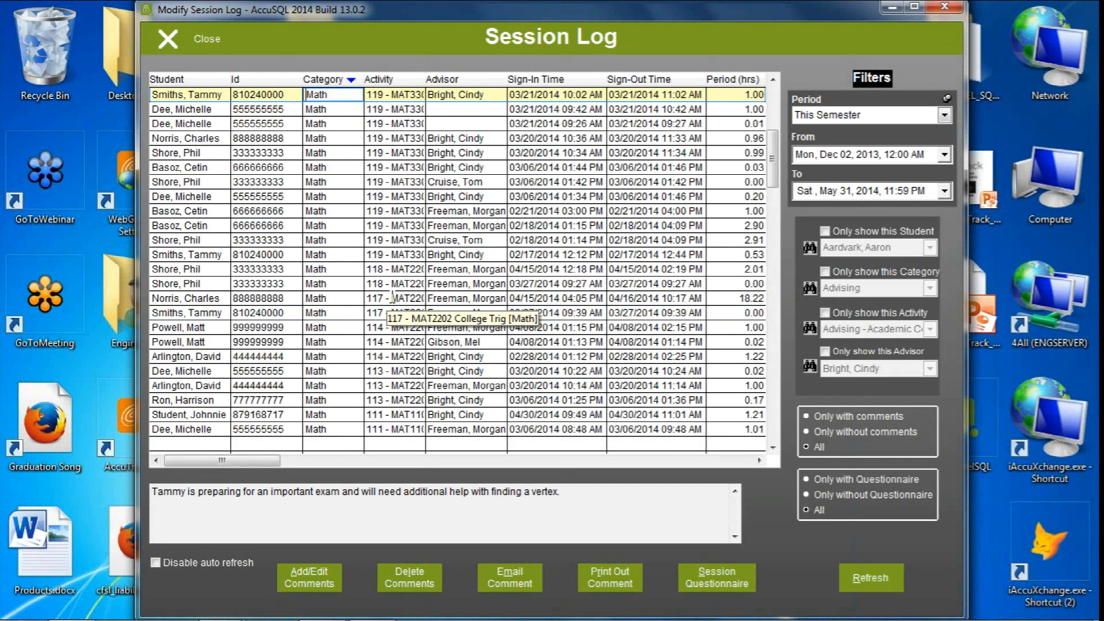
# Export the filtered session log to Excel and bring the resulting workbook to the front
pyautogui.rightClick(390, 297)
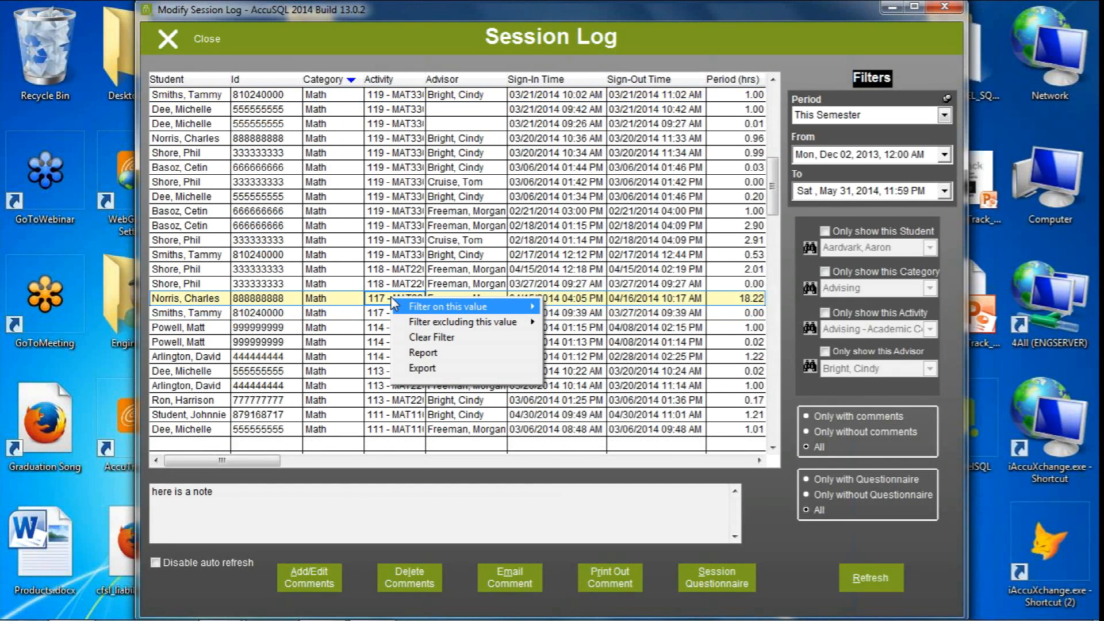
pyautogui.click(426, 369)
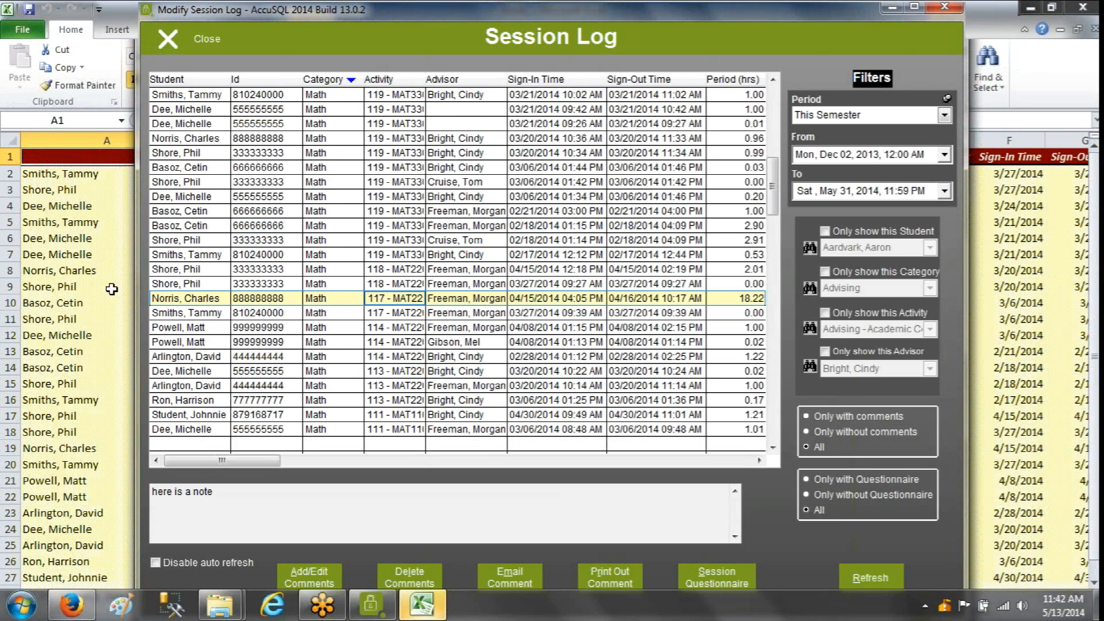
pyautogui.click(91, 283)
# Look through the exported Math session rows and close the workbook without saving it
pyautogui.scroll(-5, 267, 339)
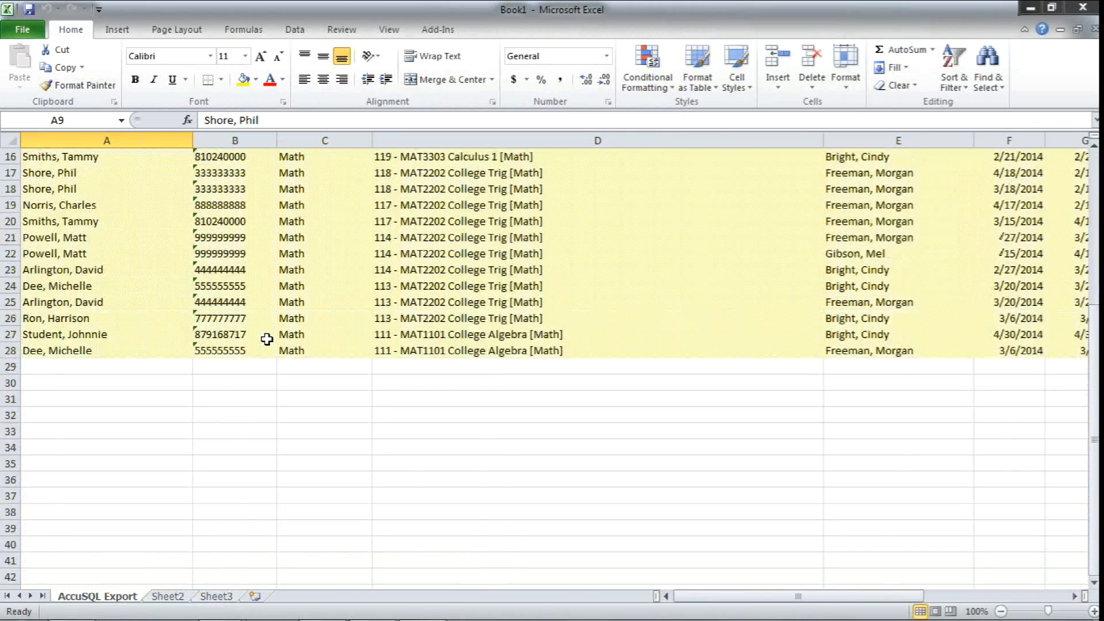
pyautogui.scroll(5, 267, 347)
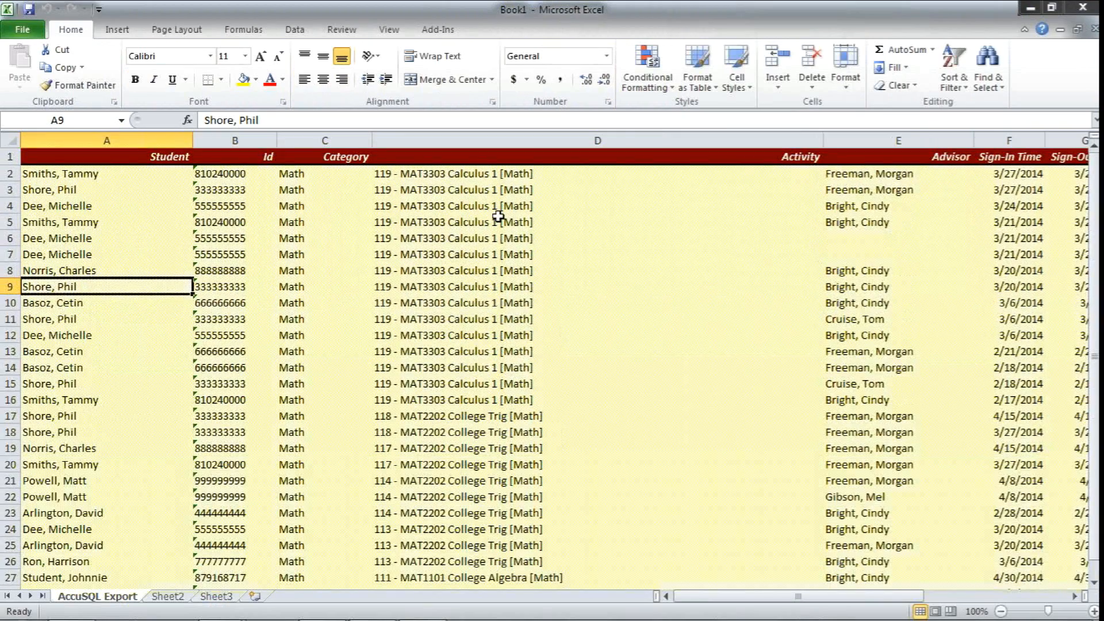
pyautogui.click(1078, 8)
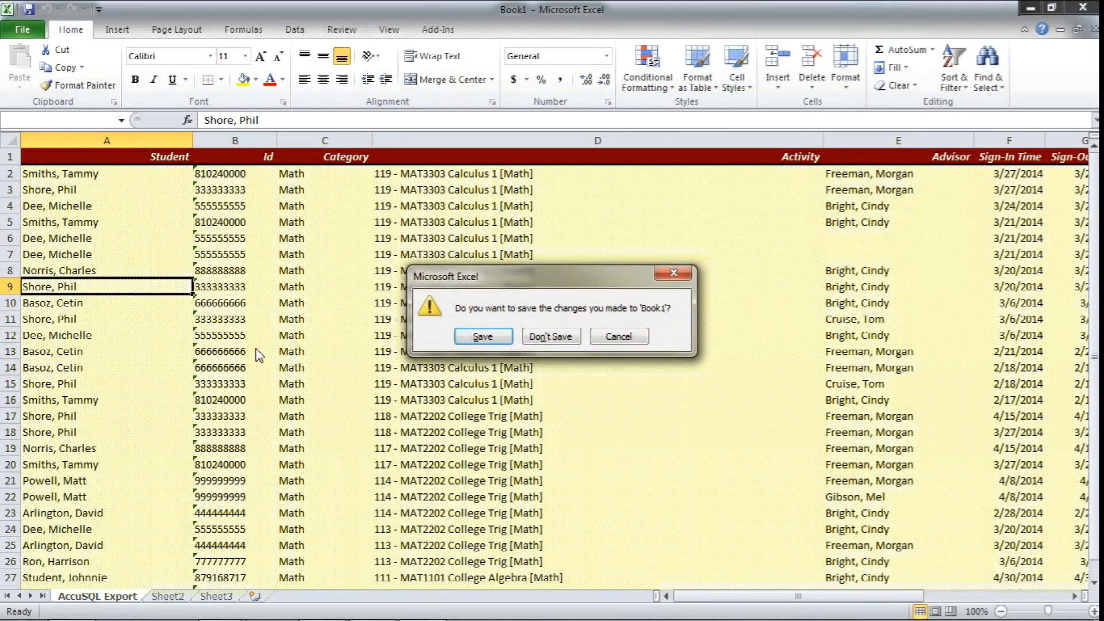
pyautogui.click(550, 336)
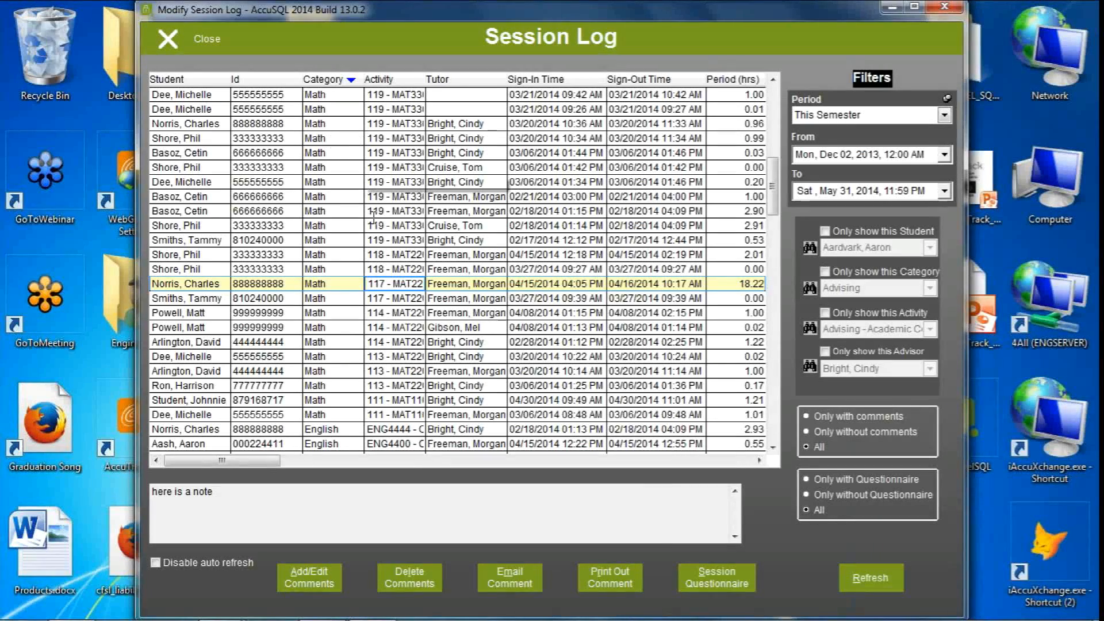
# Close the Session Log and return to the sign-in screen
pyautogui.rightClick(353, 227)
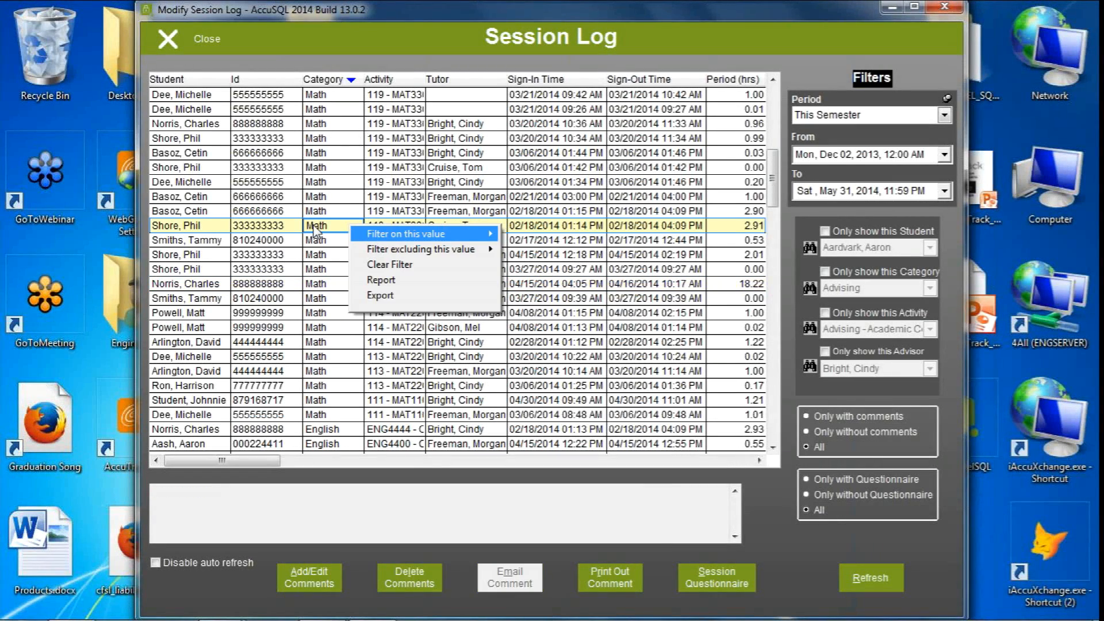
pyautogui.click(283, 183)
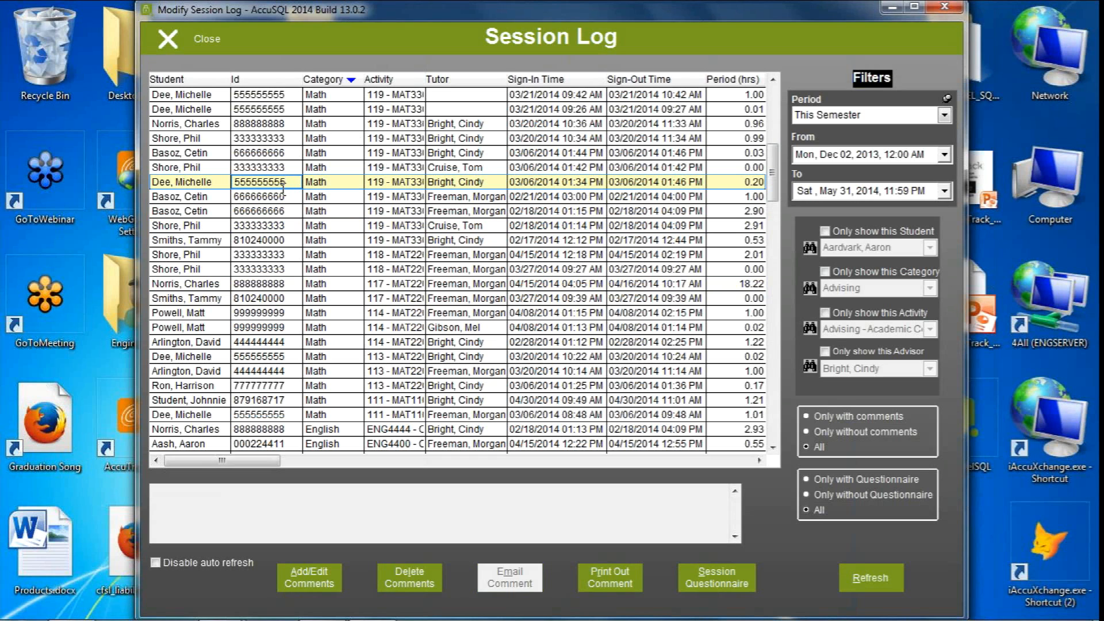
pyautogui.click(172, 41)
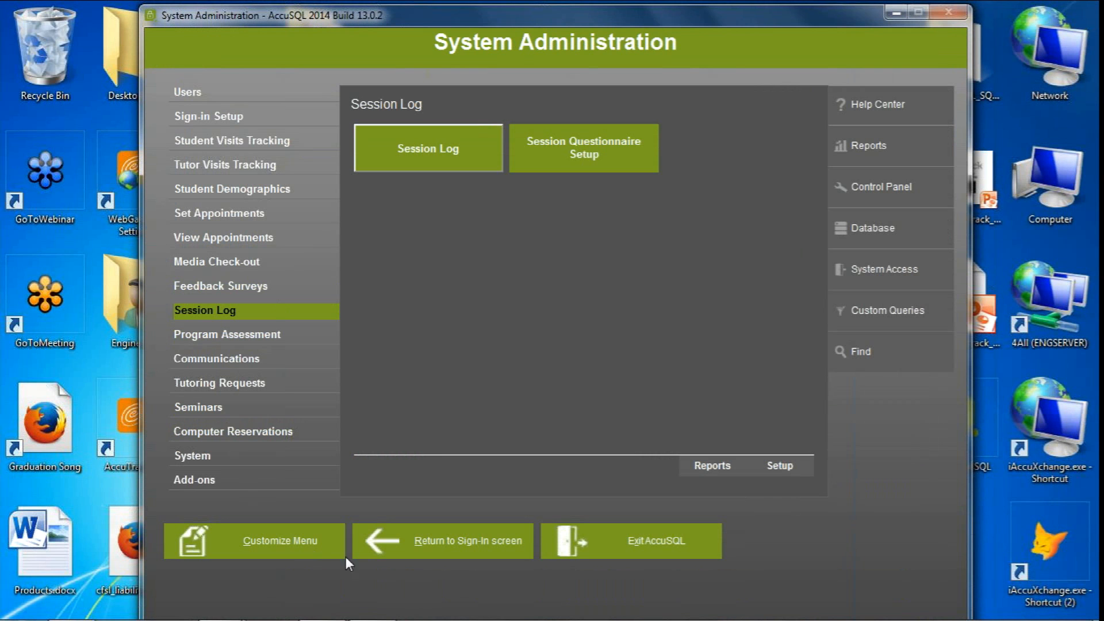
pyautogui.click(473, 541)
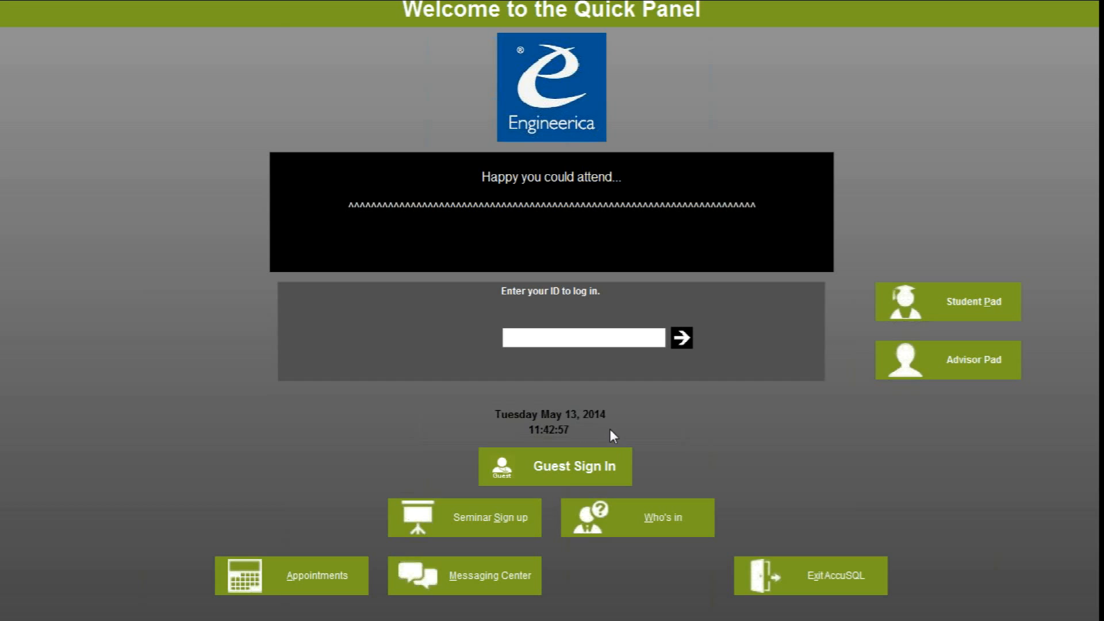
# Log in to the Student Pad with the student ID and the account password
pyautogui.click(947, 308)
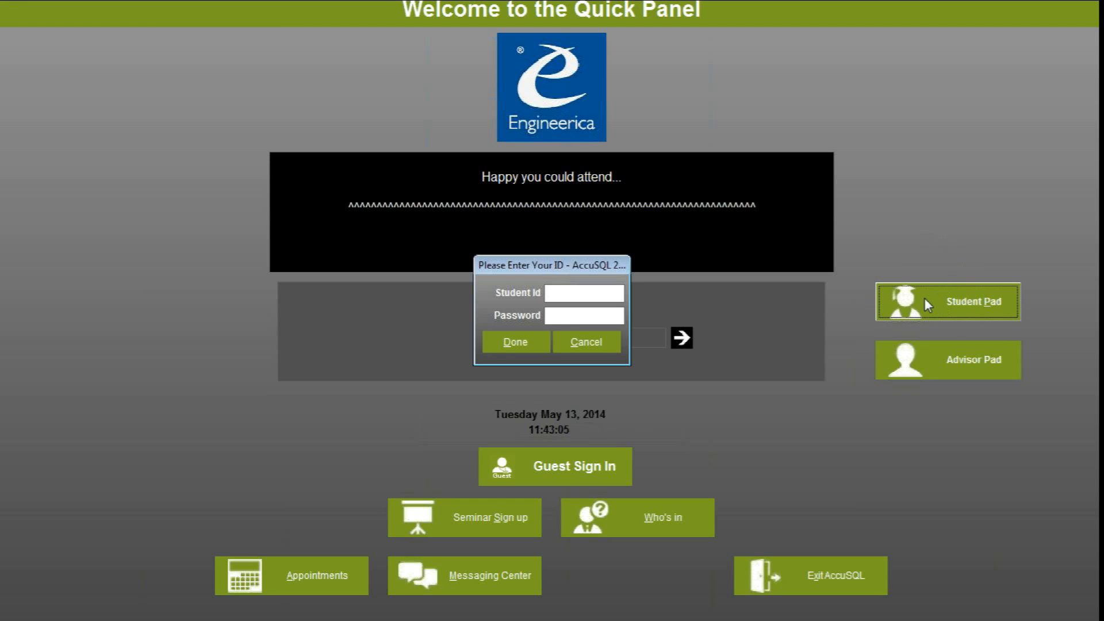
pyautogui.write('444444444')
pyautogui.press('Tab')
pyautogui.write('444444444')
pyautogui.press('Return')
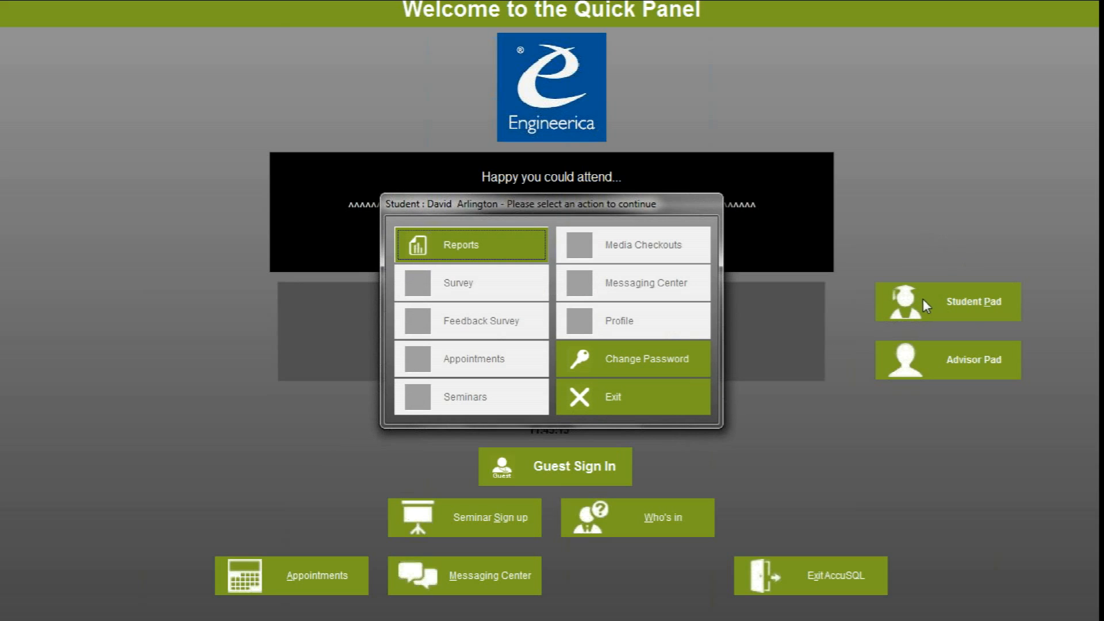
# Open the student's reports and expand the Visits Reports and Appointment Reports groups
pyautogui.click(471, 247)
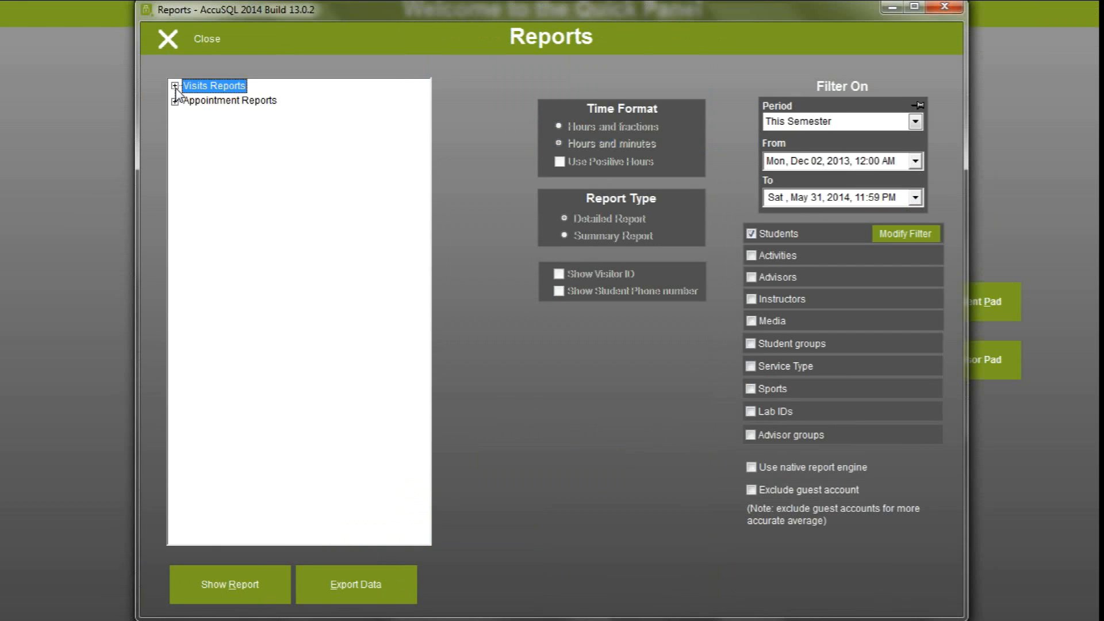
pyautogui.click(174, 85)
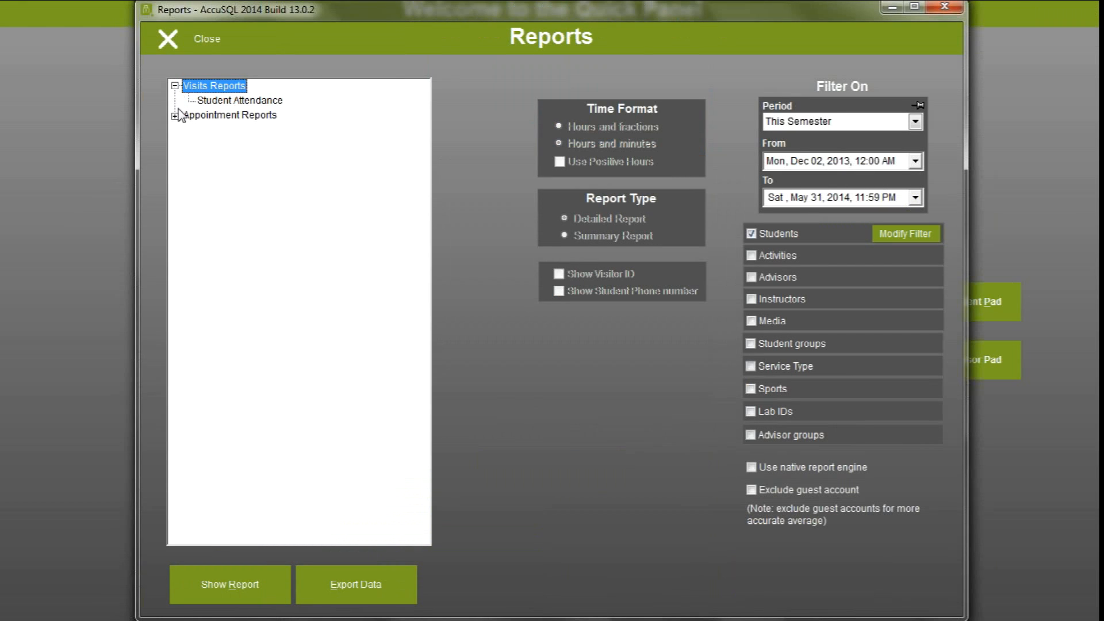
pyautogui.click(174, 116)
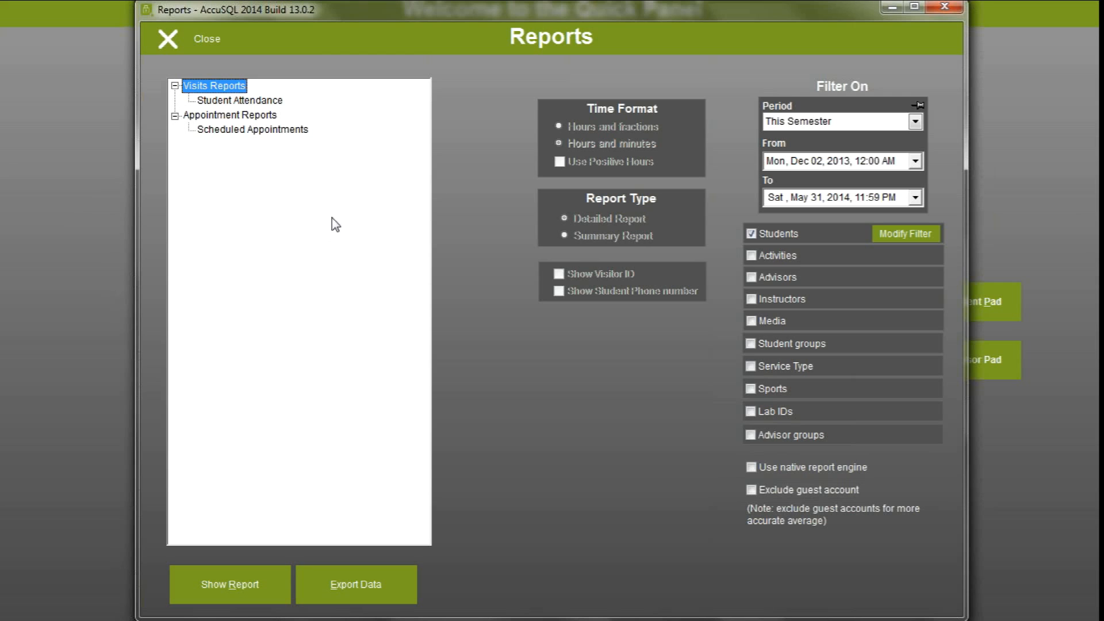
# Preview the Student Attendance report, page to page 2 and back, and close the preview
pyautogui.click(240, 100)
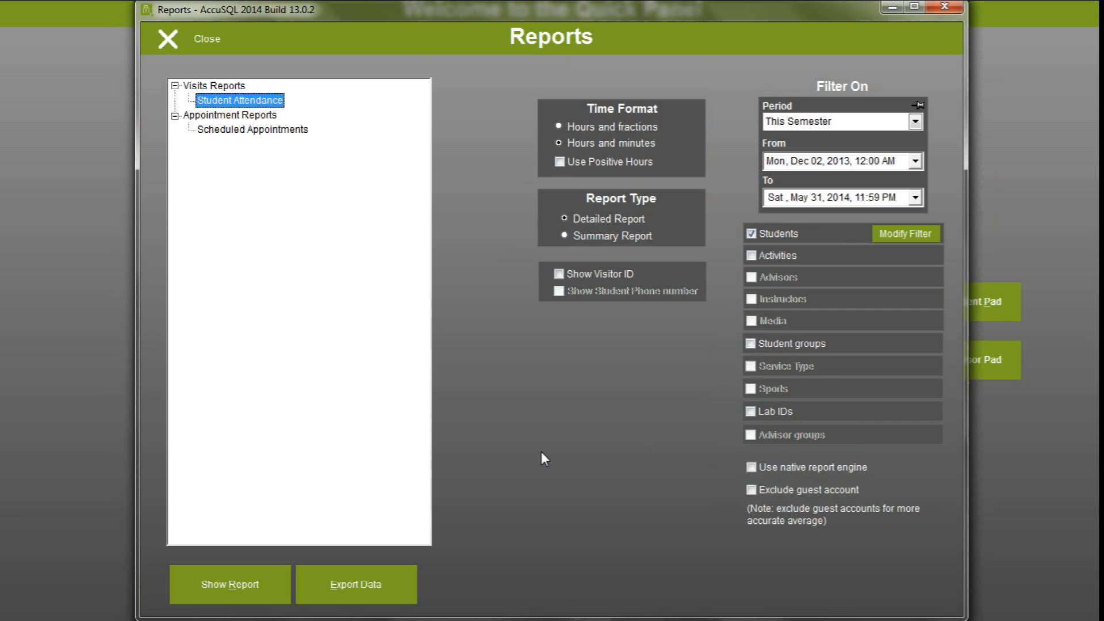
pyautogui.click(229, 581)
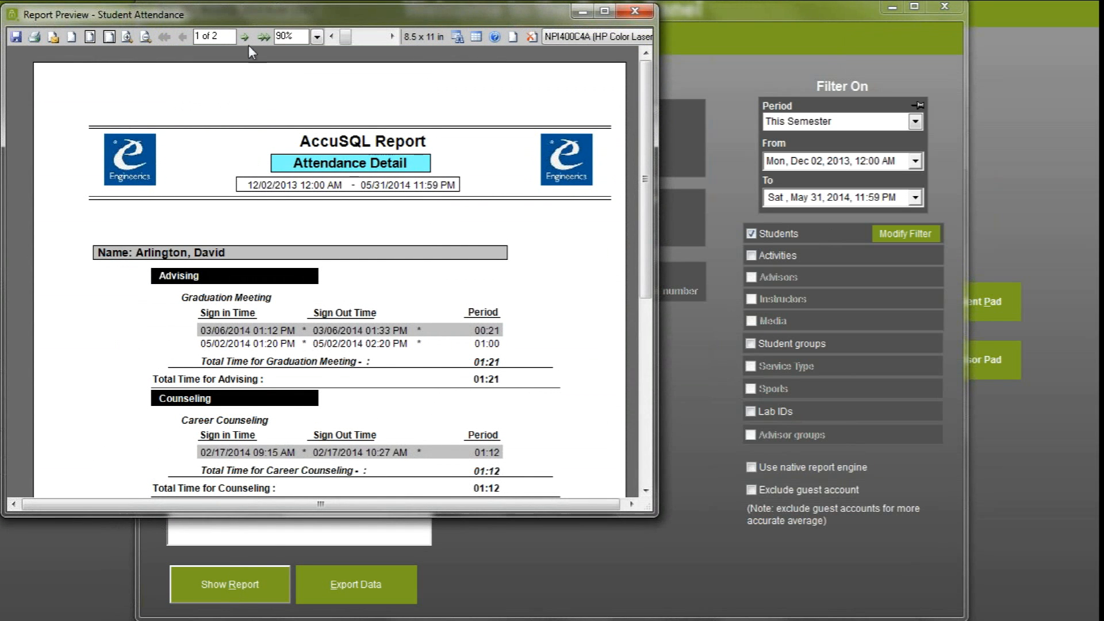
pyautogui.click(246, 36)
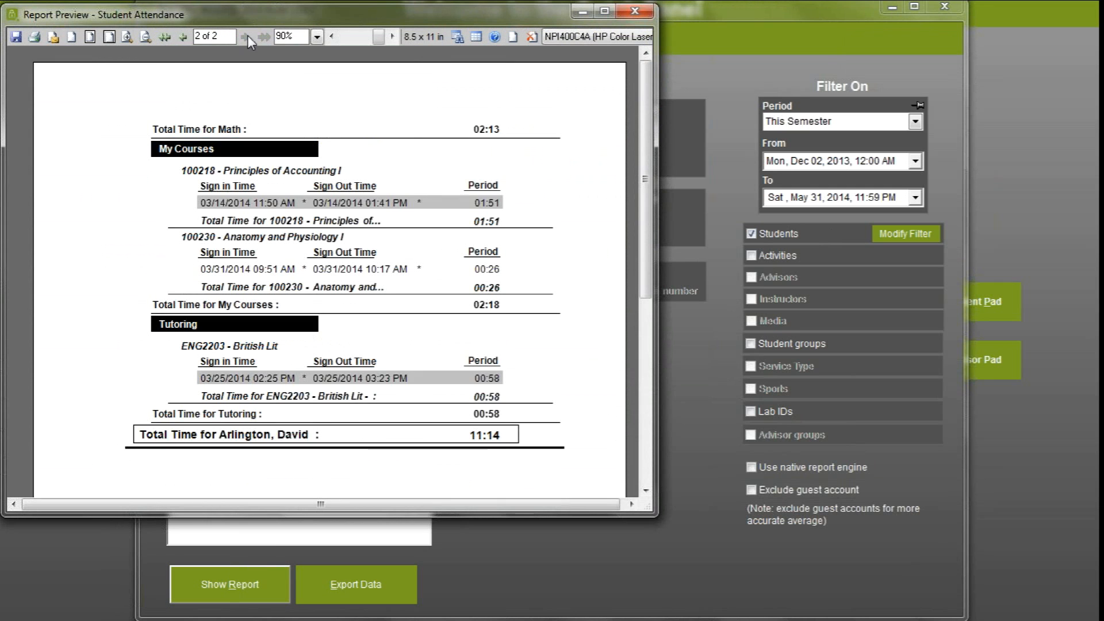
pyautogui.click(182, 37)
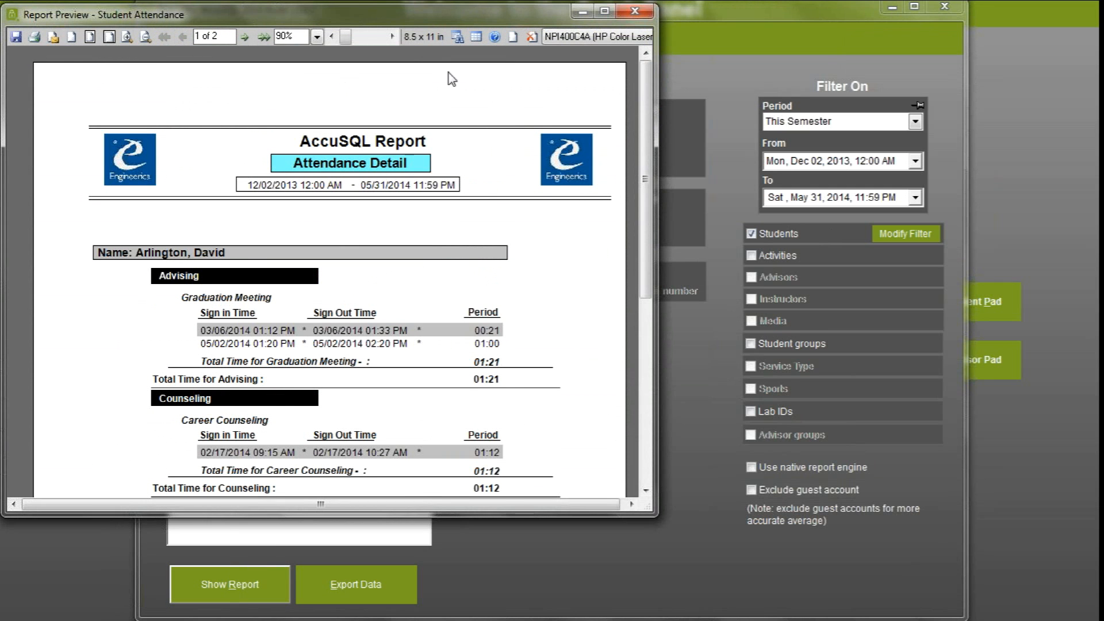
pyautogui.click(635, 10)
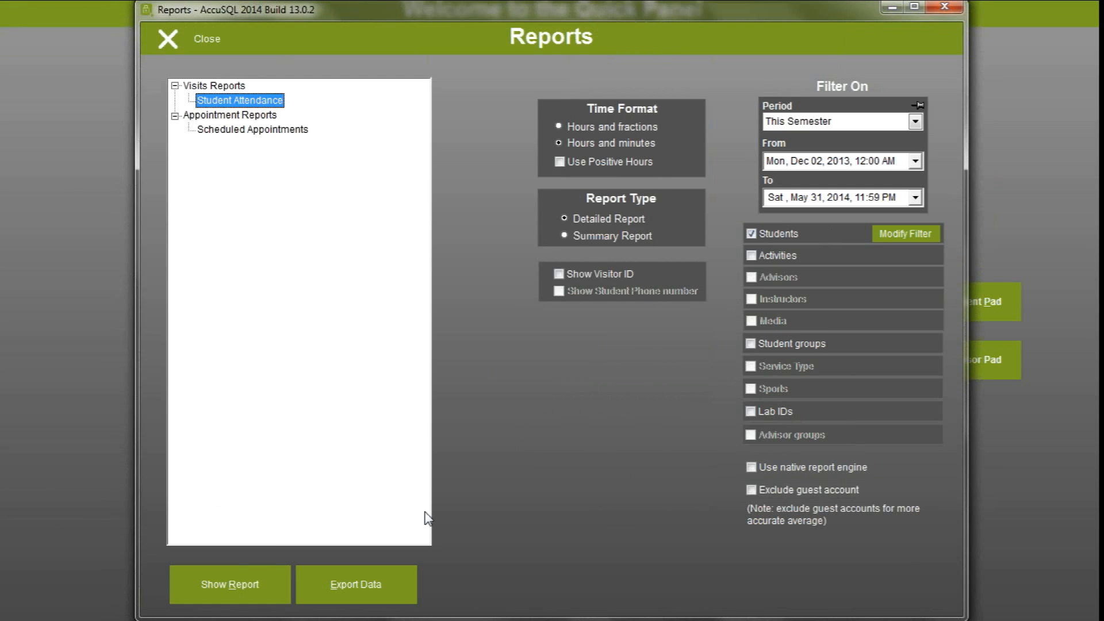
# Export the Student Attendance data with the Excel Direct format, closing the resulting workbook and the reports window
pyautogui.click(395, 586)
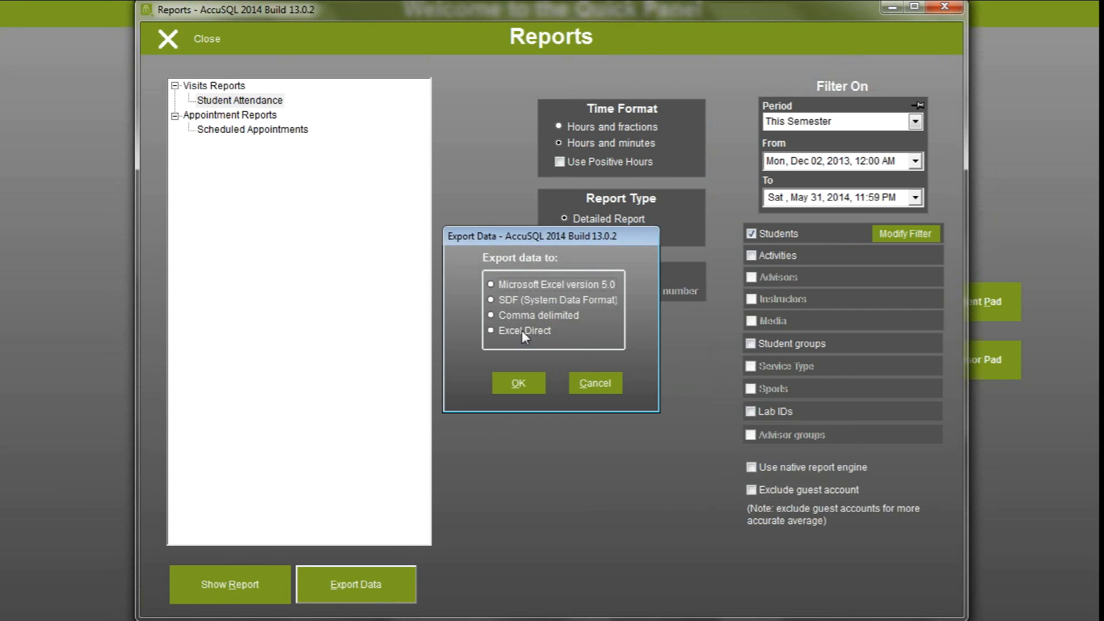
pyautogui.click(507, 332)
pyautogui.click(519, 383)
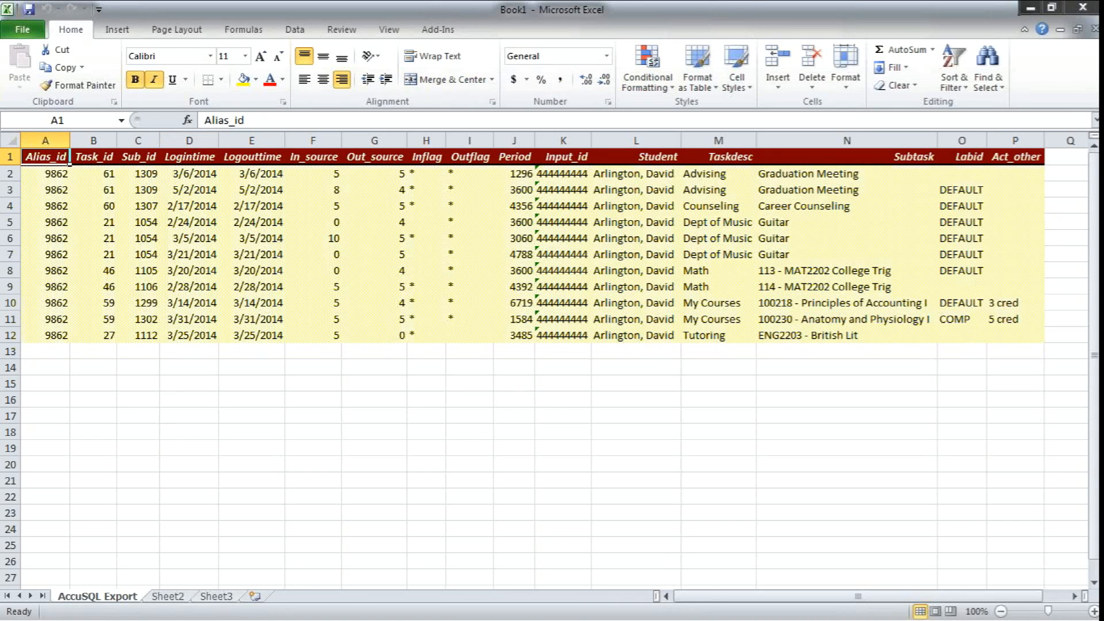
pyautogui.click(1083, 7)
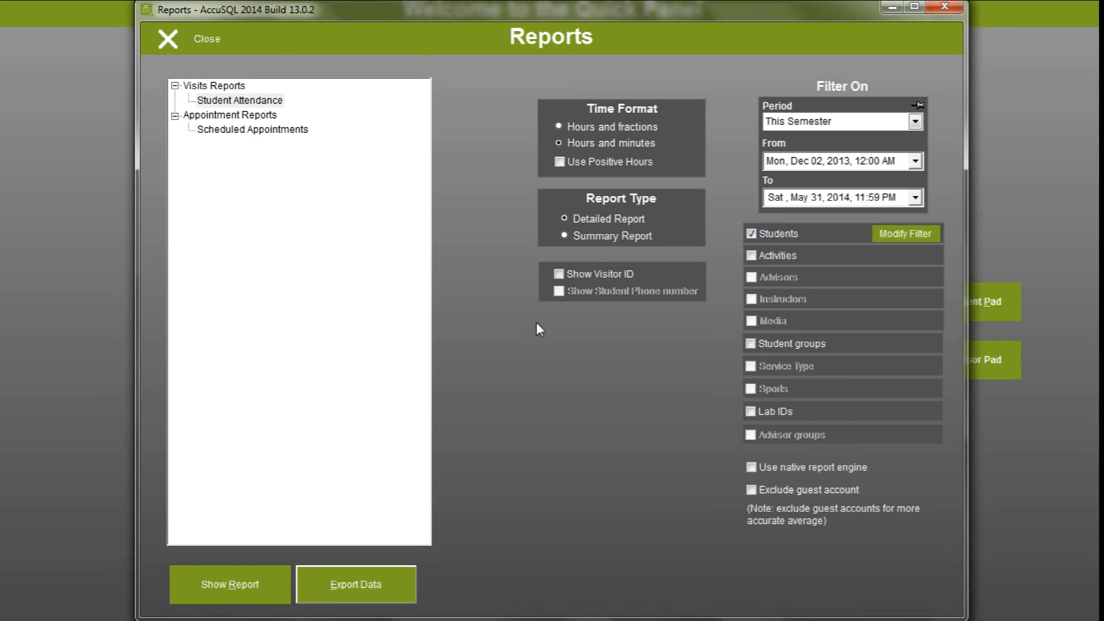
pyautogui.click(206, 40)
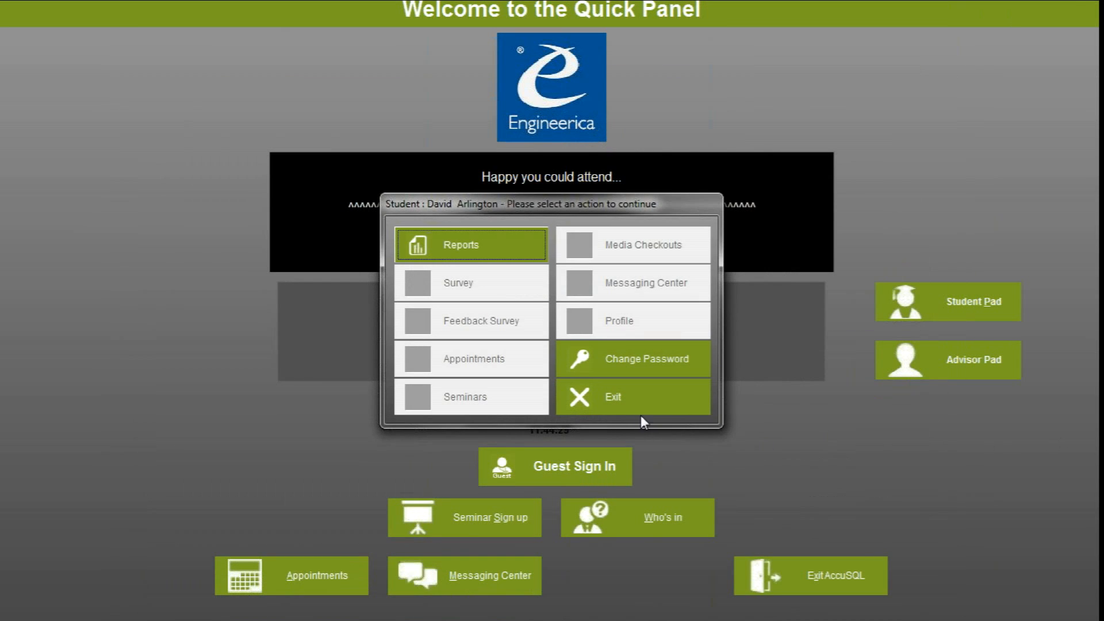
# Exit the student's action window and log in to the Advisor Pad with the advisor ID and the account password
pyautogui.click(640, 409)
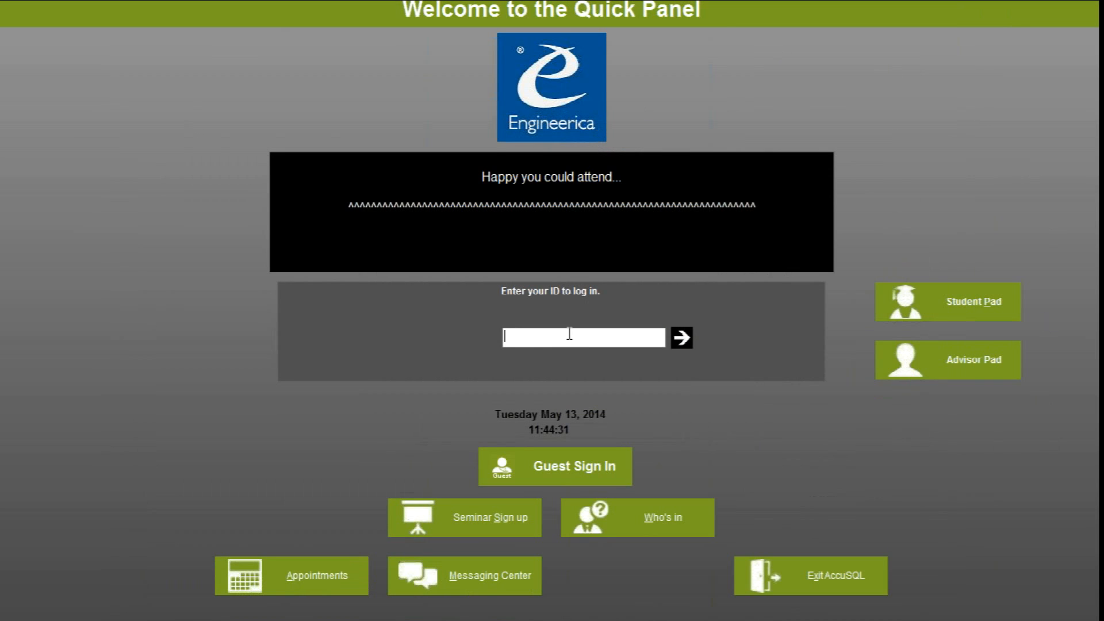
pyautogui.click(947, 368)
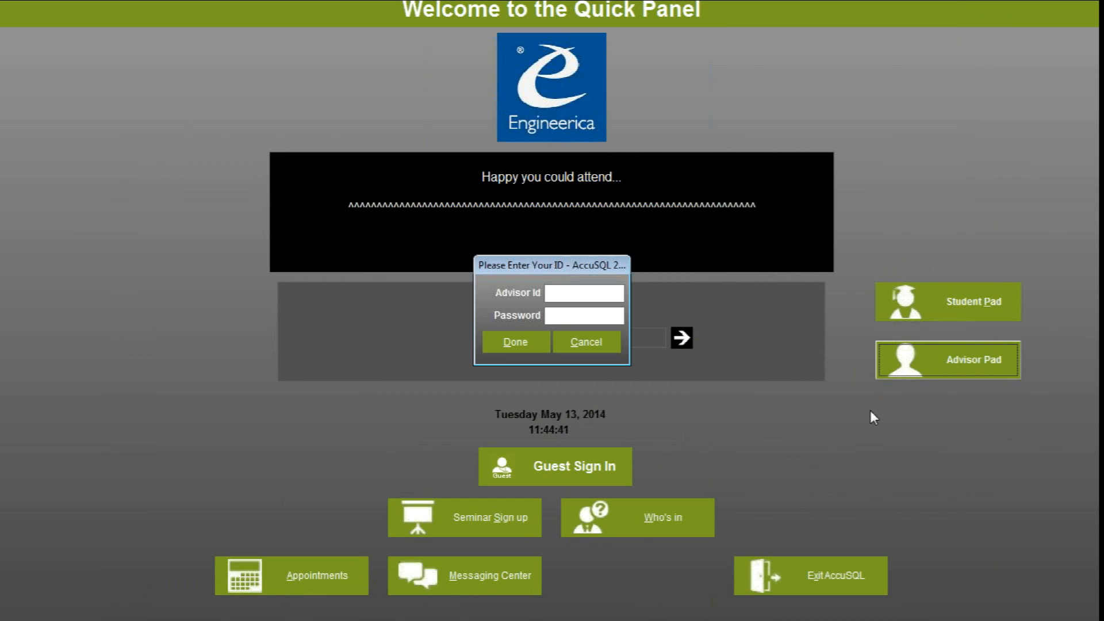
pyautogui.write('000444444')
pyautogui.press('Tab')
pyautogui.write('*********')
pyautogui.press('Return')
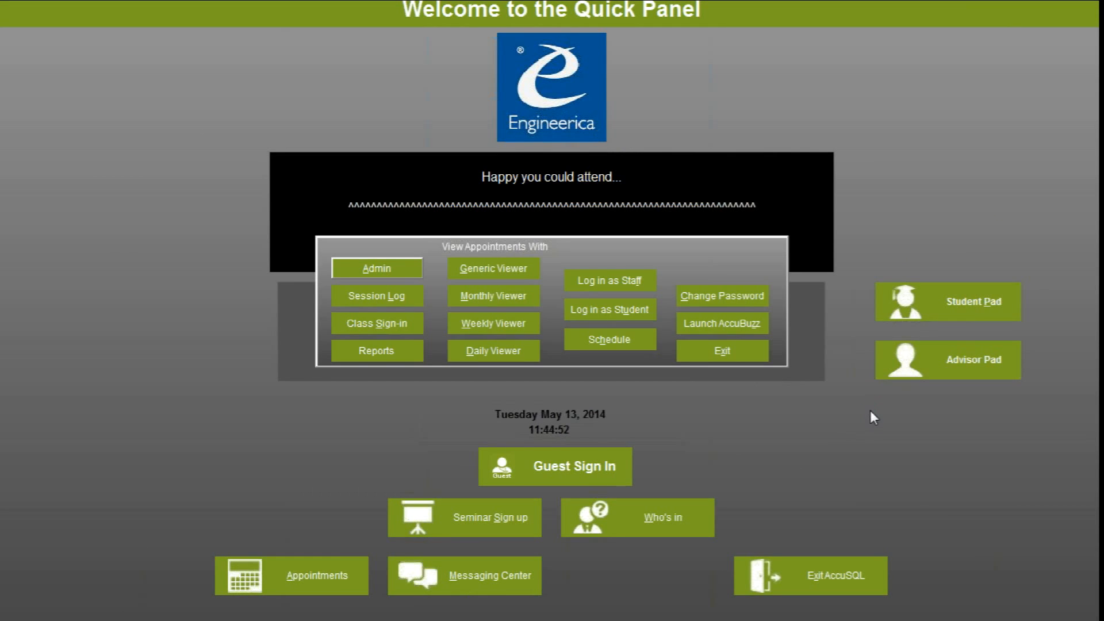
# Open the advisor's reports and expand the report groups, then collapse the Advisor Reports group
pyautogui.click(377, 361)
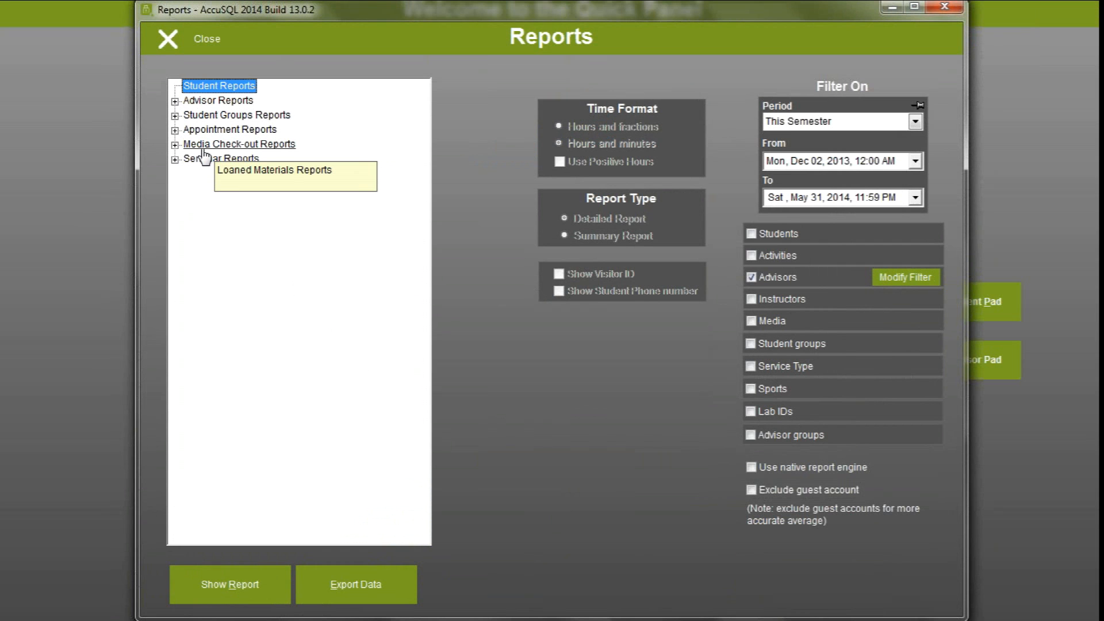
pyautogui.click(175, 101)
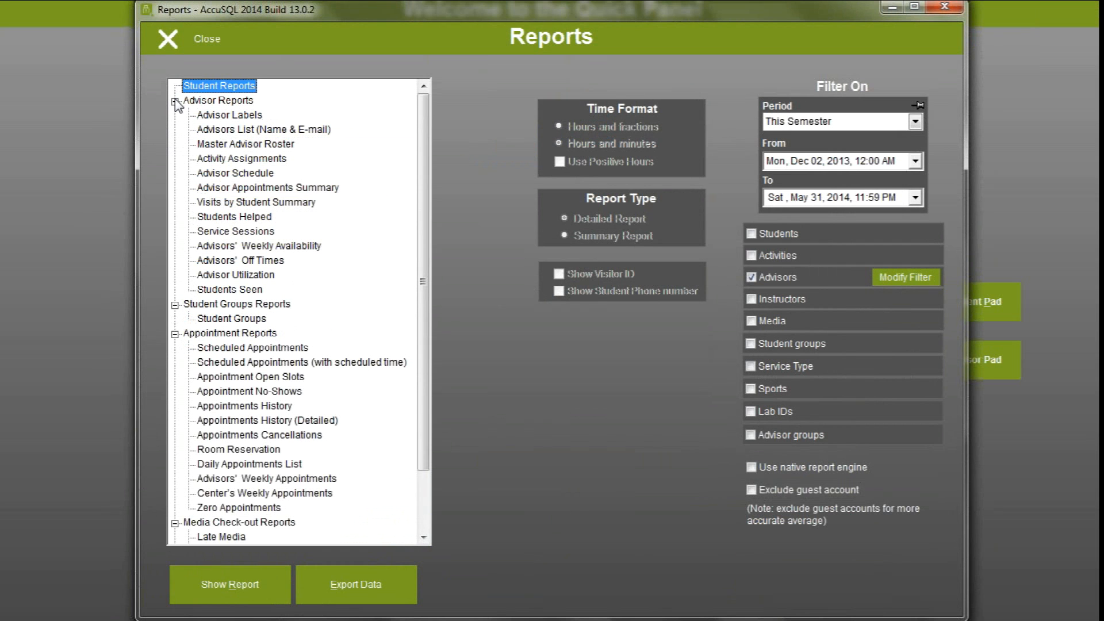
pyautogui.click(175, 102)
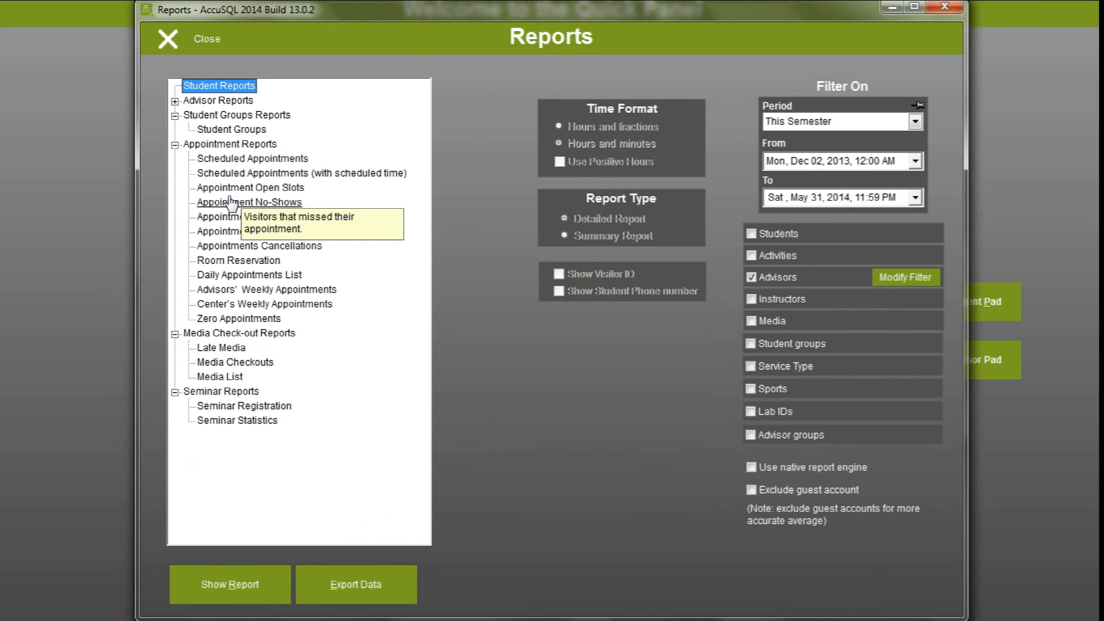
# Preview the Scheduled Appointments report for this semester and close the preview
pyautogui.click(230, 160)
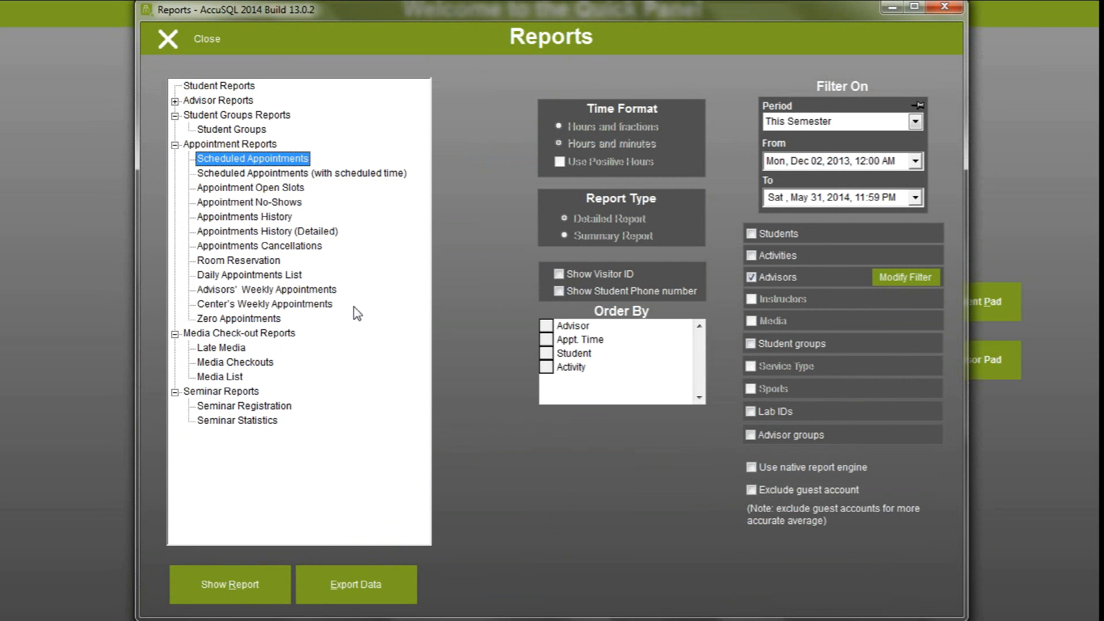
pyautogui.click(224, 600)
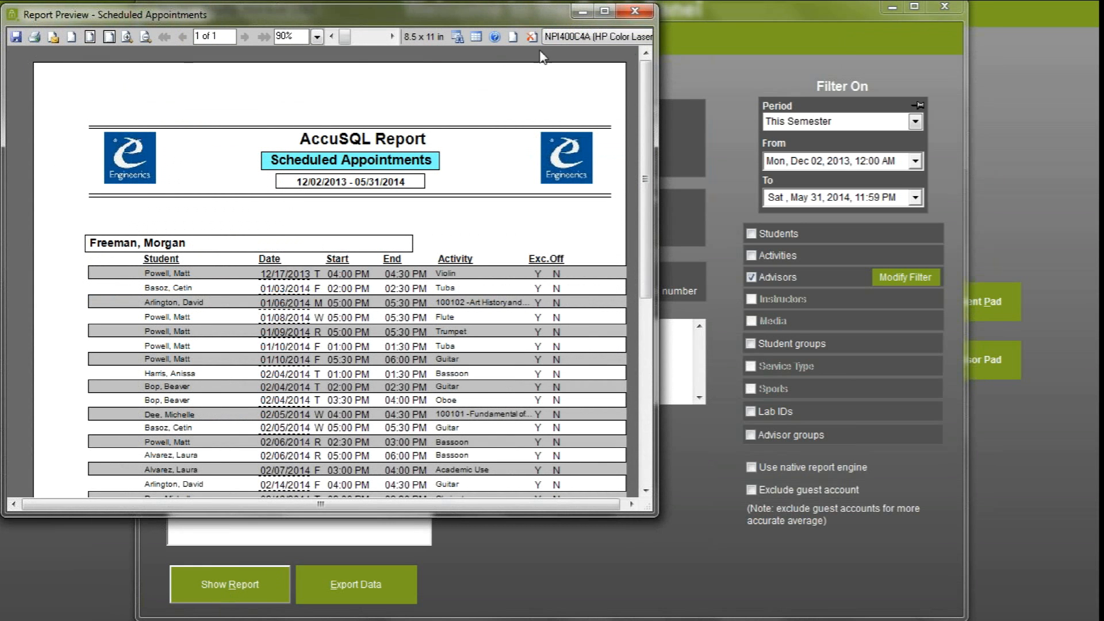
pyautogui.click(635, 11)
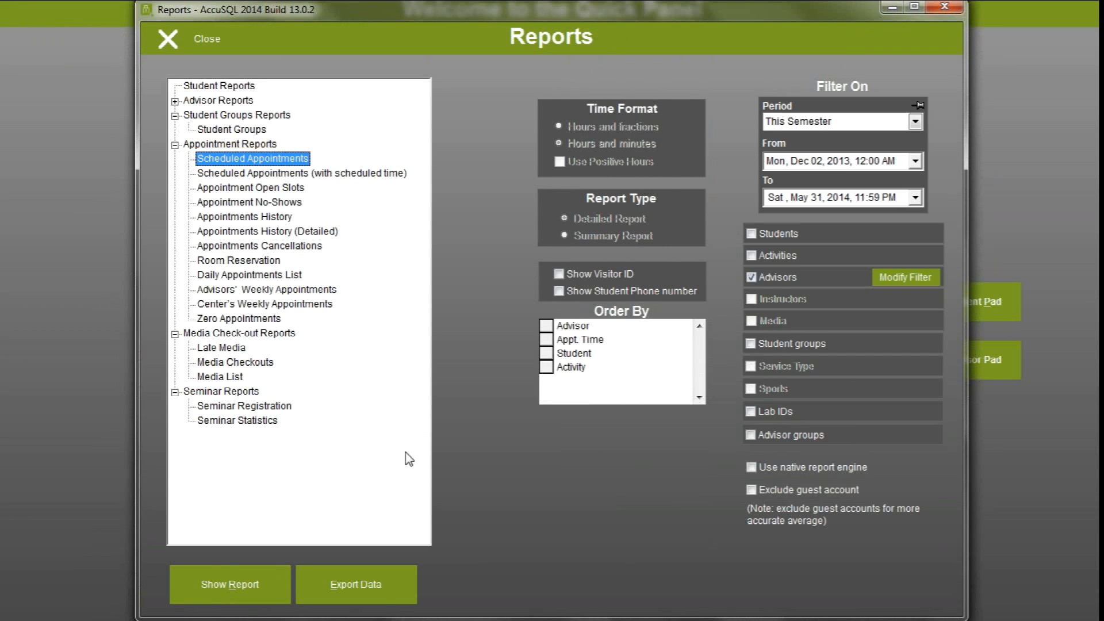
# Export the Scheduled Appointments data to Excel and close the resulting workbook
pyautogui.click(377, 586)
pyautogui.click(498, 332)
pyautogui.click(526, 385)
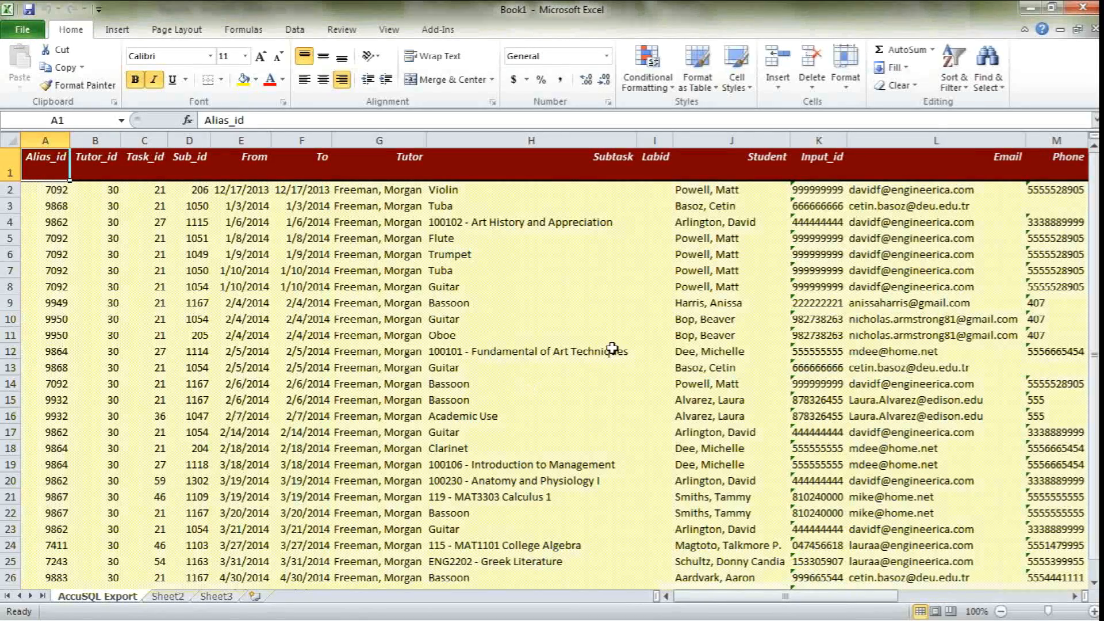
pyautogui.click(1084, 8)
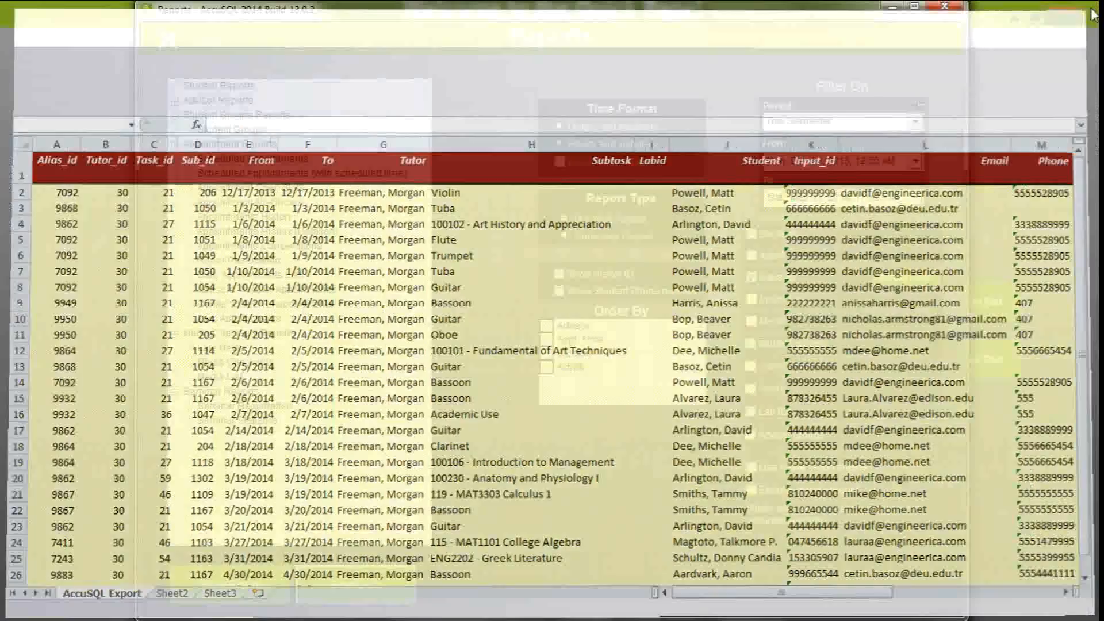
# Log in to System Administration from the Quick Panel with the administrator ID and the account password
pyautogui.write('111111111')
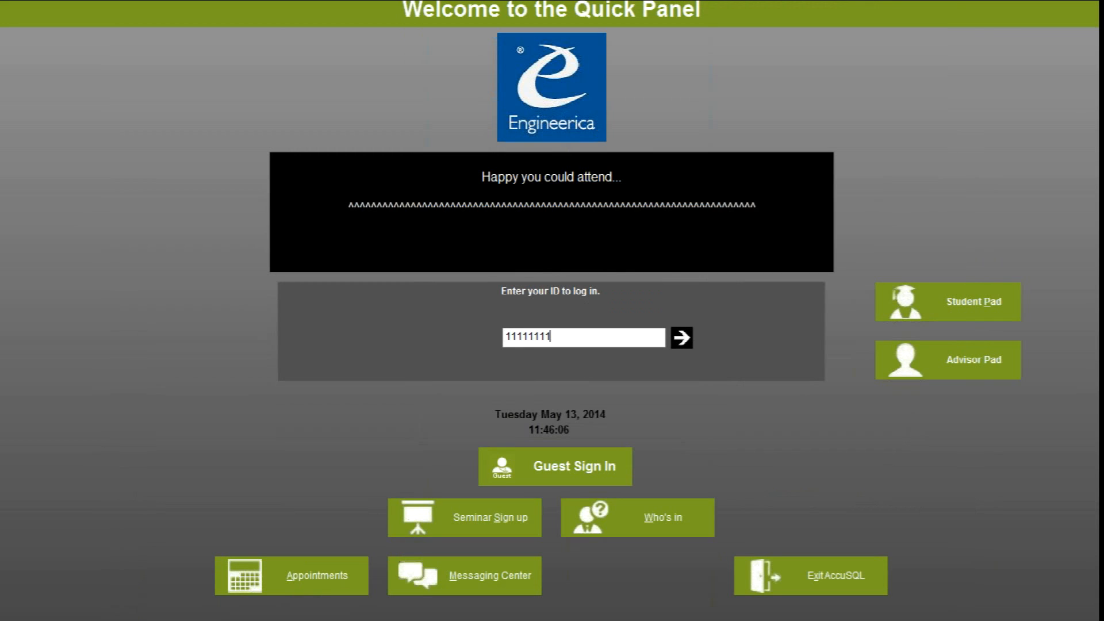
pyautogui.press('Return')
pyautogui.write('11')
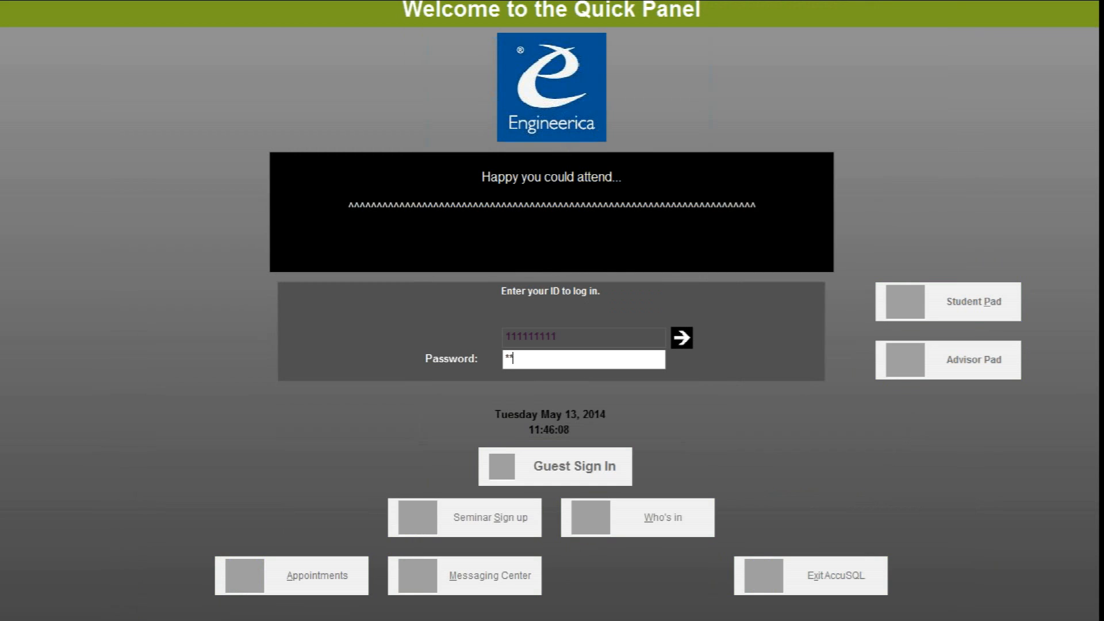
pyautogui.write('11')
pyautogui.press('Return')
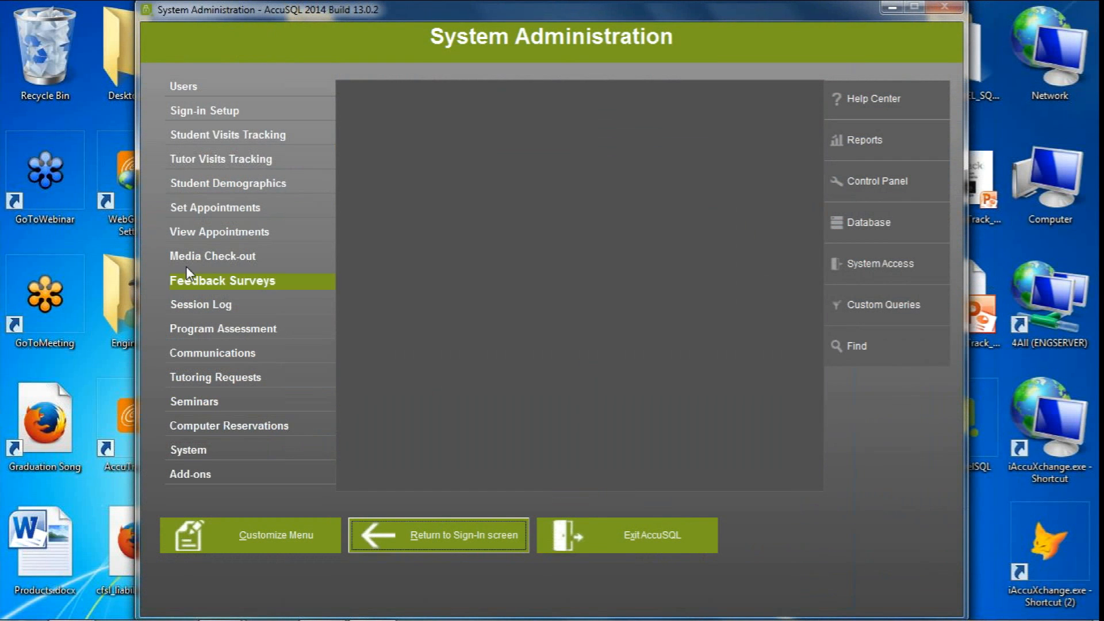
# Open the reports of the Student Visits Tracking module
pyautogui.click(222, 114)
pyautogui.click(237, 135)
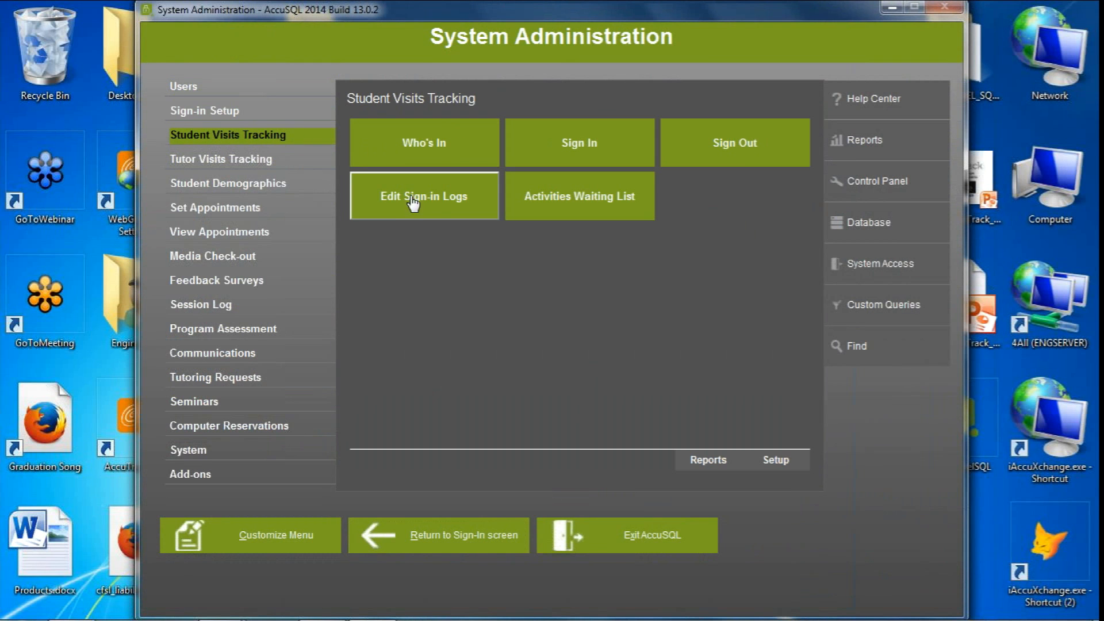
pyautogui.click(709, 461)
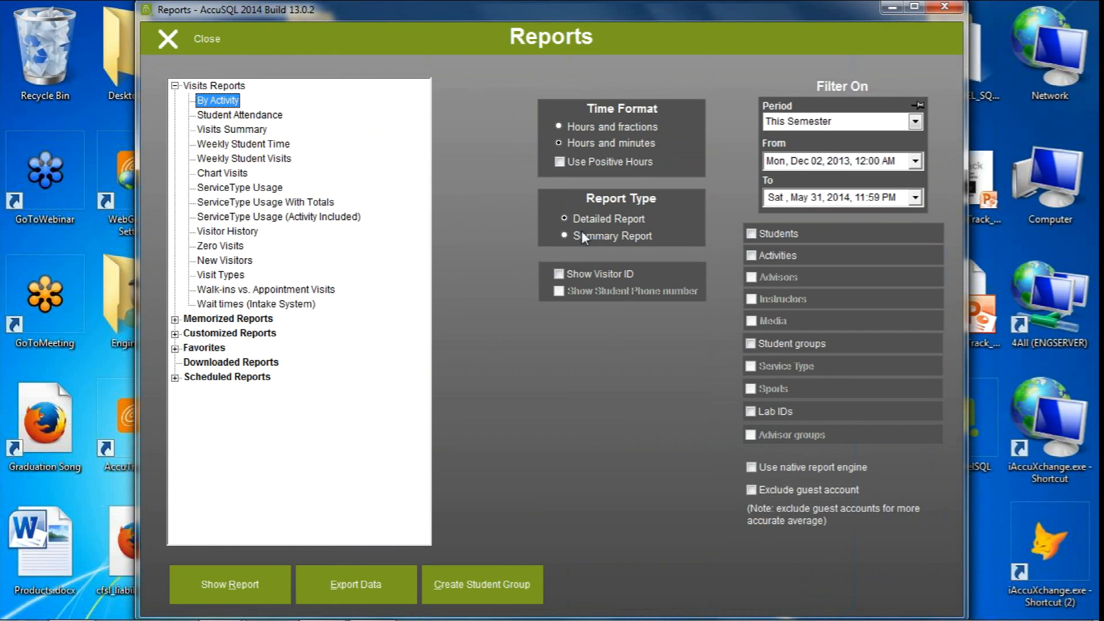
# Set the By Activity report to Summary Report, preview it through page 3, and close the preview
pyautogui.click(564, 235)
pyautogui.click(258, 582)
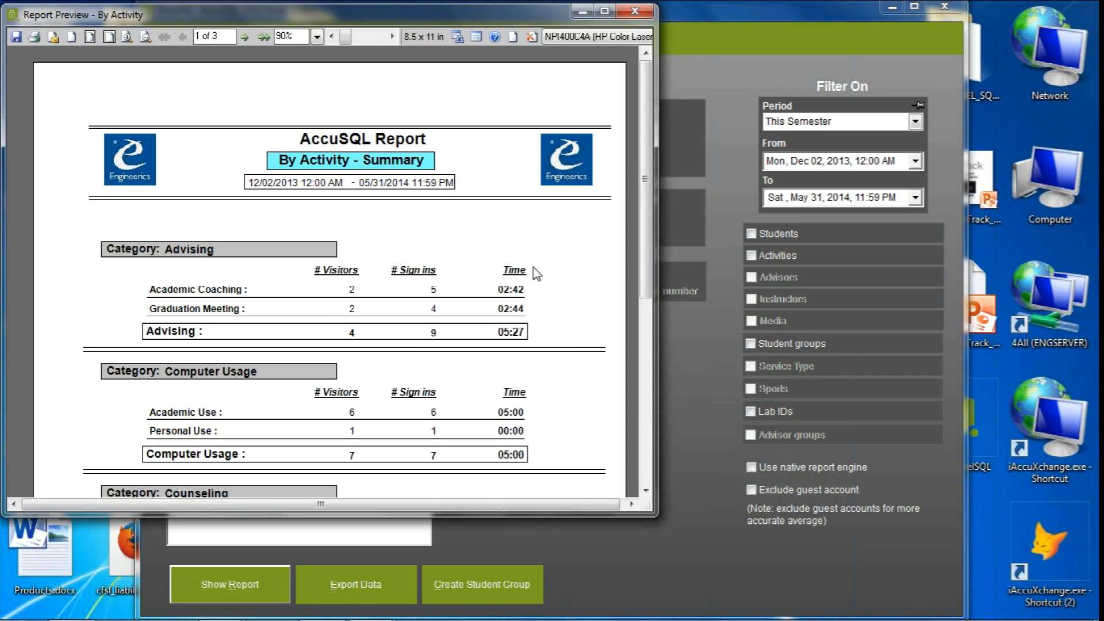
pyautogui.click(244, 40)
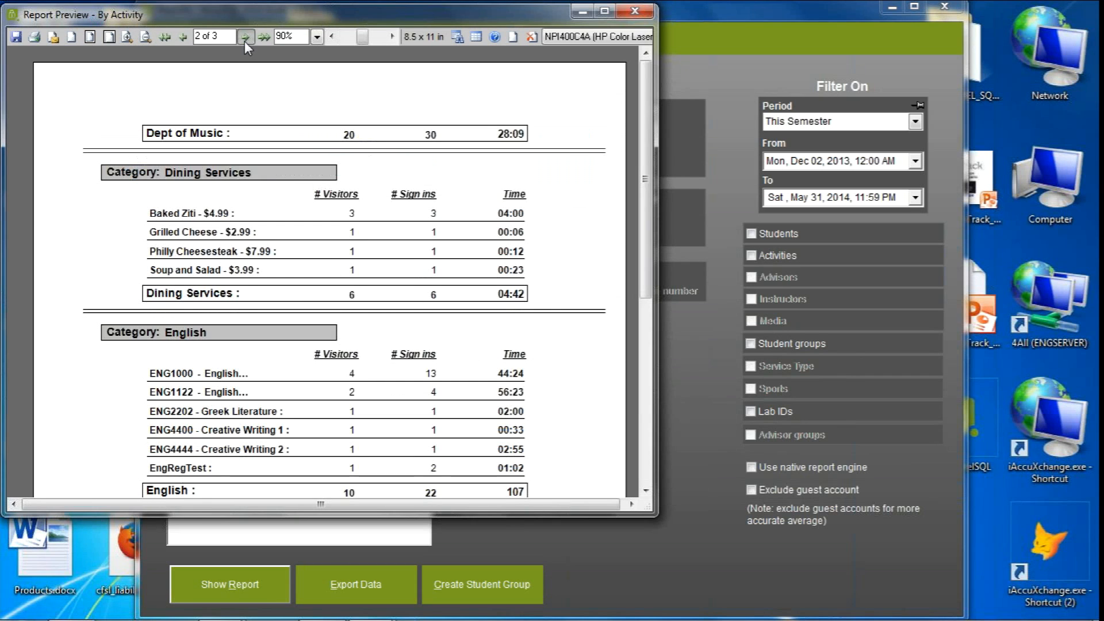
pyautogui.click(243, 41)
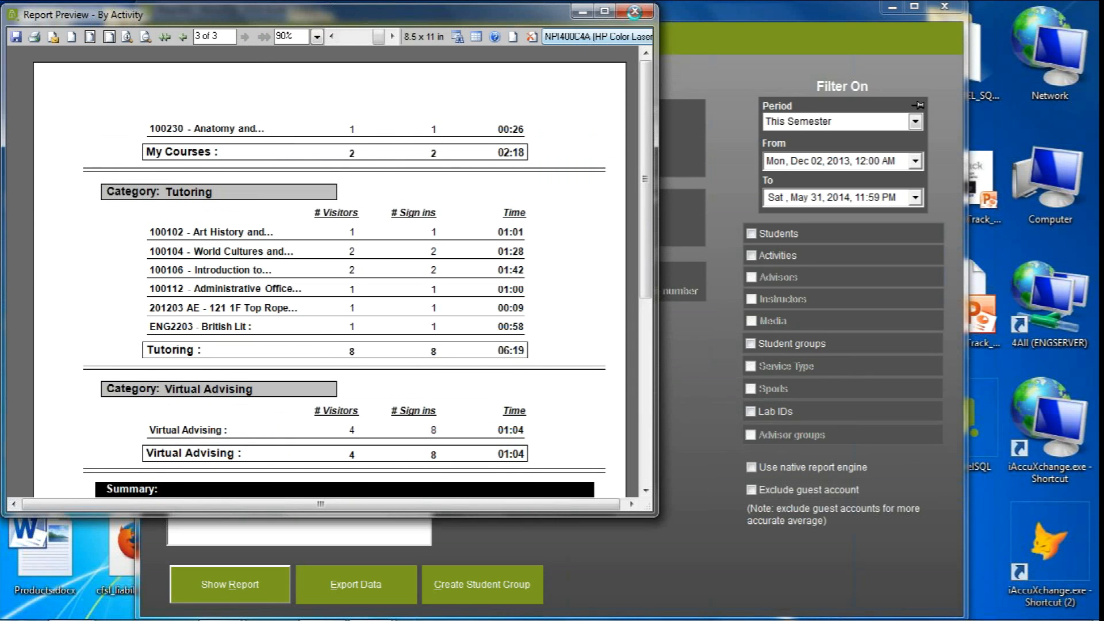
pyautogui.click(634, 11)
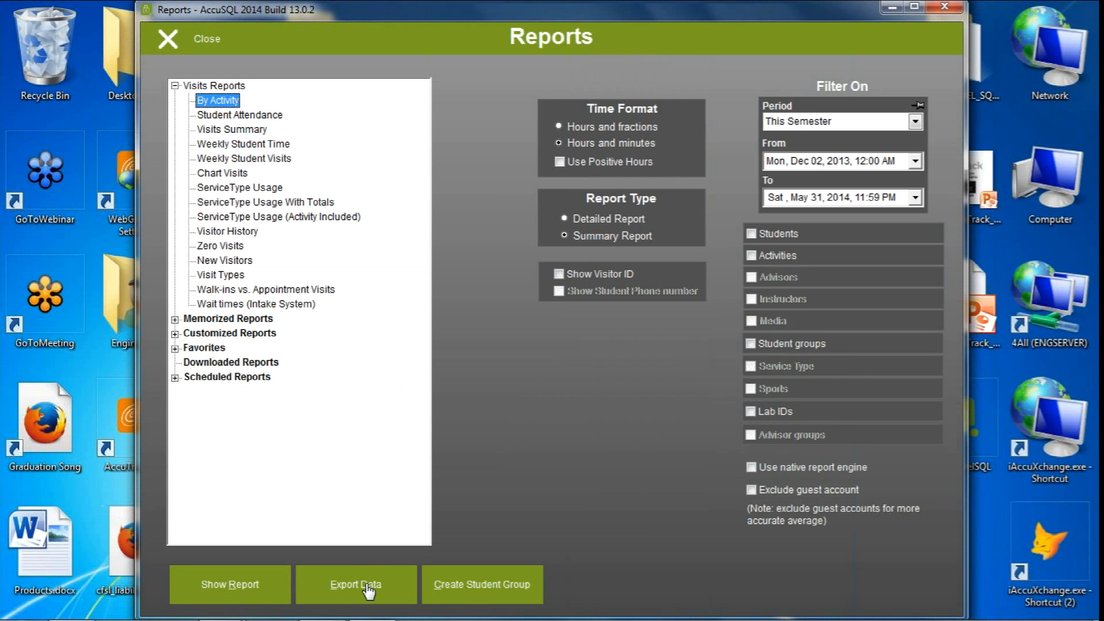
# Export the By Activity summary data to Excel, look through the exported rows, and close the workbook
pyautogui.click(363, 581)
pyautogui.click(505, 329)
pyautogui.click(533, 387)
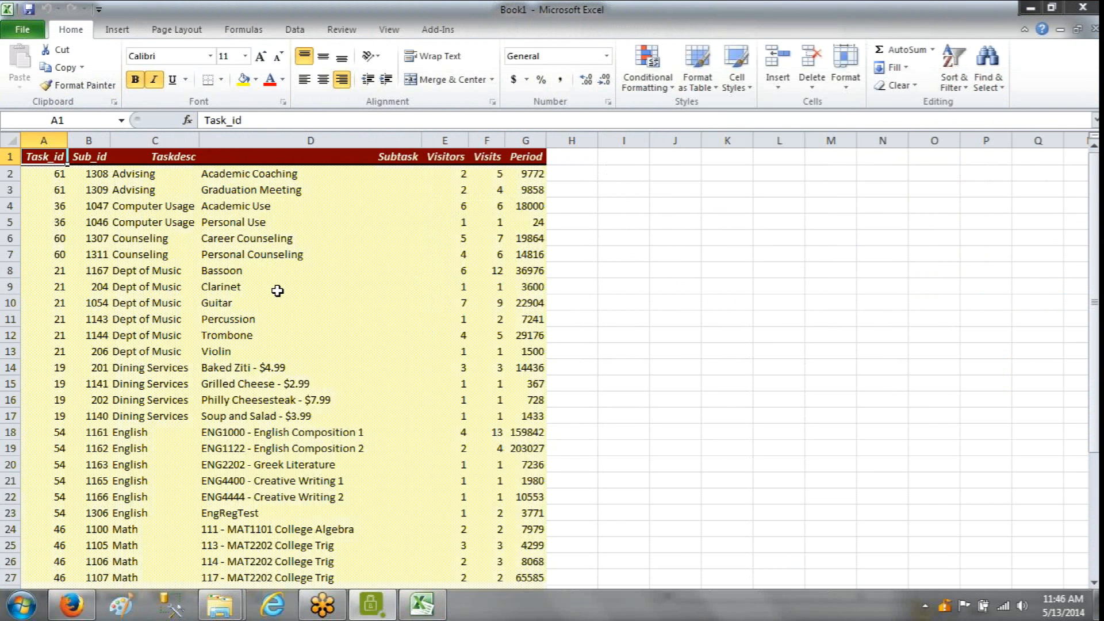
pyautogui.scroll(-4, 278, 290)
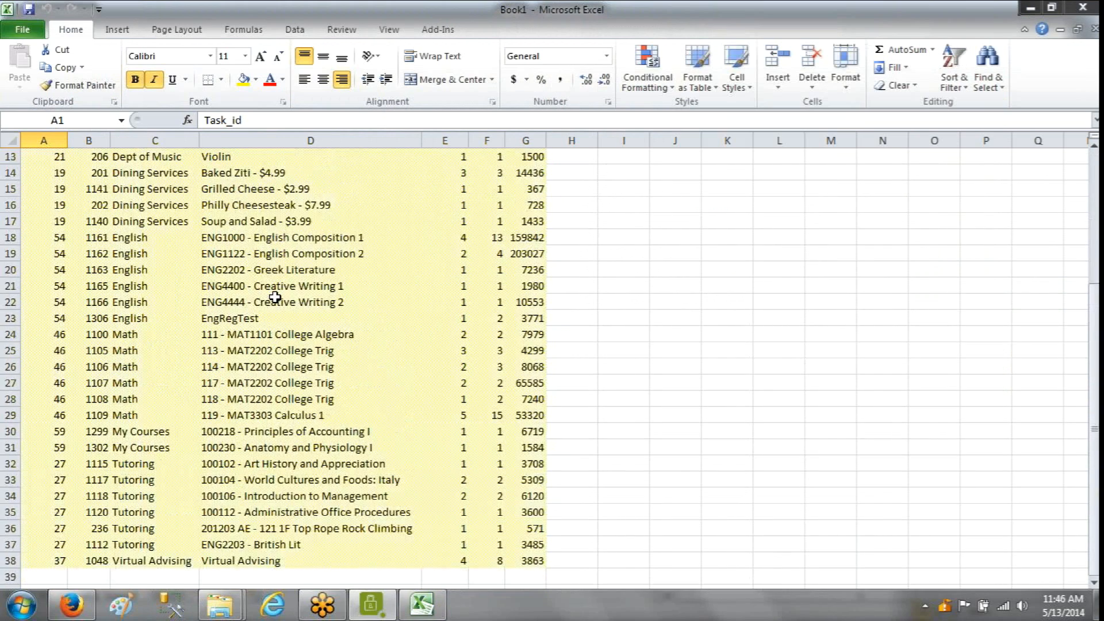
pyautogui.scroll(4, 275, 297)
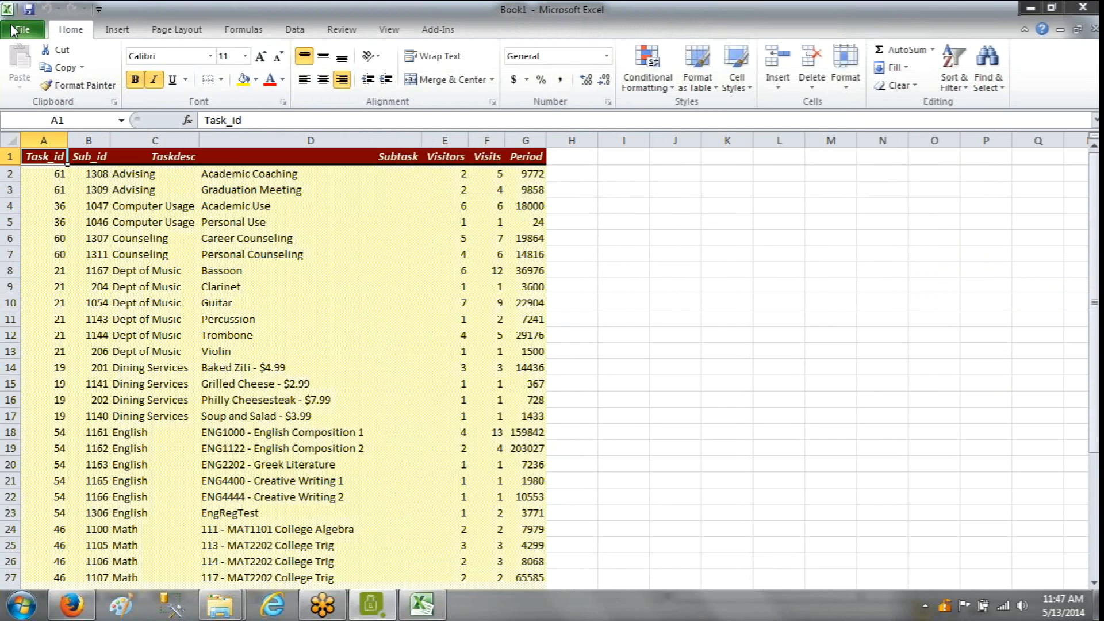
pyautogui.click(1083, 9)
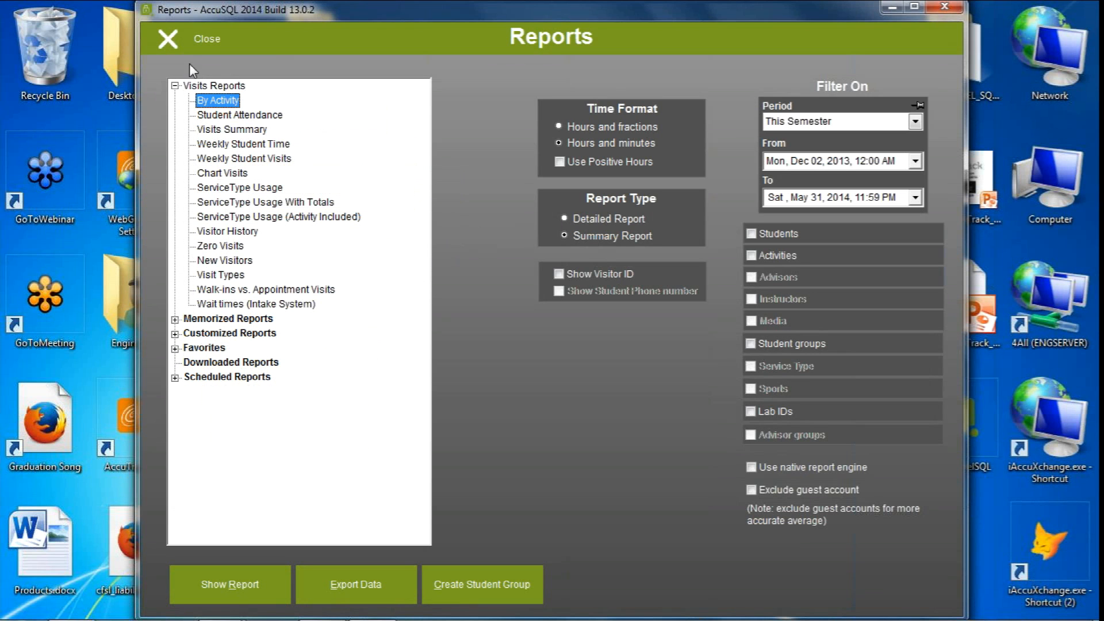
# Leave the visits reports, briefly open and close the session log, and open the Session Log module's reports
pyautogui.click(190, 39)
pyautogui.click(224, 306)
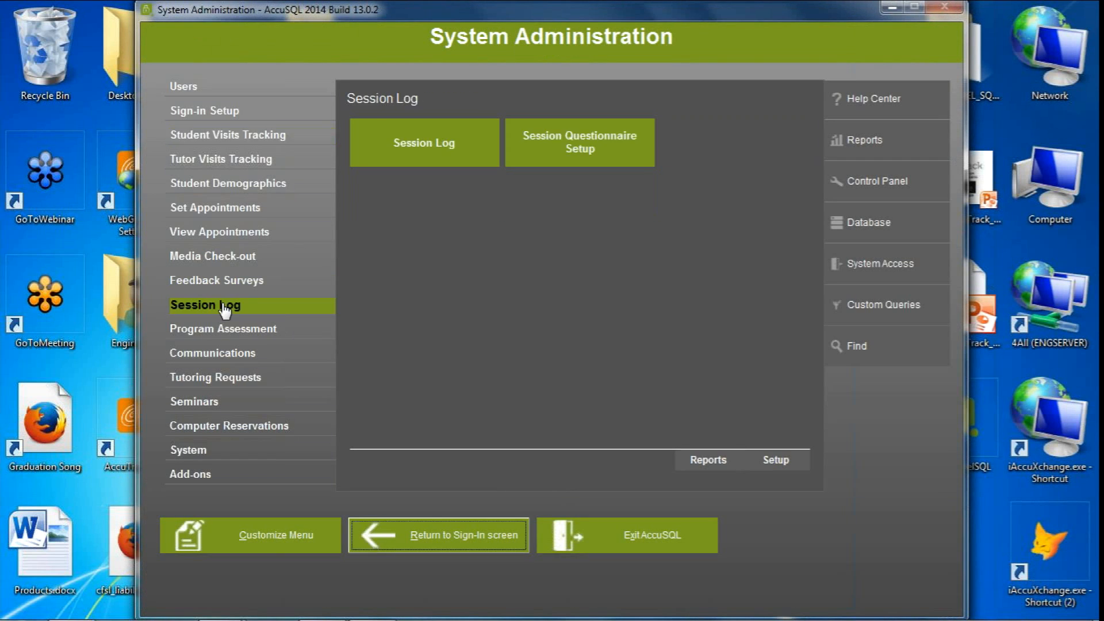
pyautogui.click(454, 155)
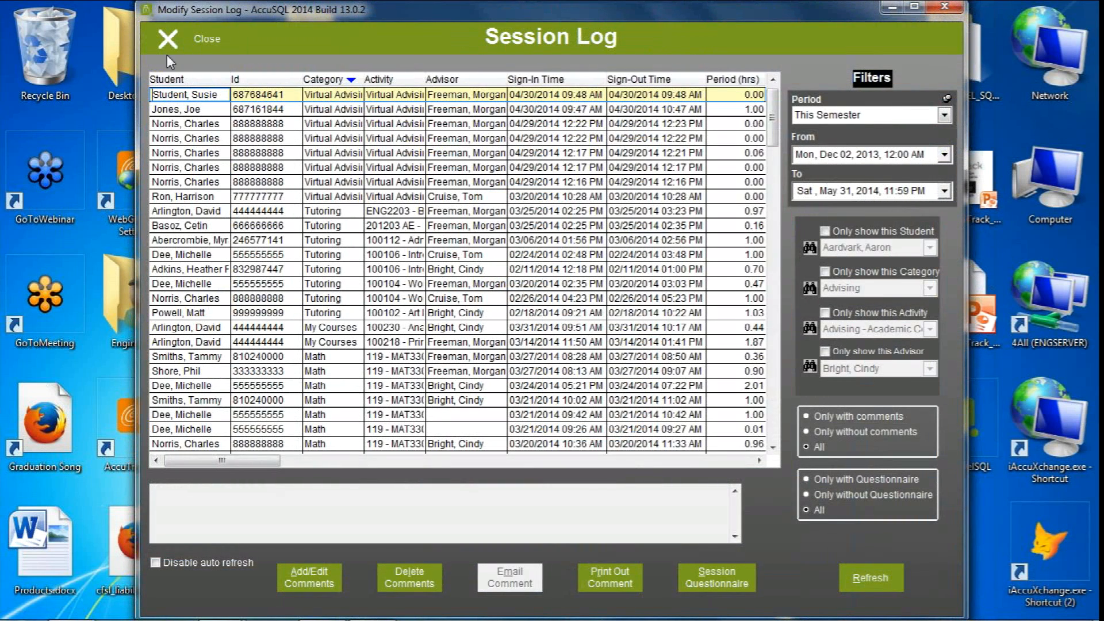
pyautogui.click(167, 51)
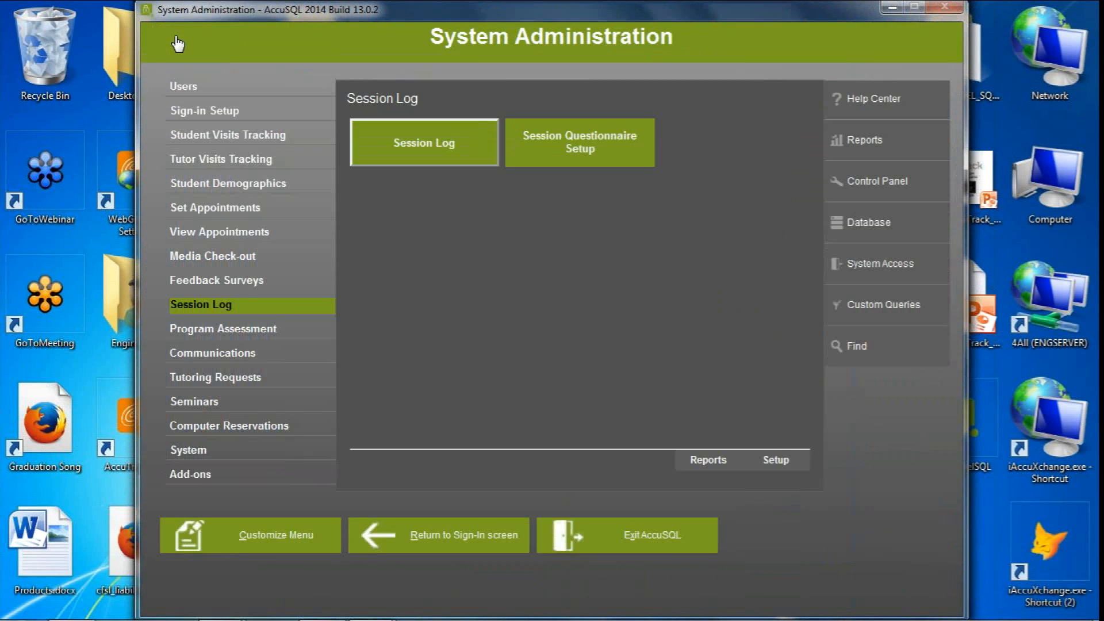
pyautogui.click(711, 463)
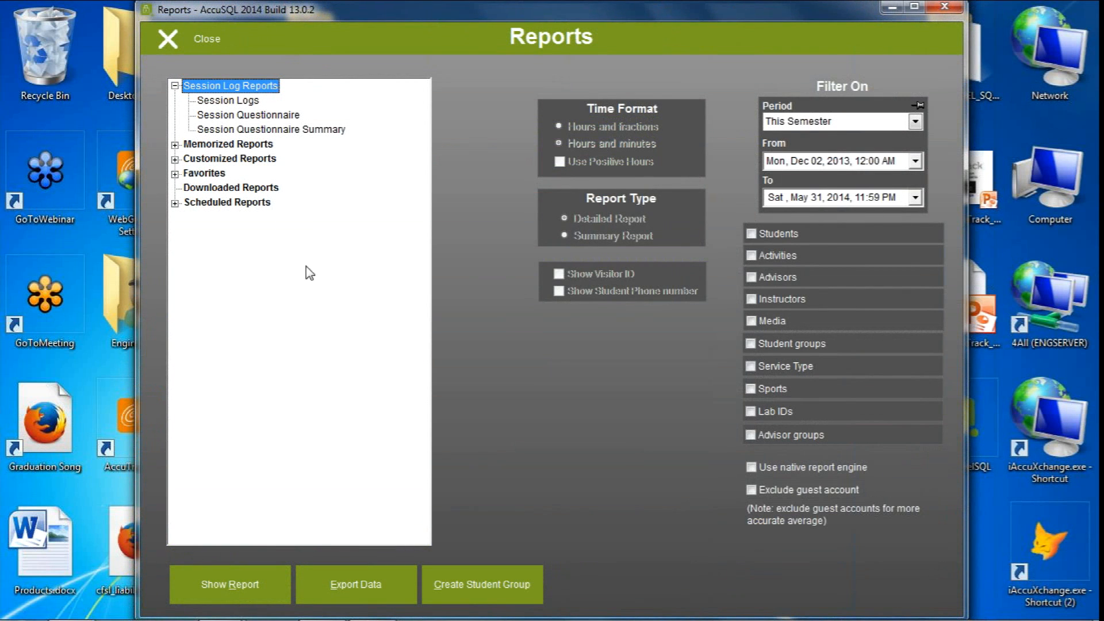
# Choose the Session Logs report and move Login Time to the first place in its sort order
pyautogui.click(247, 114)
pyautogui.click(247, 100)
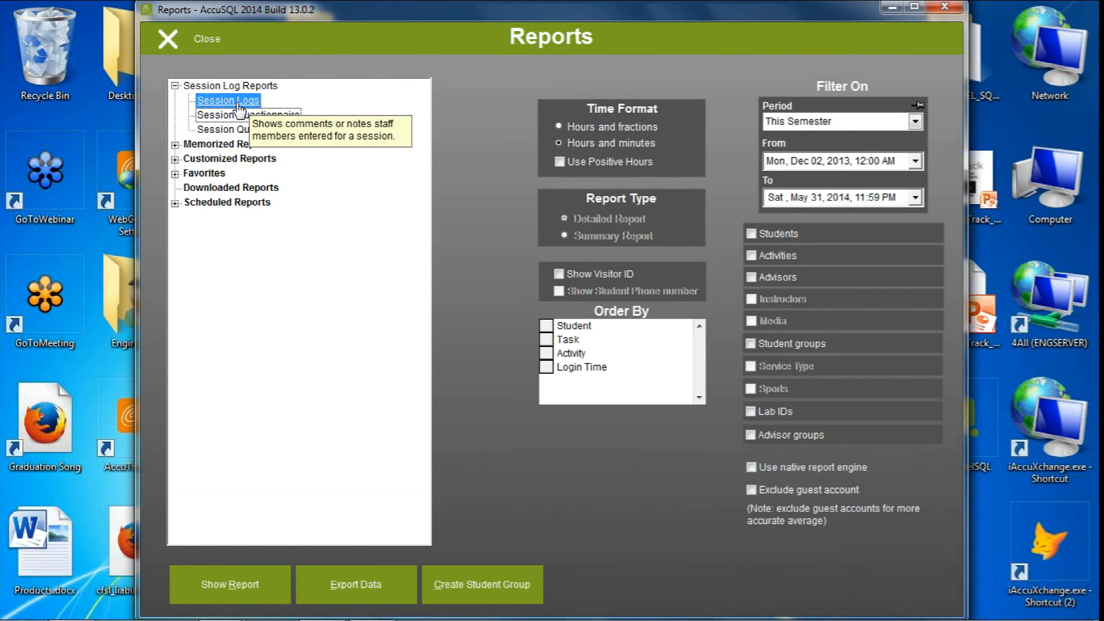
pyautogui.click(549, 367)
pyautogui.moveTo(548, 367); pyautogui.dragTo(547, 326)
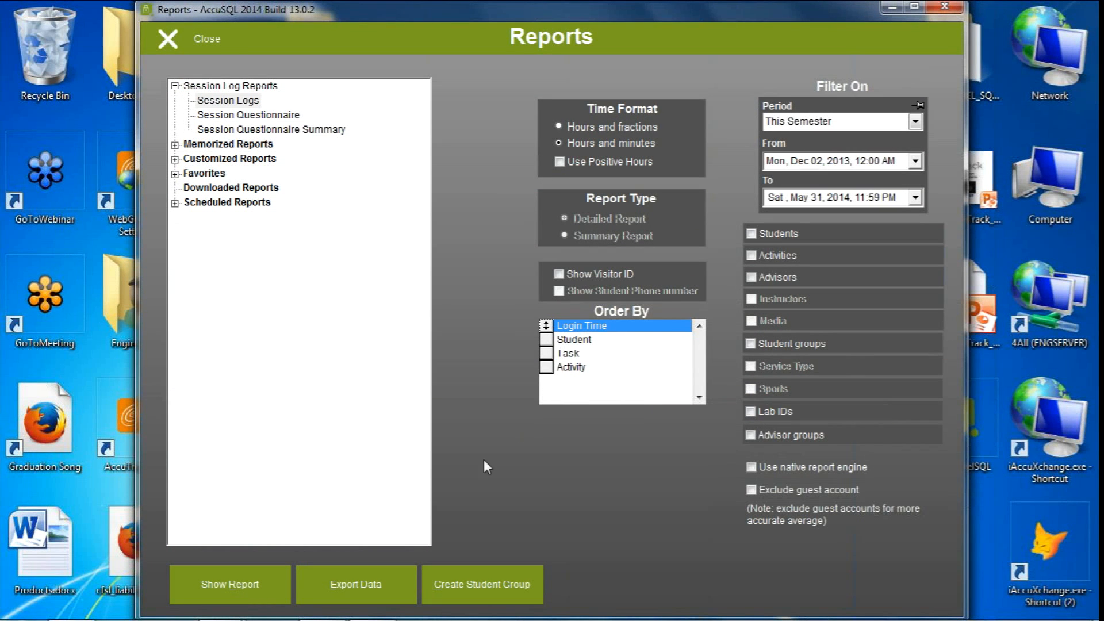
# Preview the Session Logs report in a maximized window, page through to page 3, and close the preview
pyautogui.click(232, 585)
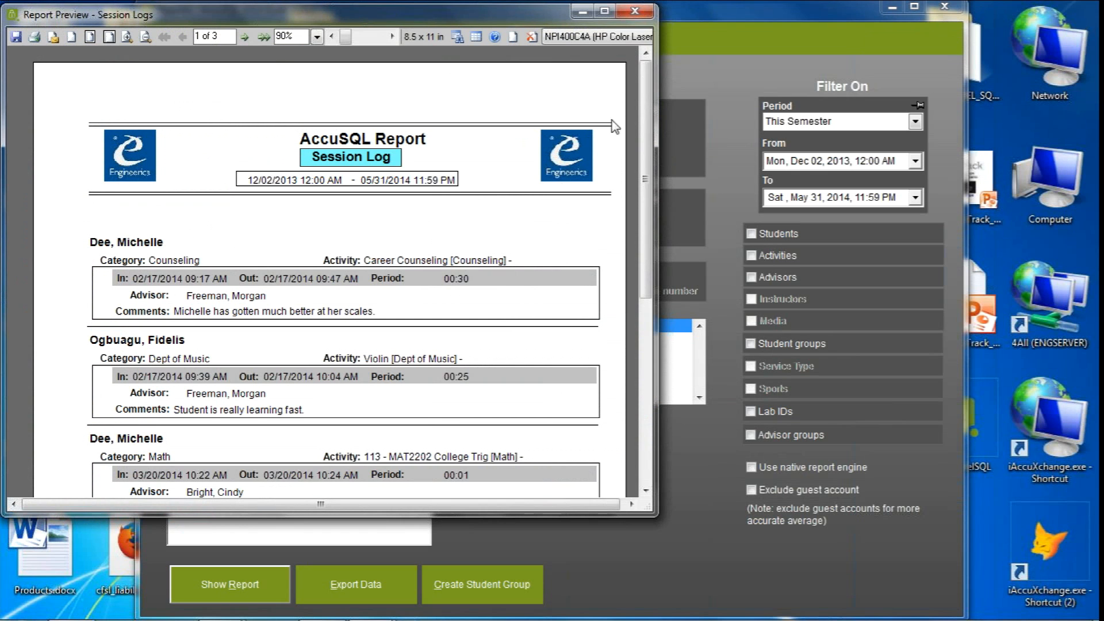
pyautogui.click(604, 11)
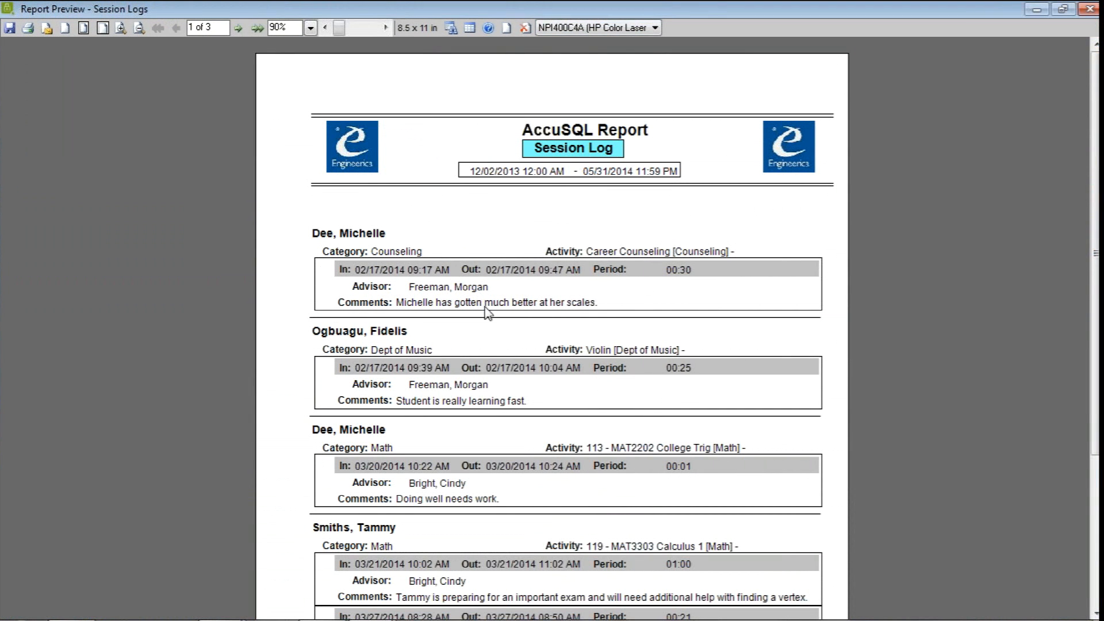
pyautogui.click(242, 26)
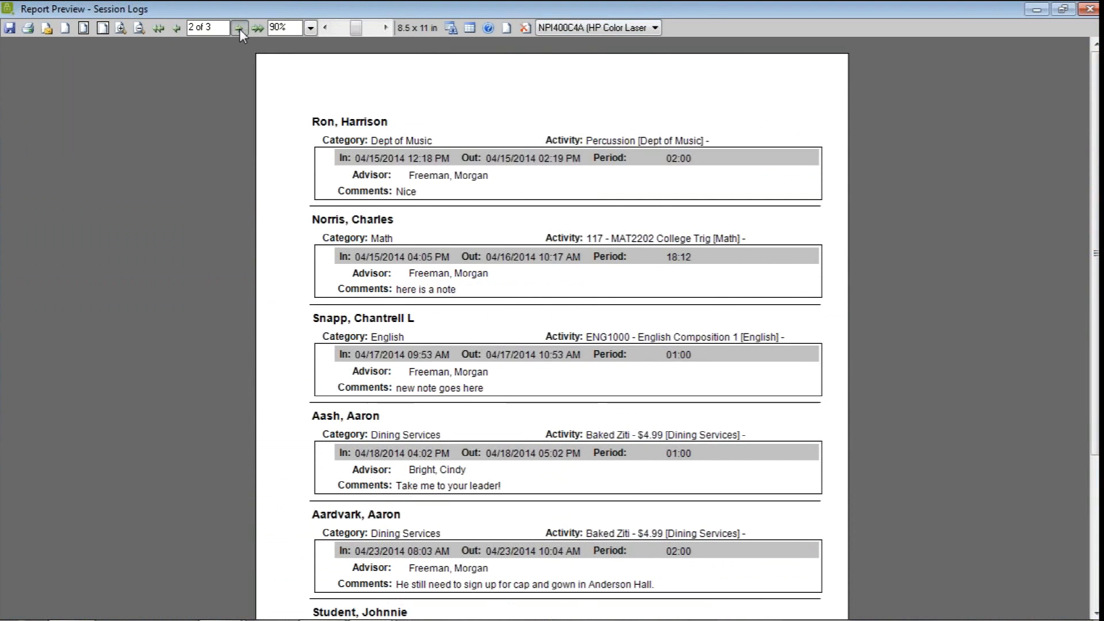
pyautogui.click(237, 30)
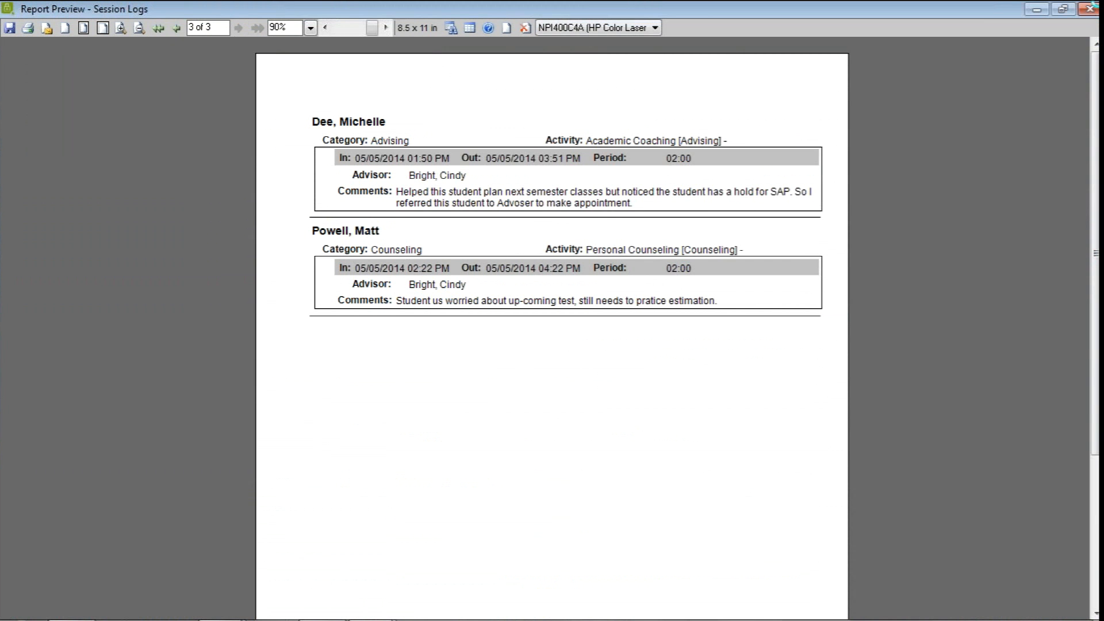
pyautogui.click(1091, 9)
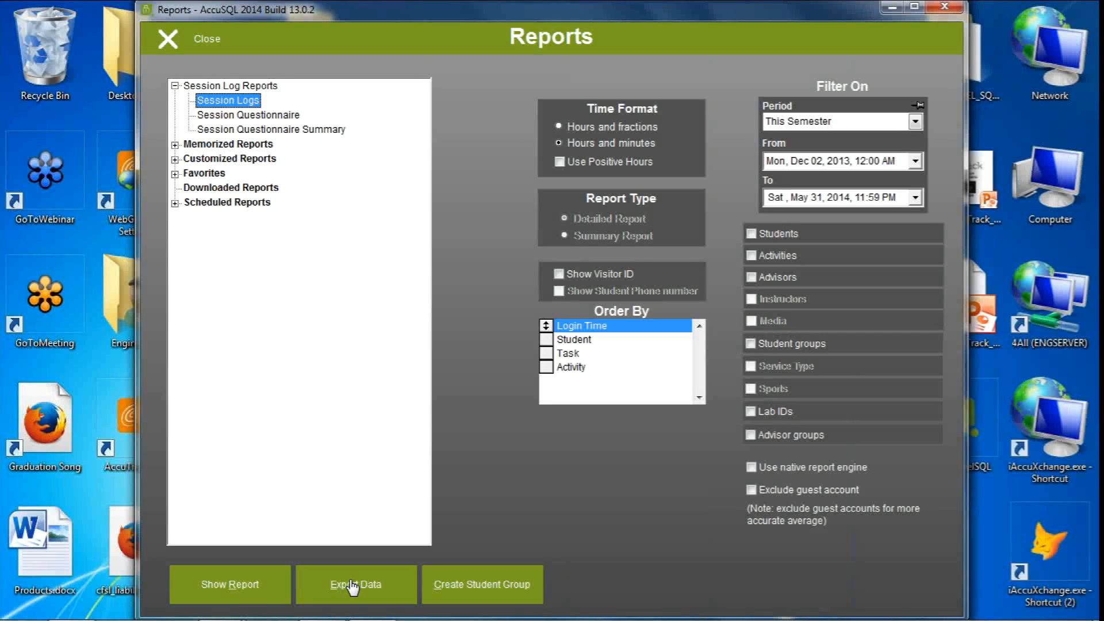
# Export the Session Logs data with Excel Direct, look through the exported rows to the rightmost columns, and close the workbook
pyautogui.click(352, 584)
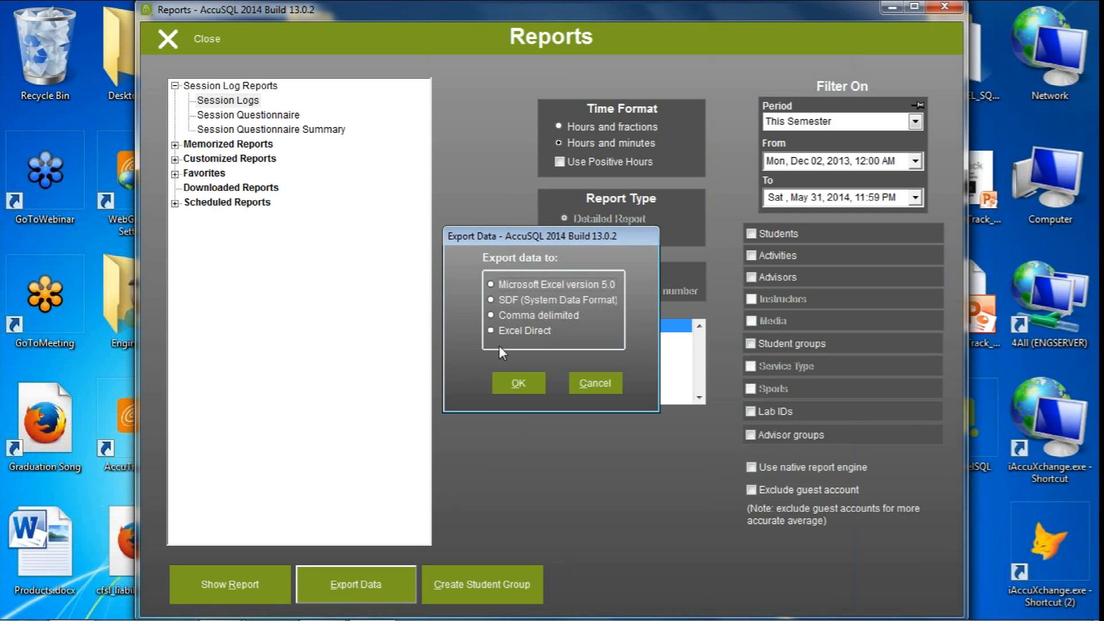
pyautogui.click(501, 331)
pyautogui.click(515, 385)
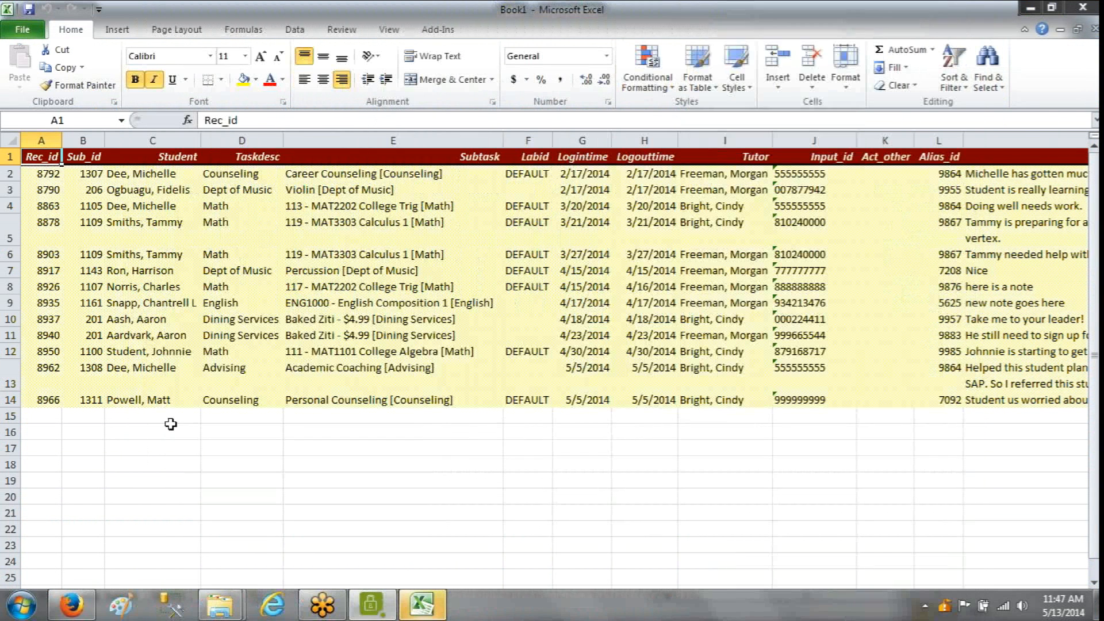
pyautogui.click(305, 370)
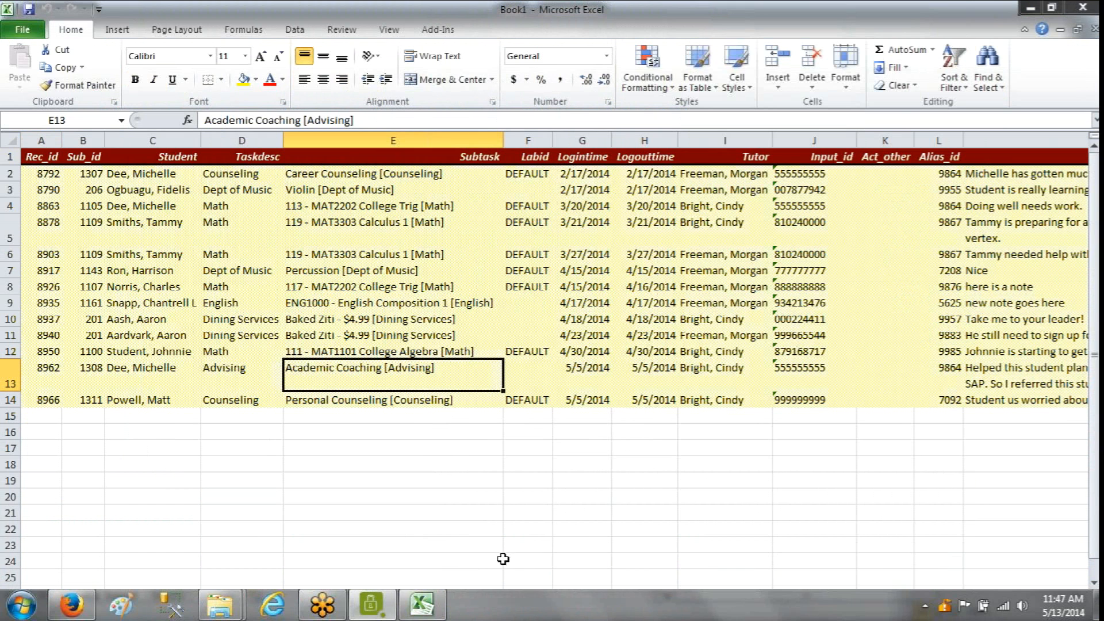
pyautogui.click(873, 384)
pyautogui.press('Right')
pyautogui.press('Right')
pyautogui.press('Right')
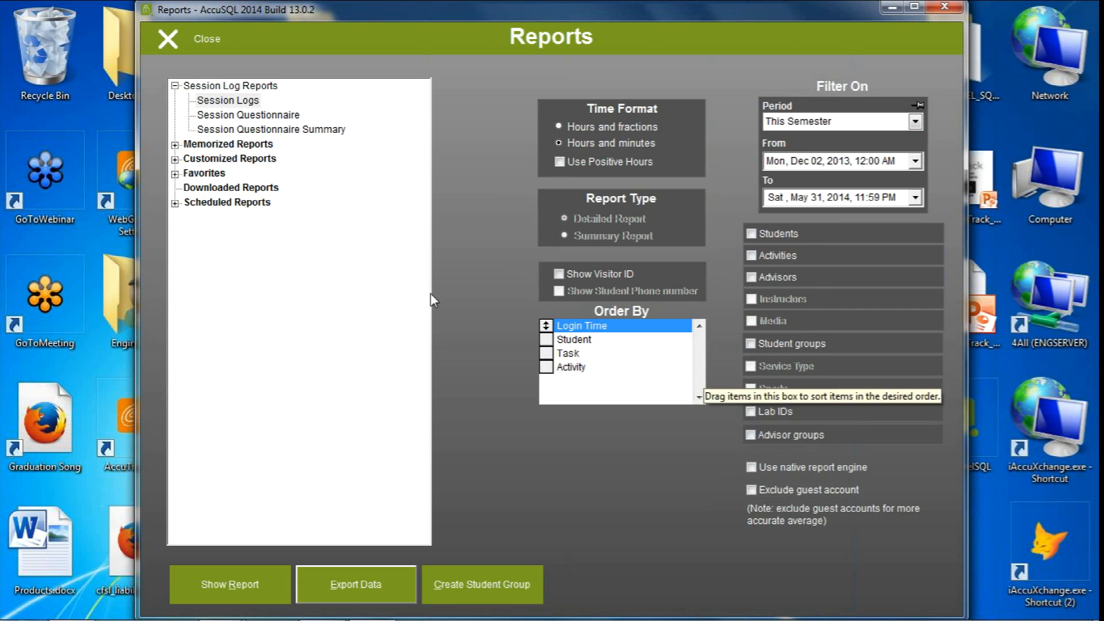
# Leave the session log reports, open the Reports Access settings under System Access, and start editing the Tutors group
pyautogui.click(206, 41)
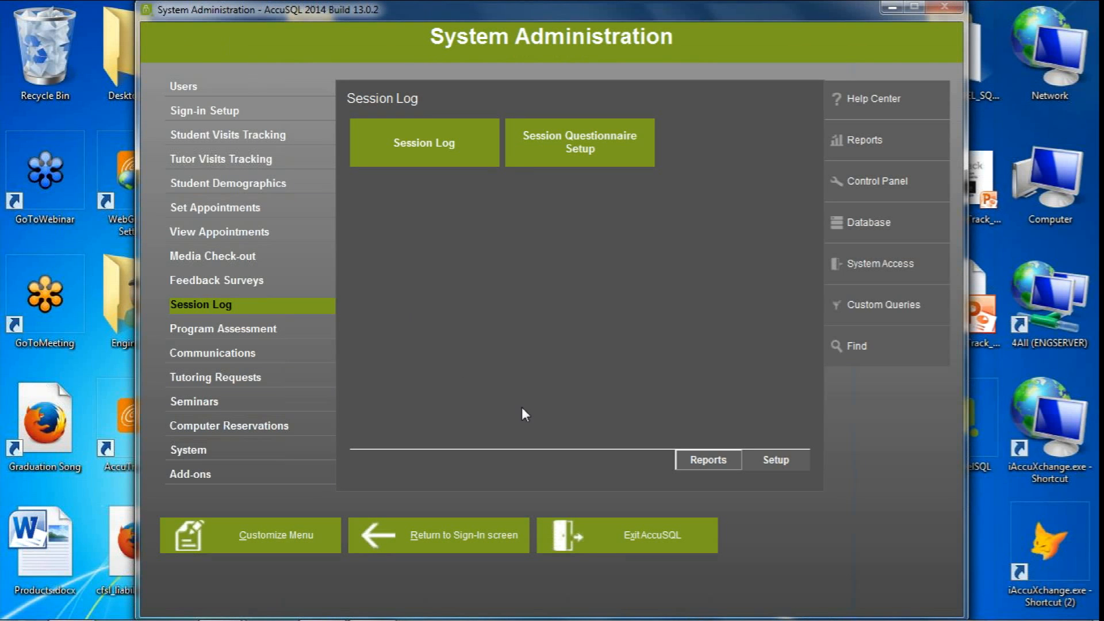
pyautogui.click(892, 264)
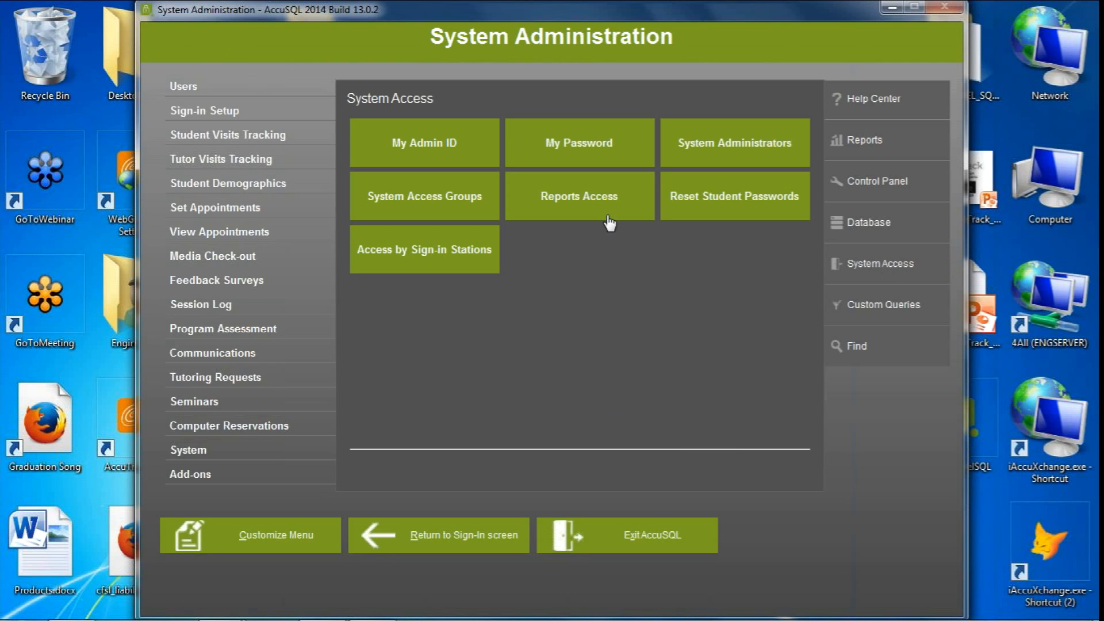
pyautogui.click(582, 198)
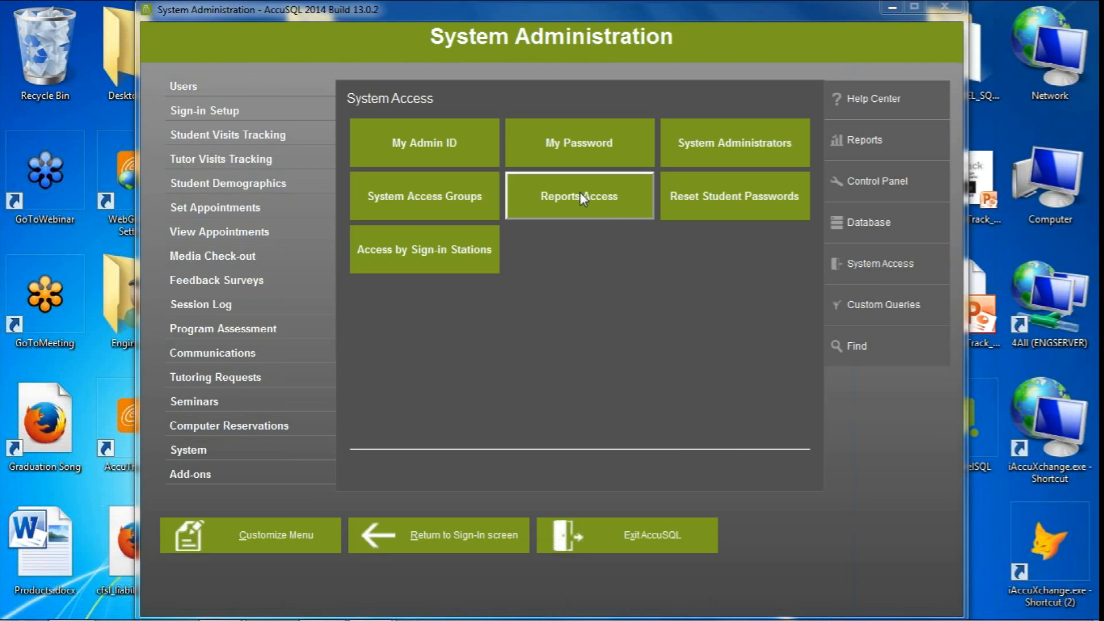
pyautogui.click(251, 173)
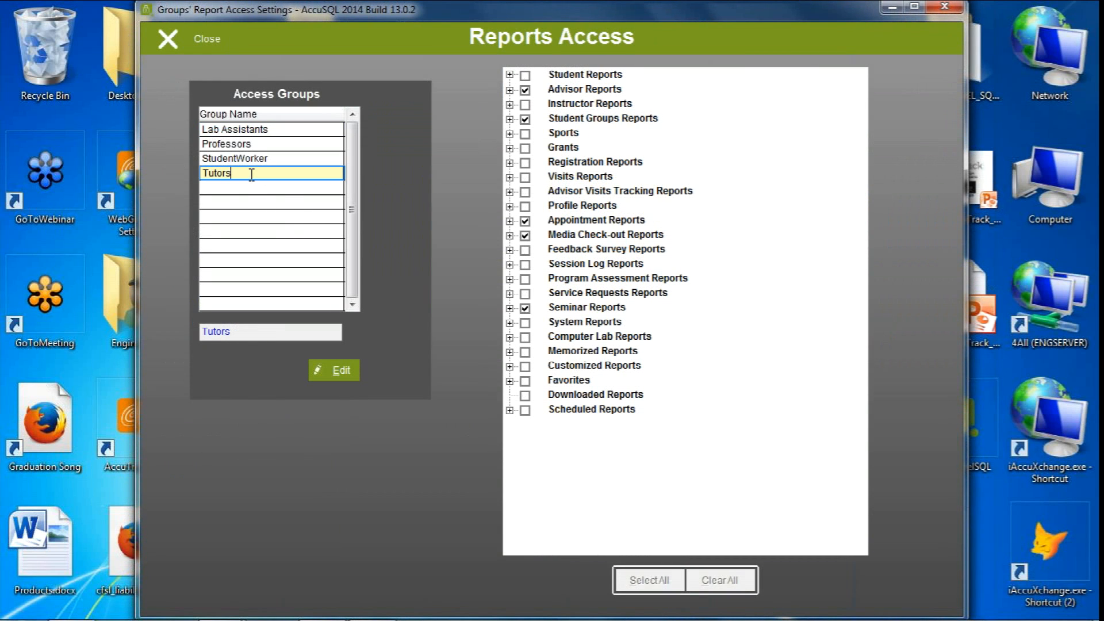
pyautogui.click(344, 370)
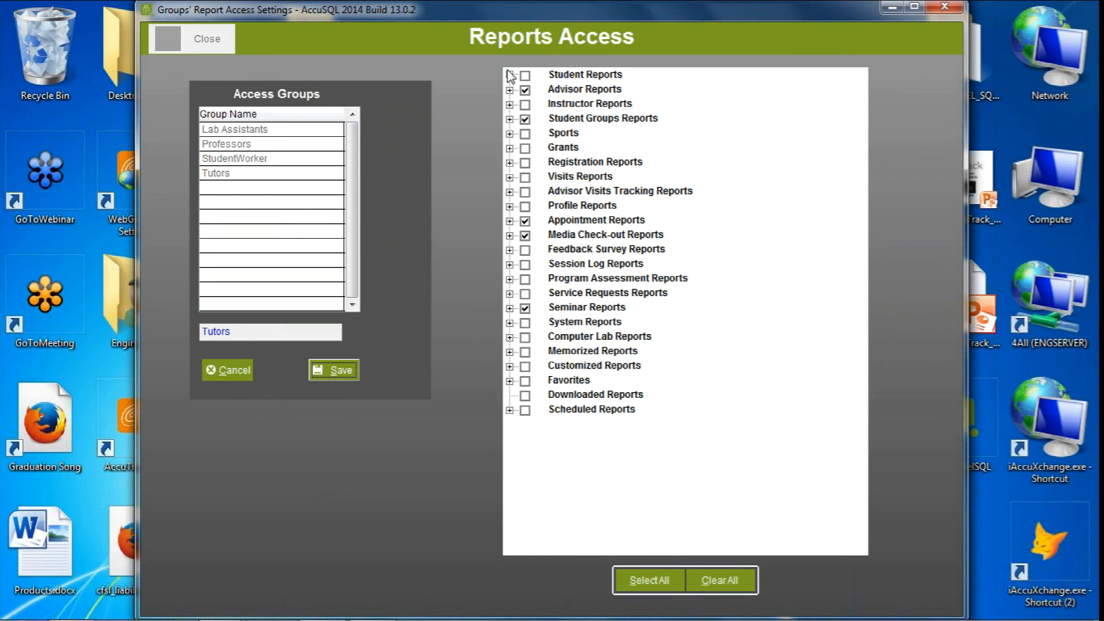
# Look through the individual reports under Advisor Reports and Instructor Reports, collapsing both categories again
pyautogui.click(508, 90)
pyautogui.click(510, 293)
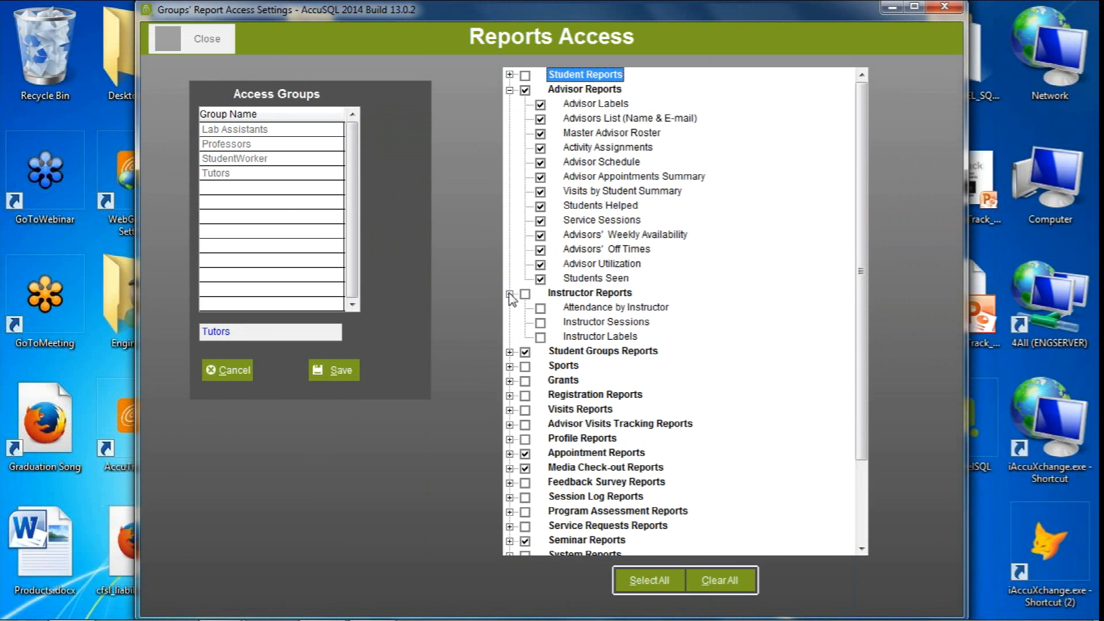
pyautogui.click(508, 91)
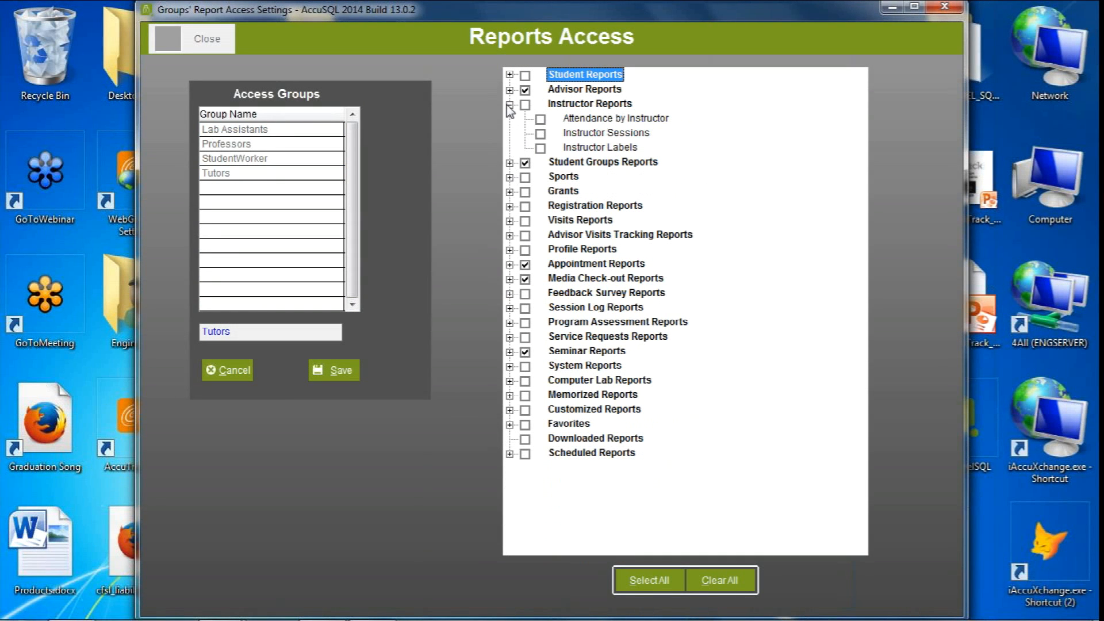
pyautogui.click(508, 104)
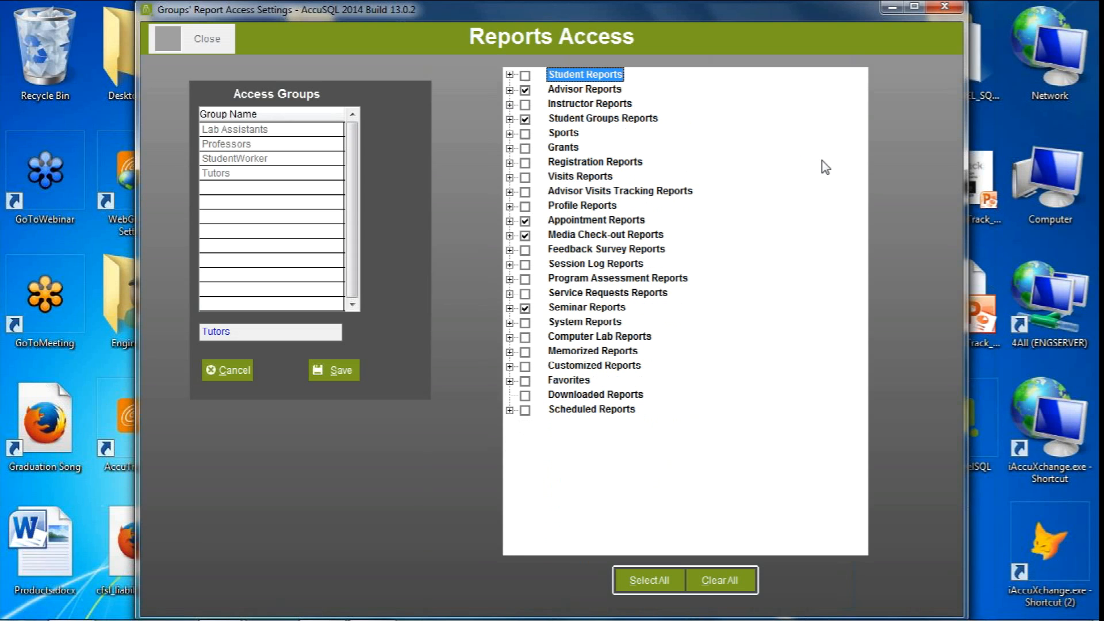
# Grant the Tutors group access to all Visits Reports, save the setting, and close Reports Access
pyautogui.click(509, 177)
pyautogui.click(525, 177)
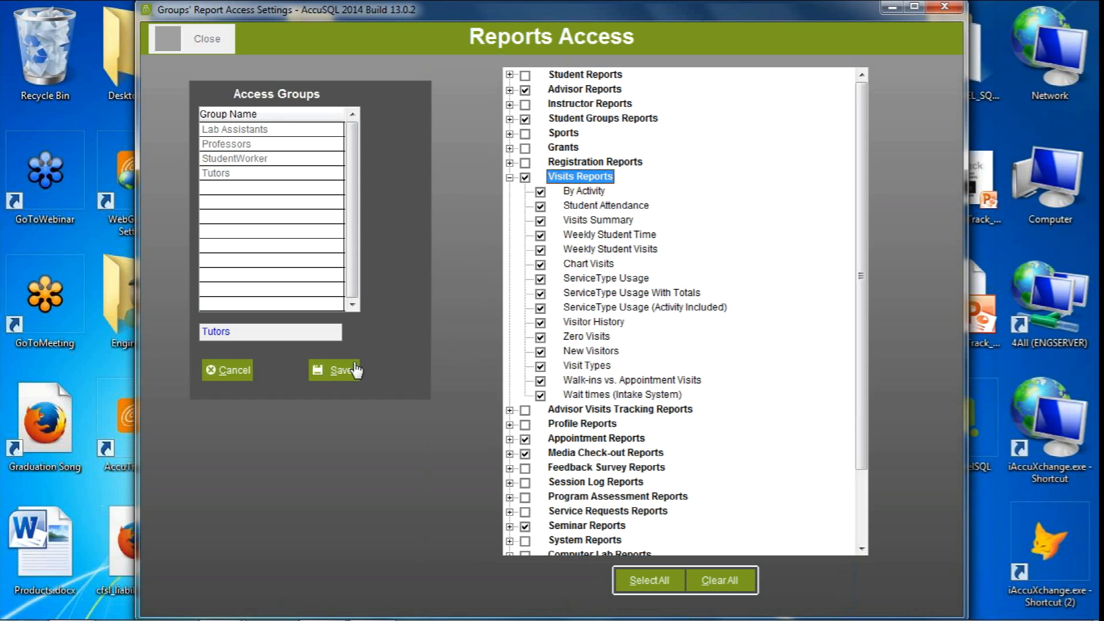
pyautogui.click(335, 371)
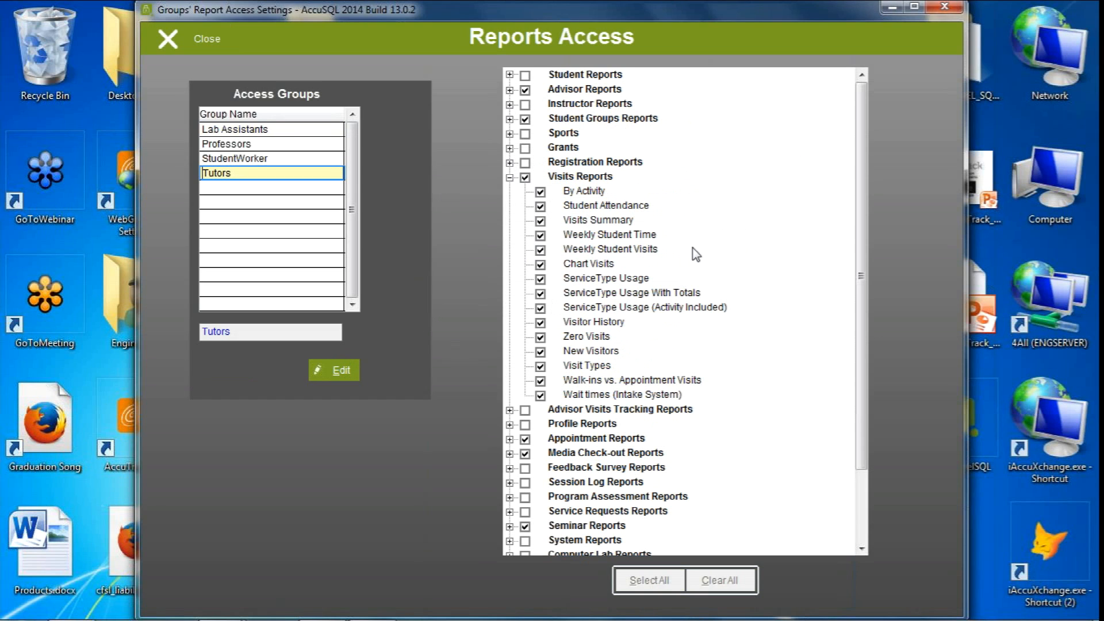
pyautogui.click(171, 40)
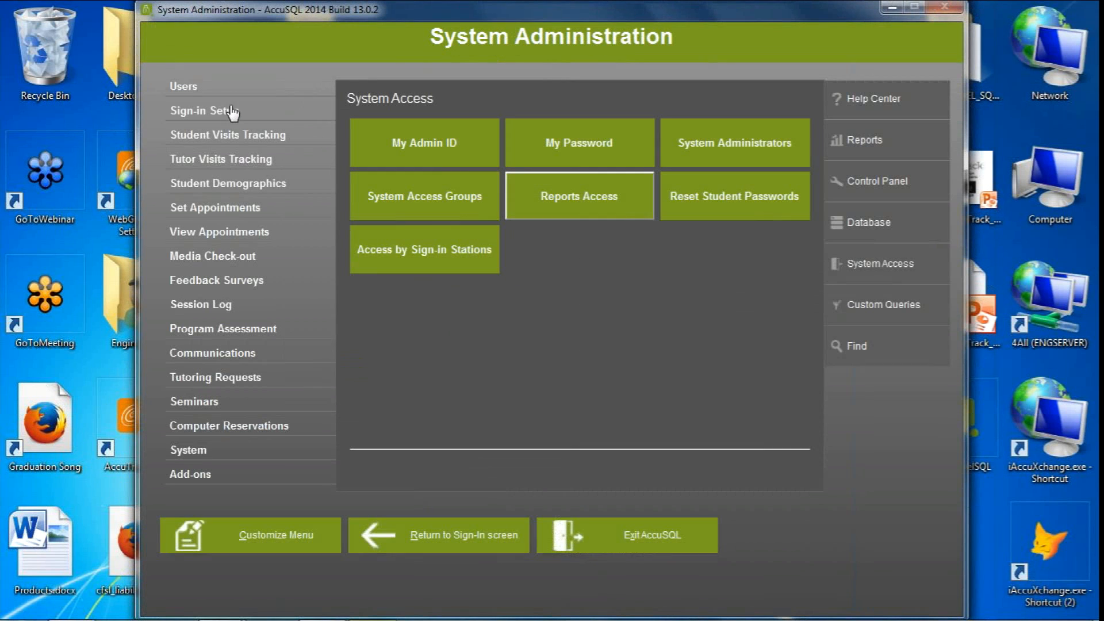
# Open the full reports list, choose the By Activity visits report as a detailed report, and close the list
pyautogui.click(845, 139)
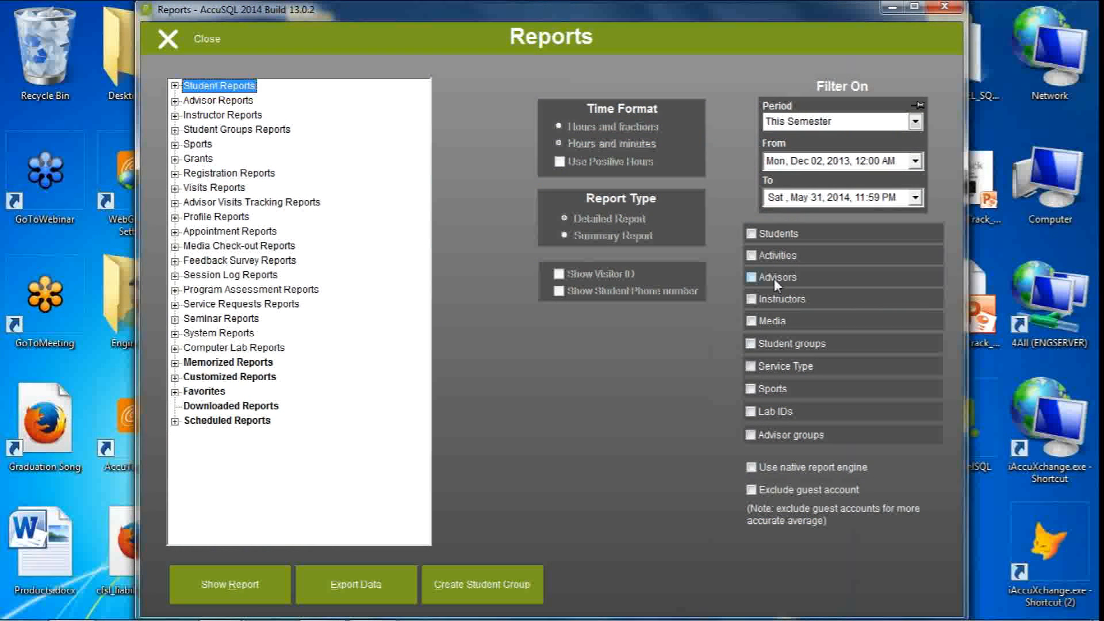
pyautogui.click(174, 188)
pyautogui.click(218, 202)
pyautogui.click(584, 224)
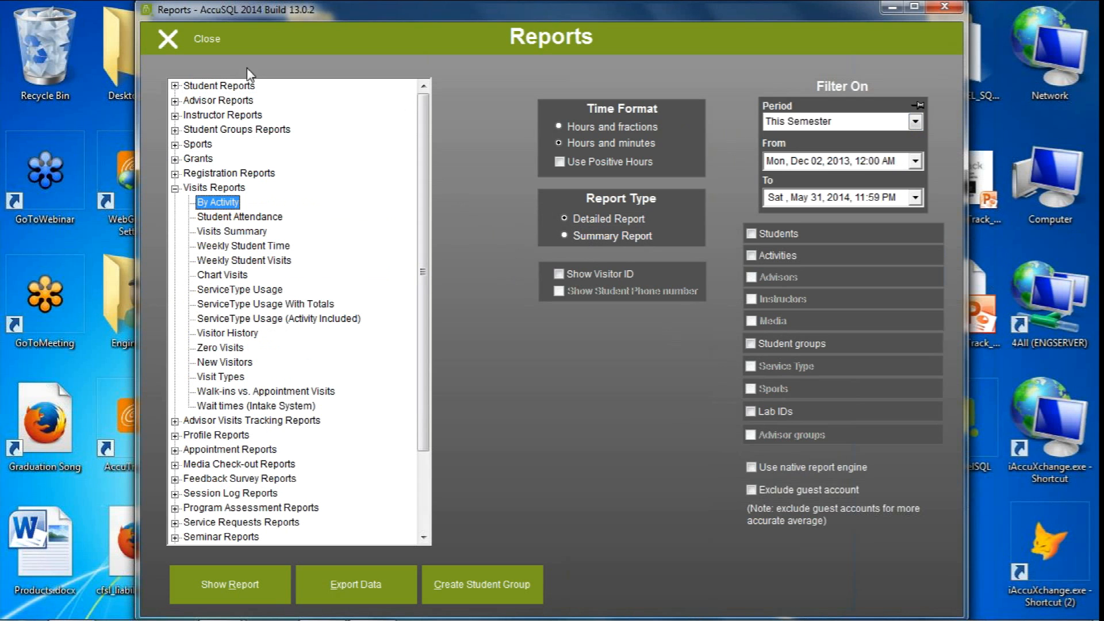
pyautogui.click(197, 41)
# Set the reports' filter period to This Week, pin it, and reopen the full reports list to check the period
pyautogui.click(870, 138)
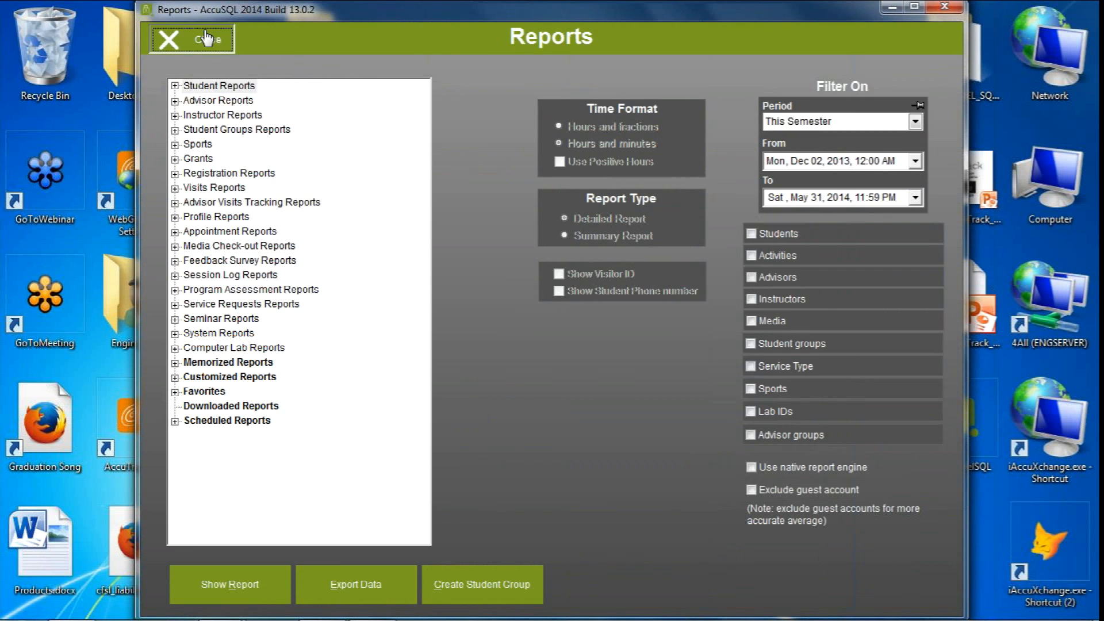
pyautogui.click(197, 40)
pyautogui.click(862, 143)
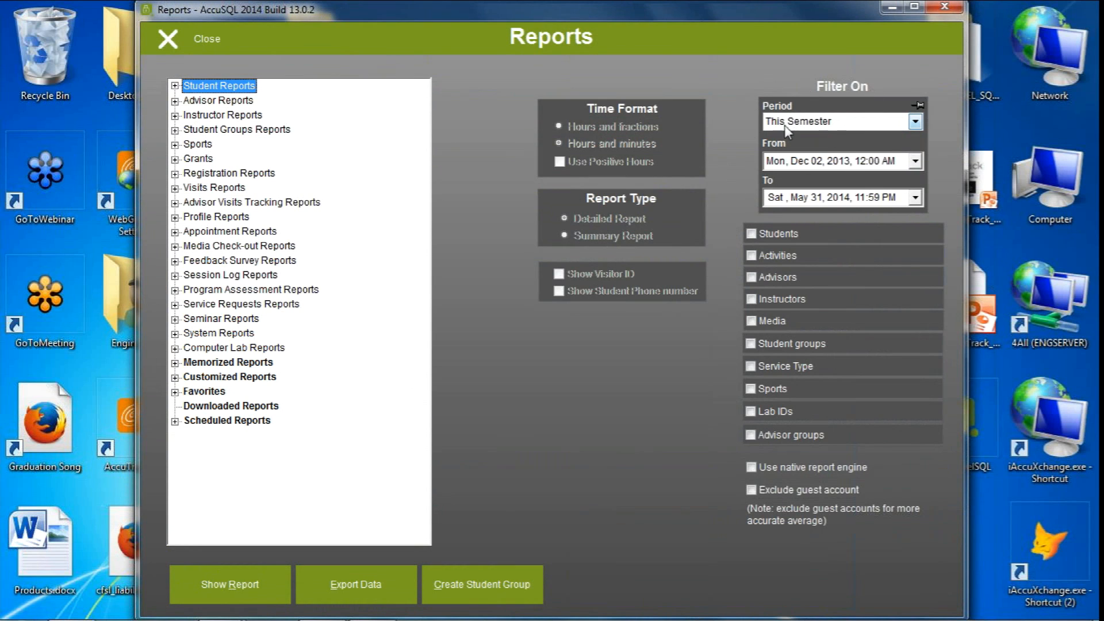
pyautogui.click(820, 125)
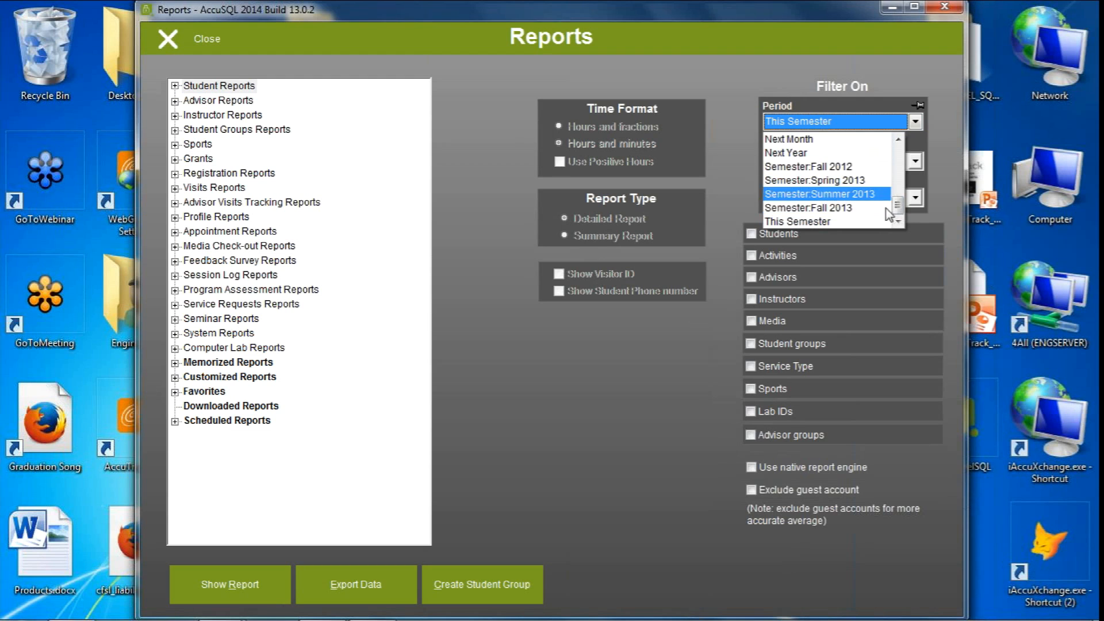
pyautogui.scroll(3, 885, 208)
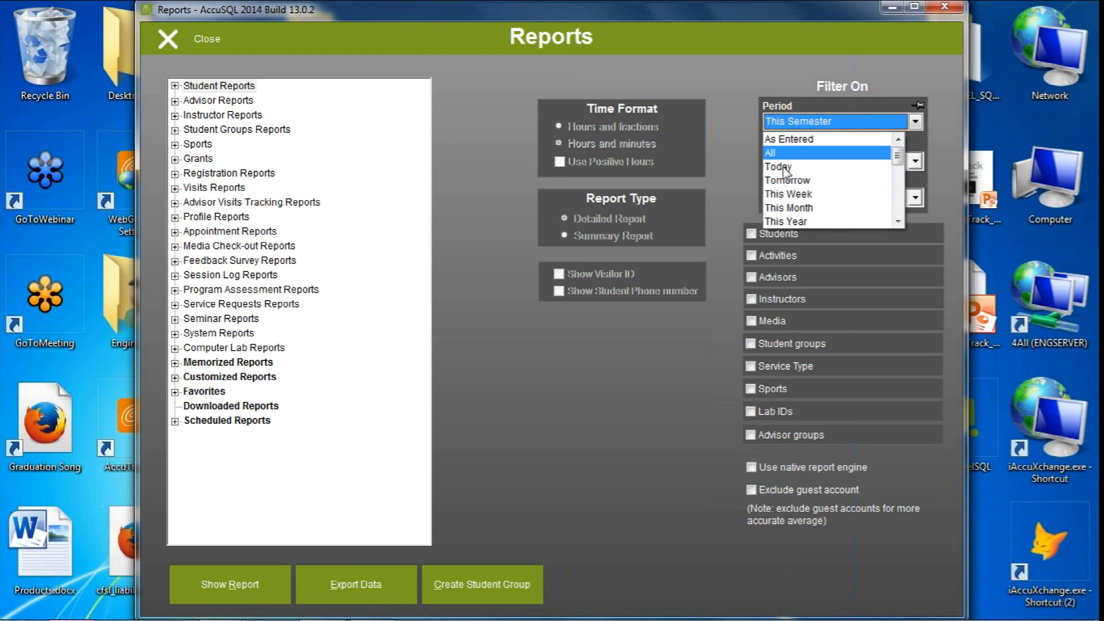
pyautogui.click(785, 196)
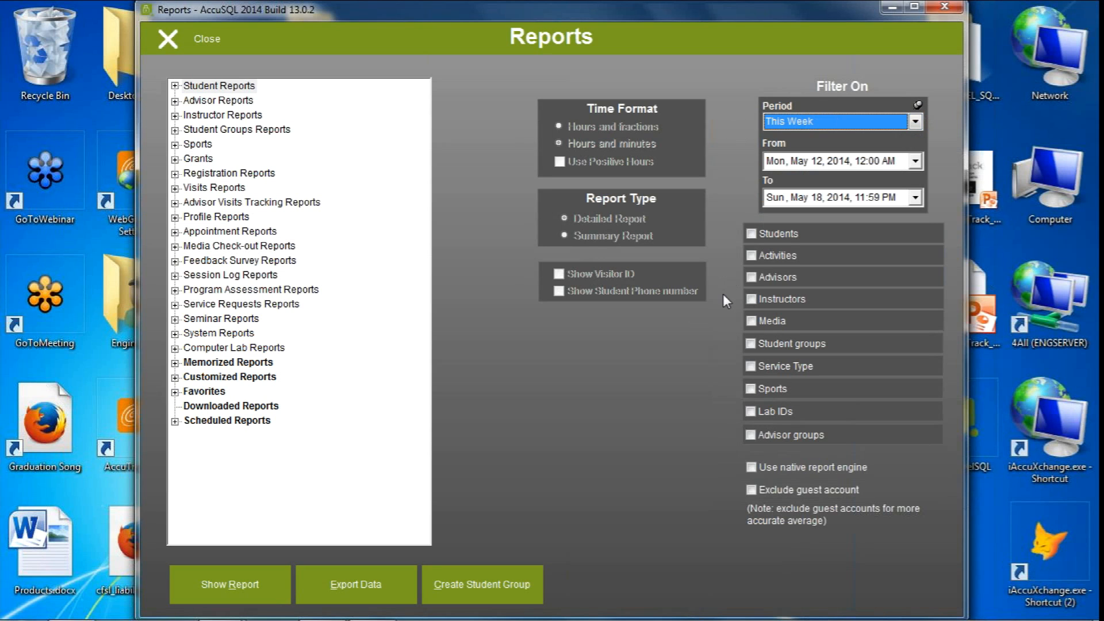
pyautogui.click(201, 39)
pyautogui.click(884, 139)
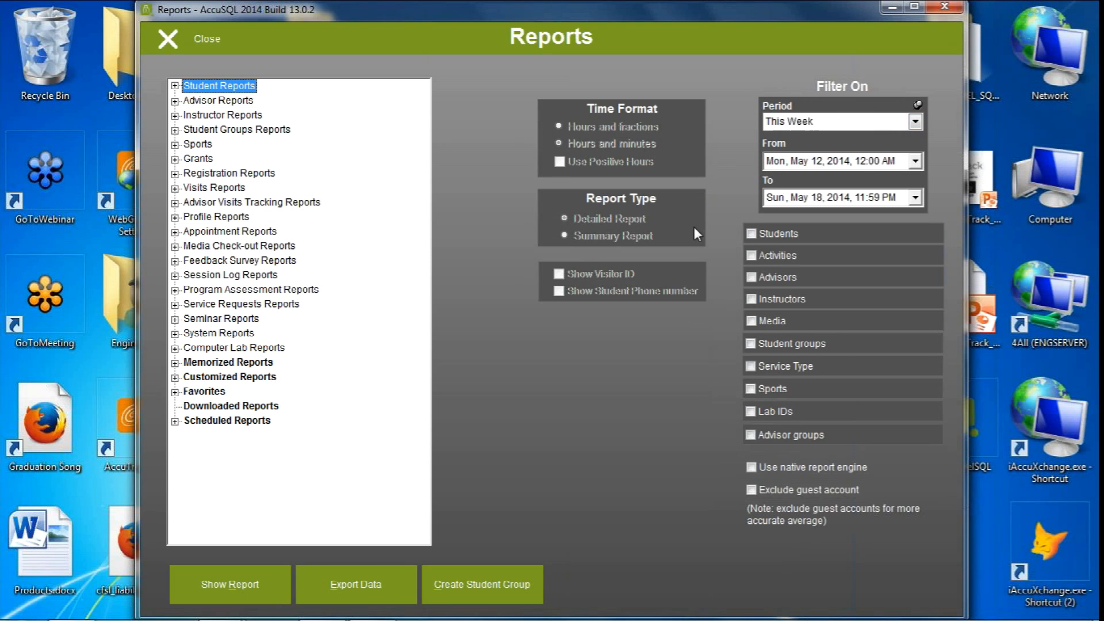
# Set the reports' filter period to This Semester
pyautogui.click(916, 121)
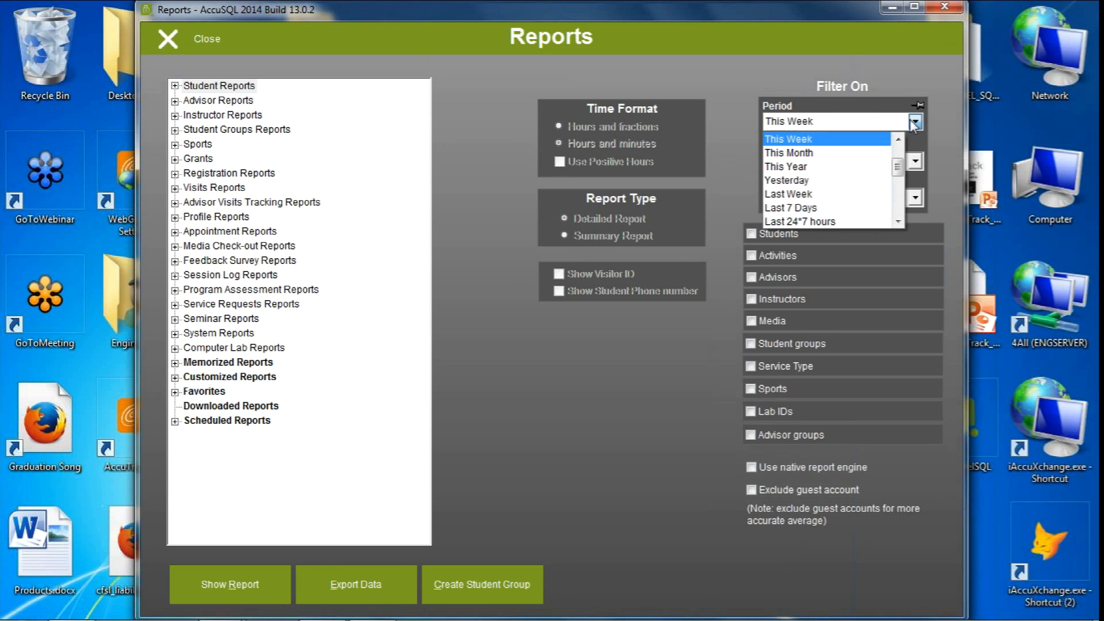
pyautogui.scroll(-3, 833, 210)
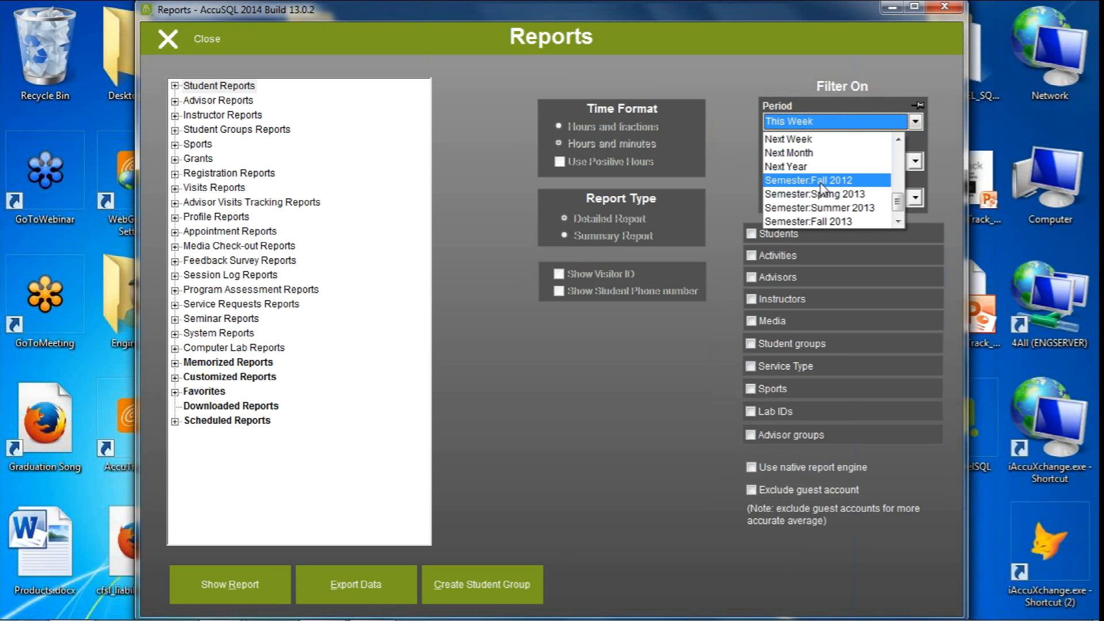
pyautogui.scroll(-1, 891, 218)
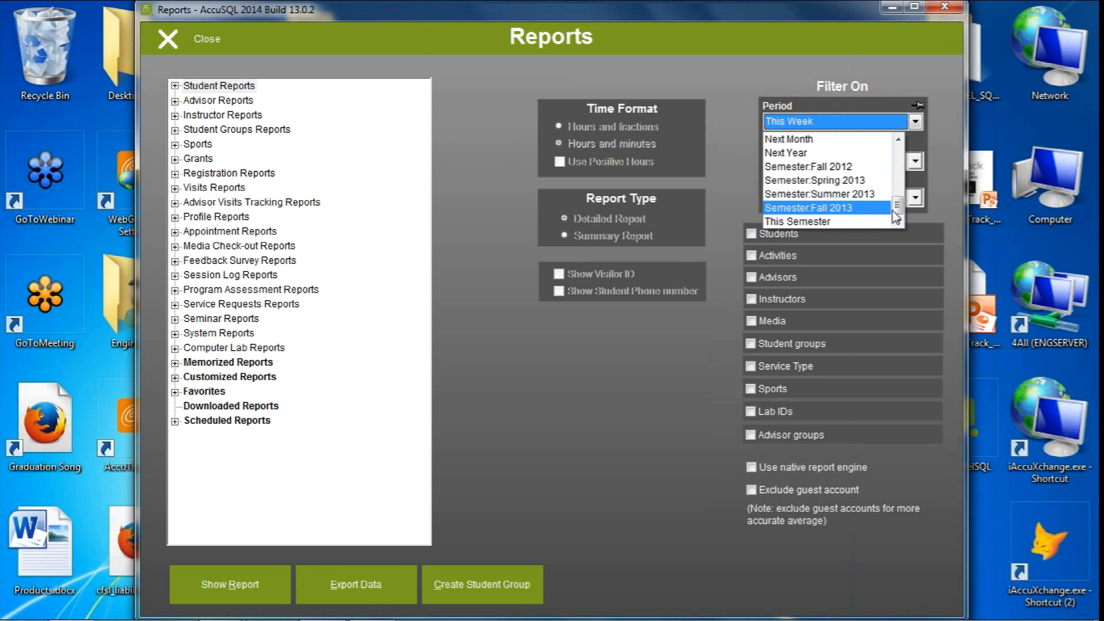
pyautogui.click(827, 222)
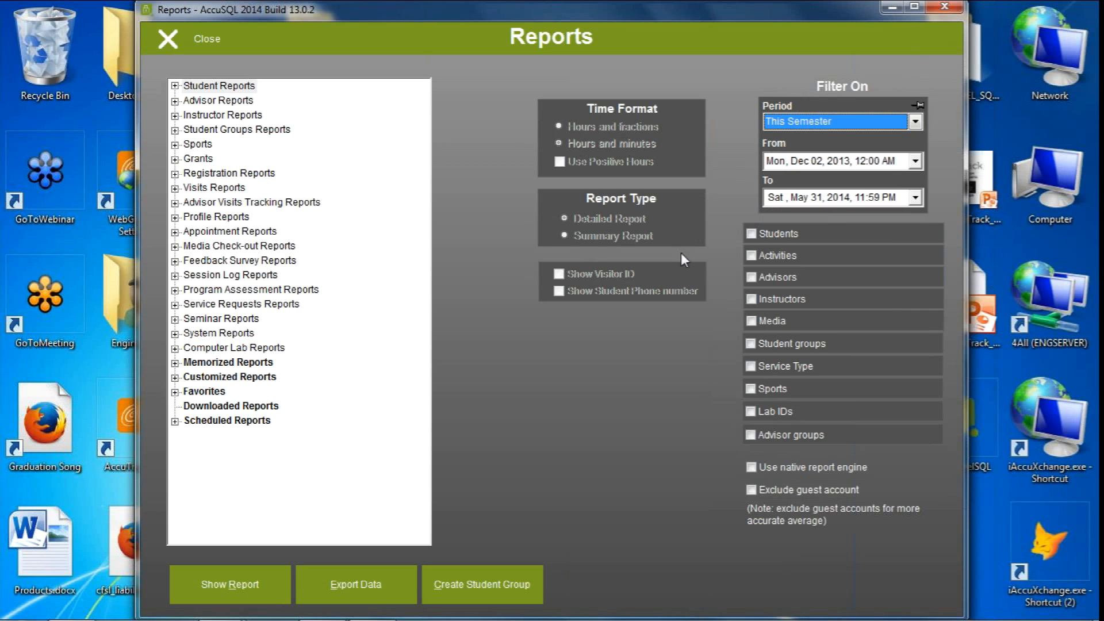
pyautogui.click(423, 281)
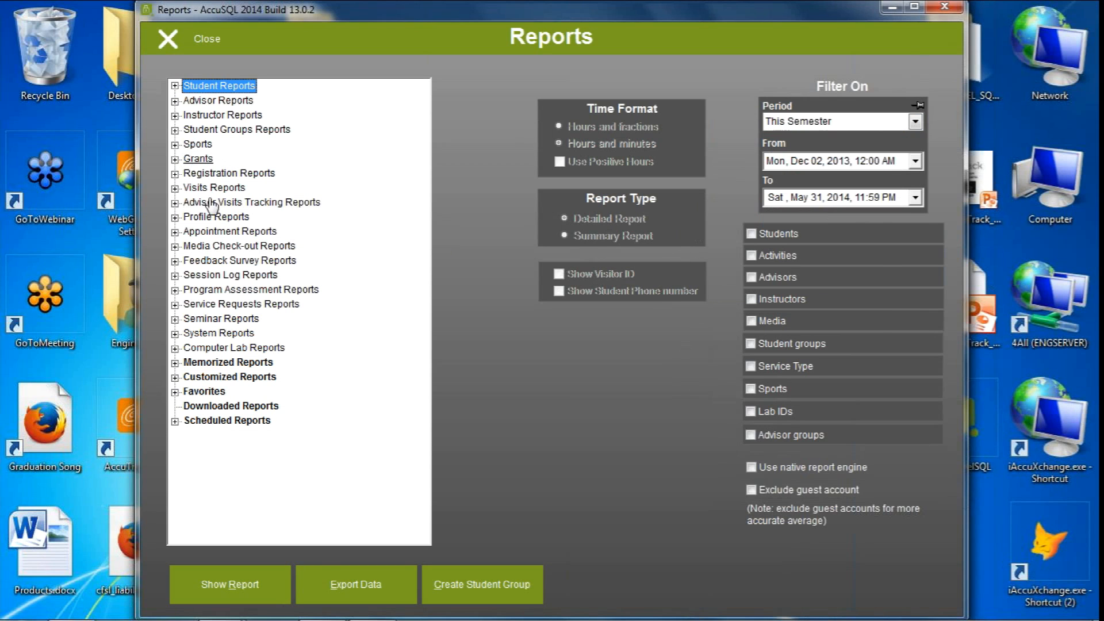
# Choose the By Activity visits report and open the student selection for its Students filter
pyautogui.click(174, 188)
pyautogui.click(217, 202)
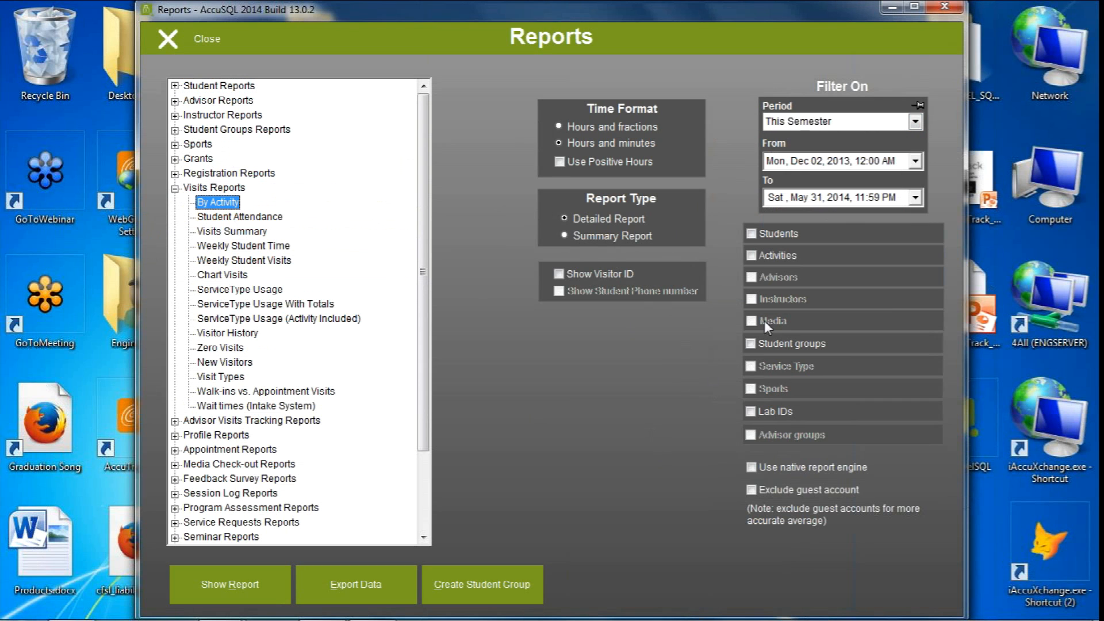
pyautogui.click(751, 232)
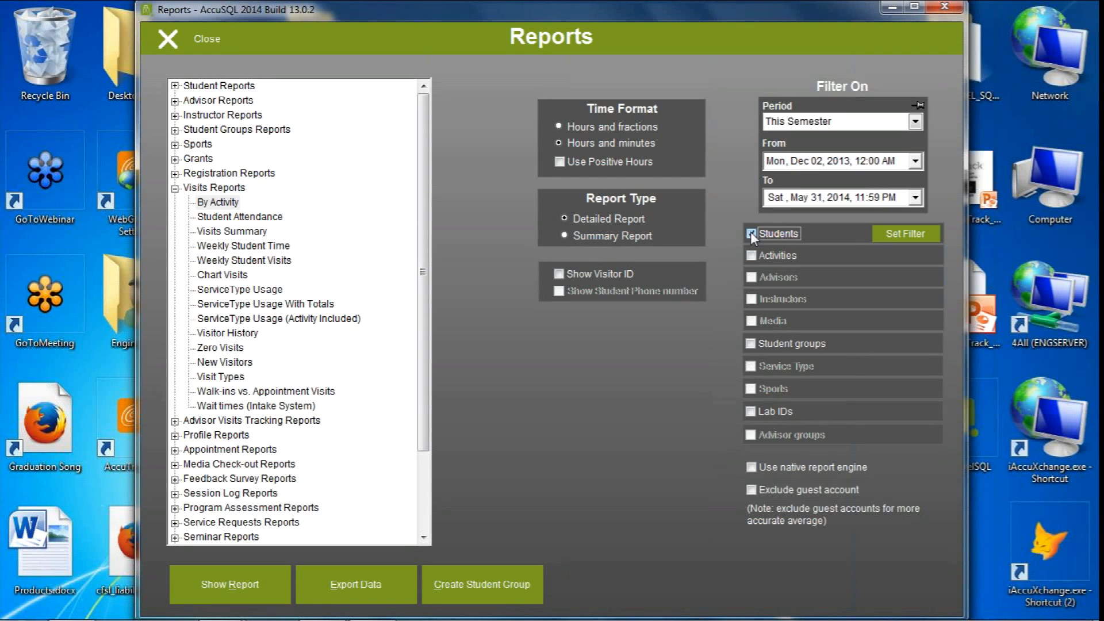
pyautogui.click(909, 239)
# Find the student by entering the student ID, select that student for the filter, and close the selection
pyautogui.click(473, 247)
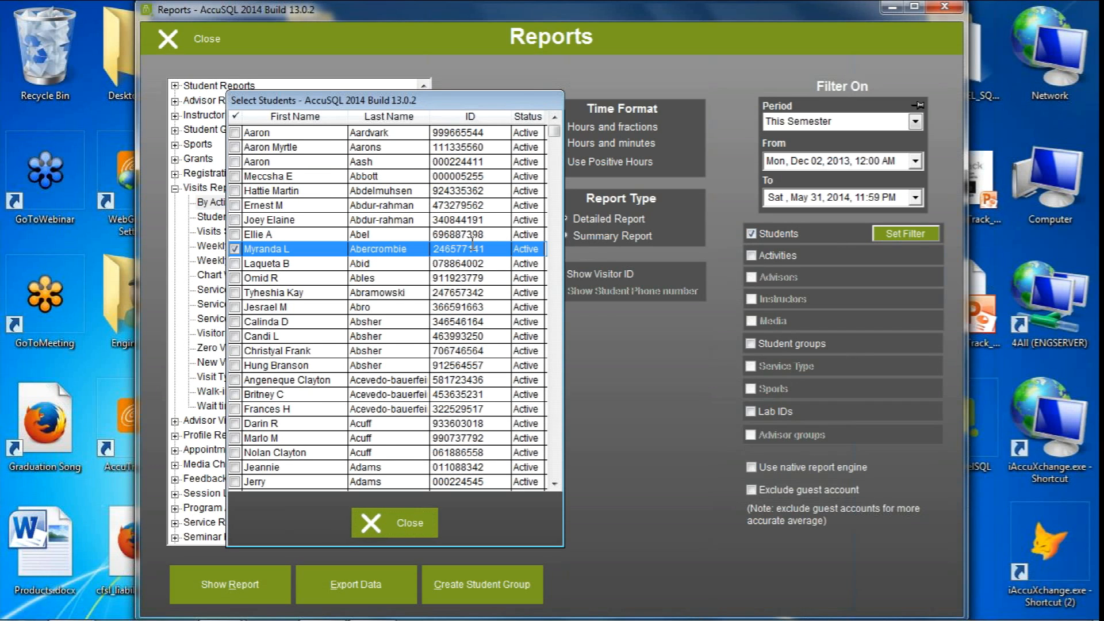
pyautogui.write('44')
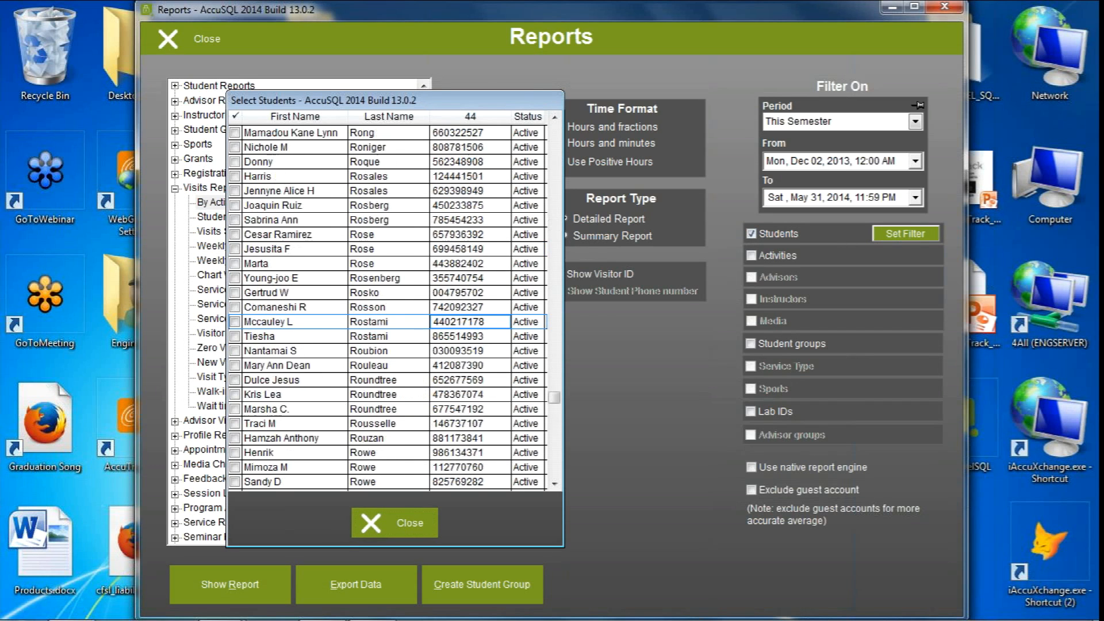
pyautogui.write('4444444')
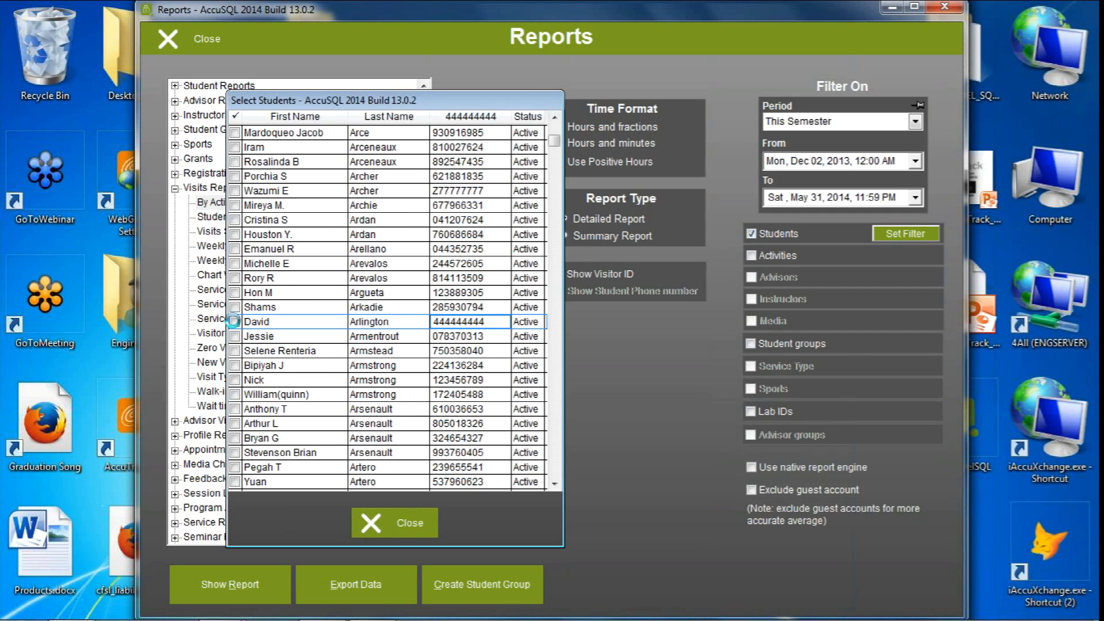
pyautogui.click(235, 322)
pyautogui.click(392, 525)
# Preview the detailed By Activity report for the selected student, look through its first two pages, and close the preview
pyautogui.click(247, 581)
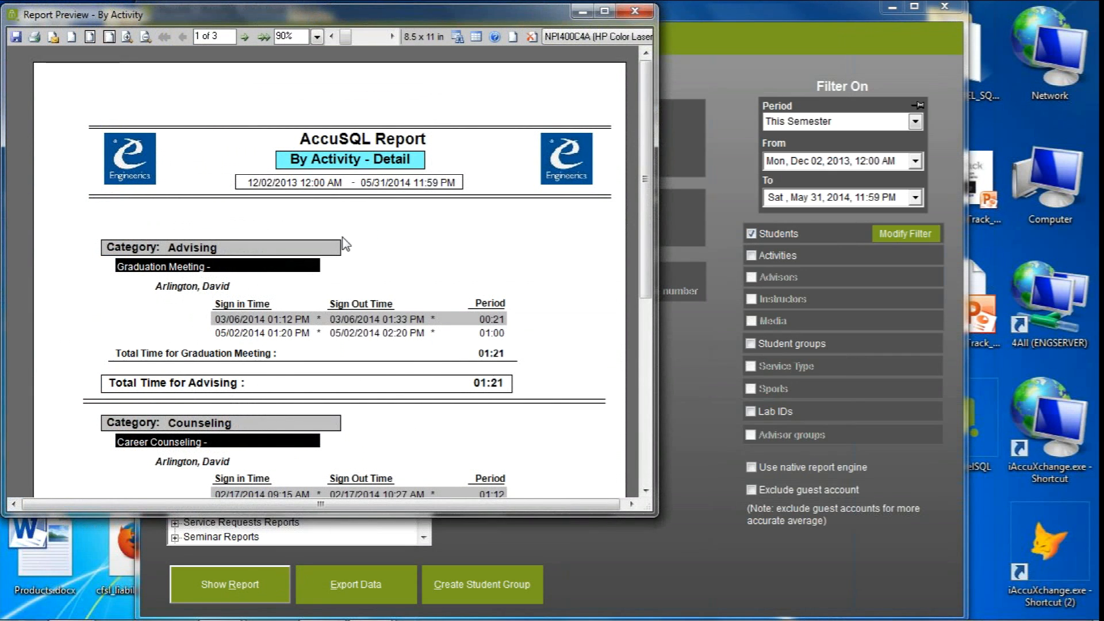
pyautogui.scroll(-2, 644, 200)
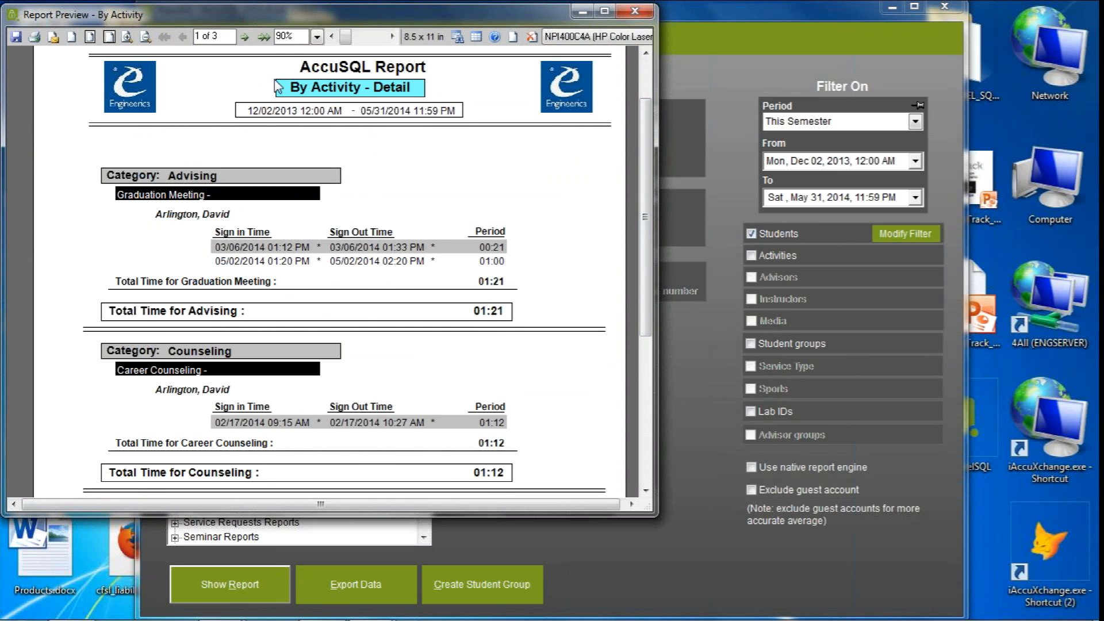
pyautogui.click(245, 38)
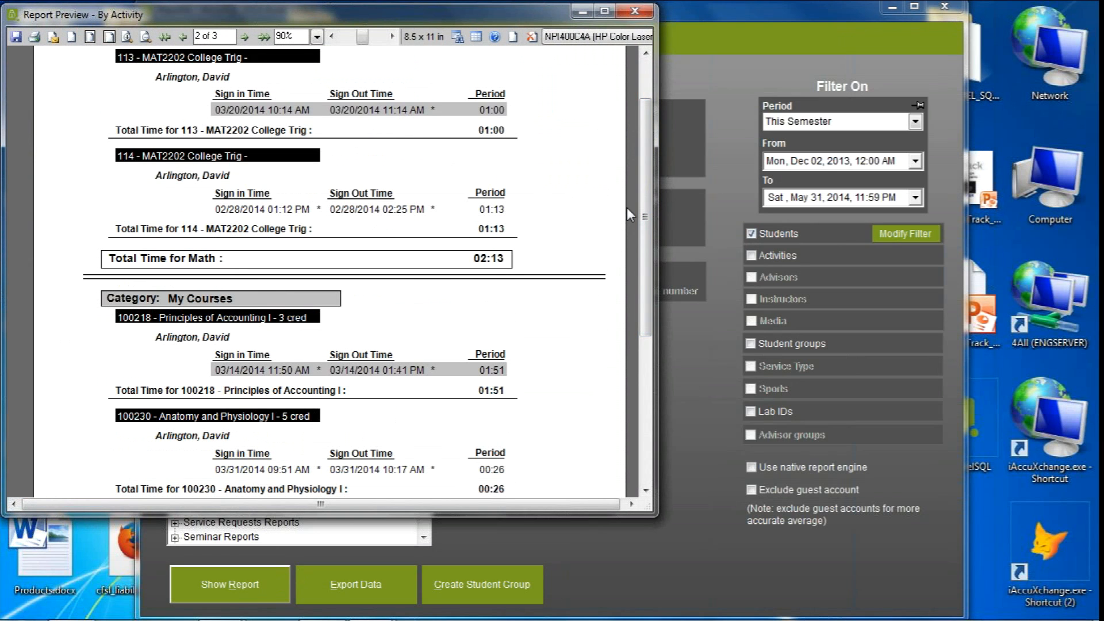
pyautogui.scroll(2, 645, 193)
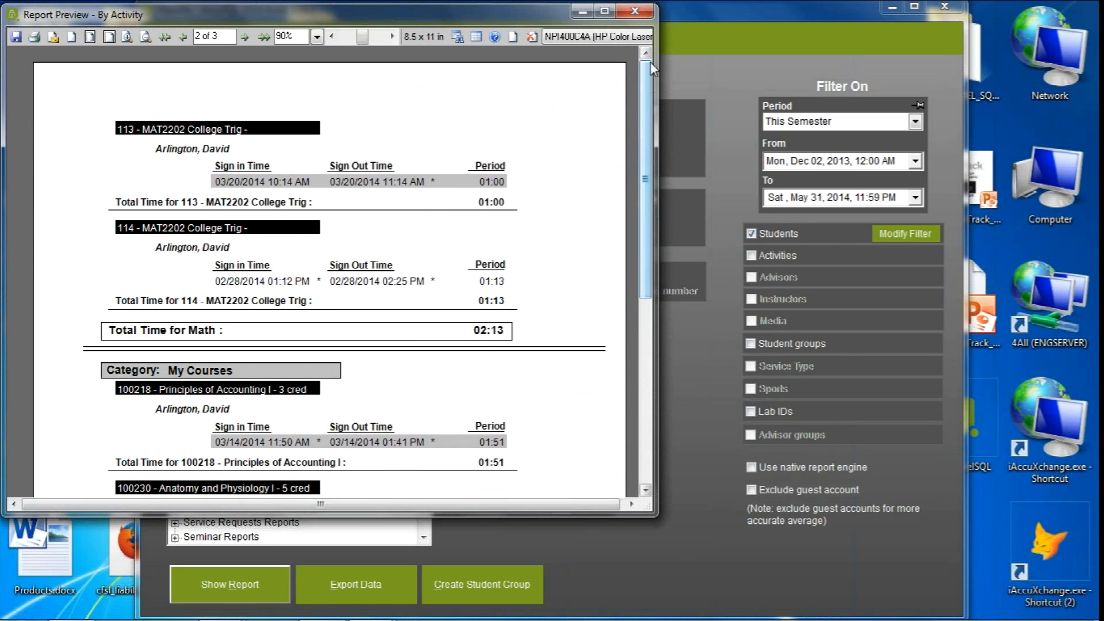
pyautogui.click(635, 11)
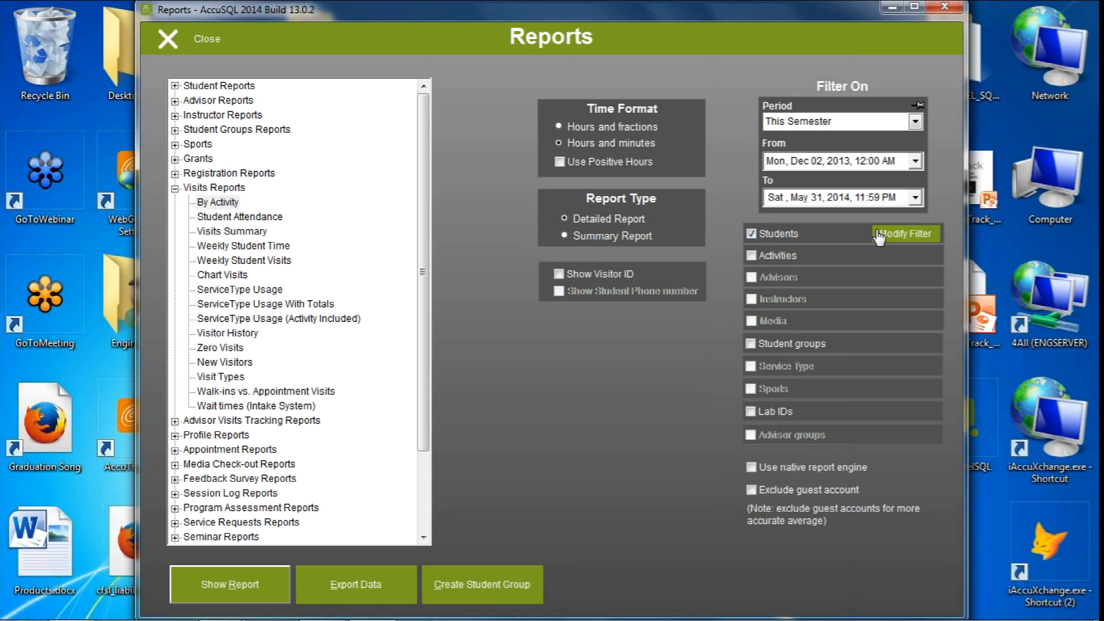
# Enable the Activities filter, find the Math activities in its selection list, and select the whole Math range from 111 to 220
pyautogui.click(767, 256)
pyautogui.click(889, 262)
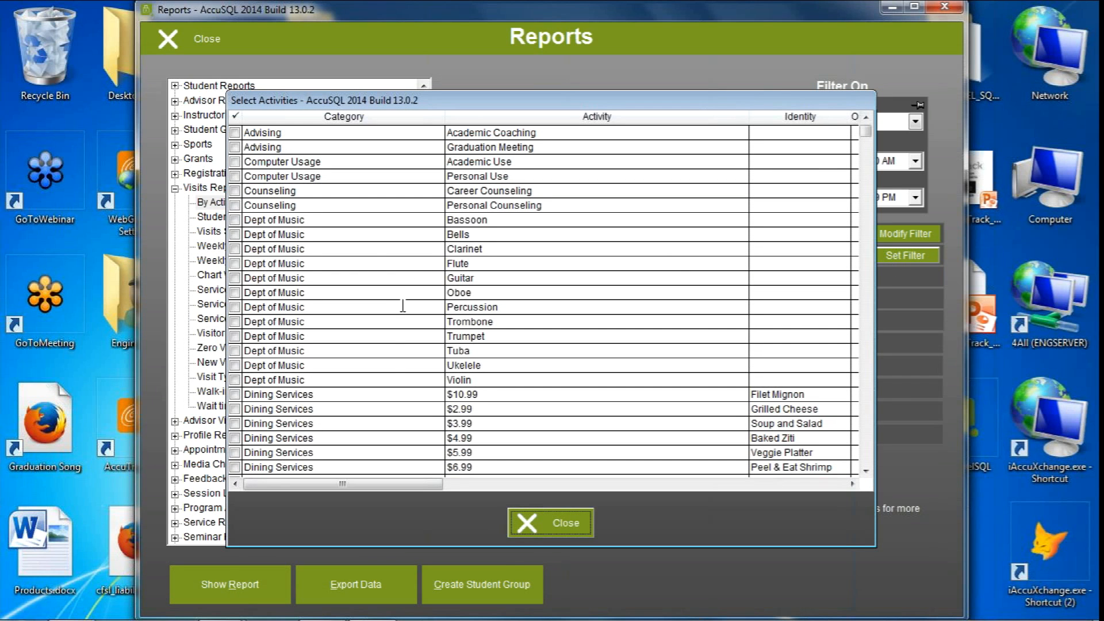
pyautogui.press('Tab')
pyautogui.press('Tab')
pyautogui.press('Tab')
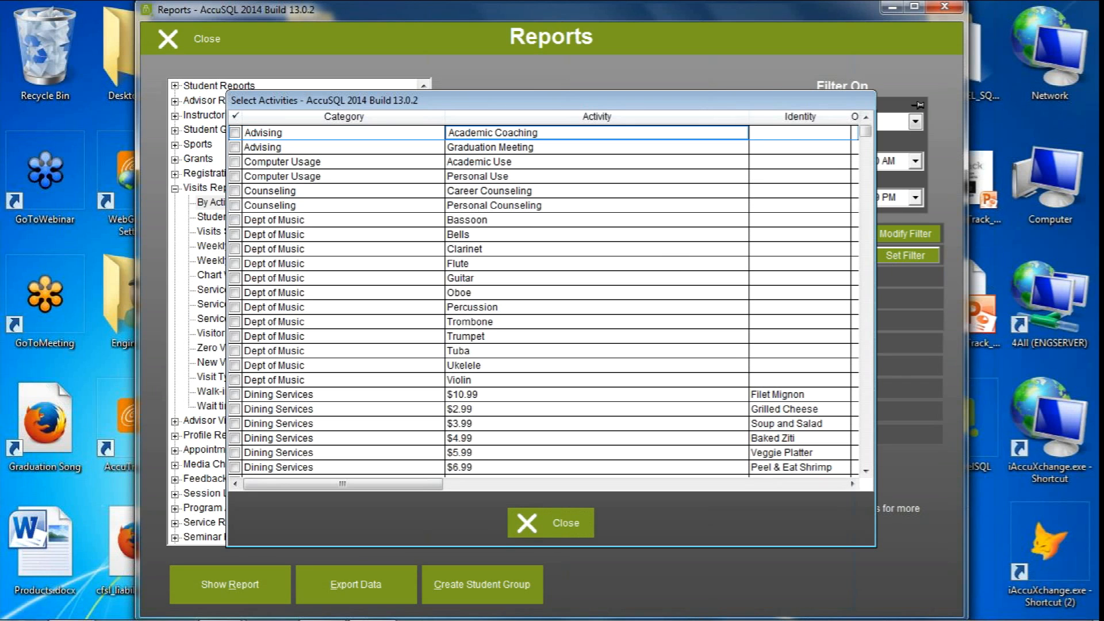
pyautogui.write('MATH')
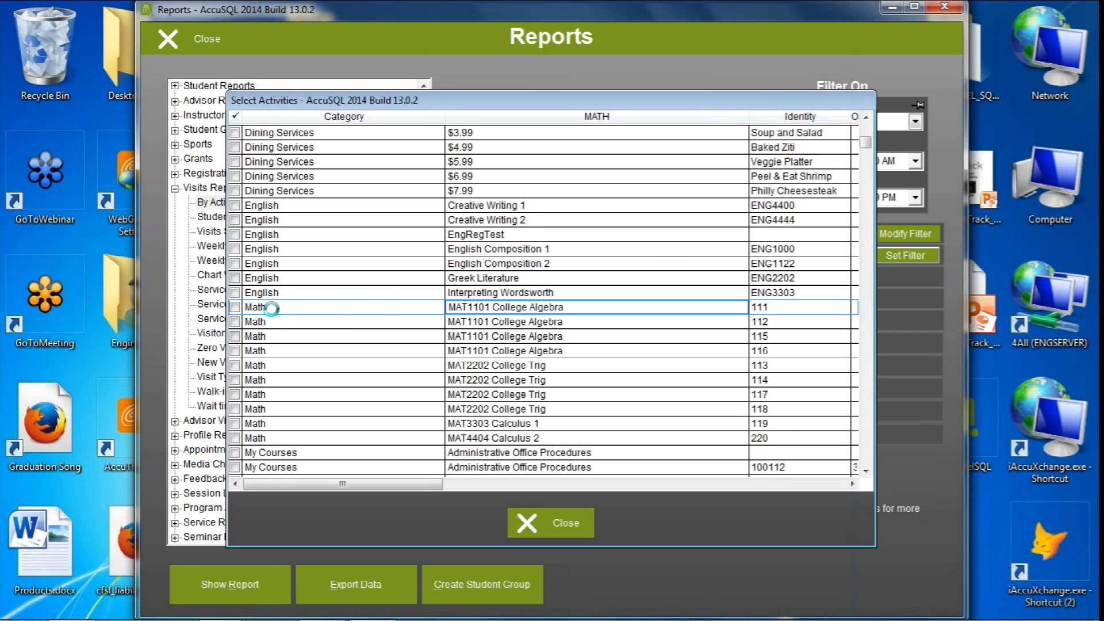
pyautogui.click(235, 308)
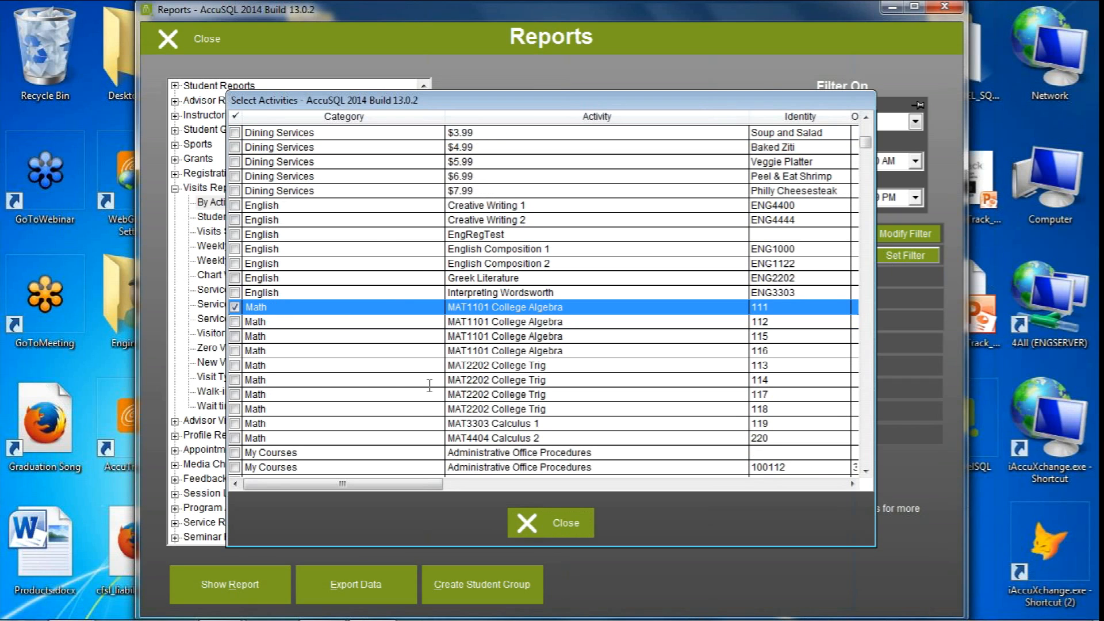
pyautogui.keyDown('shift'); pyautogui.click(283, 437); pyautogui.keyUp('shift')
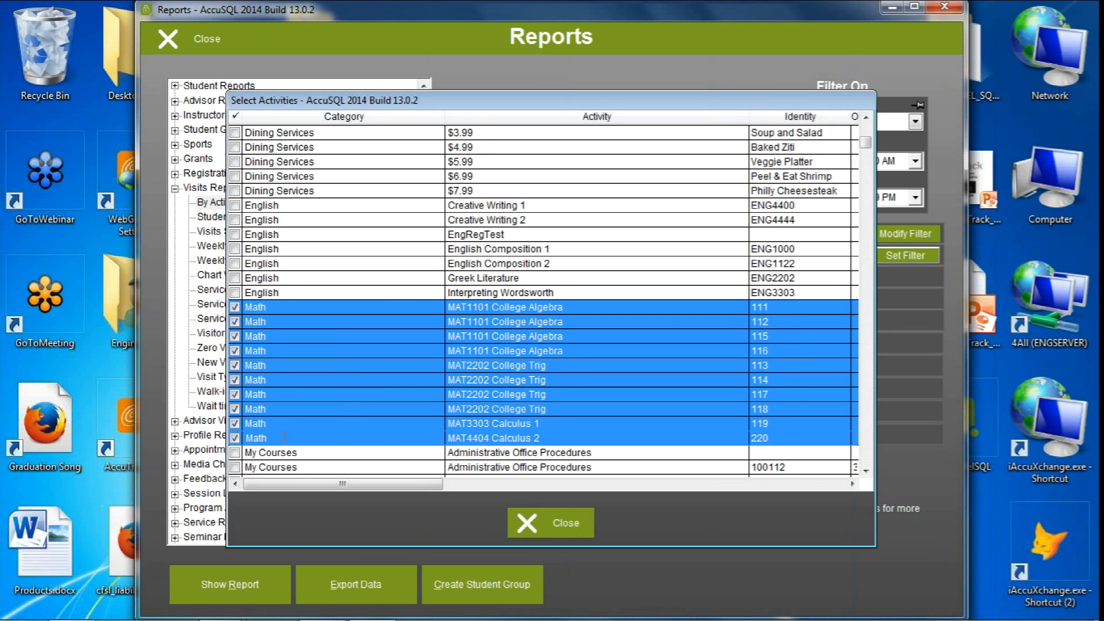
# Clear individual Math activities from the selected range and add 111 and 112 back to it
pyautogui.click(235, 308)
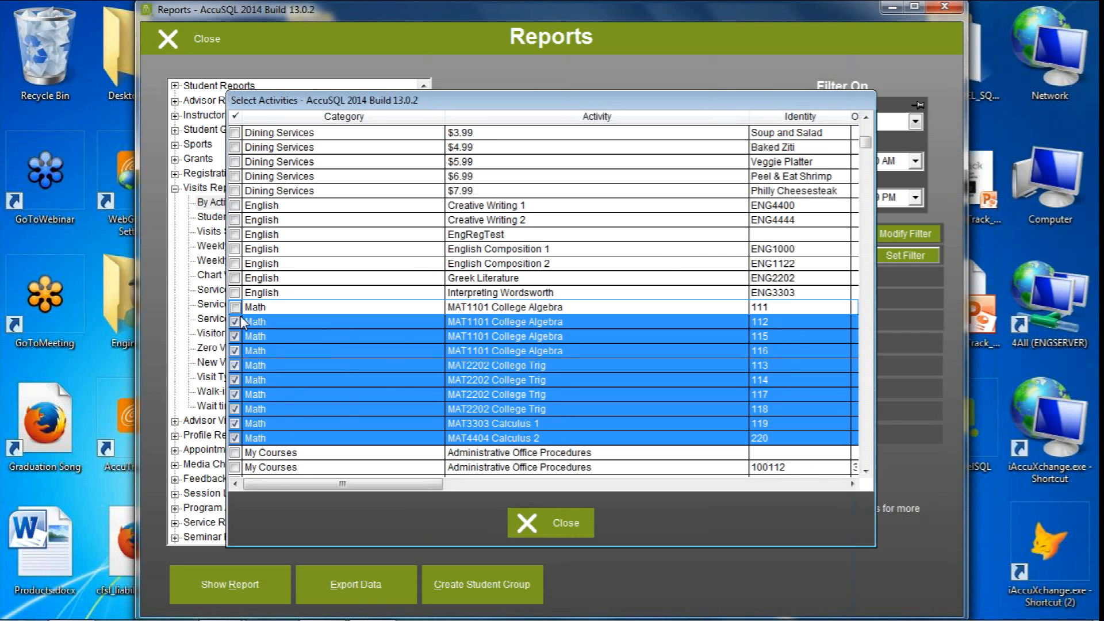
pyautogui.click(234, 321)
pyautogui.click(236, 336)
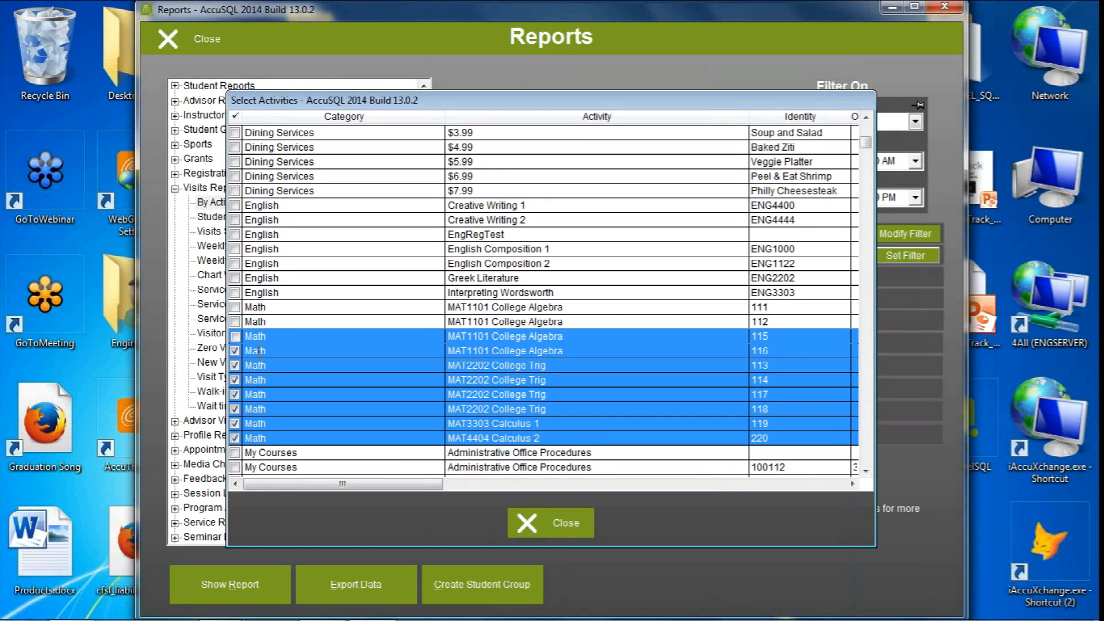
pyautogui.click(294, 311)
pyautogui.click(287, 321)
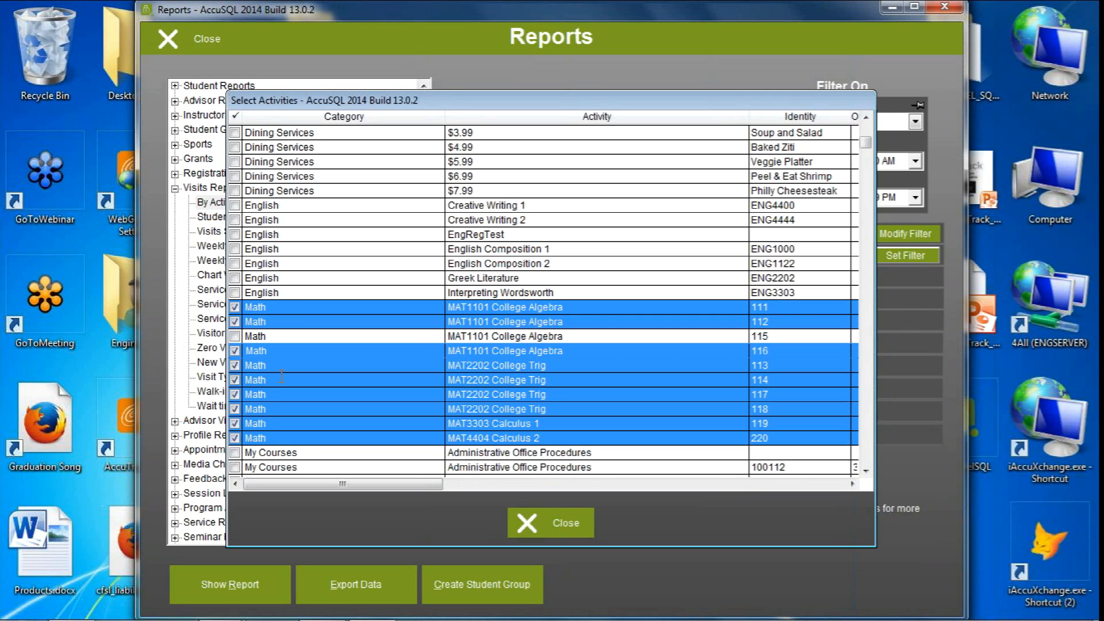
pyautogui.click(236, 366)
pyautogui.click(237, 379)
pyautogui.click(233, 398)
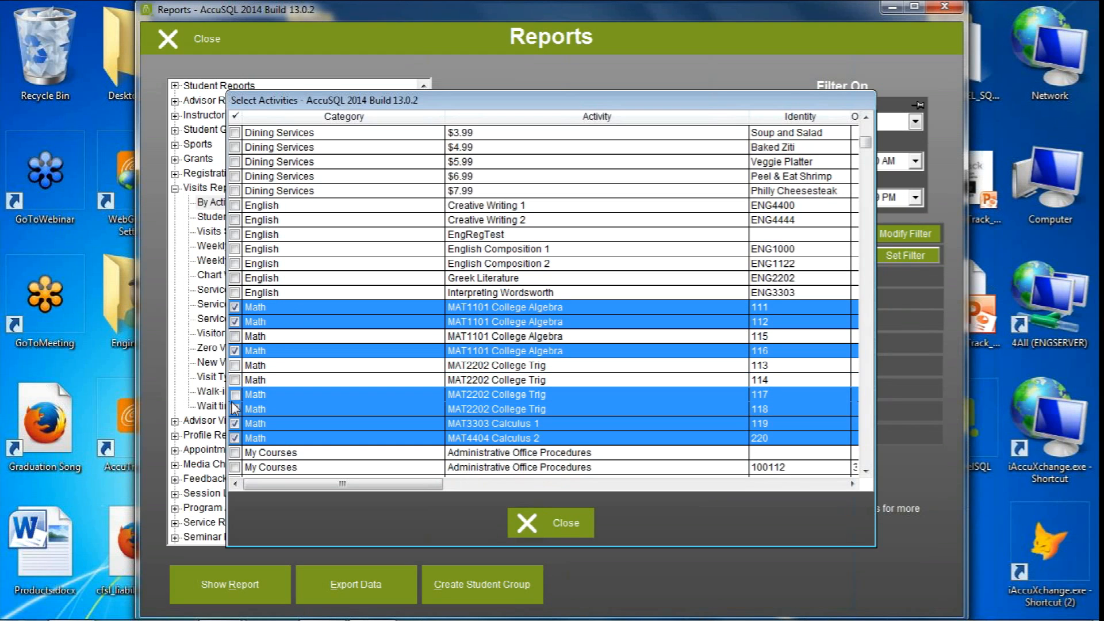
# Reselect the activities from Interpreting Wordsworth (ENG3303) through MAT4404 Calculus 2 and close the selection
pyautogui.click(270, 293)
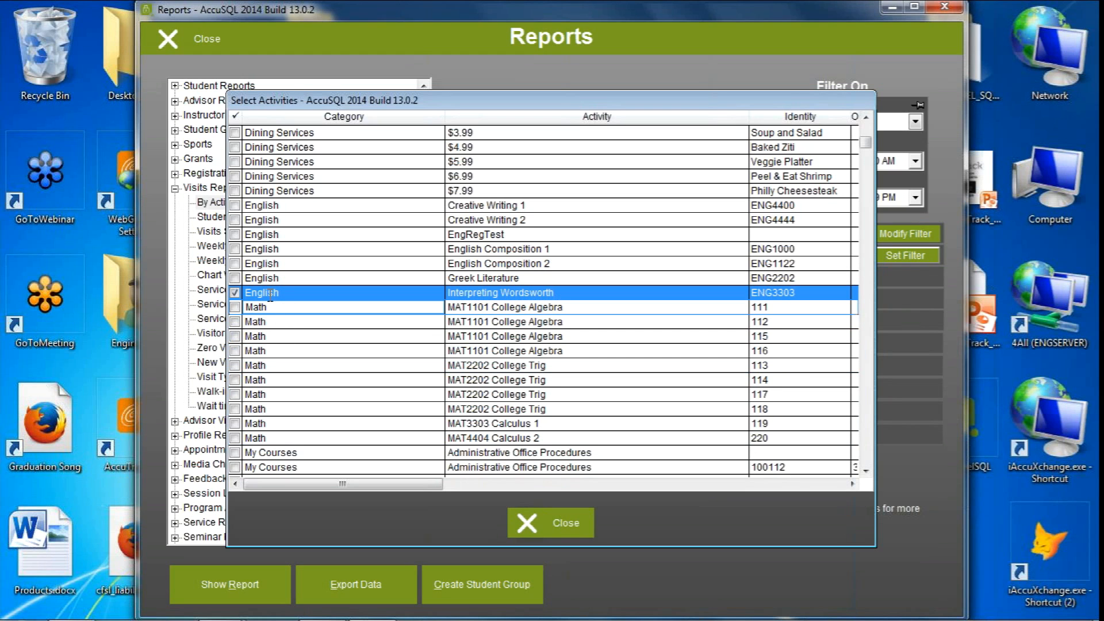
pyautogui.click(275, 308)
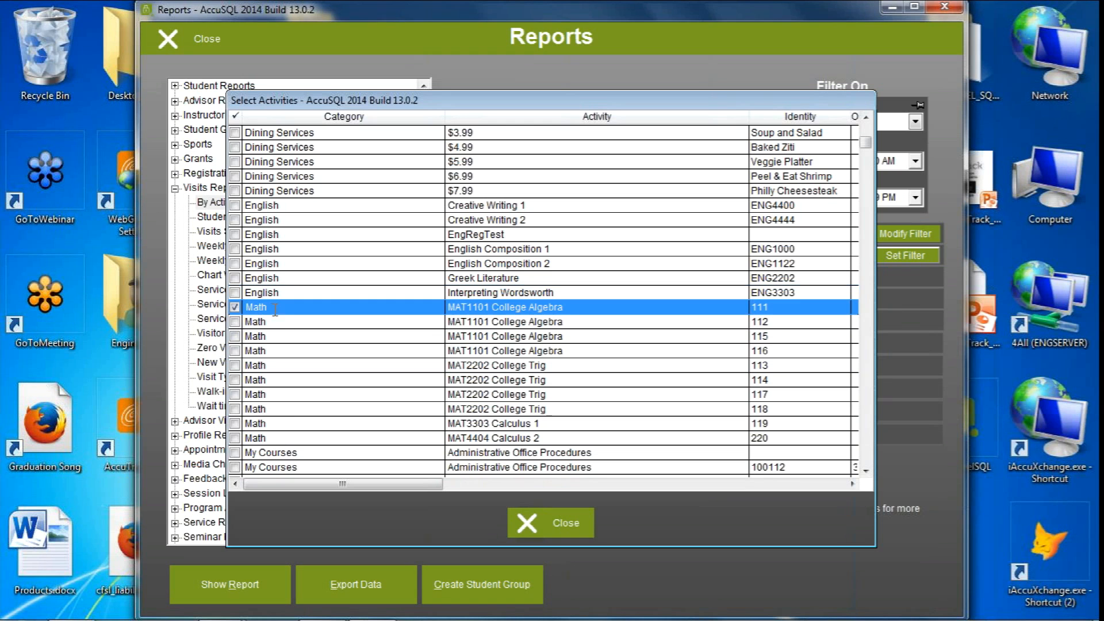
pyautogui.keyDown('shift'); pyautogui.click(282, 438); pyautogui.keyUp('shift')
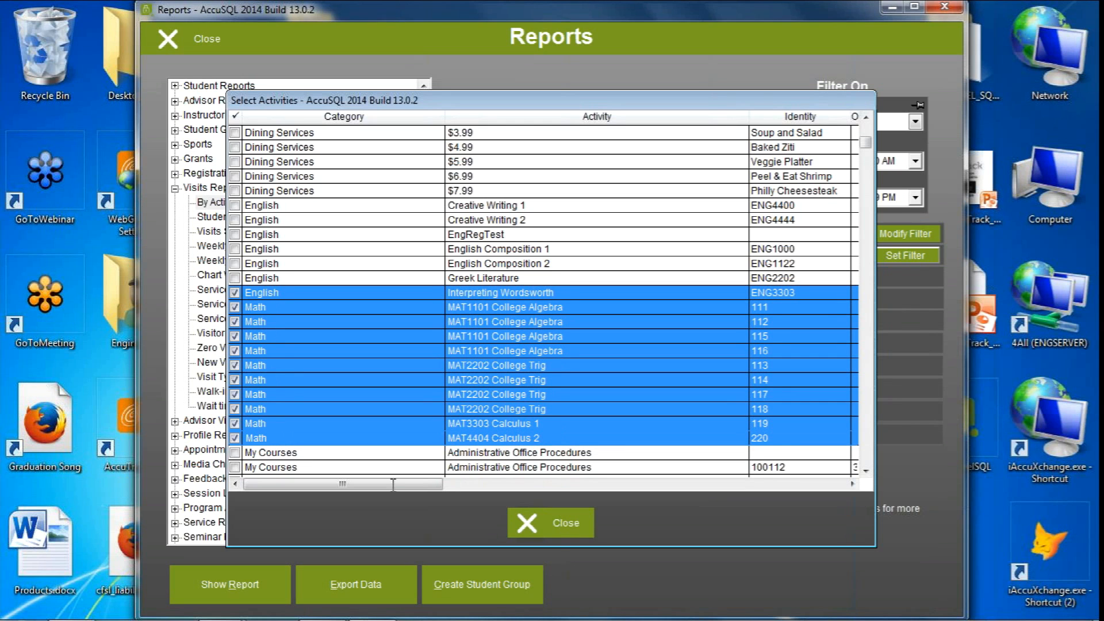
pyautogui.click(554, 533)
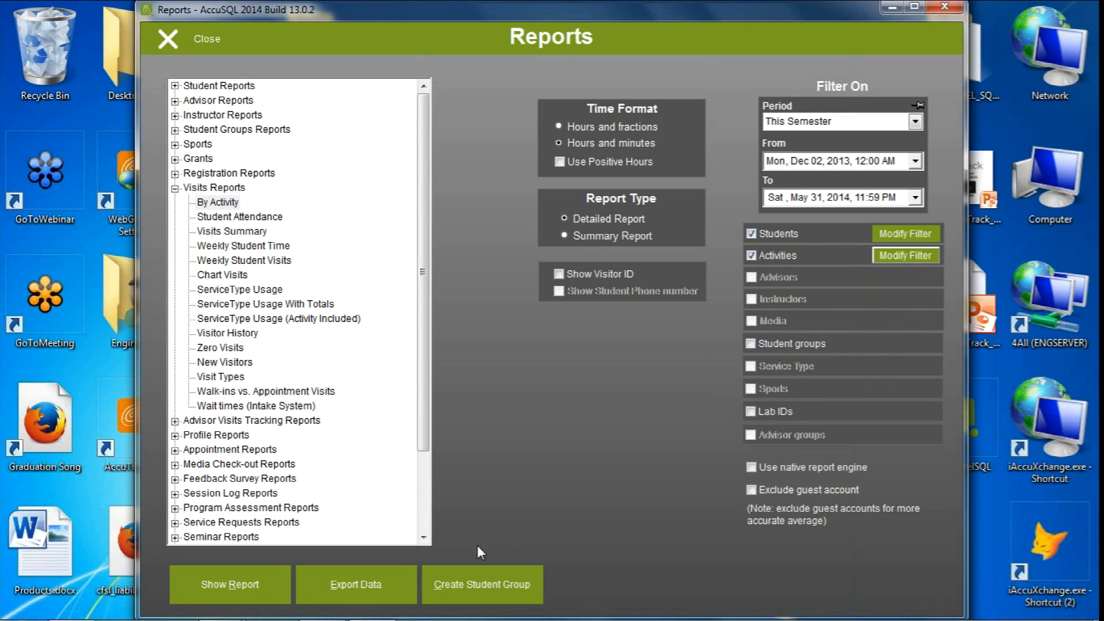
# Preview the By Activity report with both the student and activities filters applied, review it, and close the preview
pyautogui.click(236, 590)
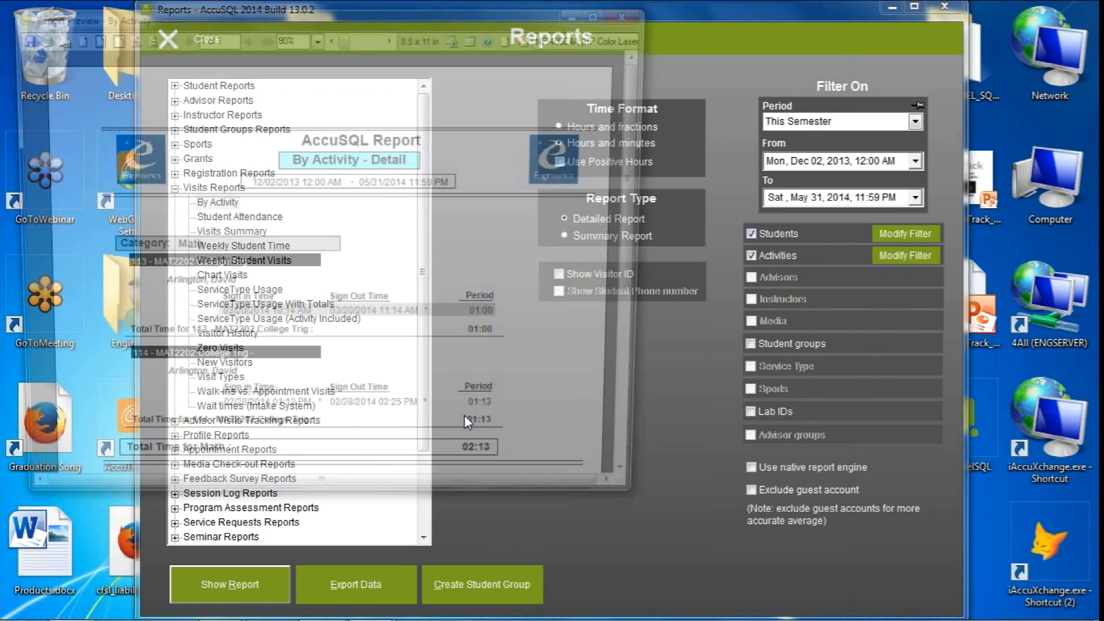
pyautogui.scroll(-2, 643, 232)
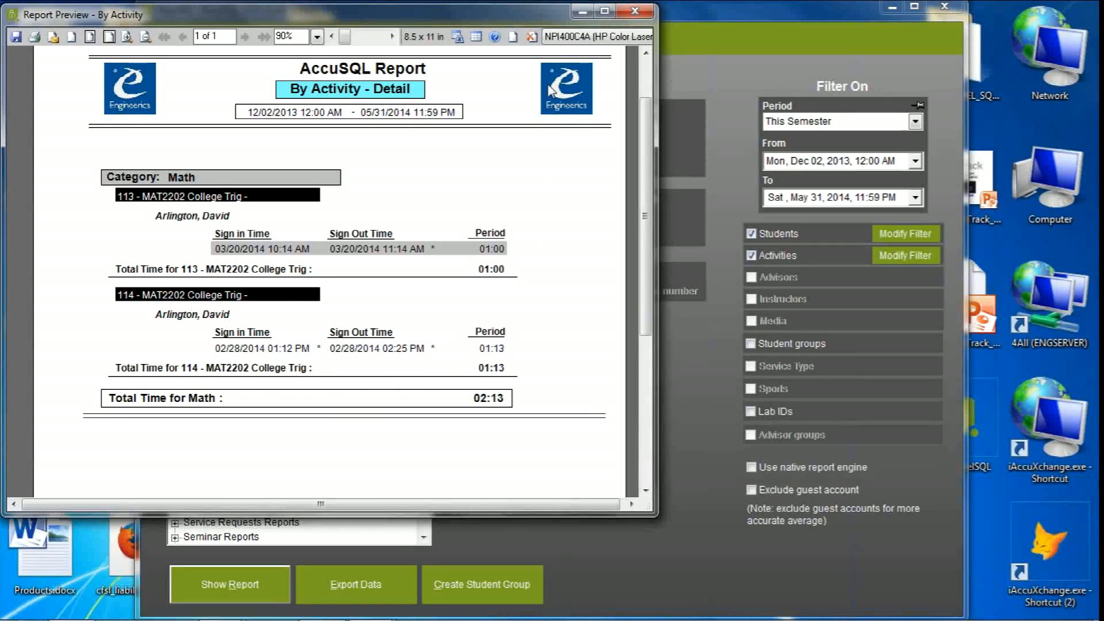
pyautogui.click(643, 10)
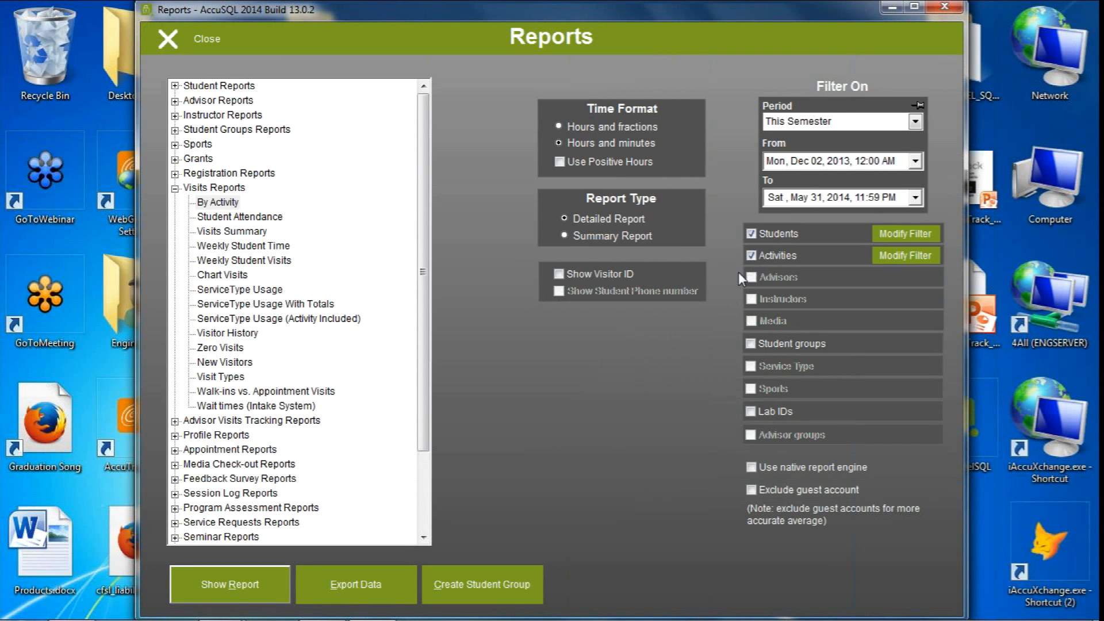
# Turn off the Students filter and filter by student groups instead, selecting the Early Alert group
pyautogui.click(753, 233)
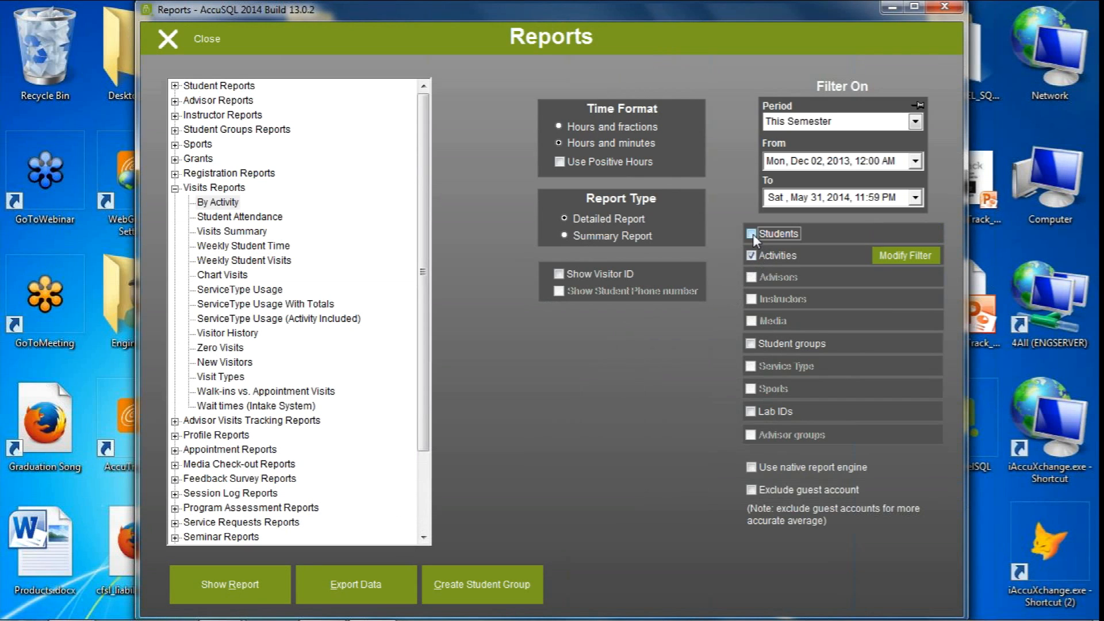
pyautogui.click(358, 213)
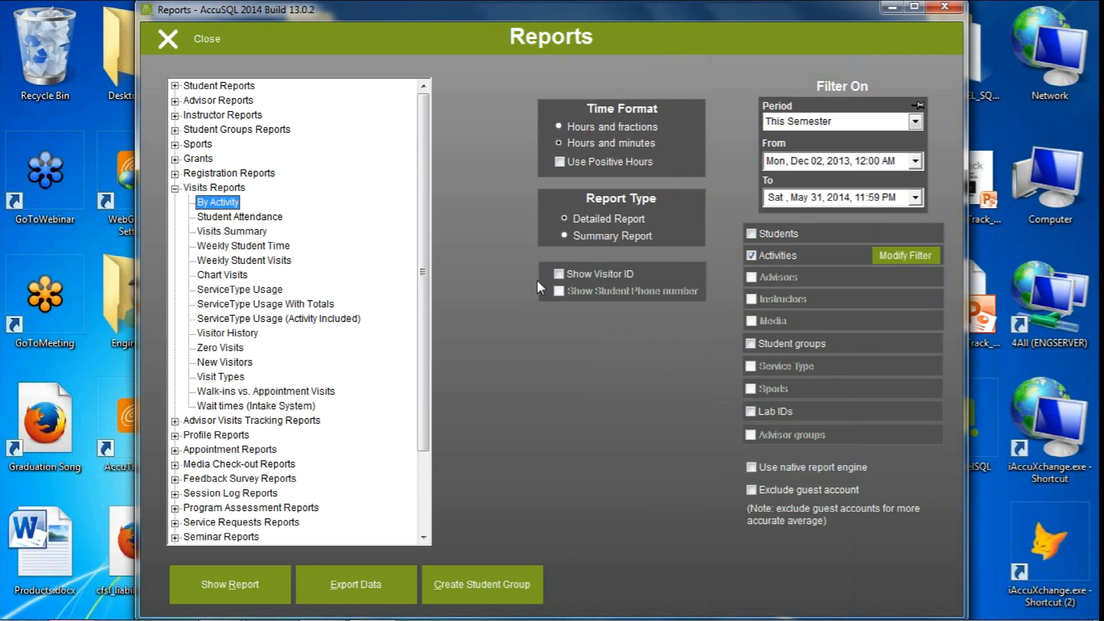
pyautogui.click(784, 343)
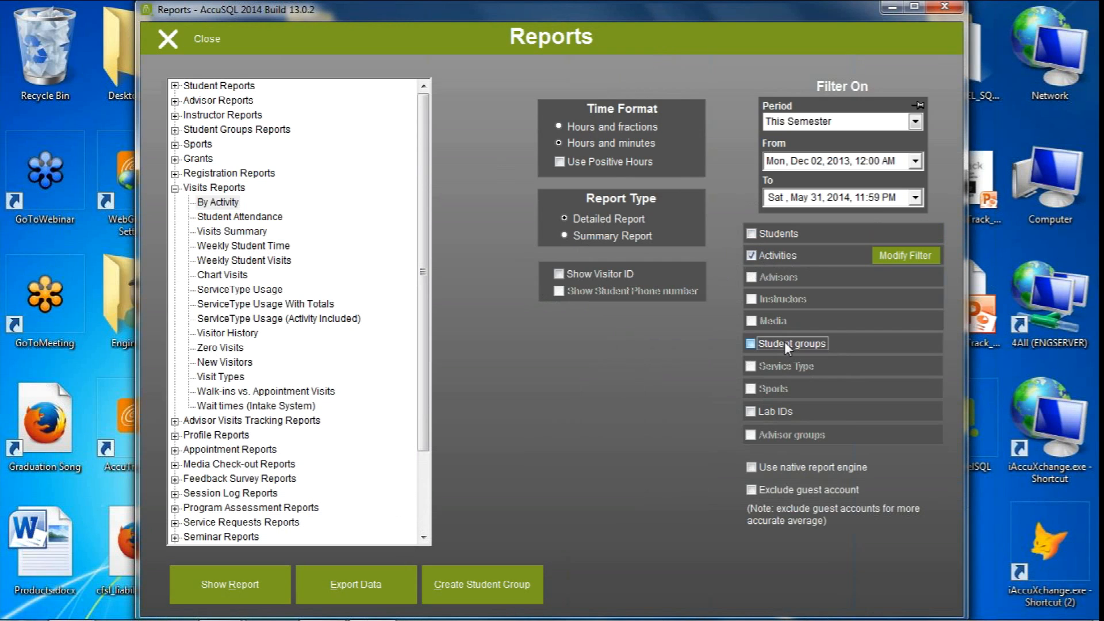
pyautogui.click(899, 345)
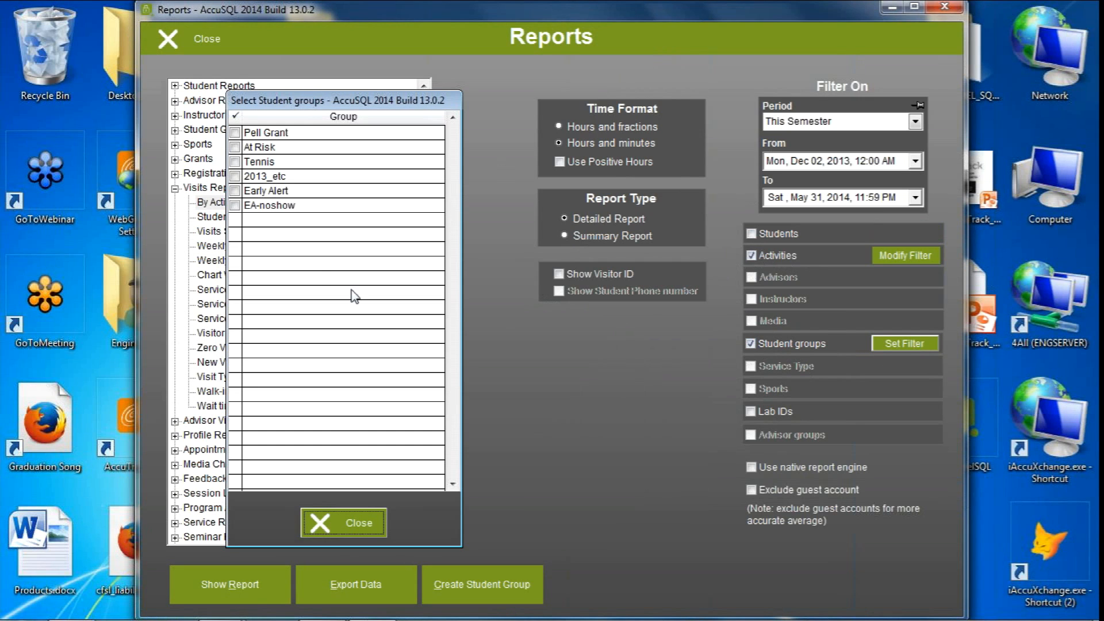
pyautogui.click(236, 192)
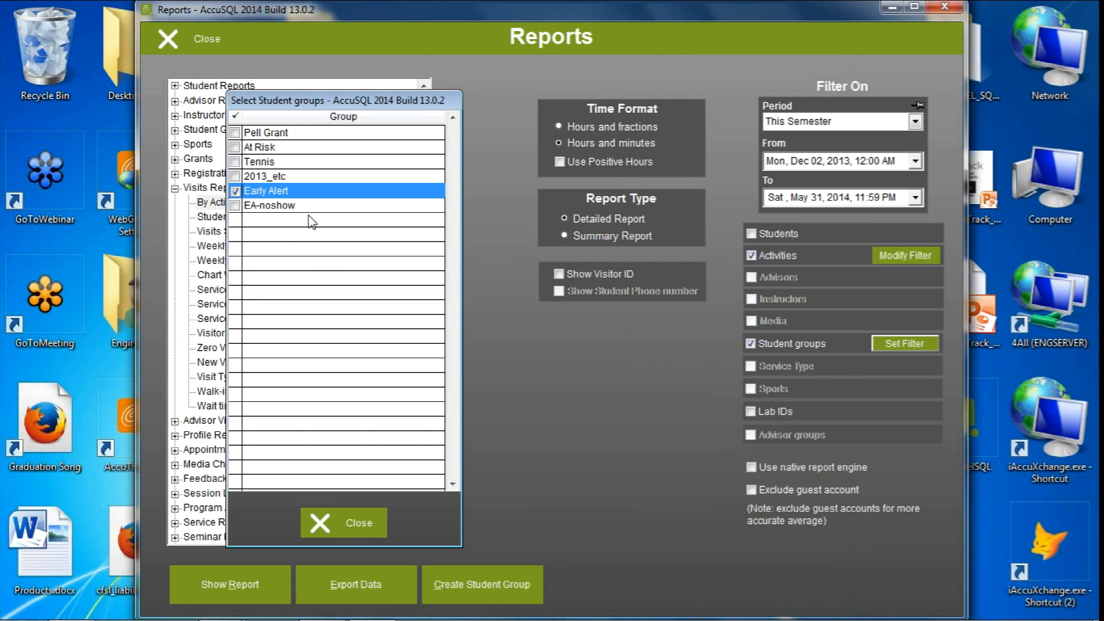
pyautogui.click(341, 524)
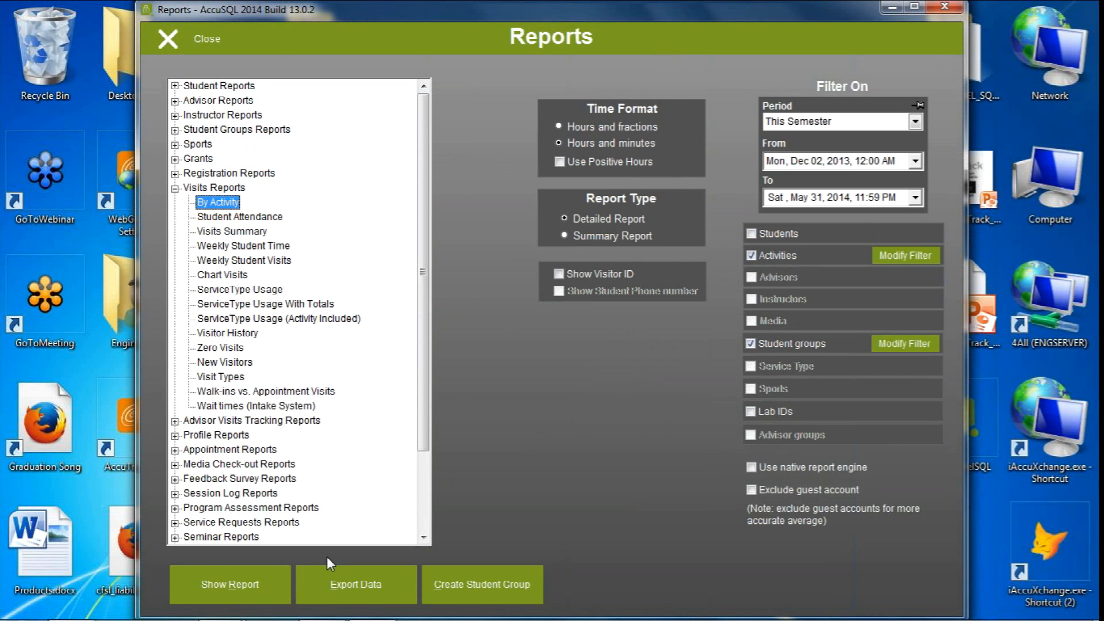
# Preview the By Activity report for the Early Alert group's visits to the selected activities, and close the preview
pyautogui.click(223, 582)
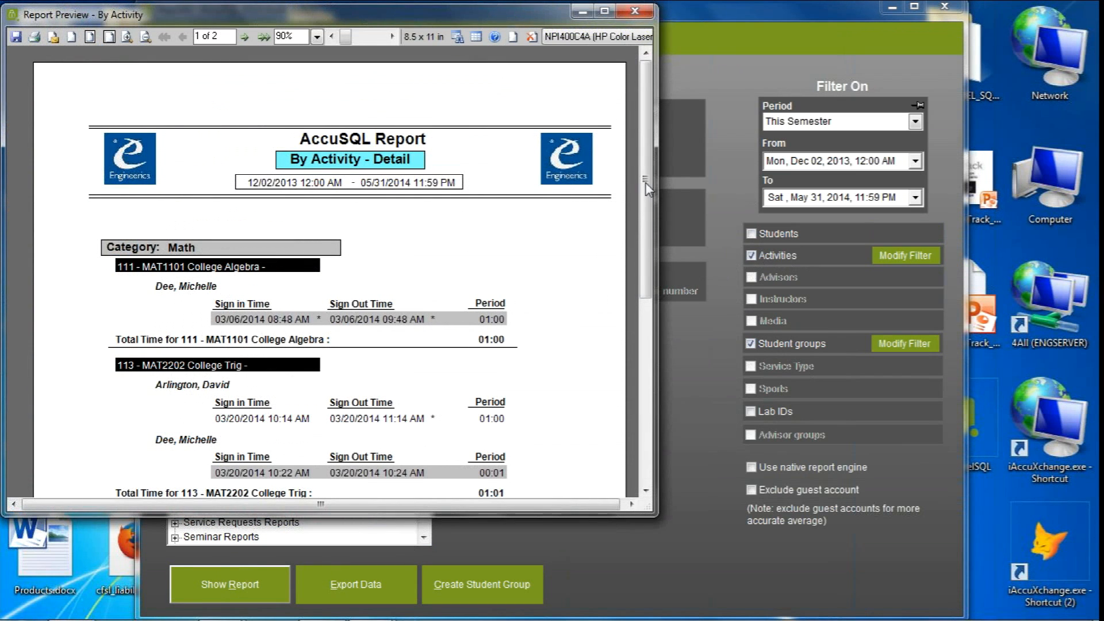
pyautogui.moveTo(645, 182); pyautogui.dragTo(646, 212)
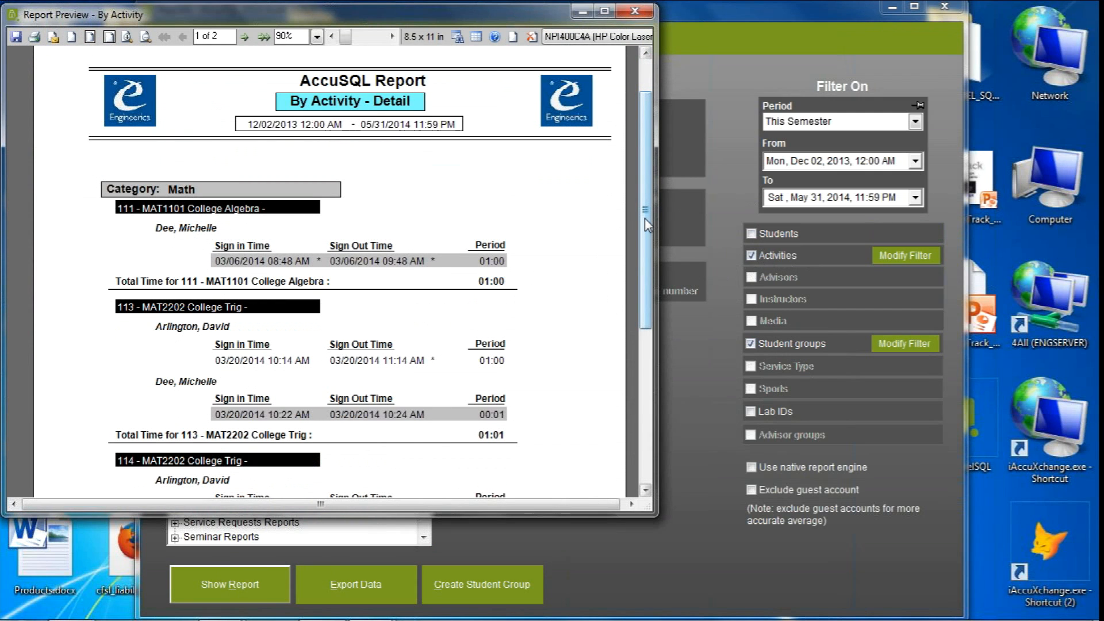
pyautogui.click(635, 10)
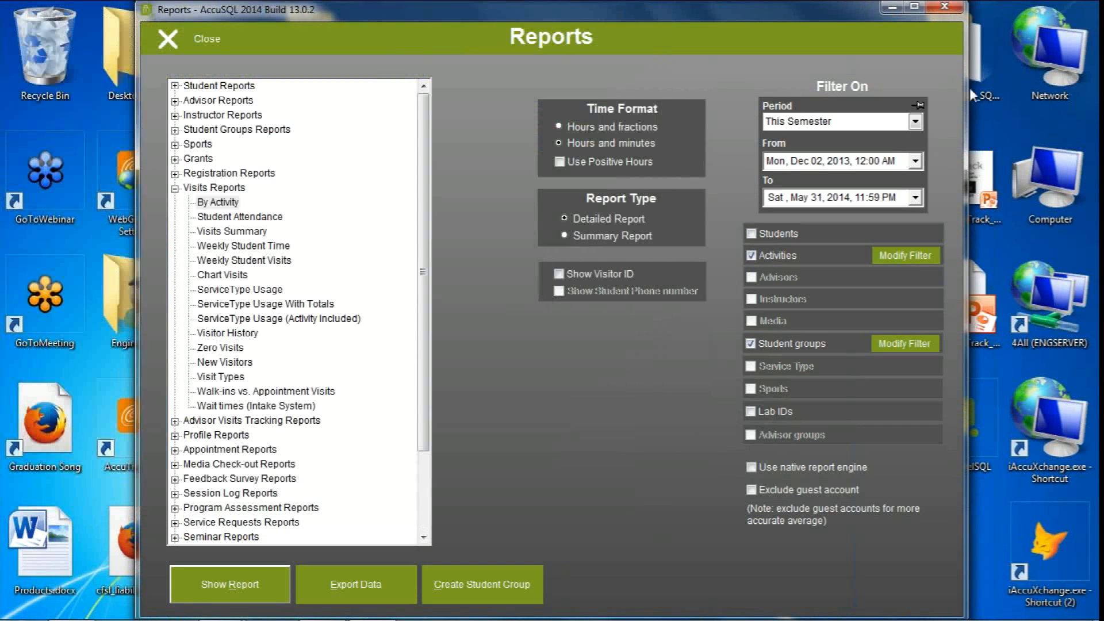
# Select the Zero Visits report under Visits Reports and set its period to This Semester
pyautogui.click(1044, 53)
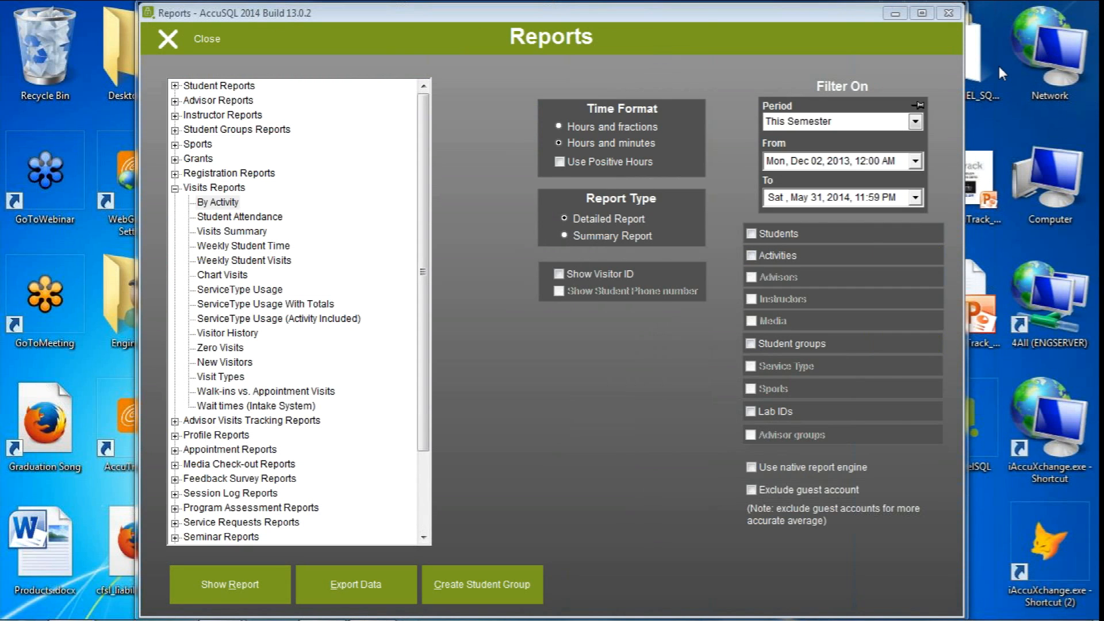
pyautogui.click(374, 311)
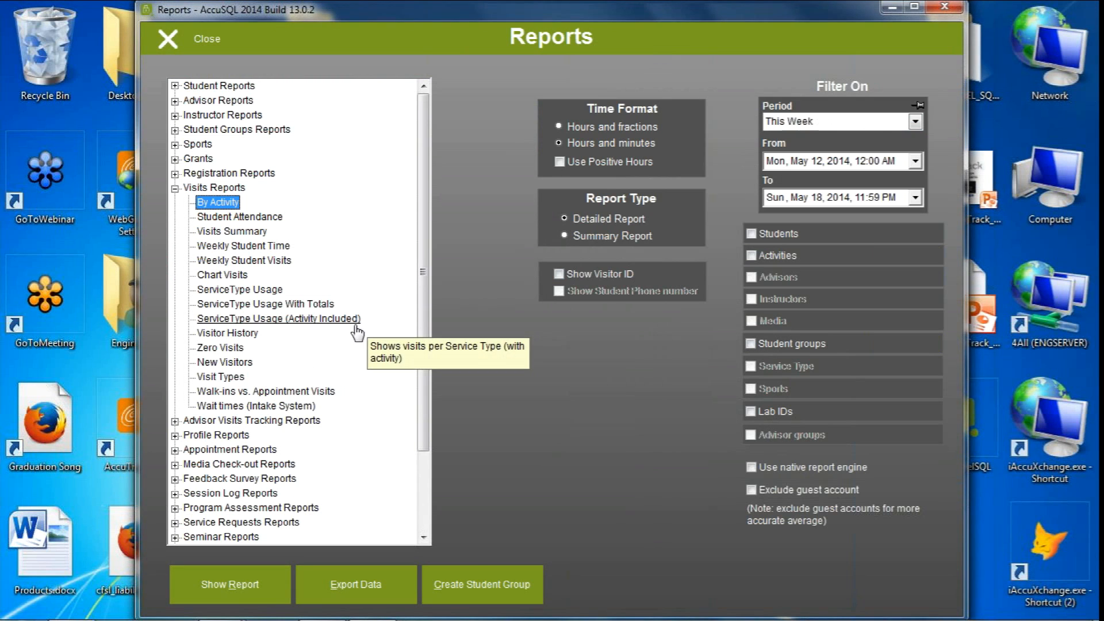
pyautogui.click(221, 348)
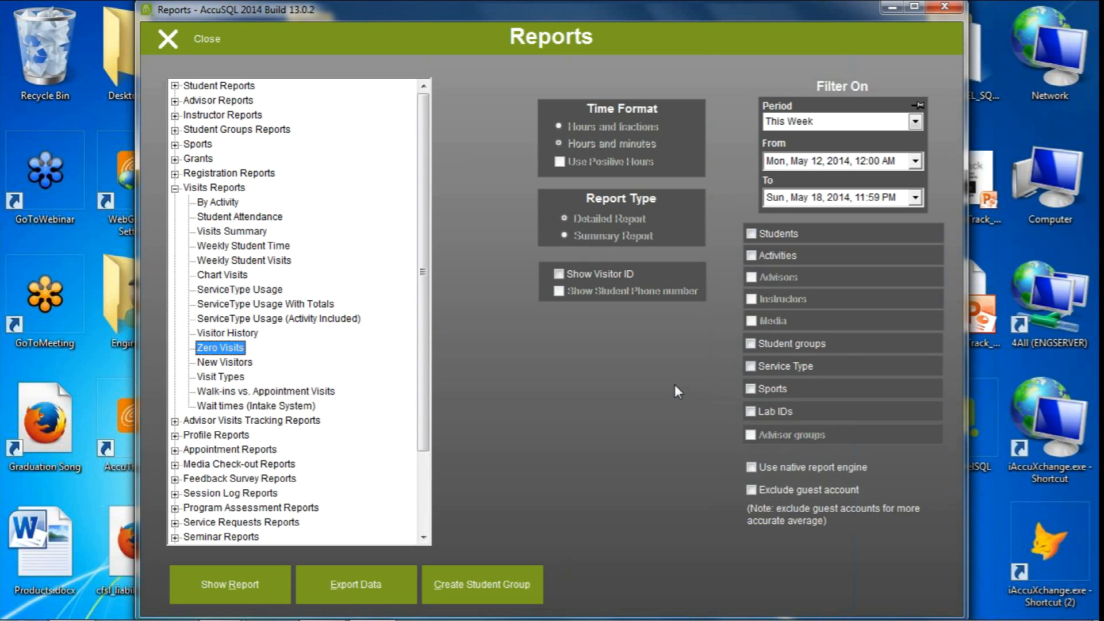
pyautogui.click(914, 122)
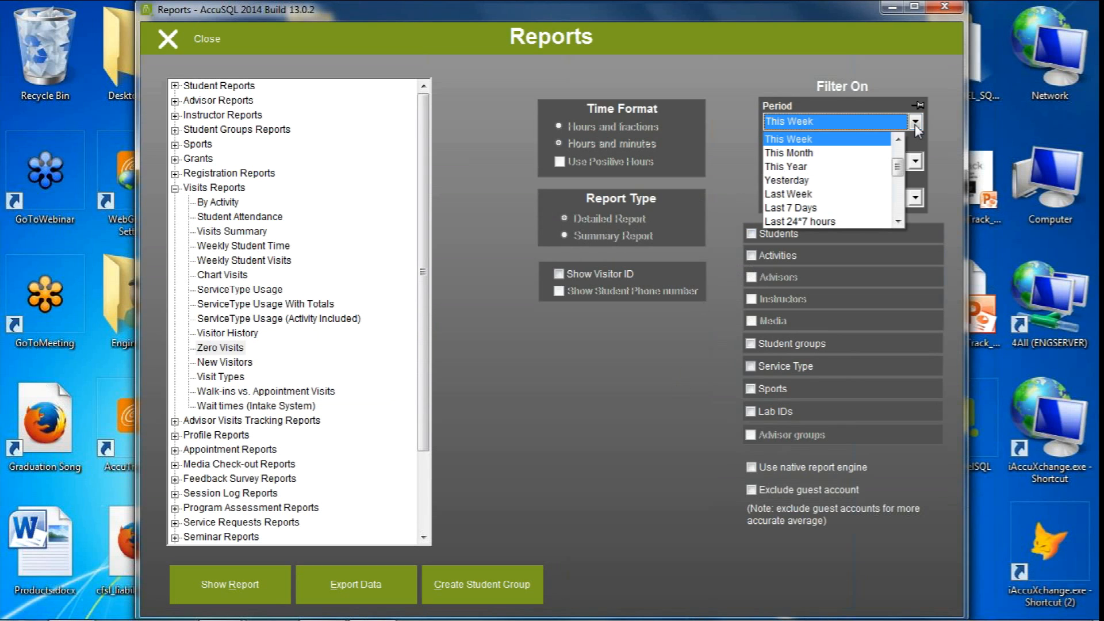
pyautogui.scroll(1, 899, 158)
pyautogui.scroll(1, 898, 158)
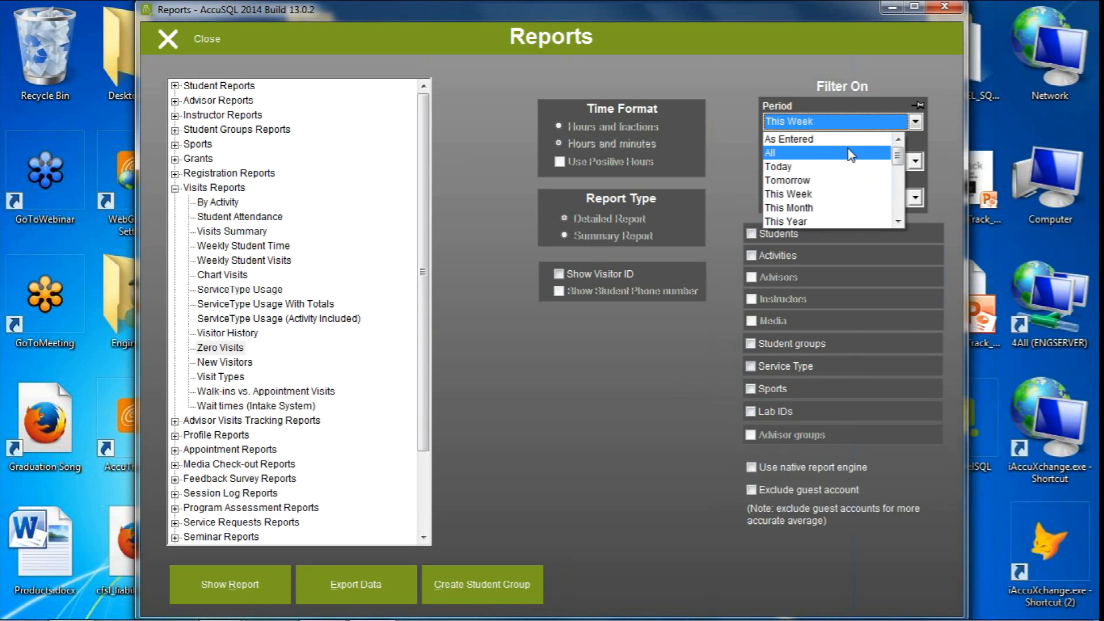
pyautogui.moveTo(899, 158); pyautogui.dragTo(901, 216)
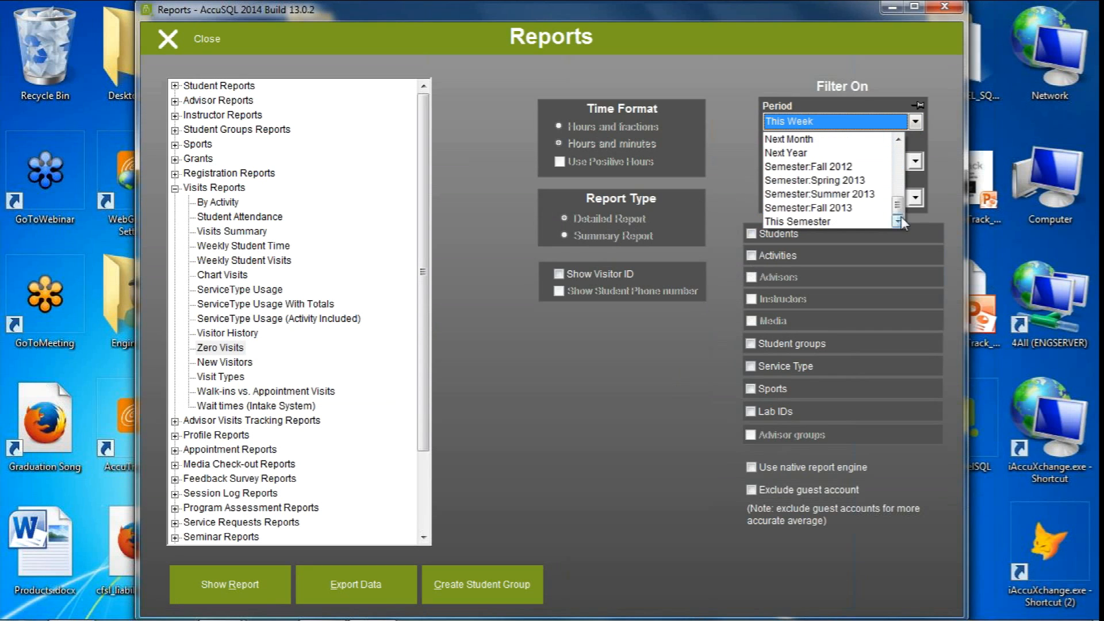
pyautogui.click(829, 222)
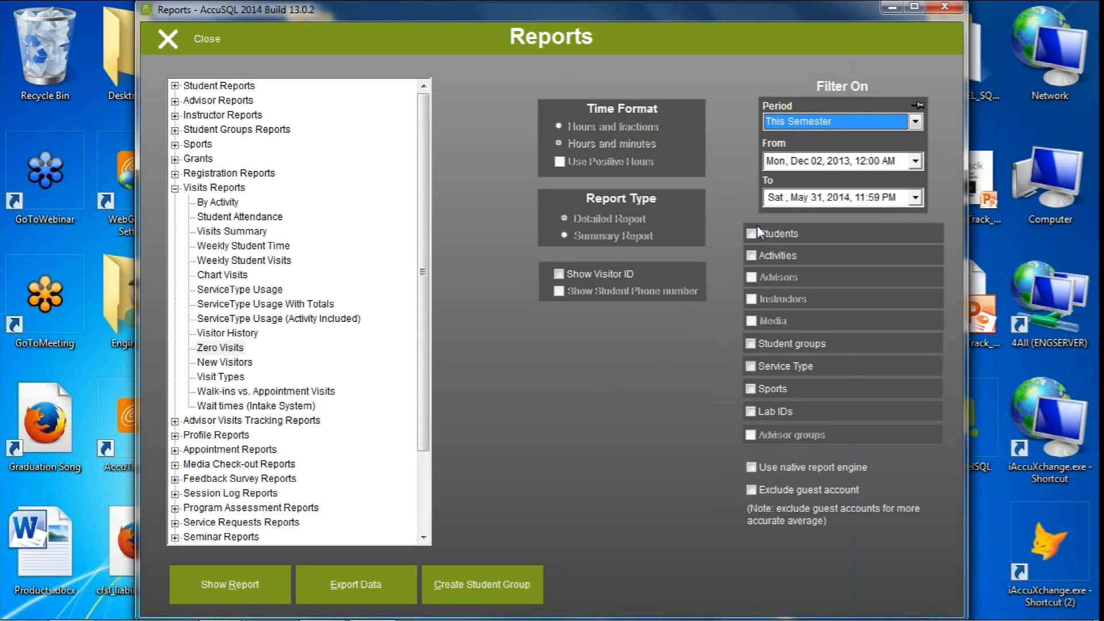
# Filter the Zero Visits report by student groups, selecting the Early Alert group
pyautogui.click(750, 343)
pyautogui.click(906, 343)
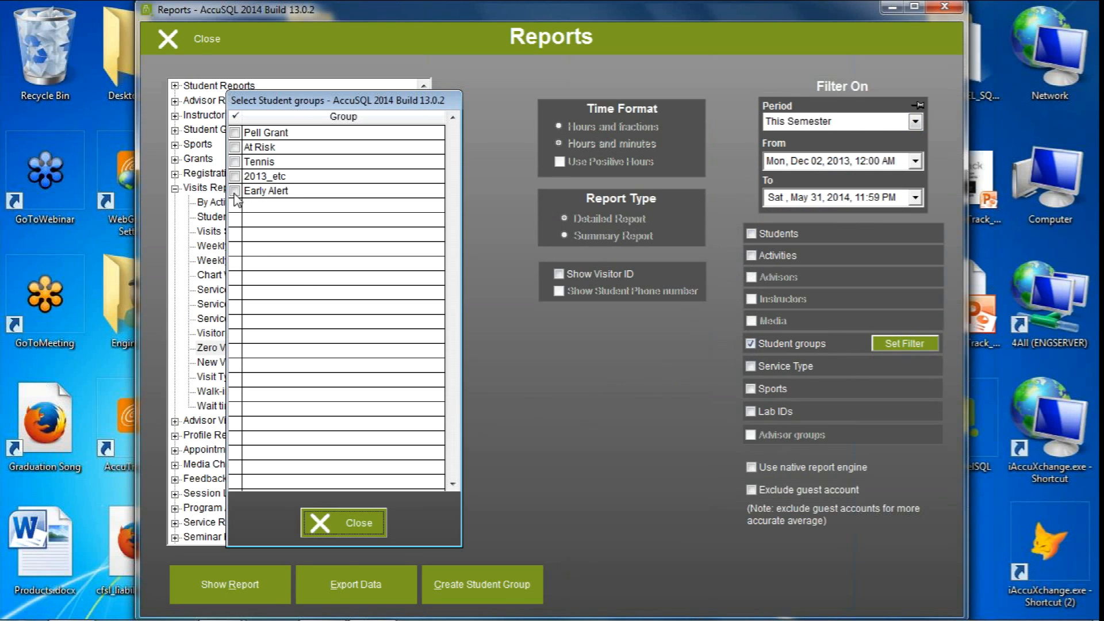
pyautogui.click(235, 192)
pyautogui.click(349, 529)
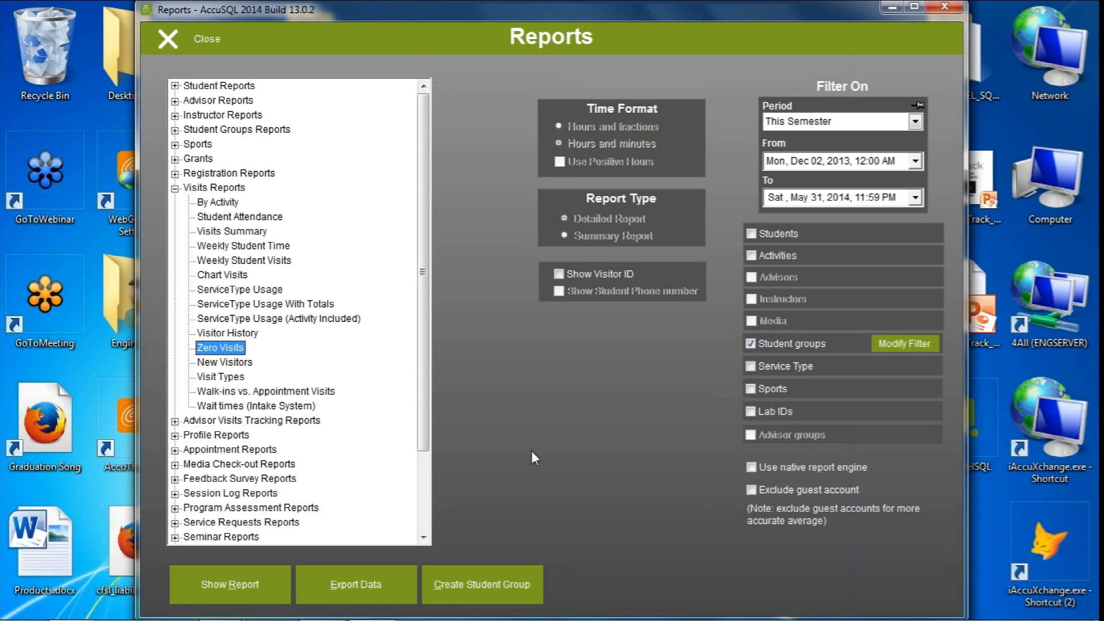
# Export the Zero Visits data with Excel Direct, declining to filter for registered students only
pyautogui.click(355, 592)
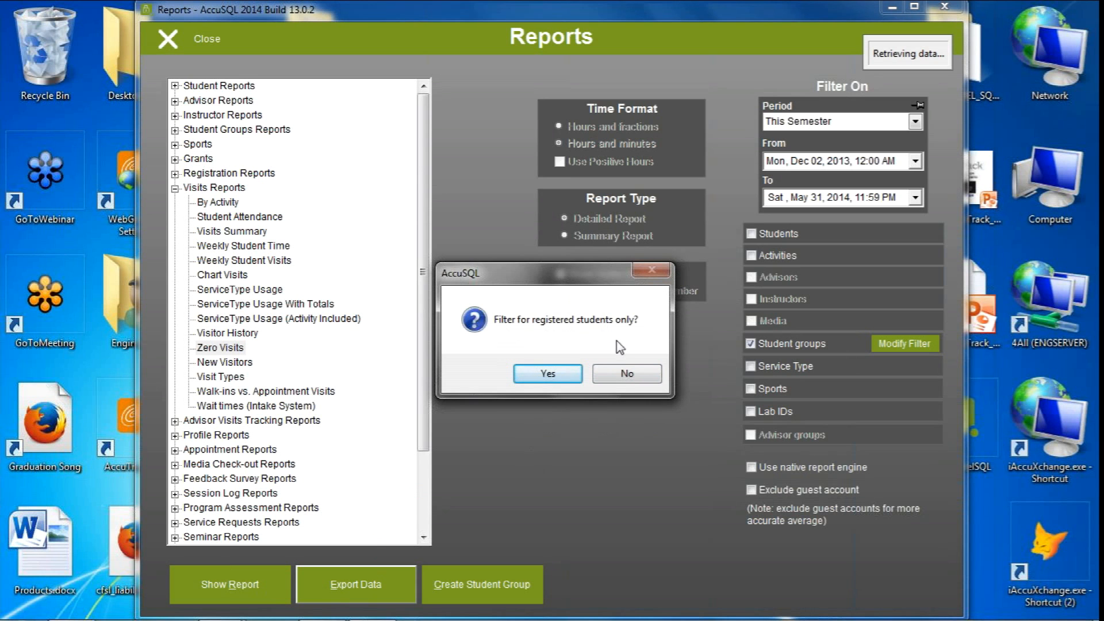
pyautogui.click(624, 374)
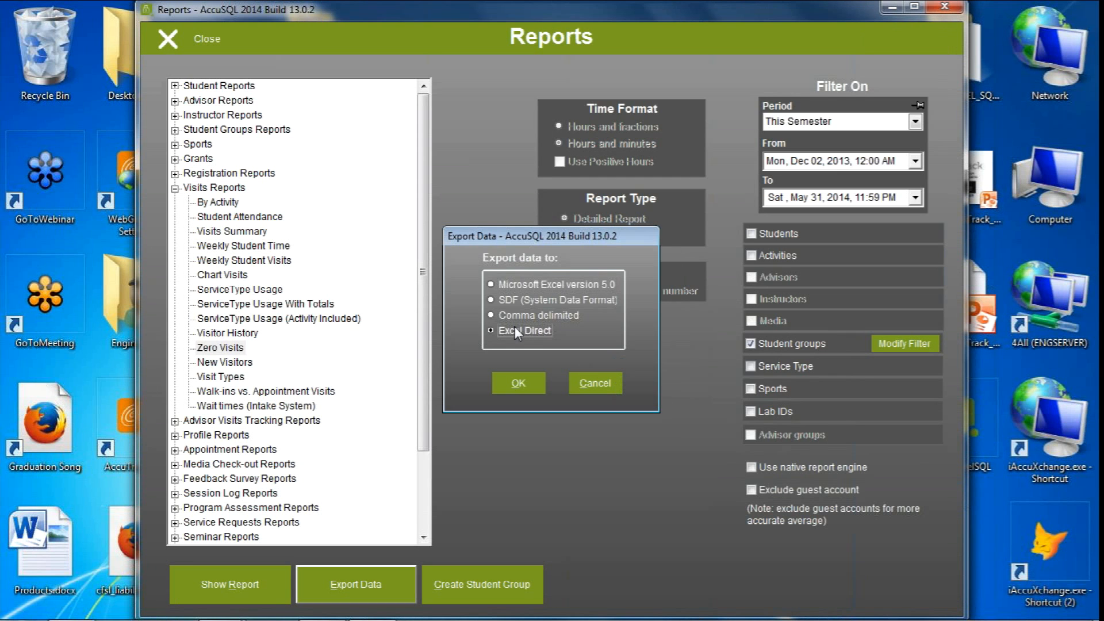
pyautogui.click(520, 389)
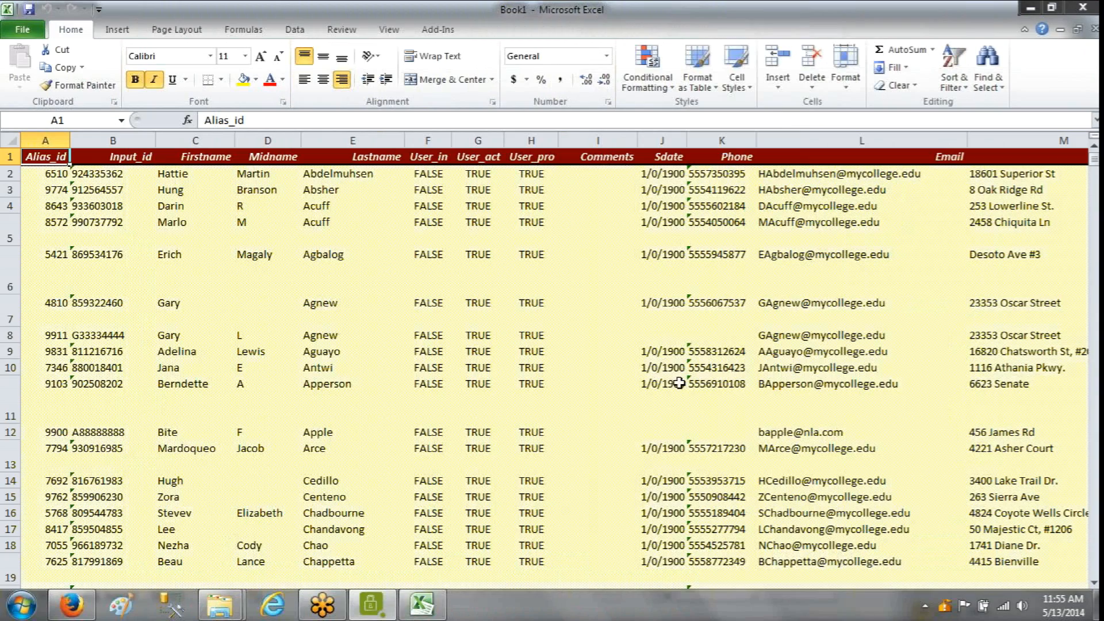
# Review the exported student rows in Excel and close the workbook
pyautogui.scroll(-20, 670, 396)
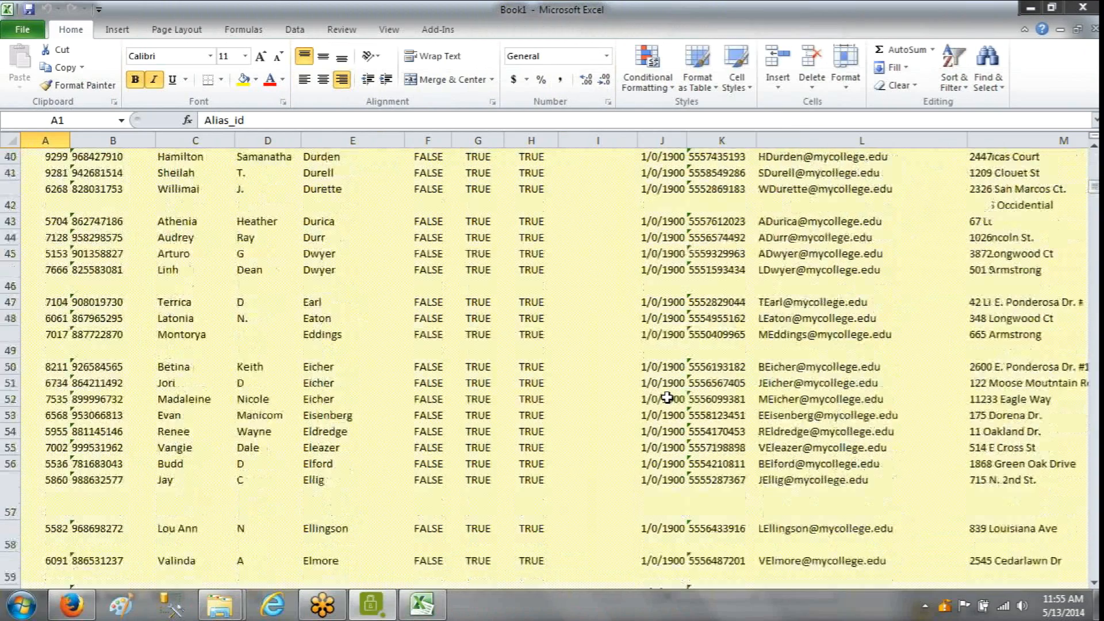
pyautogui.scroll(-2, 665, 397)
pyautogui.scroll(18, 665, 398)
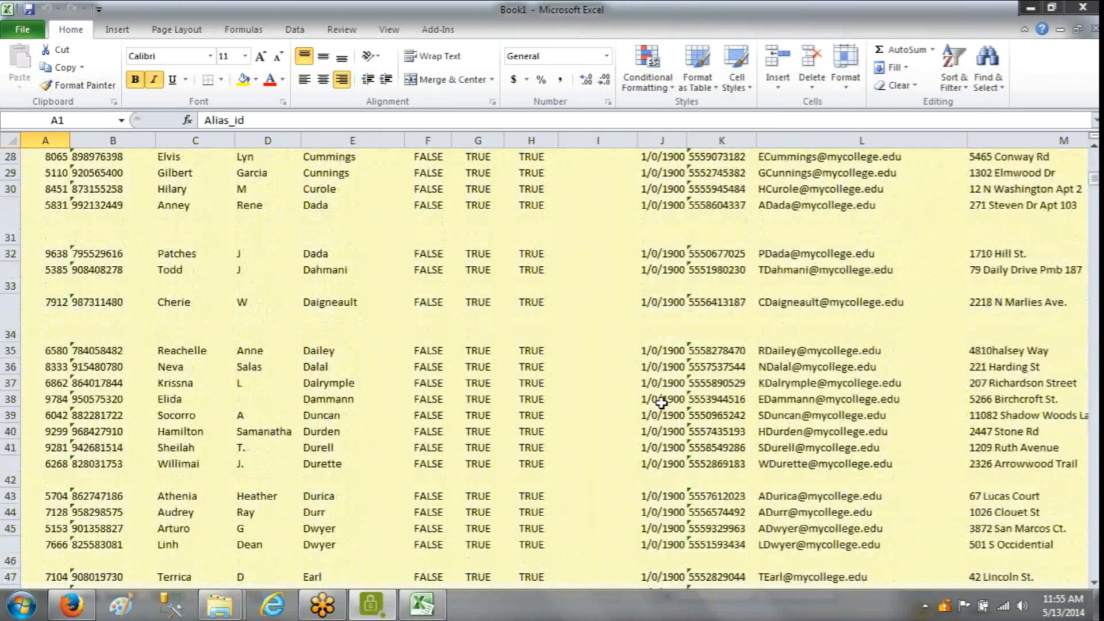
pyautogui.scroll(3, 662, 403)
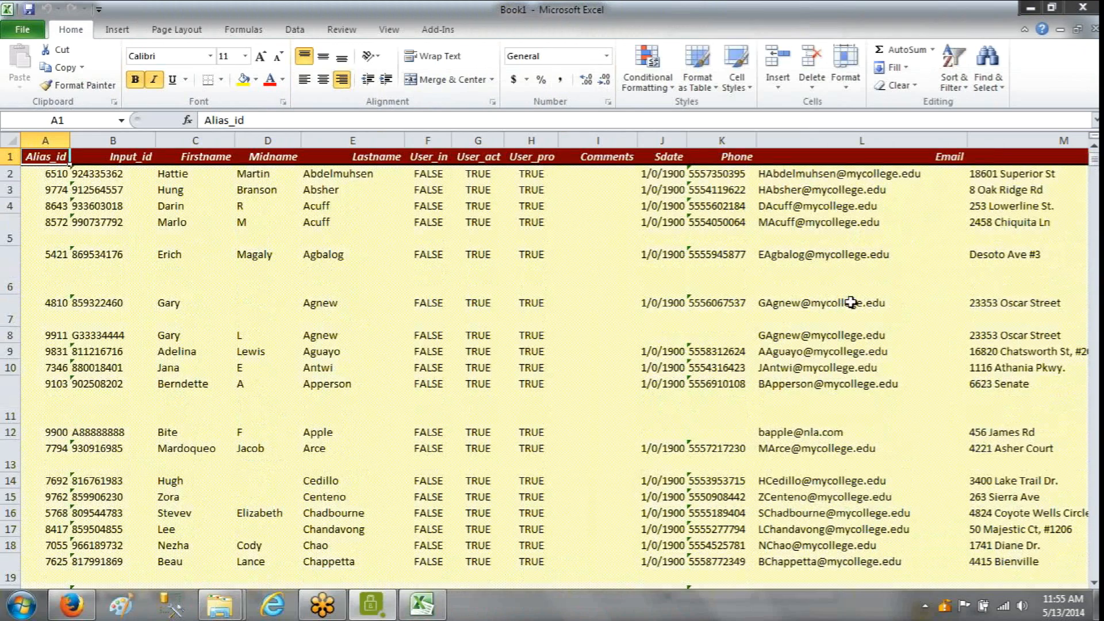
pyautogui.click(1083, 9)
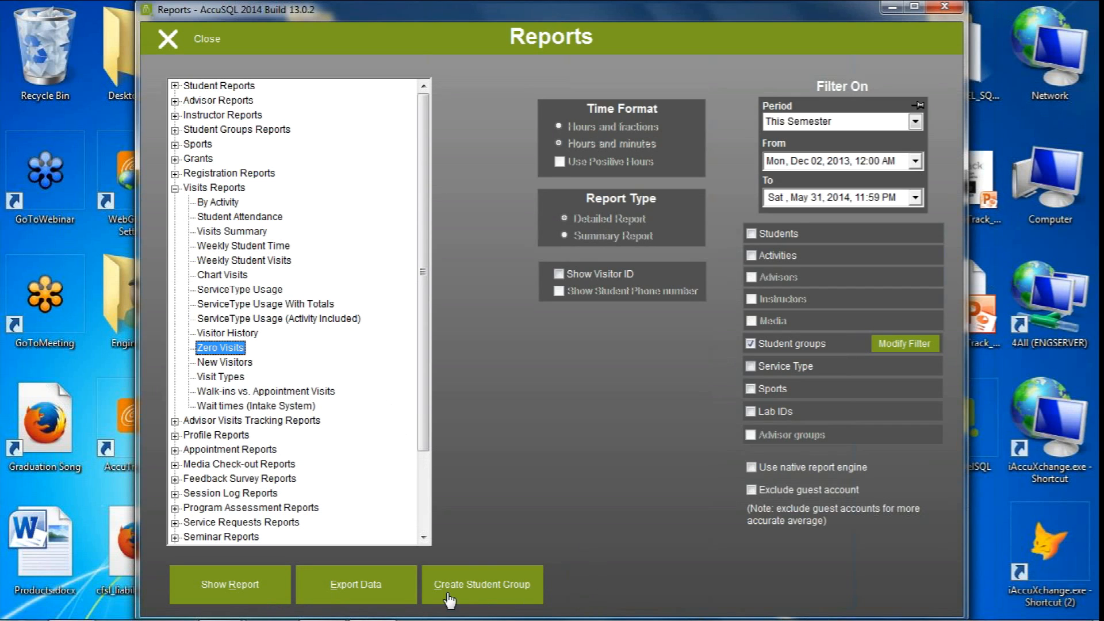
# Create a student group named EA-noshow from the Zero Visits report, without filtering for registered students only
pyautogui.click(488, 585)
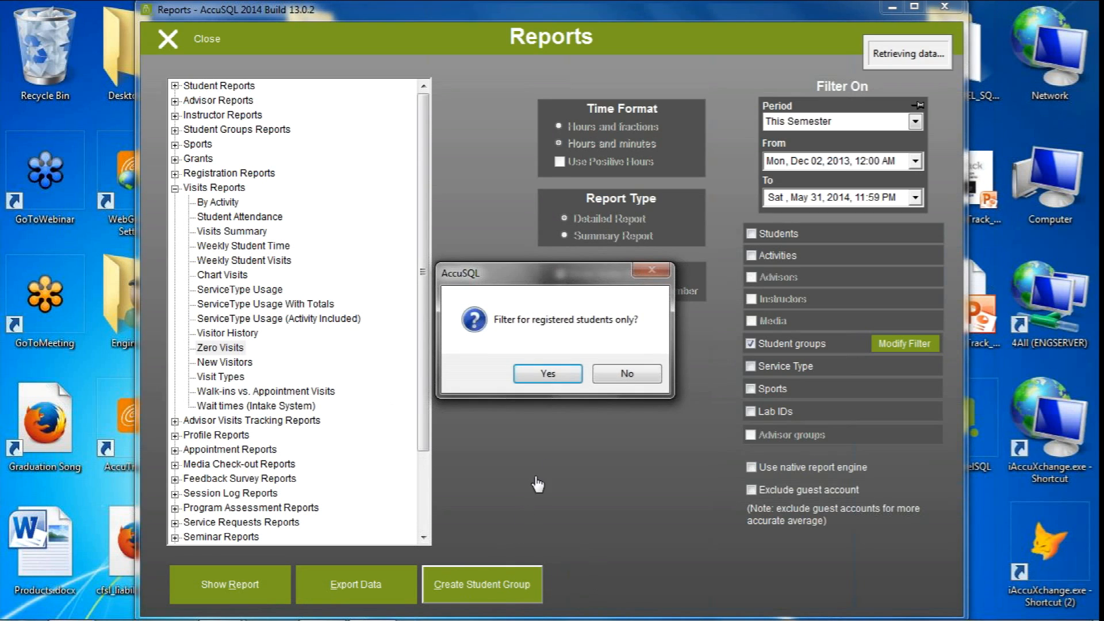
pyautogui.click(622, 374)
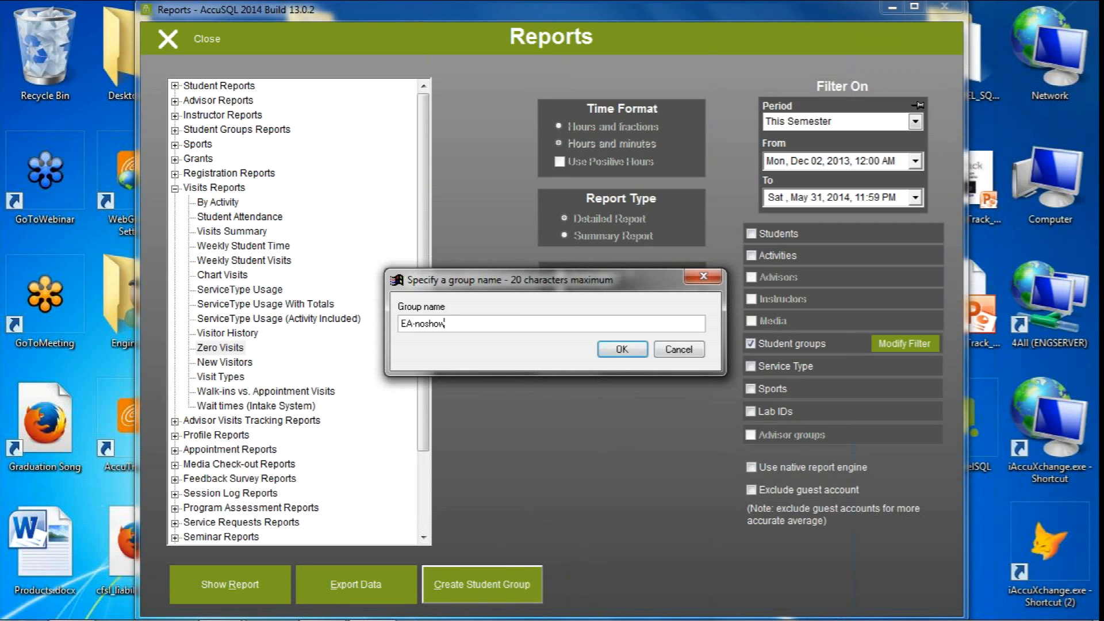
pyautogui.click(624, 349)
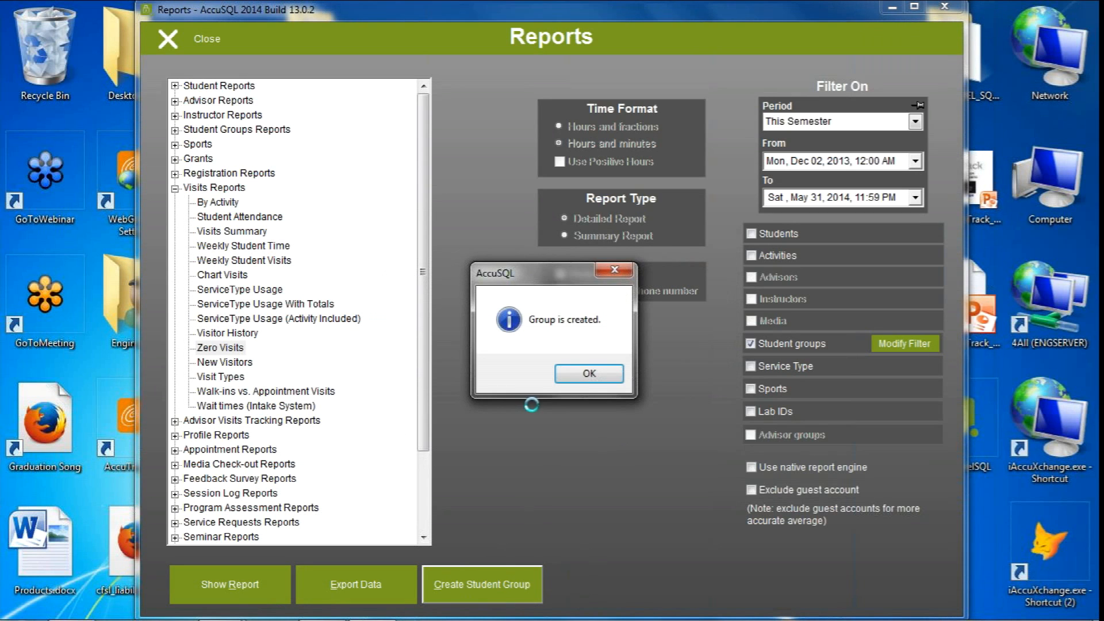
pyautogui.click(586, 385)
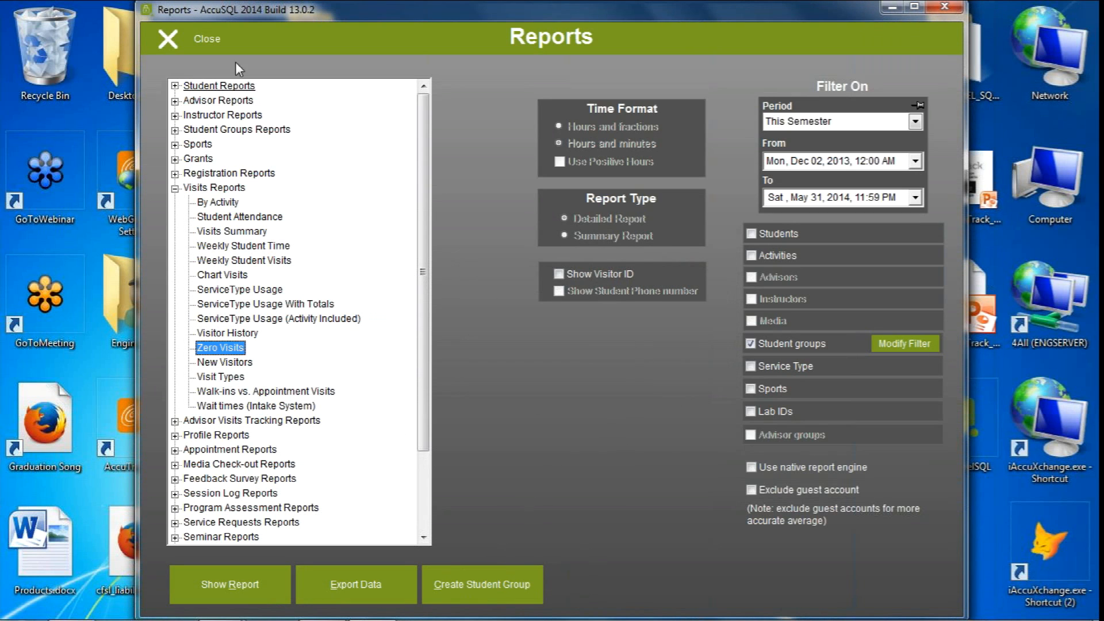
# Leave the reports, check the members of the EA-noshow group in Student Groups, and return to System Administration
pyautogui.click(207, 40)
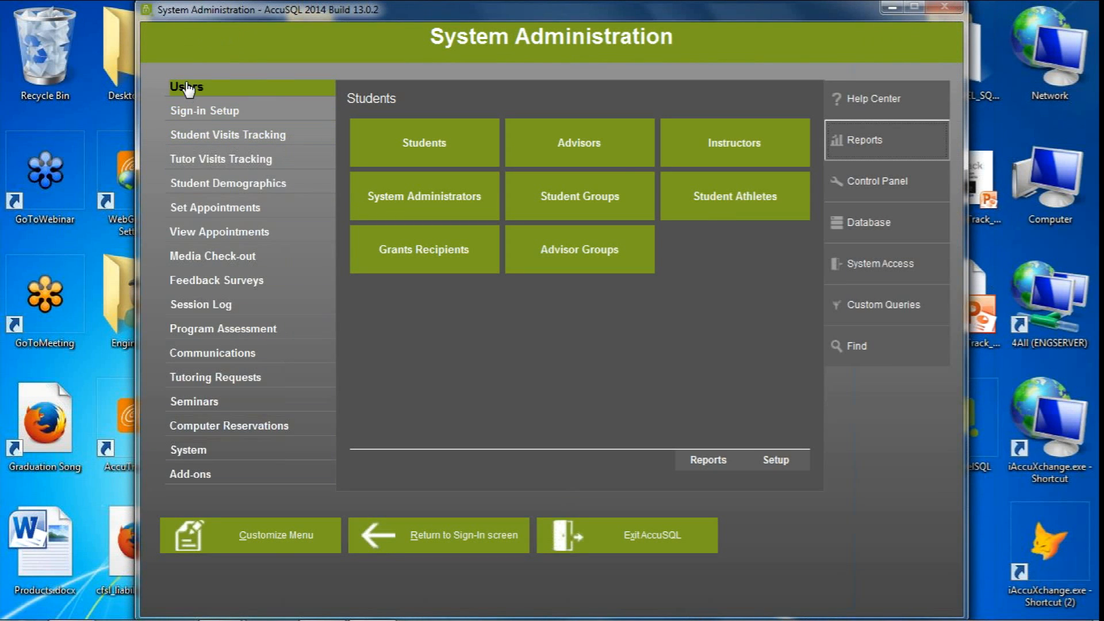
pyautogui.click(564, 195)
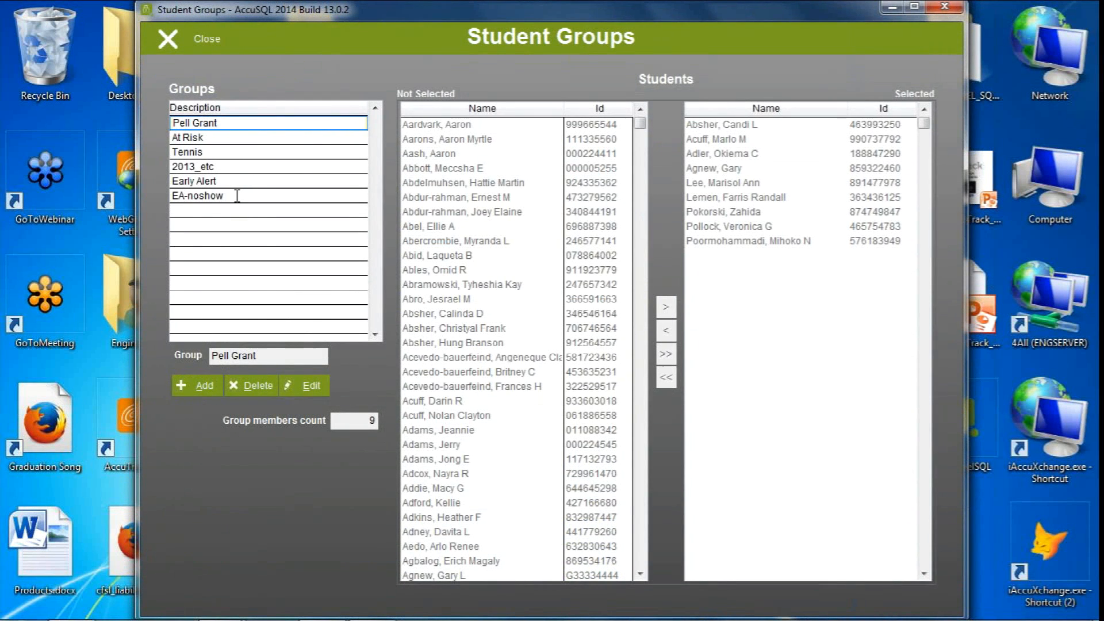
pyautogui.click(237, 196)
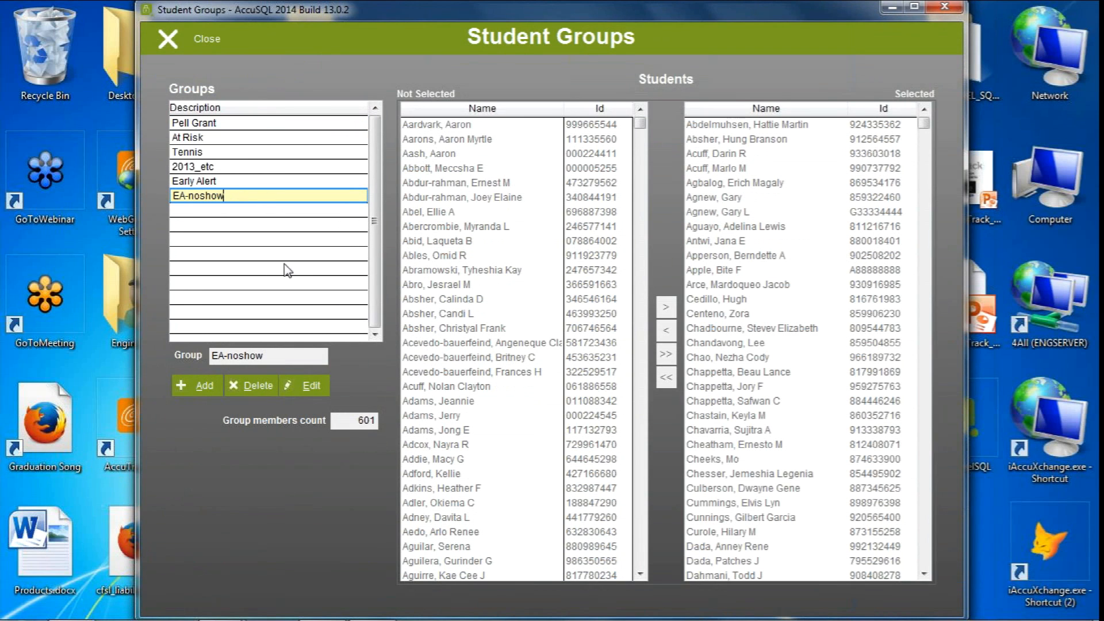
pyautogui.click(170, 40)
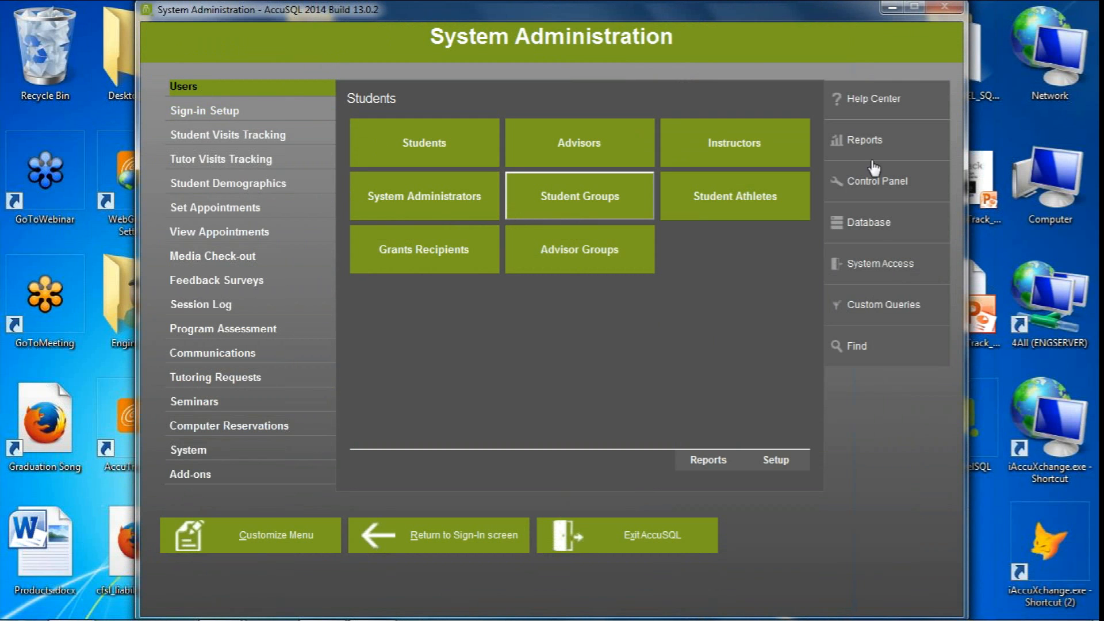
# Look at the By Activity report within the full report list, collapse Visits Reports, and close the reports
pyautogui.click(860, 140)
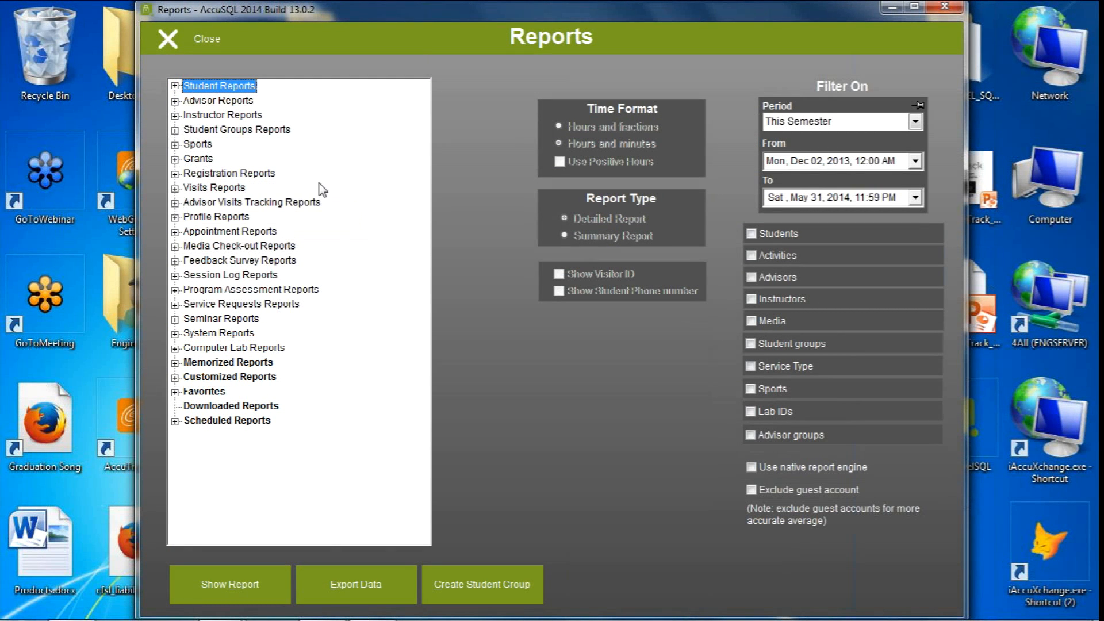
pyautogui.click(174, 188)
pyautogui.click(218, 202)
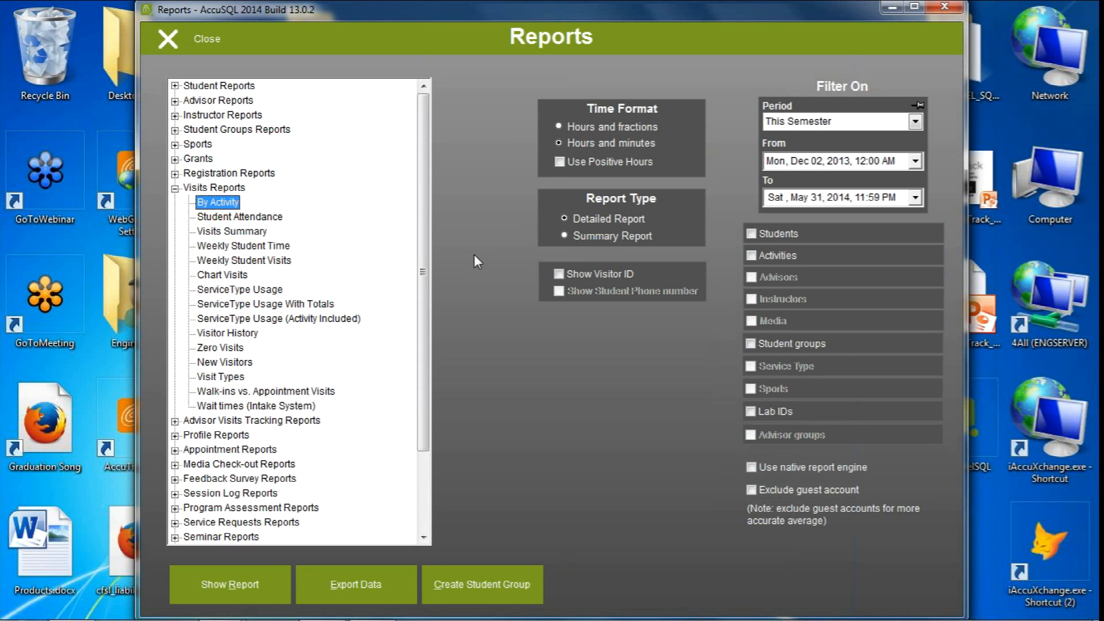
pyautogui.click(174, 188)
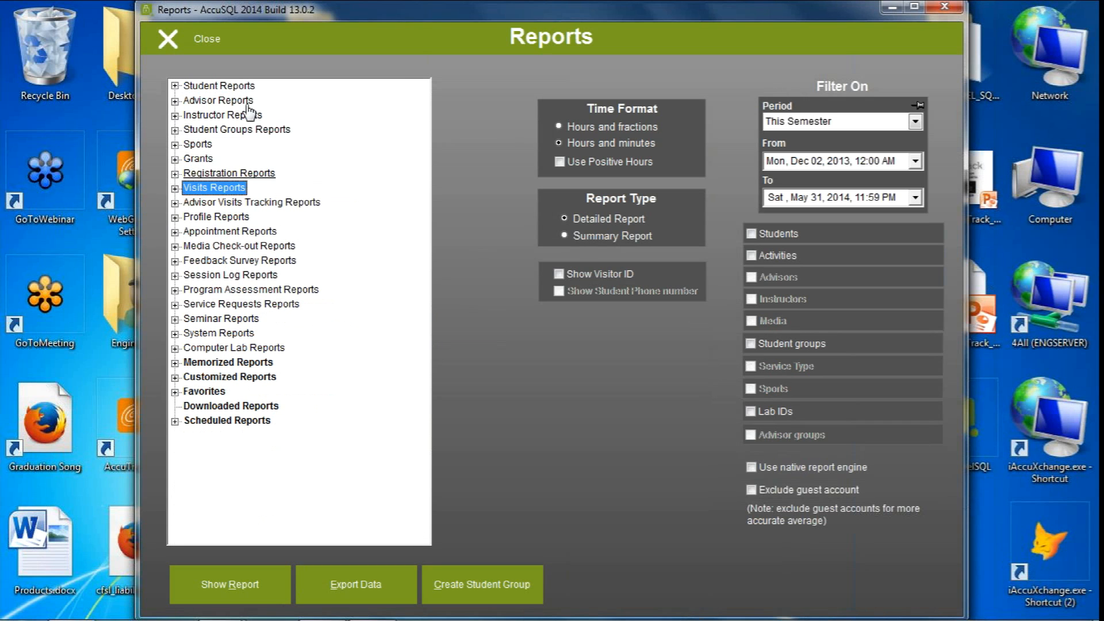
pyautogui.click(173, 39)
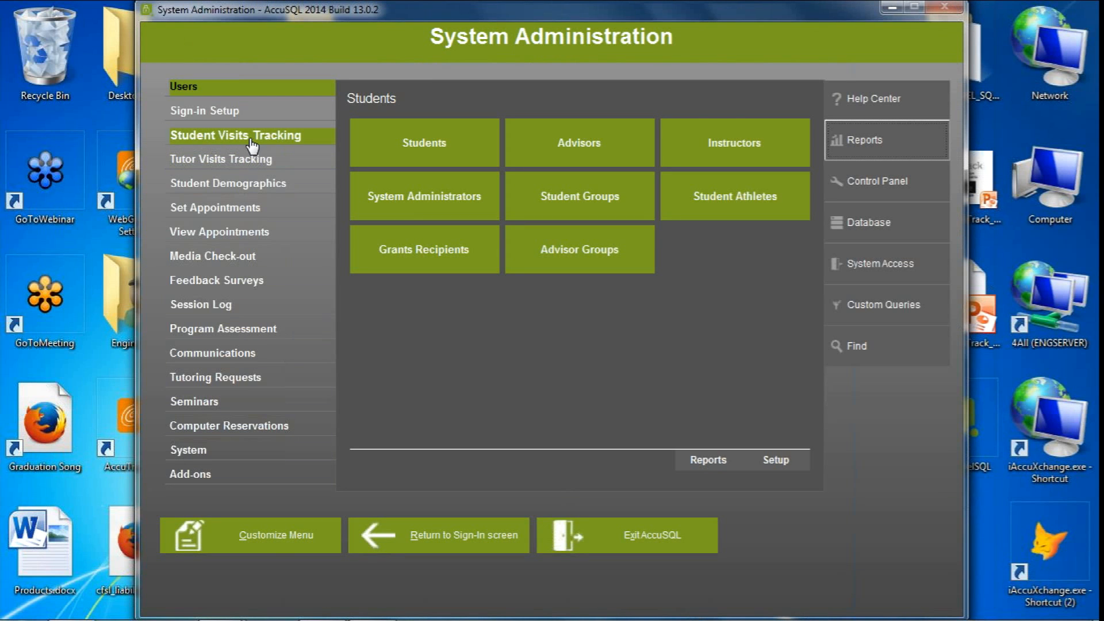
# View the reports available specifically for Student Visits Tracking and close them
pyautogui.click(251, 139)
pyautogui.click(695, 460)
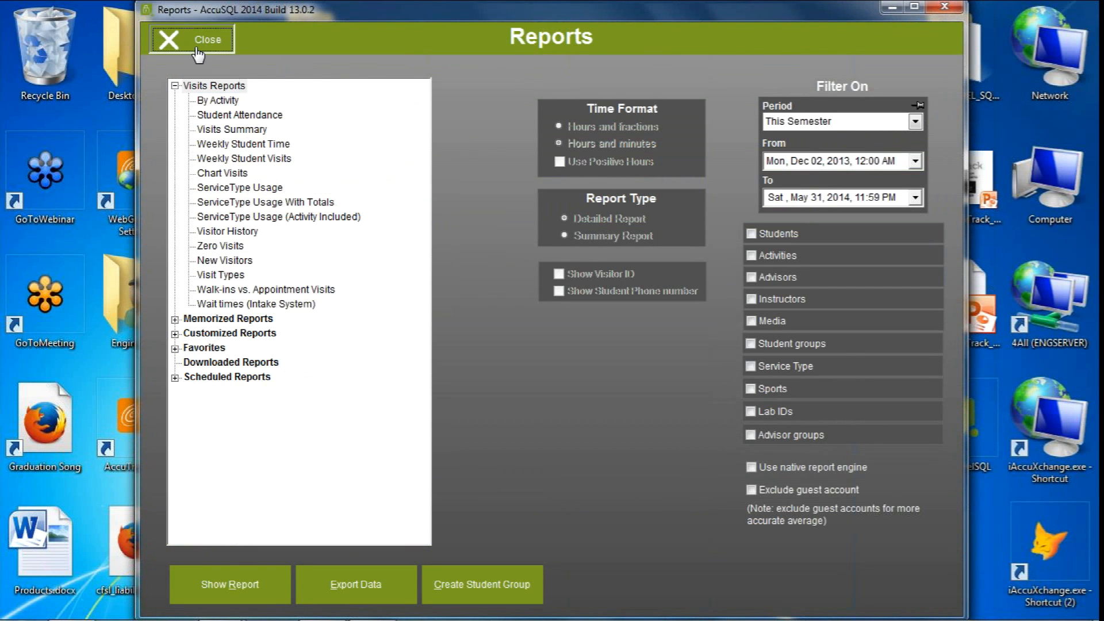
pyautogui.click(172, 39)
# From the full report list, add the By Activity visits report to favorites under that name for any user, without tooltip info
pyautogui.click(850, 144)
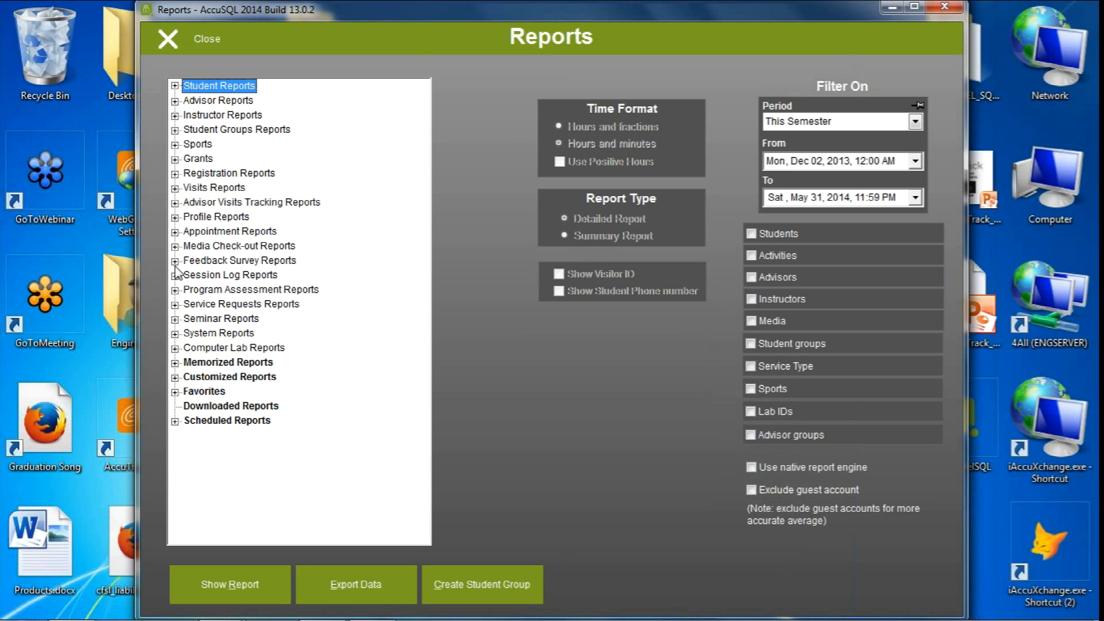
pyautogui.click(175, 189)
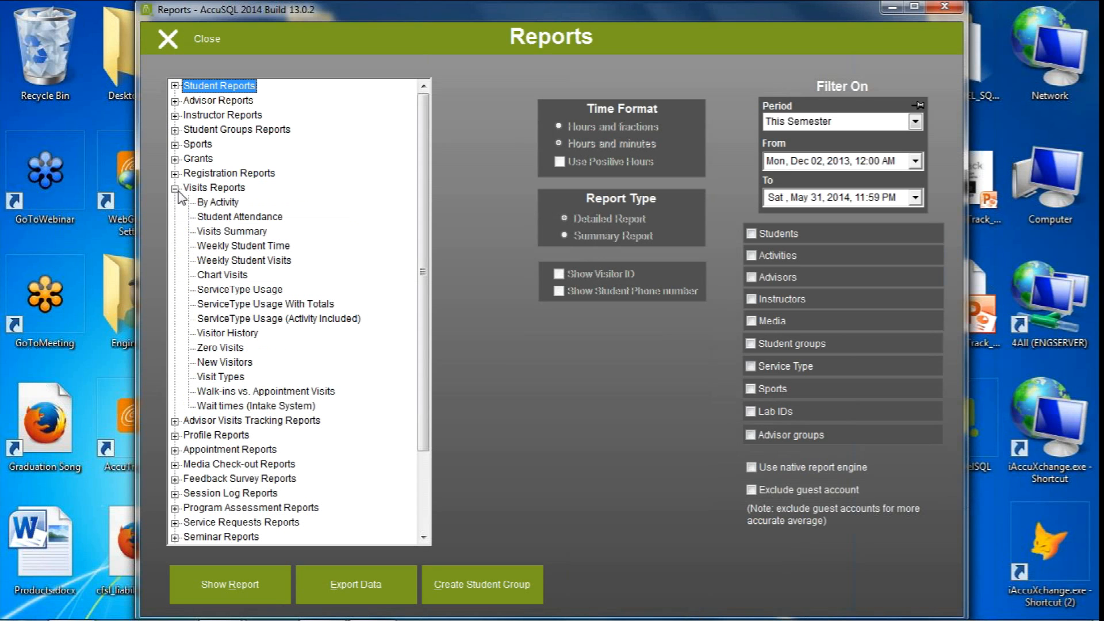
pyautogui.click(221, 192)
pyautogui.click(220, 201)
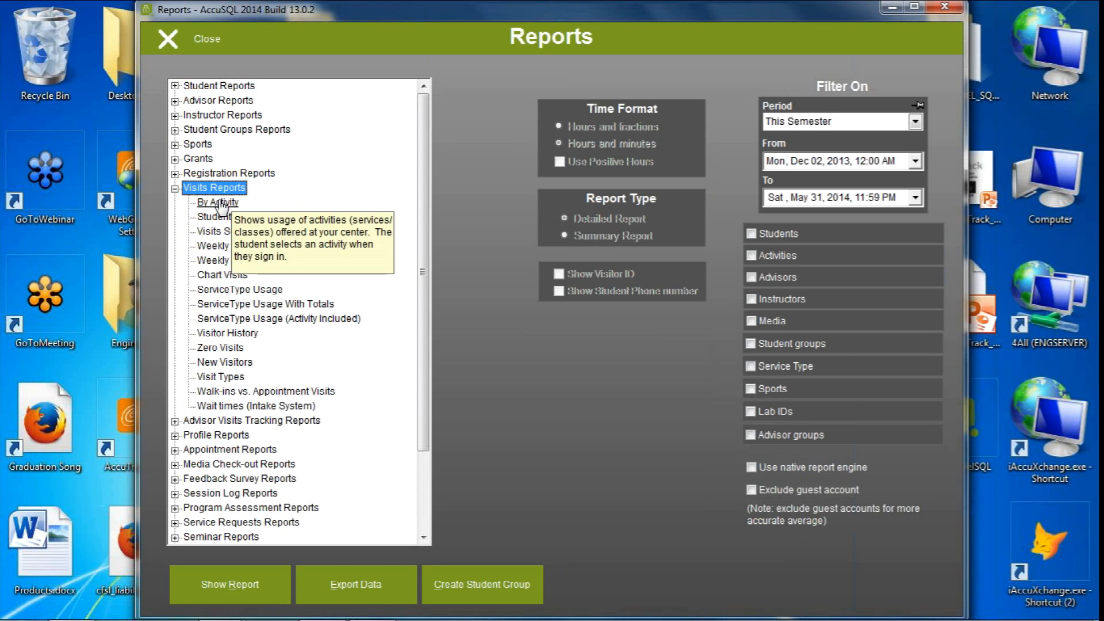
pyautogui.rightClick(217, 203)
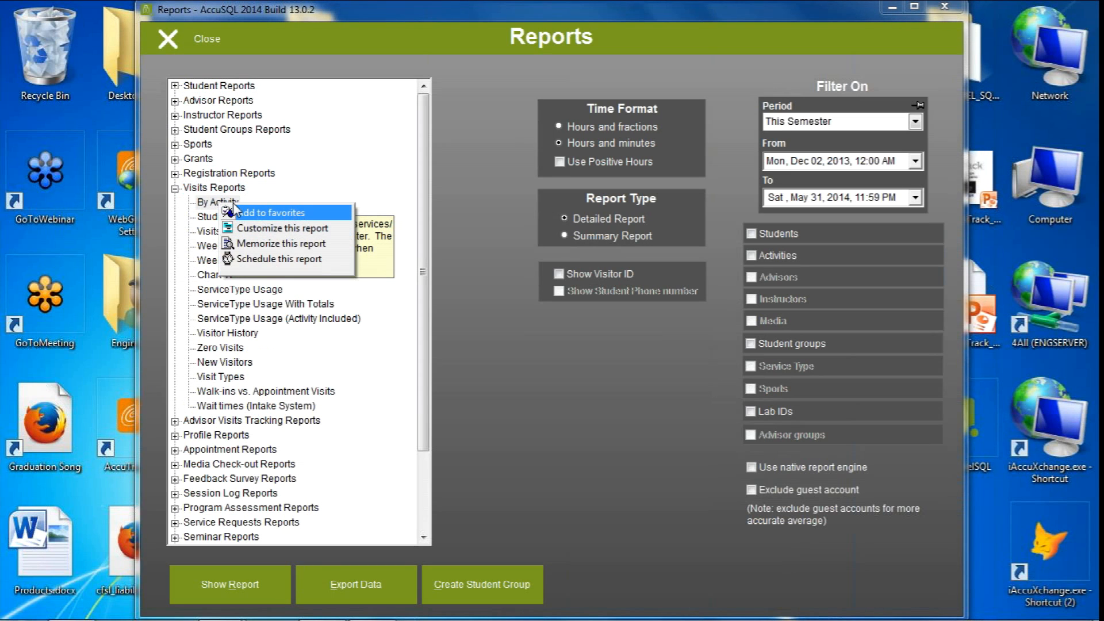
pyautogui.click(250, 211)
pyautogui.click(618, 348)
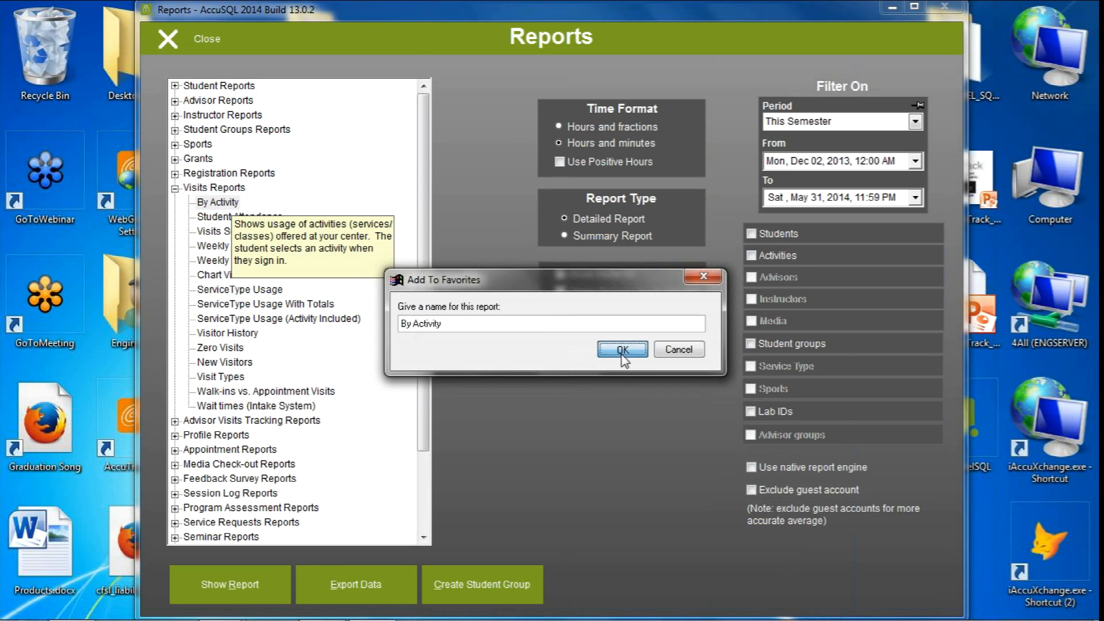
pyautogui.click(549, 404)
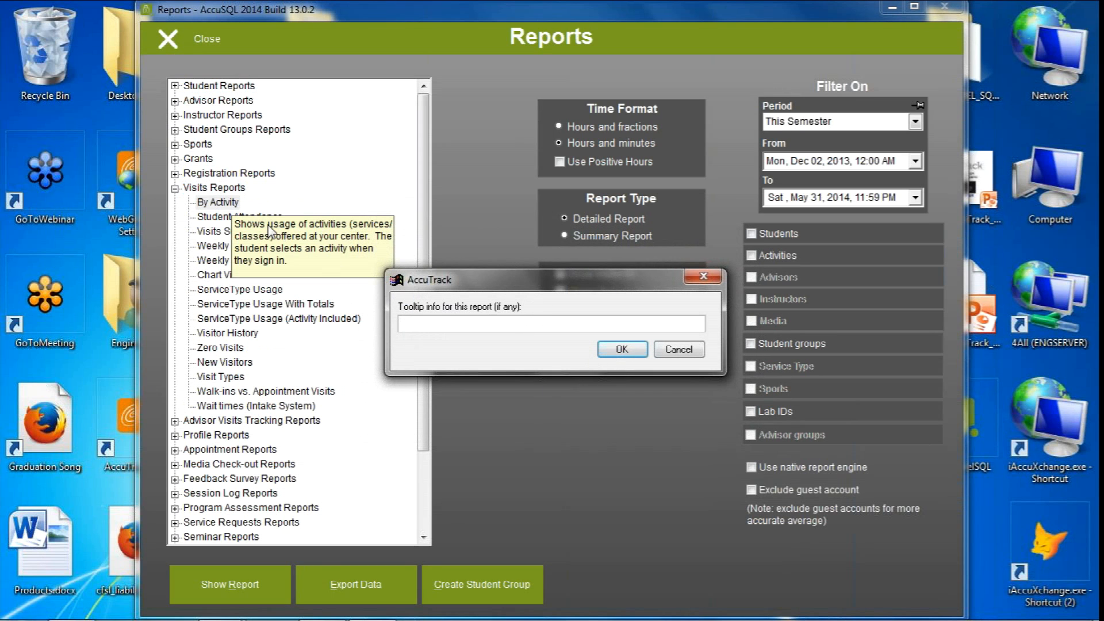
pyautogui.click(621, 349)
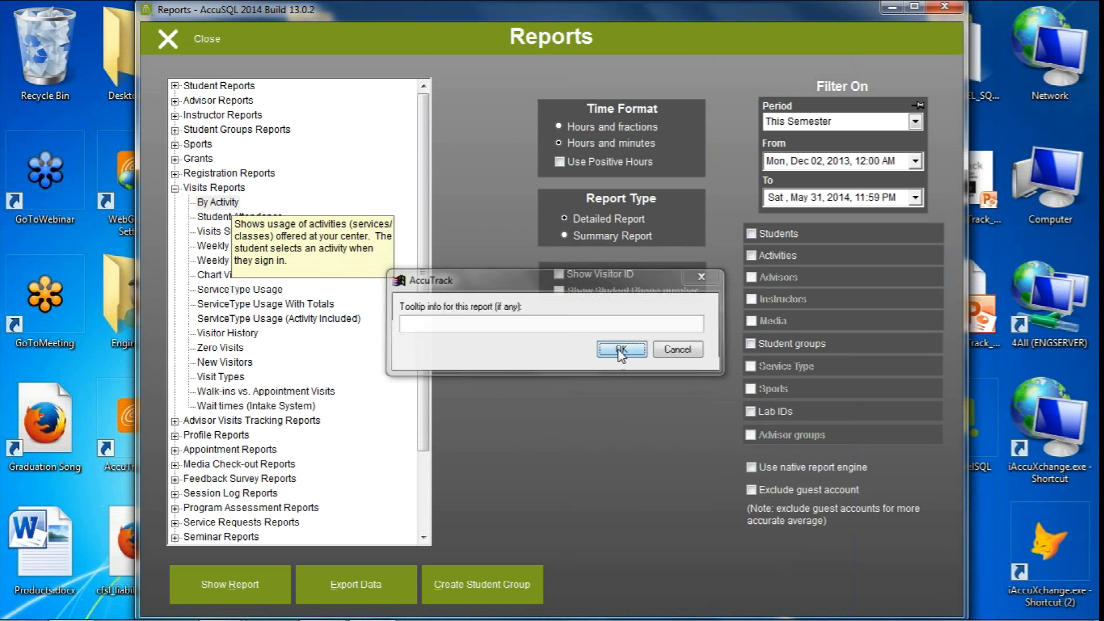
# Check Favorites for the By Activity report, and collapse the Favorites and Visits Reports branches
pyautogui.scroll(-2, 423, 356)
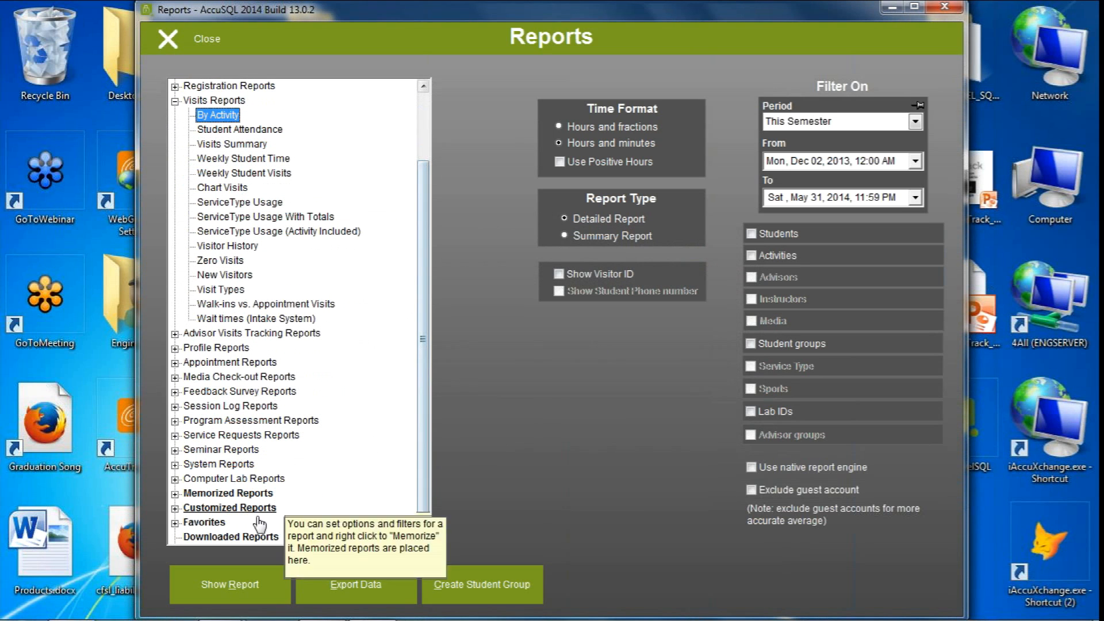
pyautogui.click(175, 523)
pyautogui.scroll(-1, 295, 525)
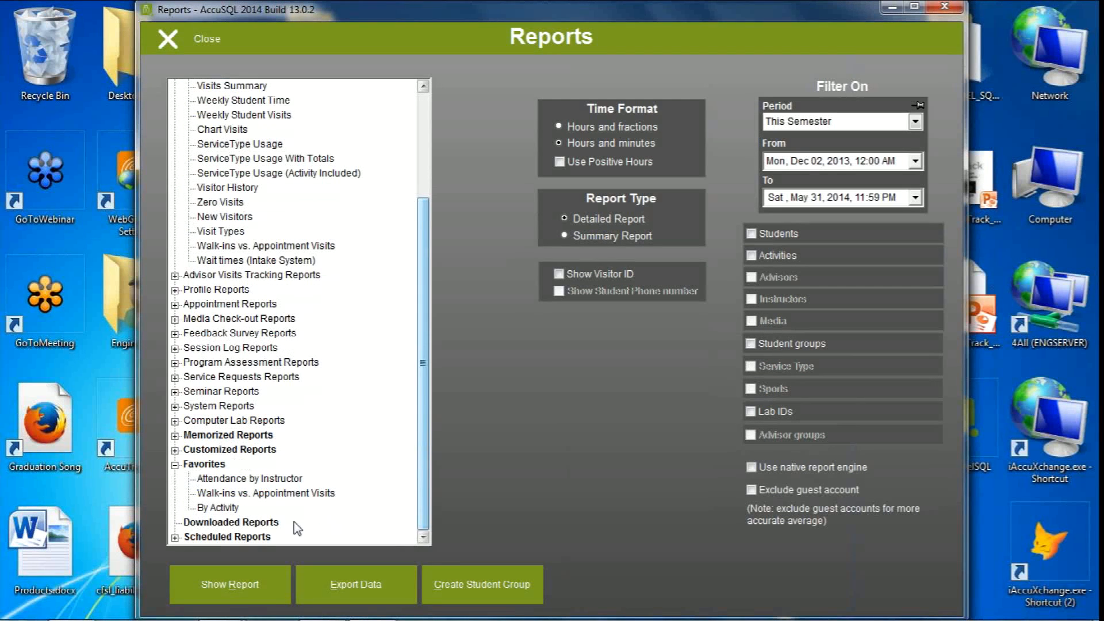
pyautogui.click(175, 465)
pyautogui.moveTo(422, 446); pyautogui.dragTo(424, 318)
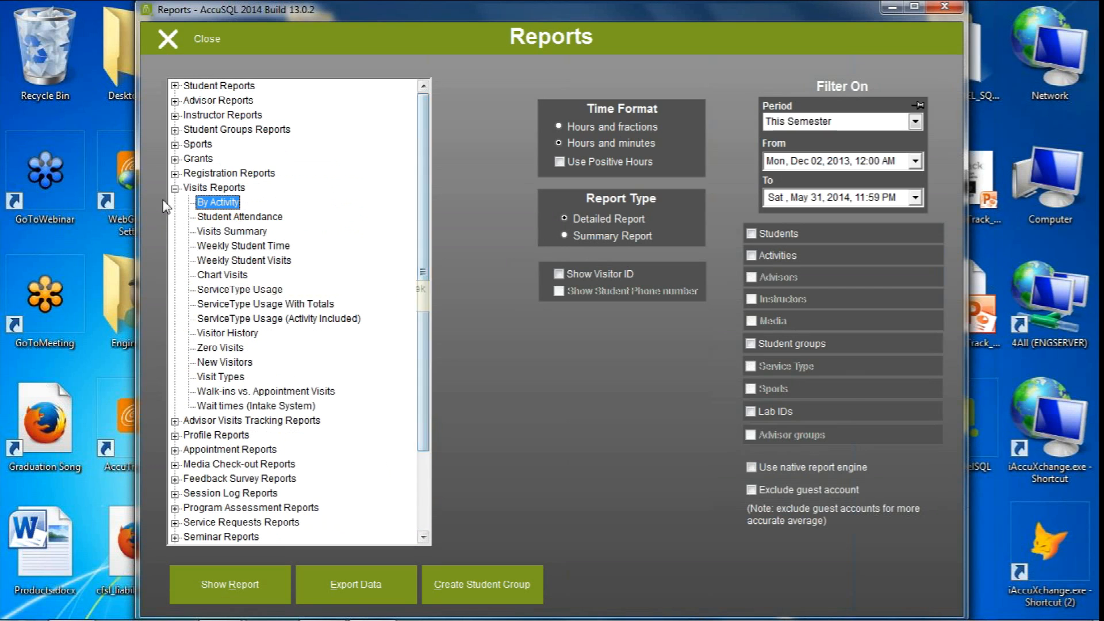
pyautogui.click(176, 188)
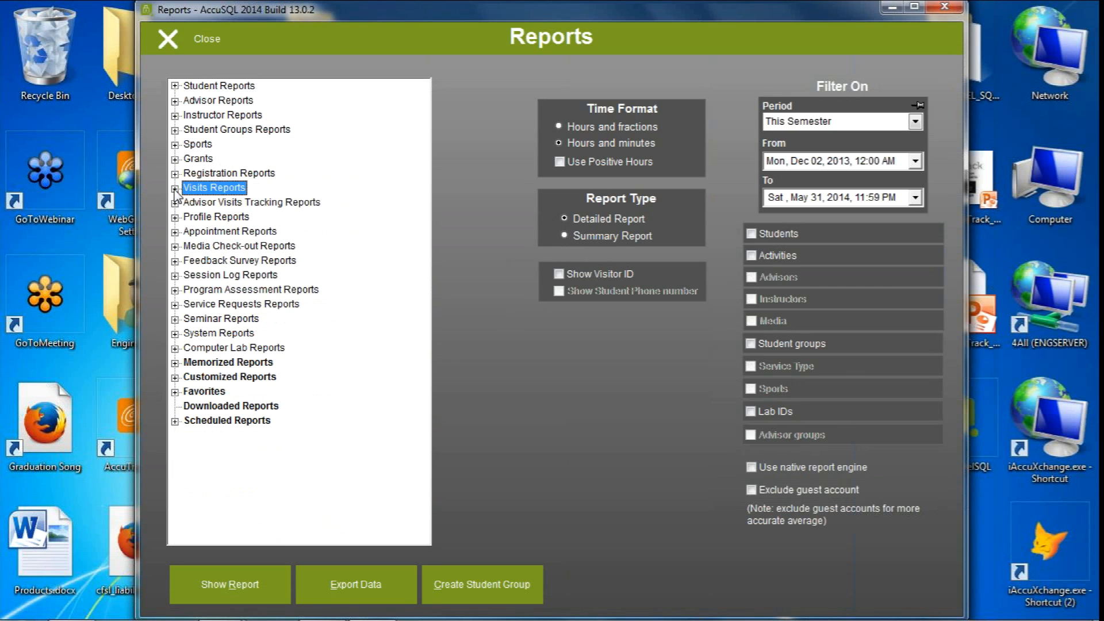
# Add the Participation Report (By Sport) from Sports to favorites, available to any user and without tooltip info
pyautogui.click(175, 144)
pyautogui.click(247, 164)
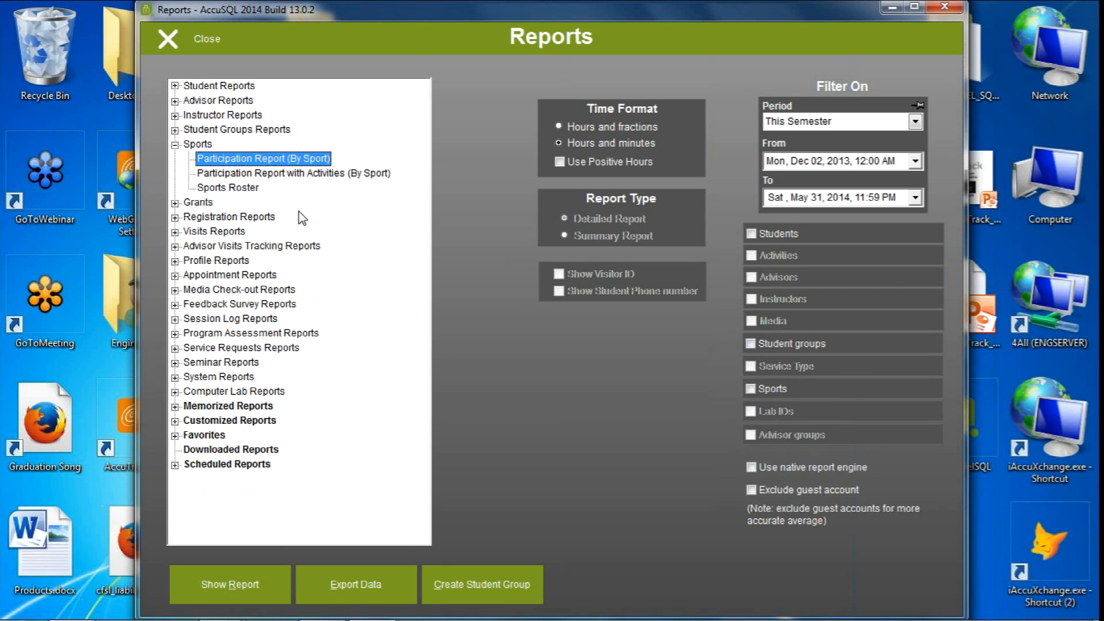
pyautogui.rightClick(285, 163)
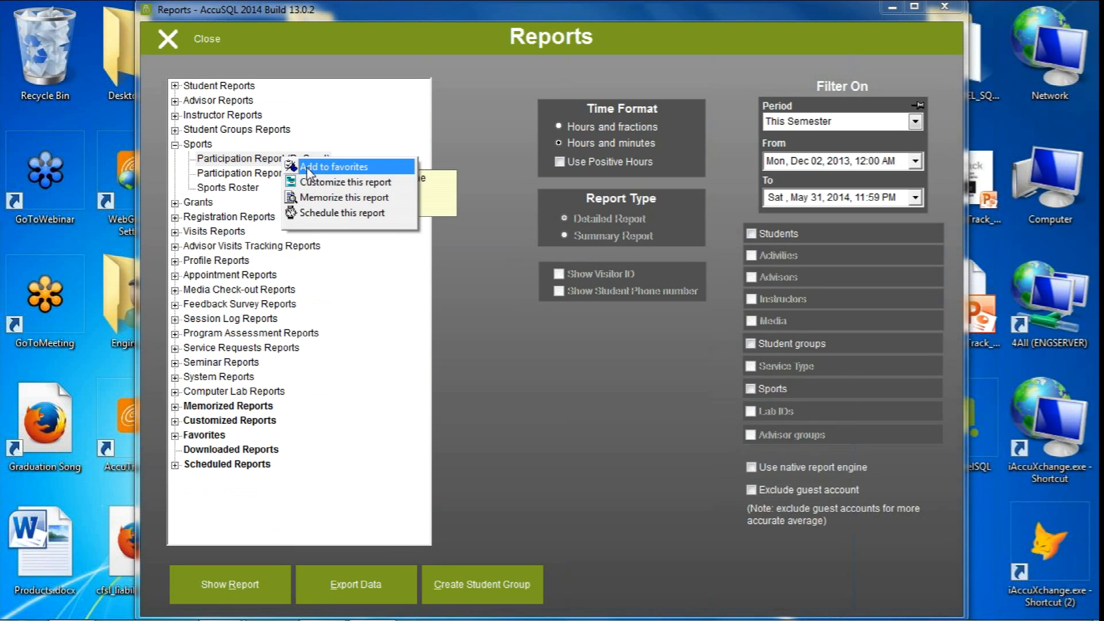
pyautogui.click(315, 167)
pyautogui.click(620, 350)
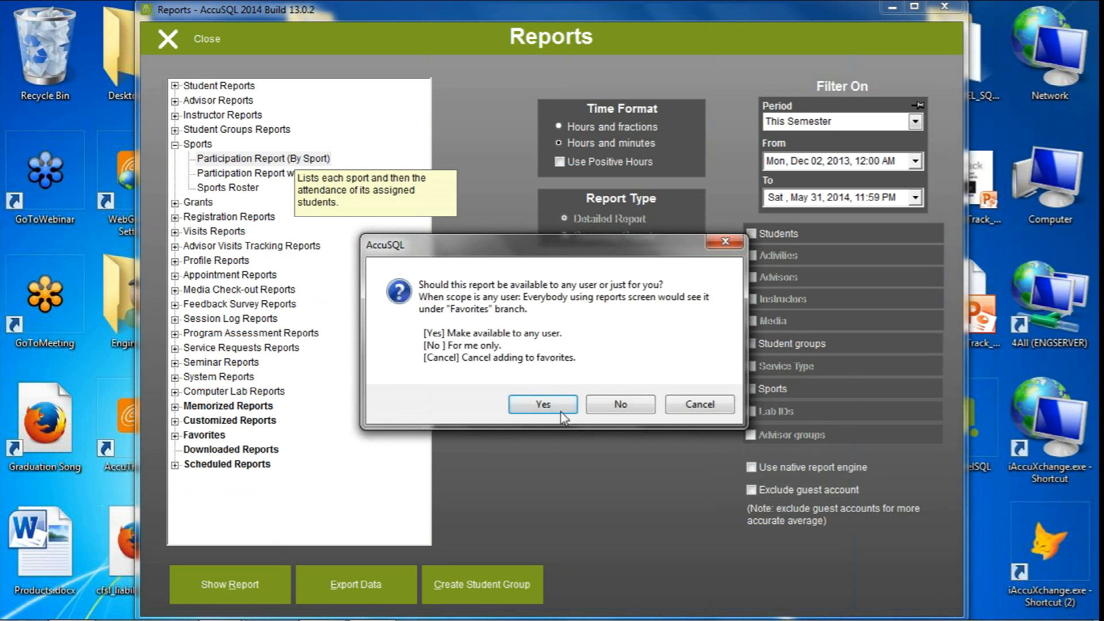
pyautogui.click(561, 411)
pyautogui.click(621, 348)
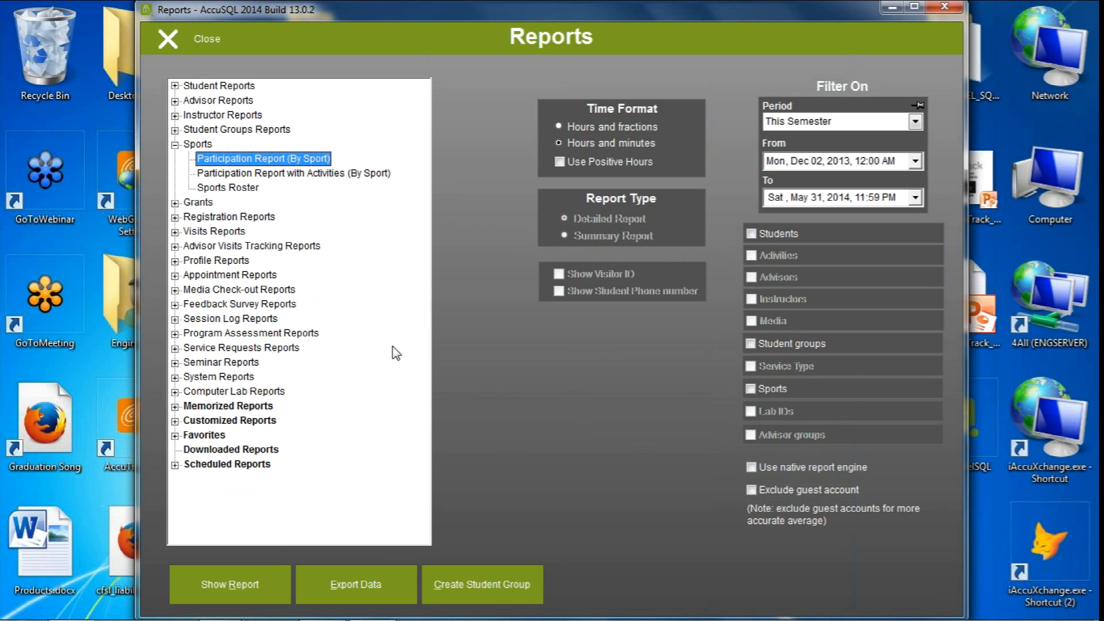
# Add the Student Profile report from Profile Reports to favorites, available to any user and without tooltip info
pyautogui.click(175, 261)
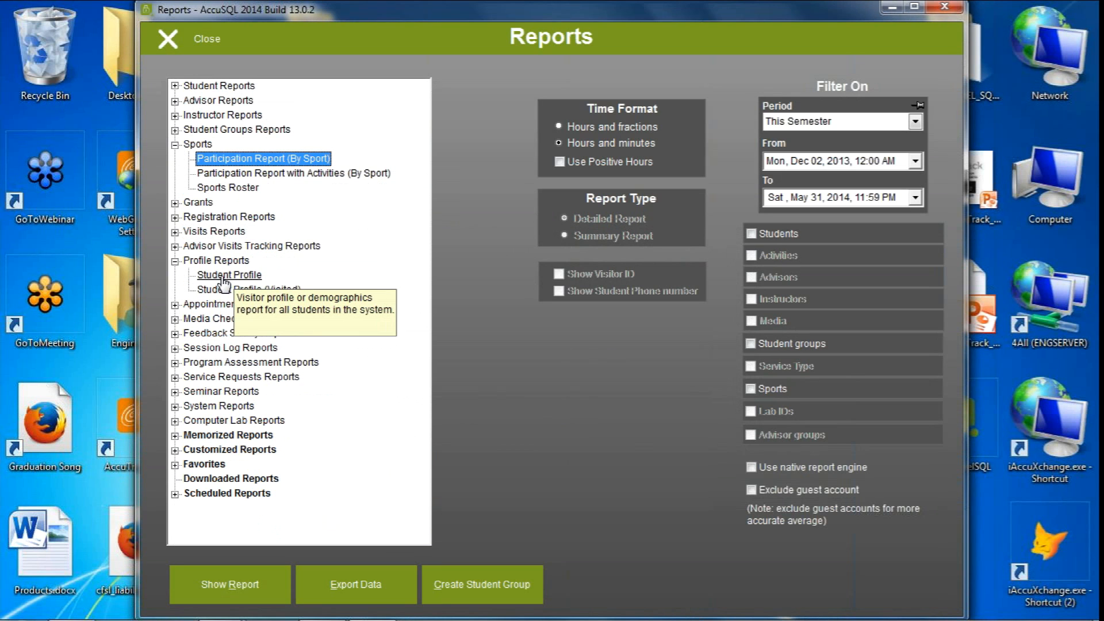
pyautogui.click(226, 276)
pyautogui.rightClick(242, 276)
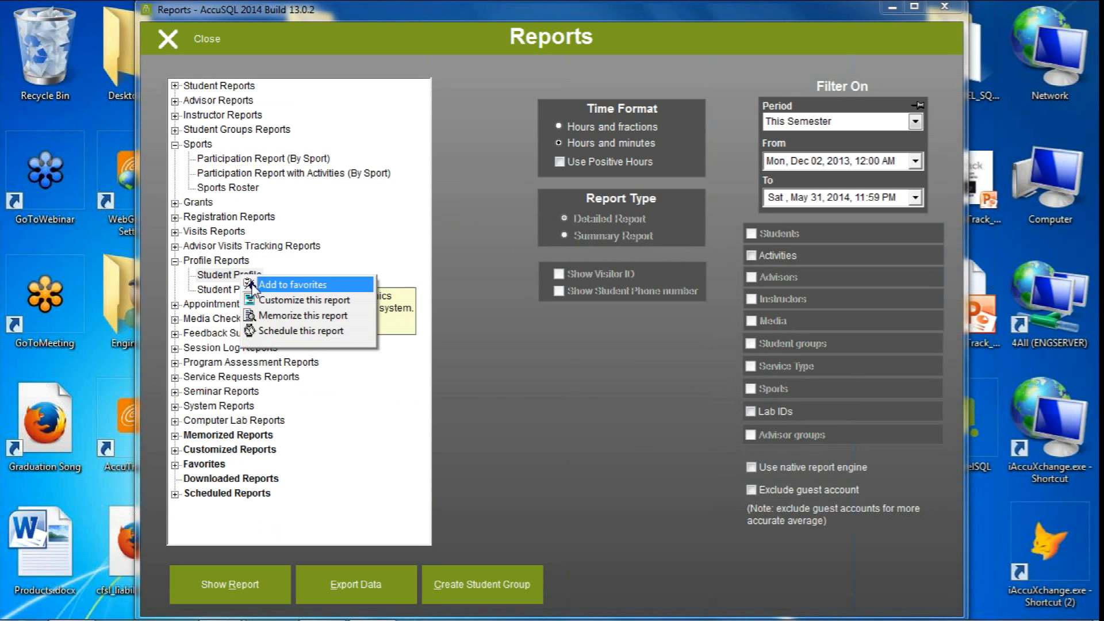
pyautogui.click(251, 285)
pyautogui.click(622, 347)
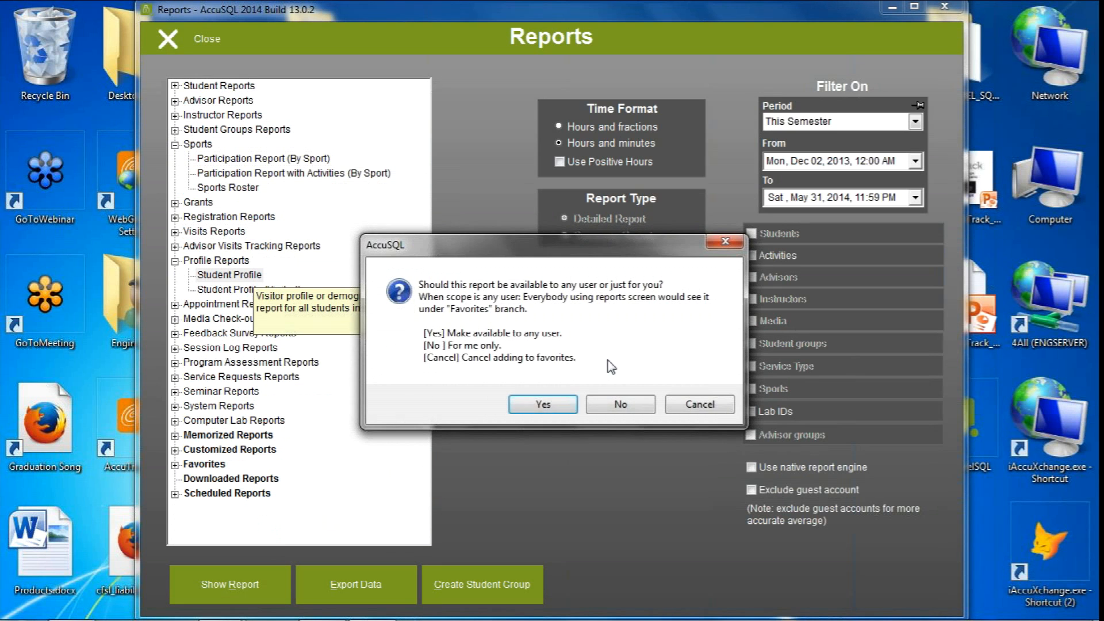
pyautogui.click(542, 404)
pyautogui.click(621, 349)
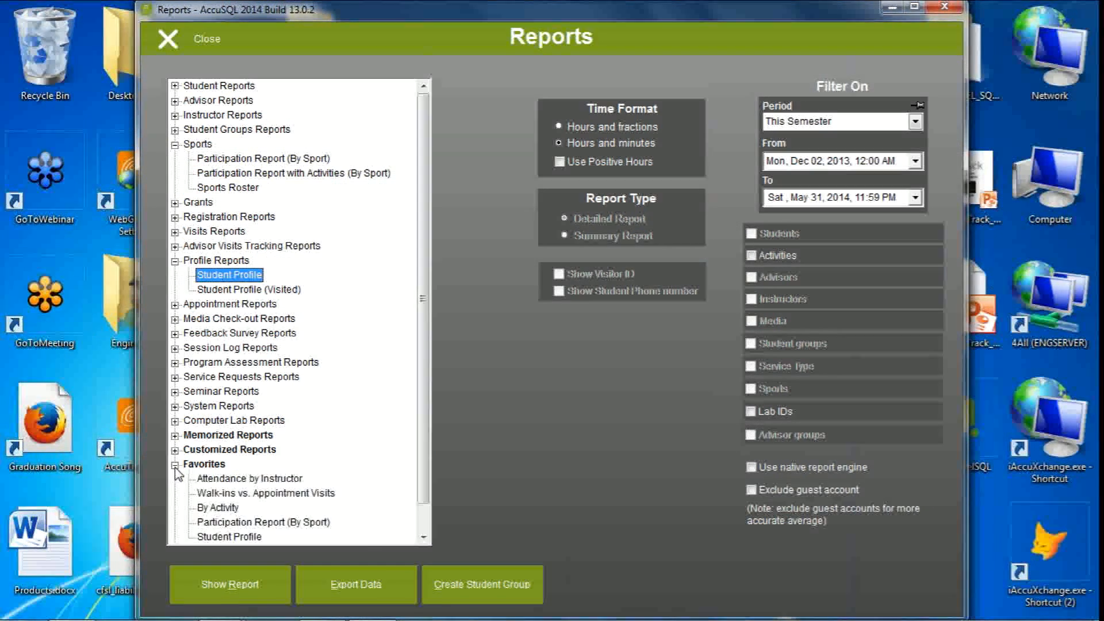
# Review the reports saved under Favorites, select By Activity in Visits Reports, and close the reports
pyautogui.scroll(-1, 400, 410)
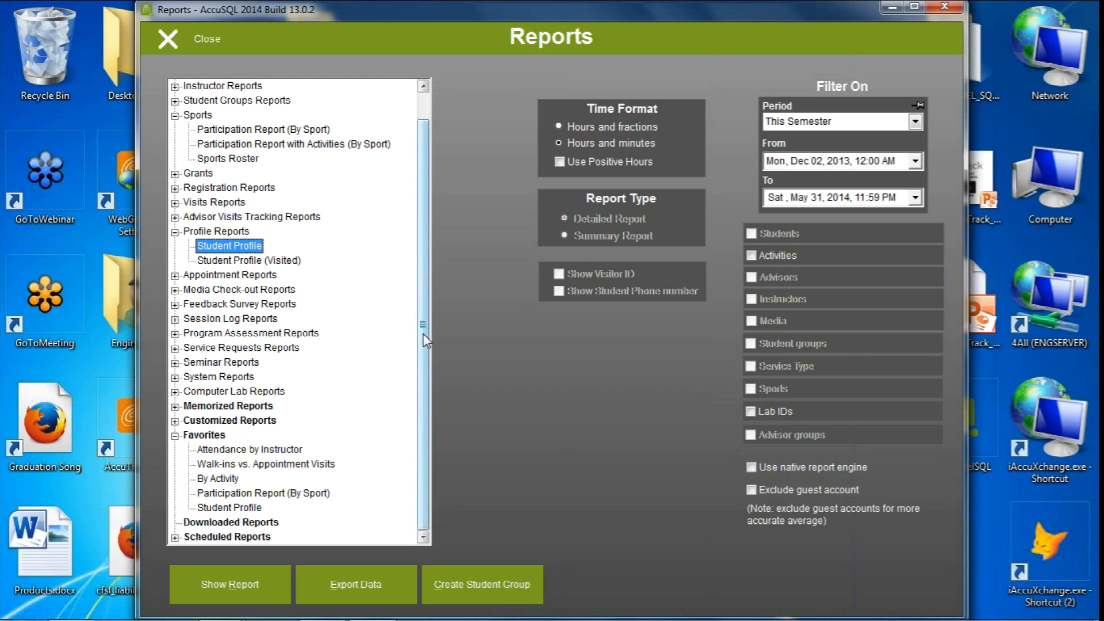
pyautogui.scroll(1, 426, 246)
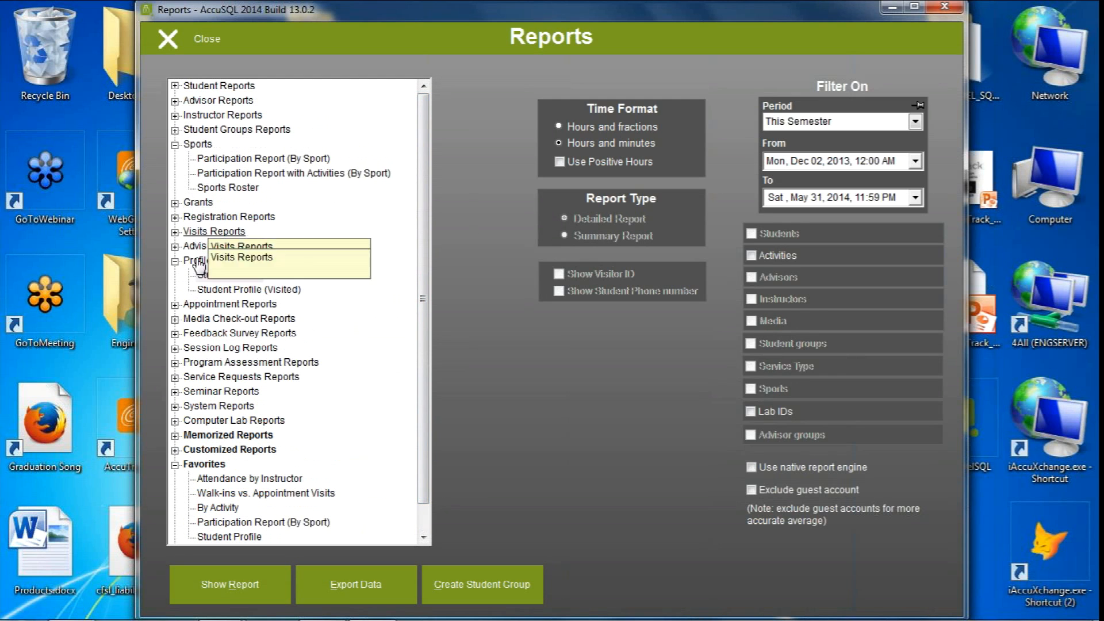
pyautogui.click(175, 231)
pyautogui.click(206, 247)
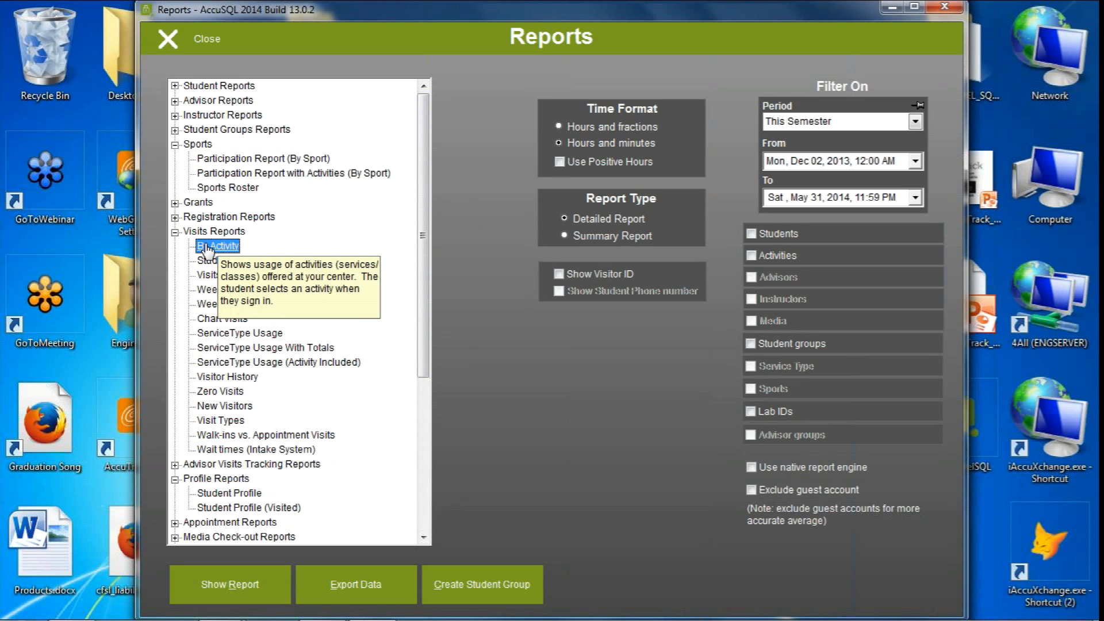
pyautogui.click(170, 38)
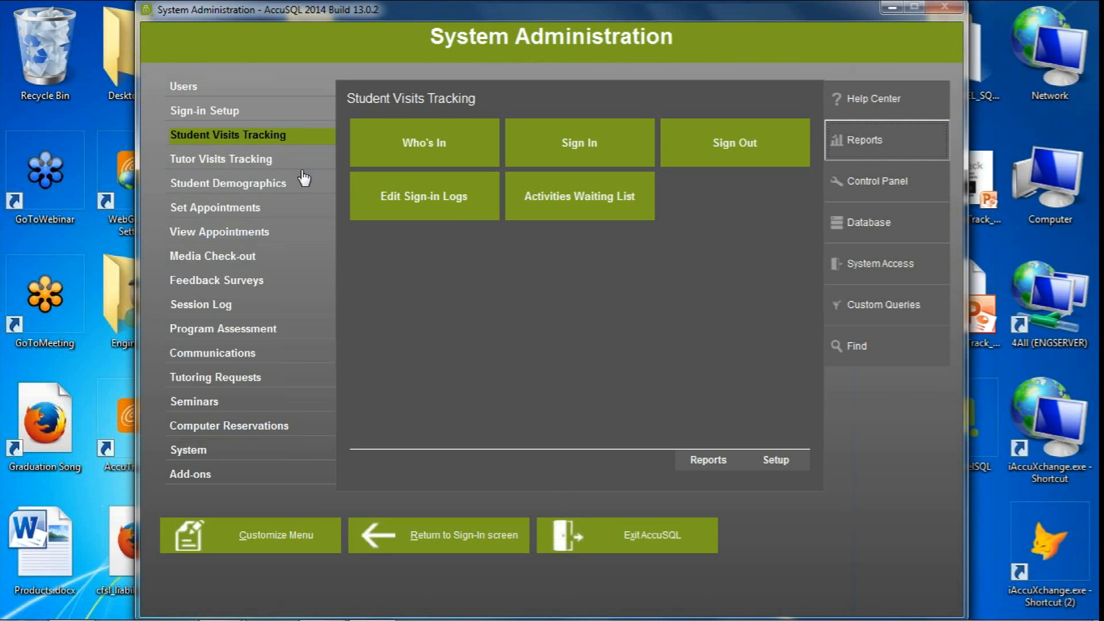
# Open the Student Visits Tracking reports and set up the By Activity report for the period This Month
pyautogui.click(707, 460)
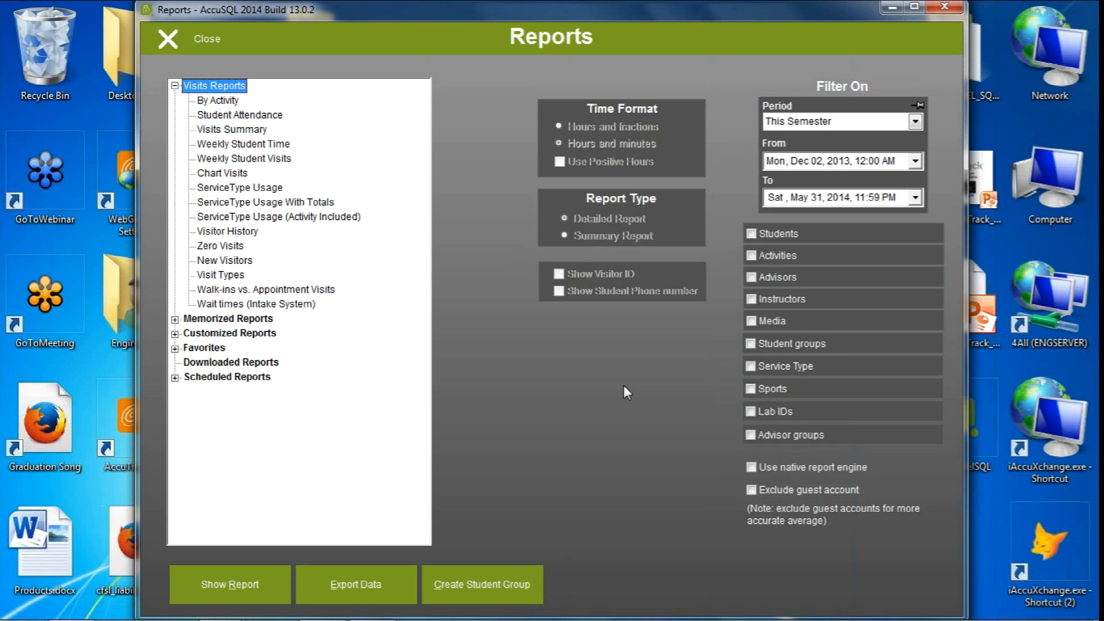
pyautogui.click(814, 122)
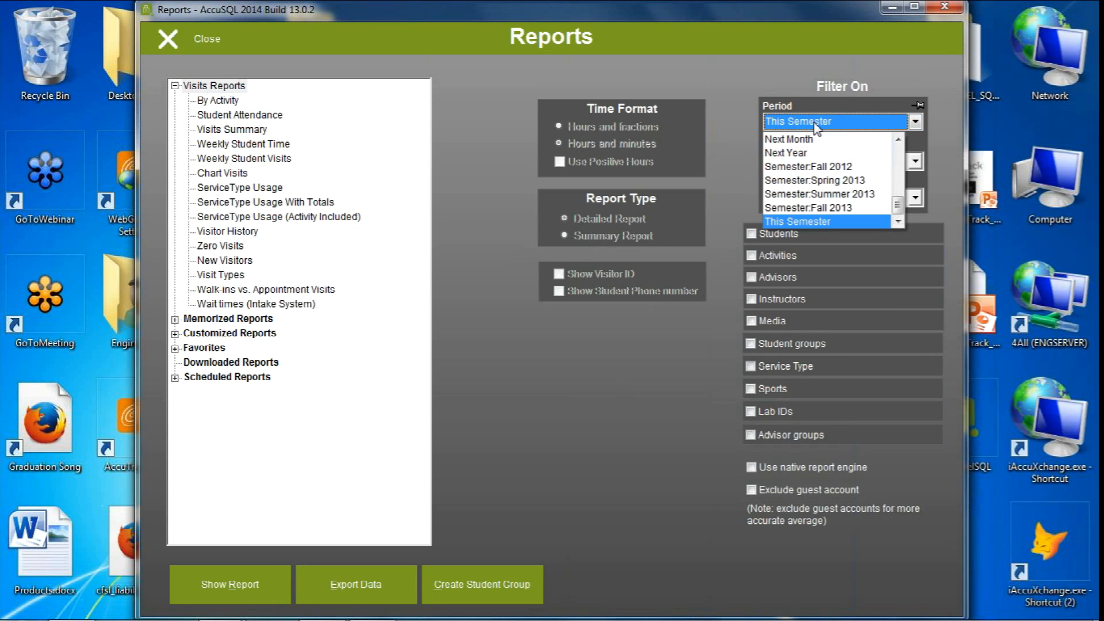
pyautogui.moveTo(897, 206); pyautogui.dragTo(898, 145)
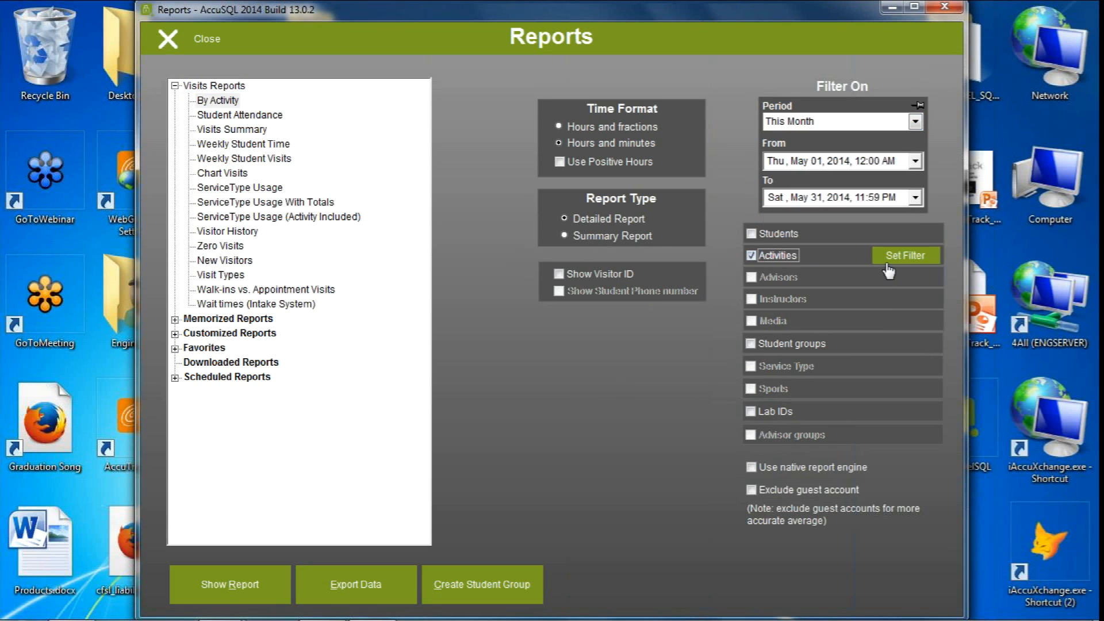
# Filter the By Activity report on all Math activities, from MAT1101 College Algebra through MAT4404 Calculus 2
pyautogui.click(915, 256)
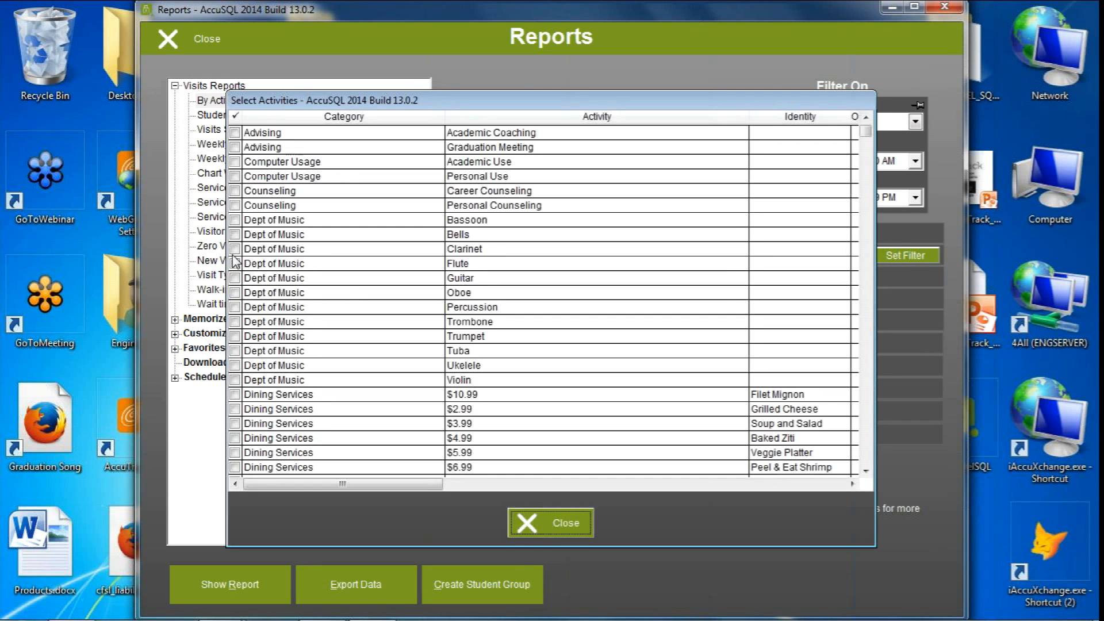
pyautogui.write('math')
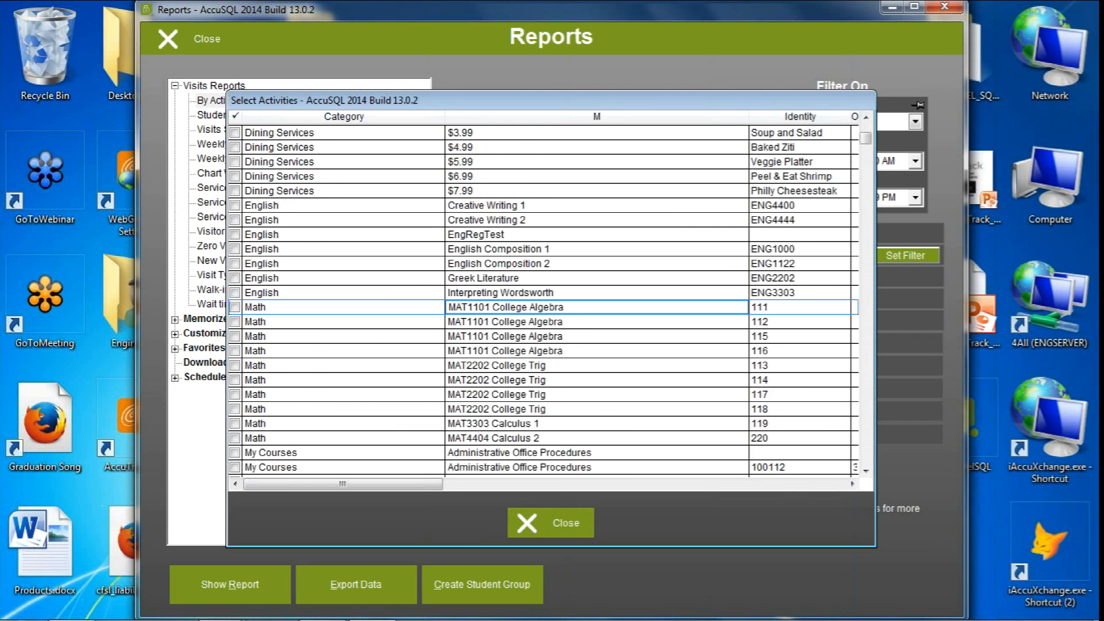
pyautogui.click(282, 308)
pyautogui.click(282, 439)
pyautogui.keyDown('shift'); pyautogui.click(275, 309); pyautogui.keyUp('shift')
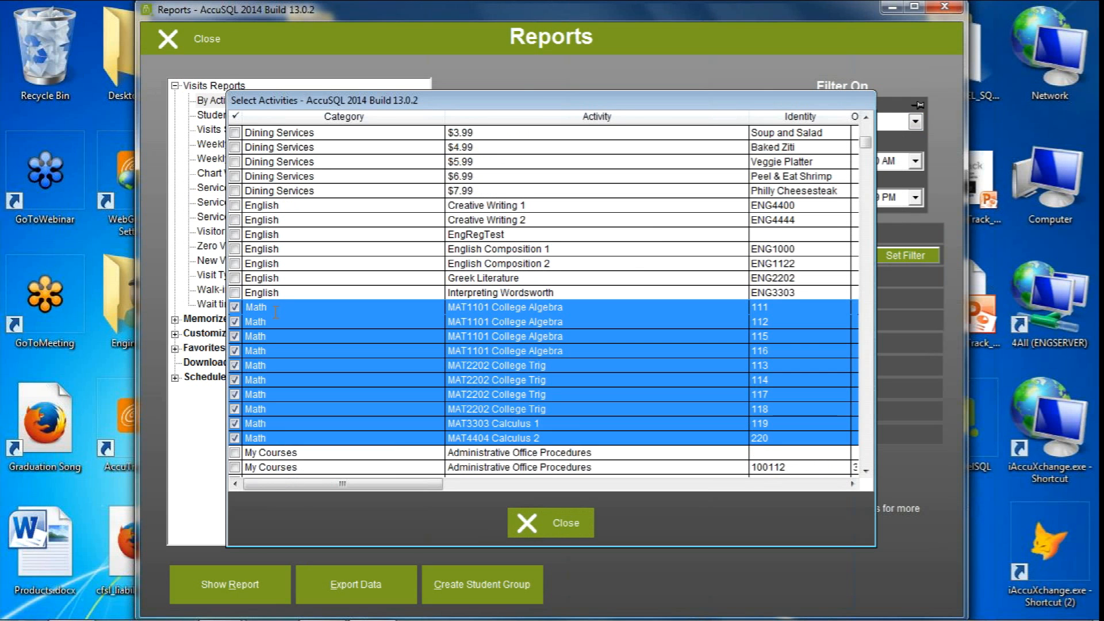
pyautogui.click(541, 520)
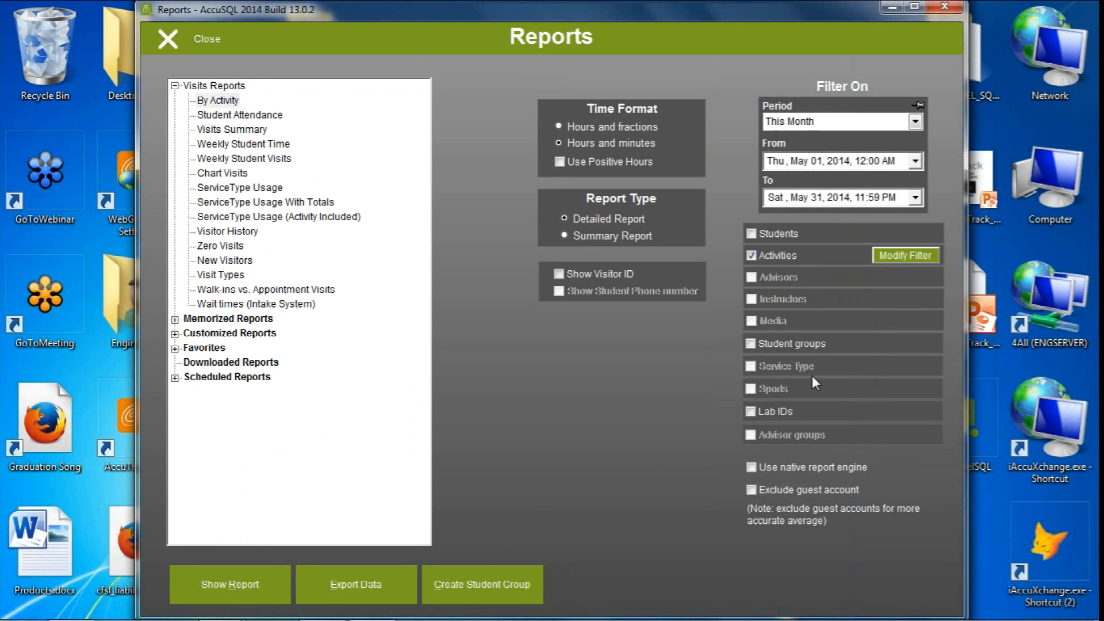
# Filter the By Activity report on the Early Alert student group
pyautogui.click(791, 345)
pyautogui.click(902, 343)
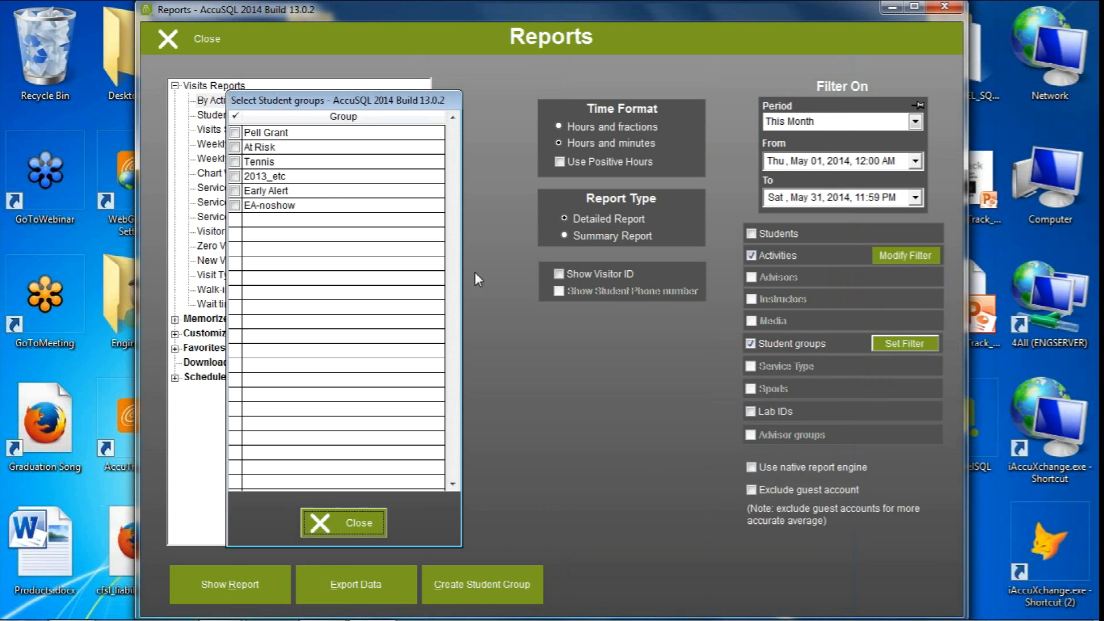
pyautogui.click(246, 193)
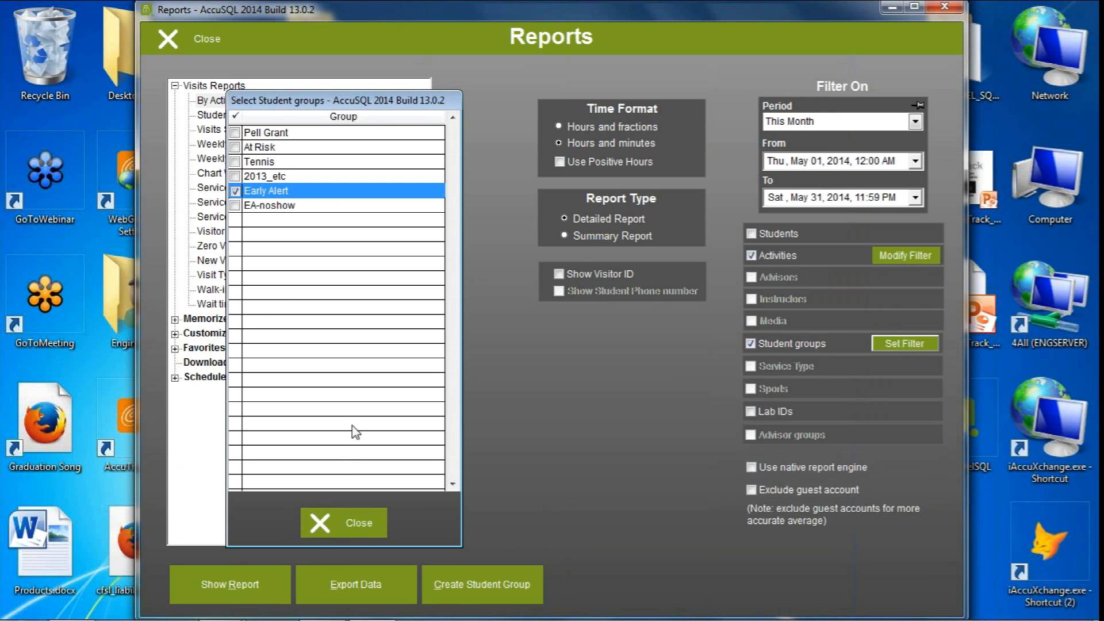
pyautogui.click(345, 523)
# Try to show the filtered By Activity report, and return to System Administration
pyautogui.click(228, 586)
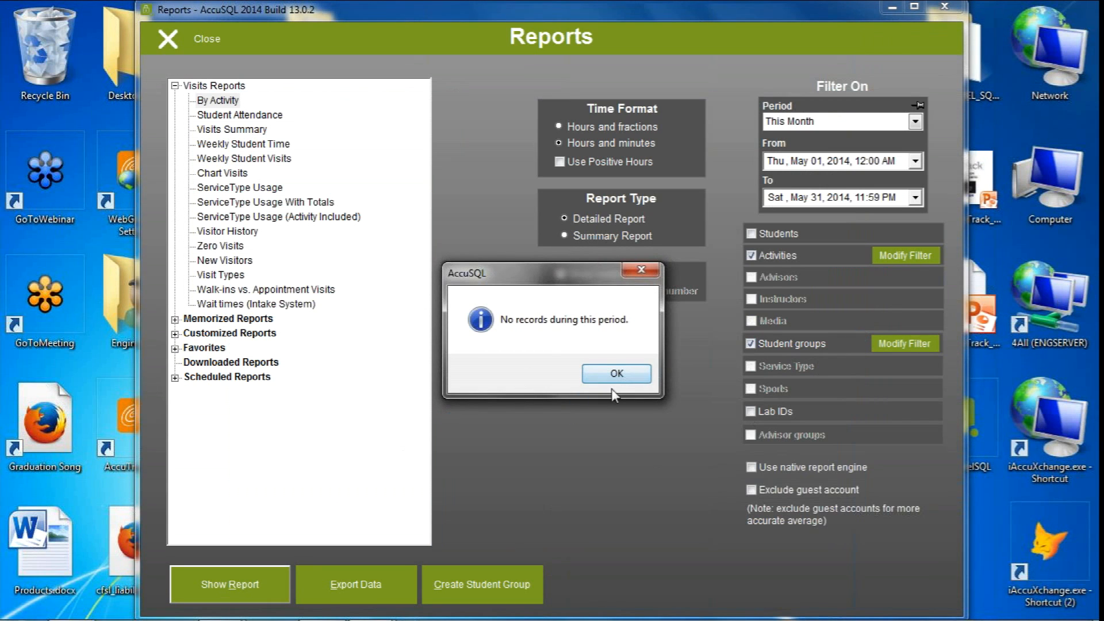
pyautogui.click(613, 377)
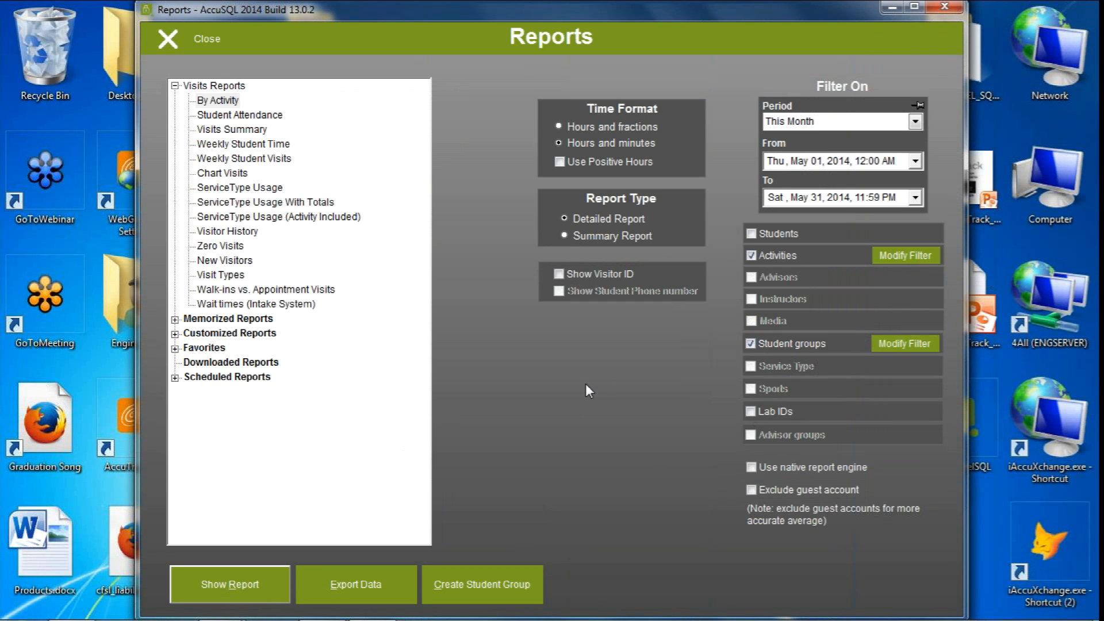
pyautogui.click(187, 46)
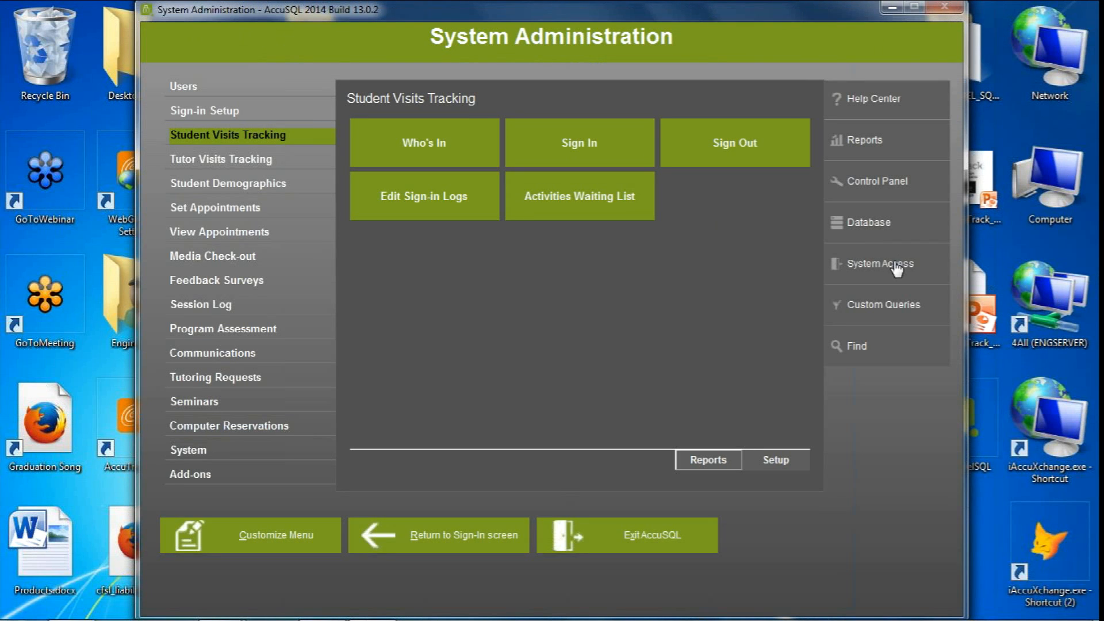
# Open the Student Visits Tracking reports and select the By Activity report with the period This Month
pyautogui.click(708, 458)
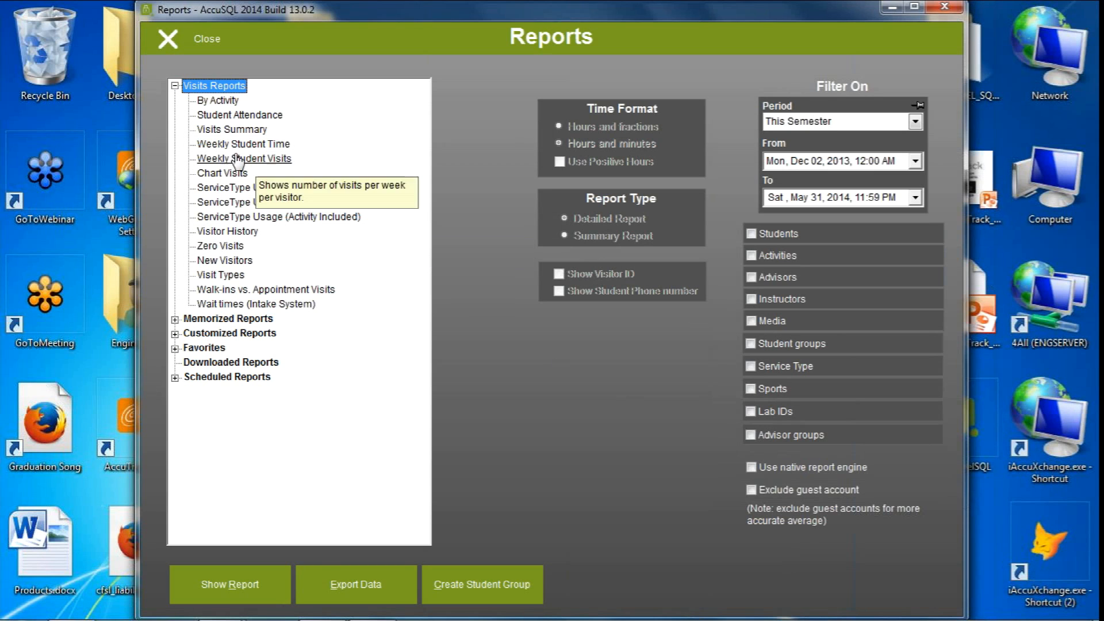
pyautogui.click(210, 102)
pyautogui.click(801, 122)
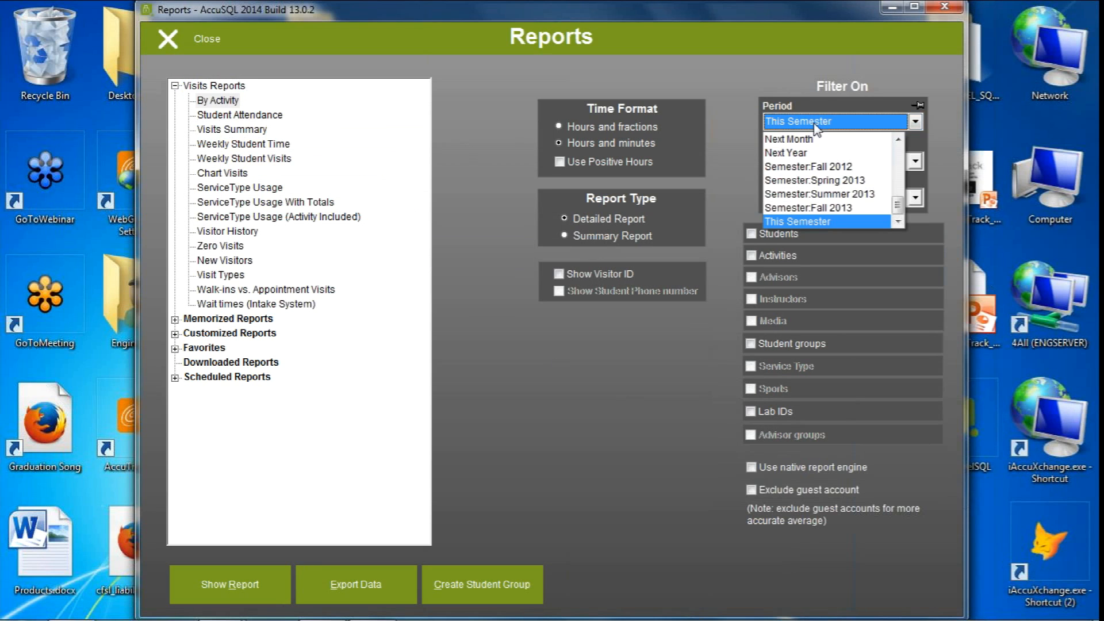
pyautogui.moveTo(895, 208); pyautogui.dragTo(898, 188)
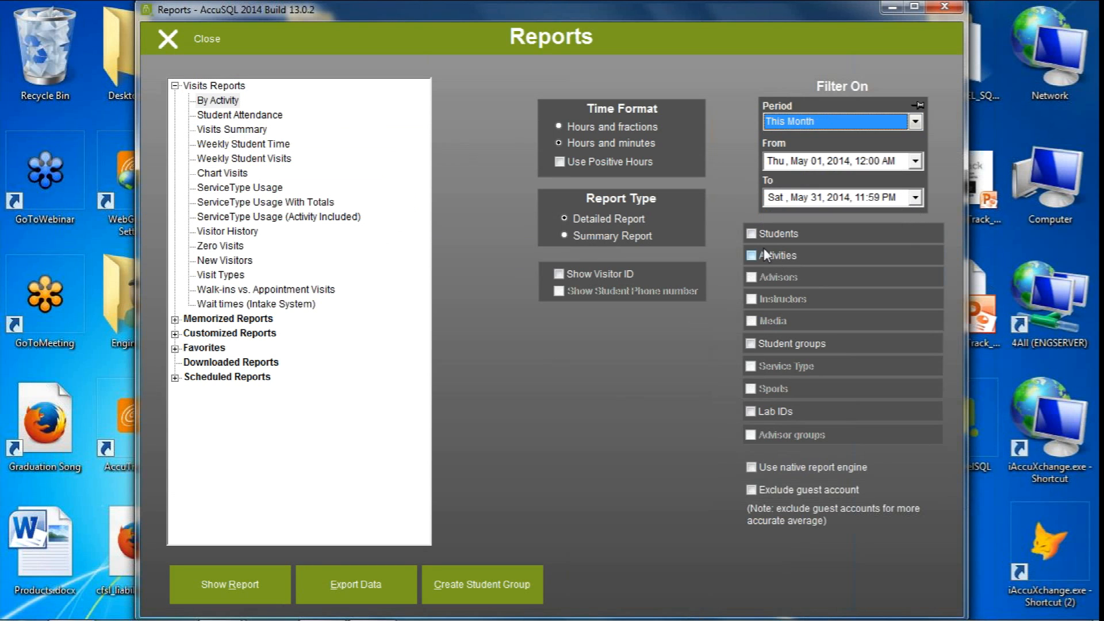
# Filter the report by activity on the Math courses, MAT1101 College Algebra through MAT4404 Calculus 2
pyautogui.click(764, 251)
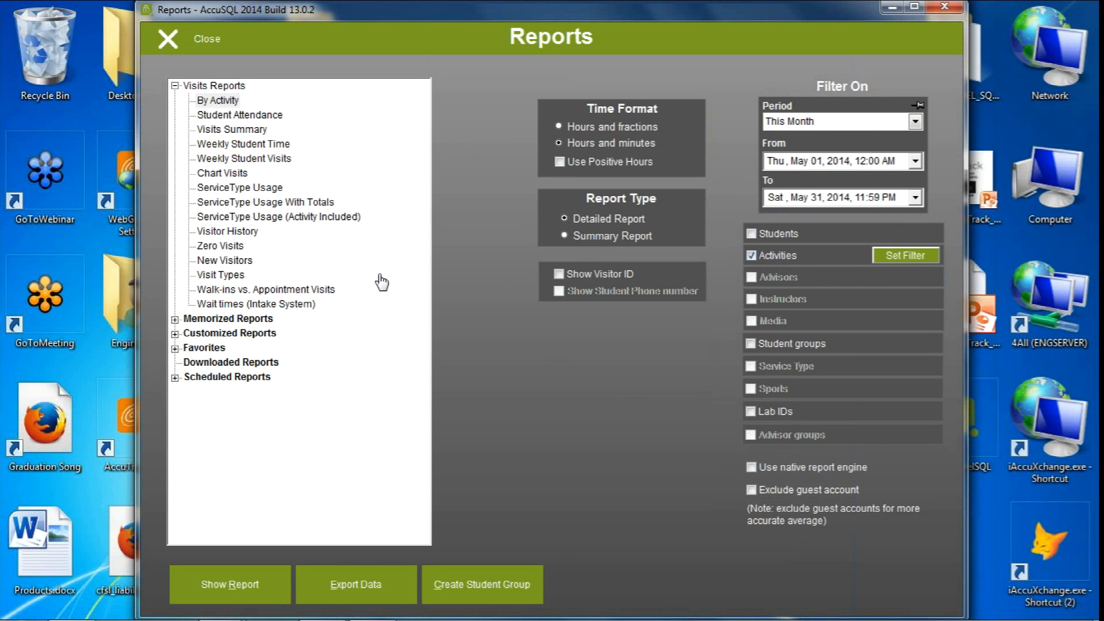
pyautogui.write('MATG')
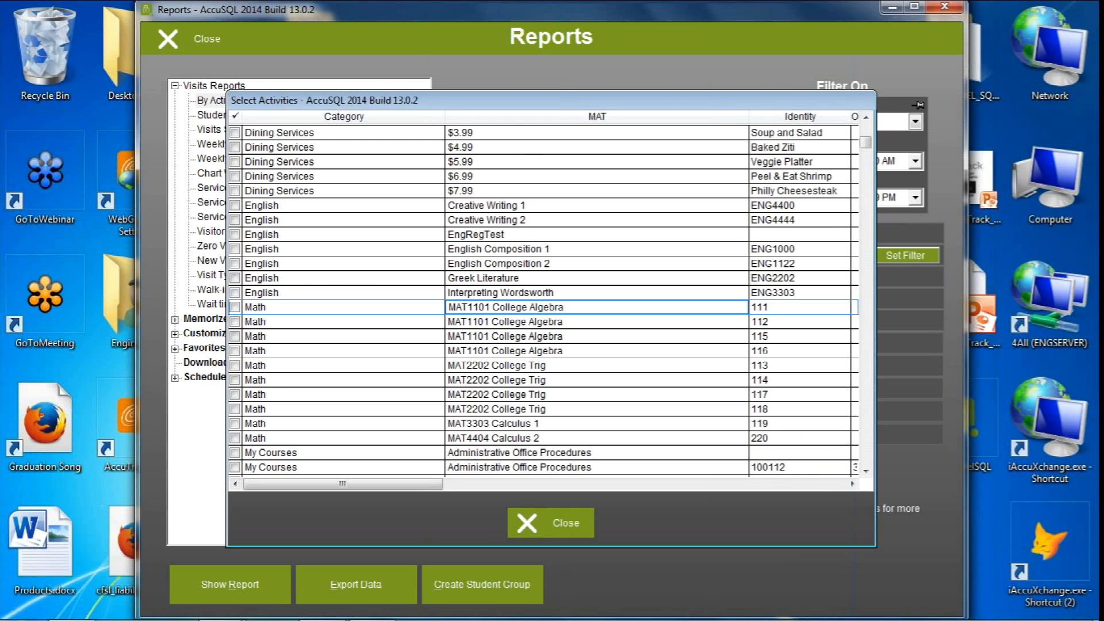
pyautogui.press('BackSpace')
pyautogui.write('H')
pyautogui.press('space')
pyautogui.click(304, 438)
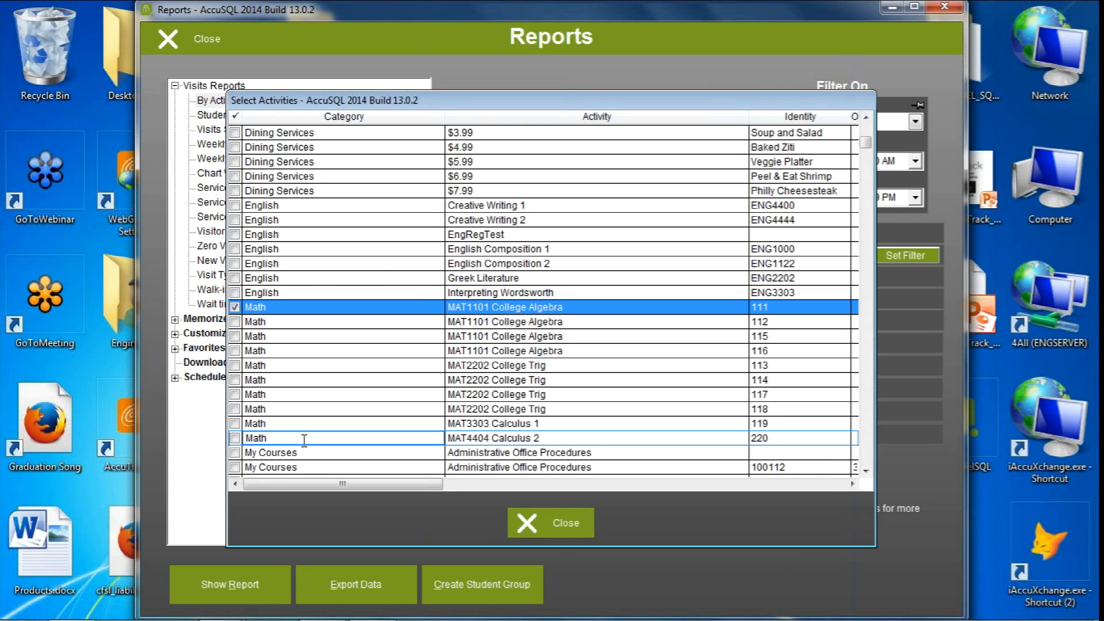
pyautogui.keyDown('shift'); pyautogui.click(304, 438); pyautogui.keyUp('shift')
pyautogui.click(563, 522)
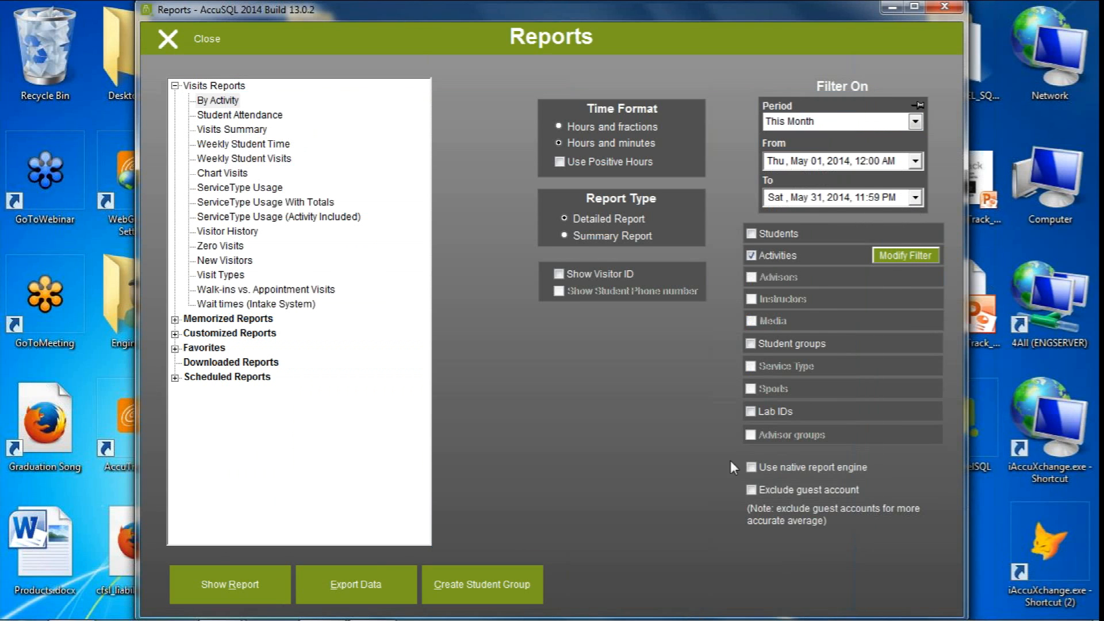
# Add a student group filter for Early Alert to the By Activity report
pyautogui.click(822, 345)
pyautogui.click(904, 343)
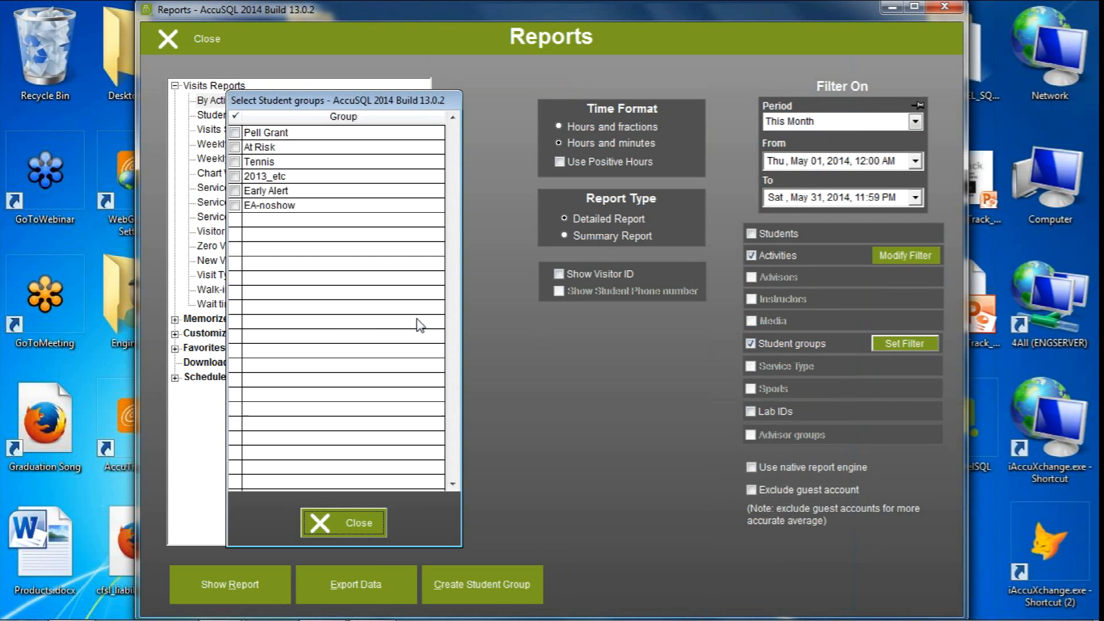
pyautogui.click(237, 191)
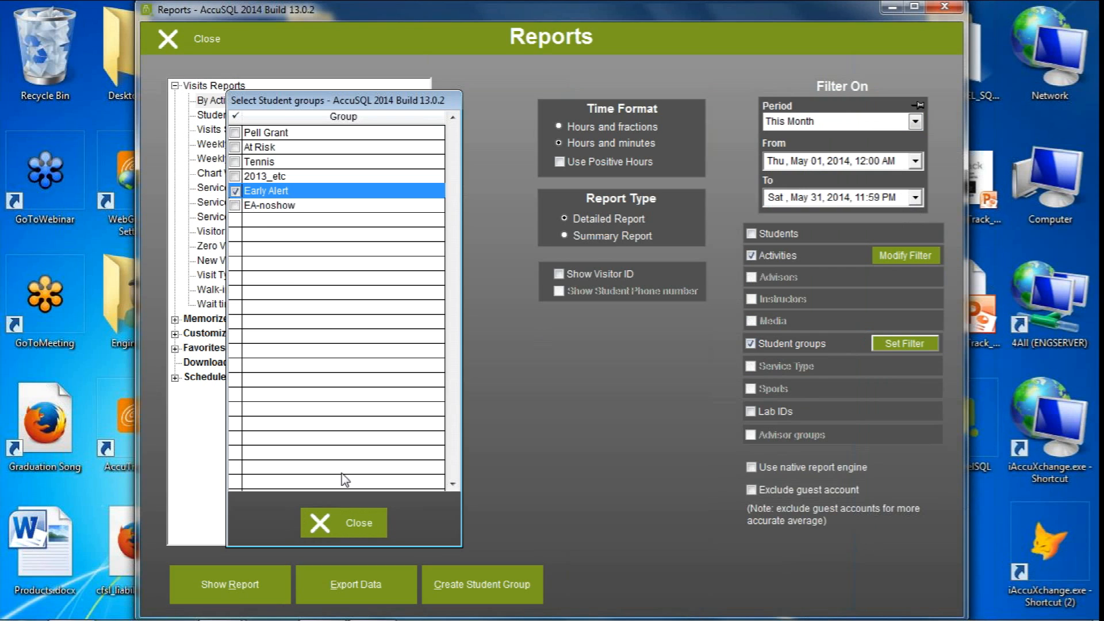
pyautogui.click(330, 524)
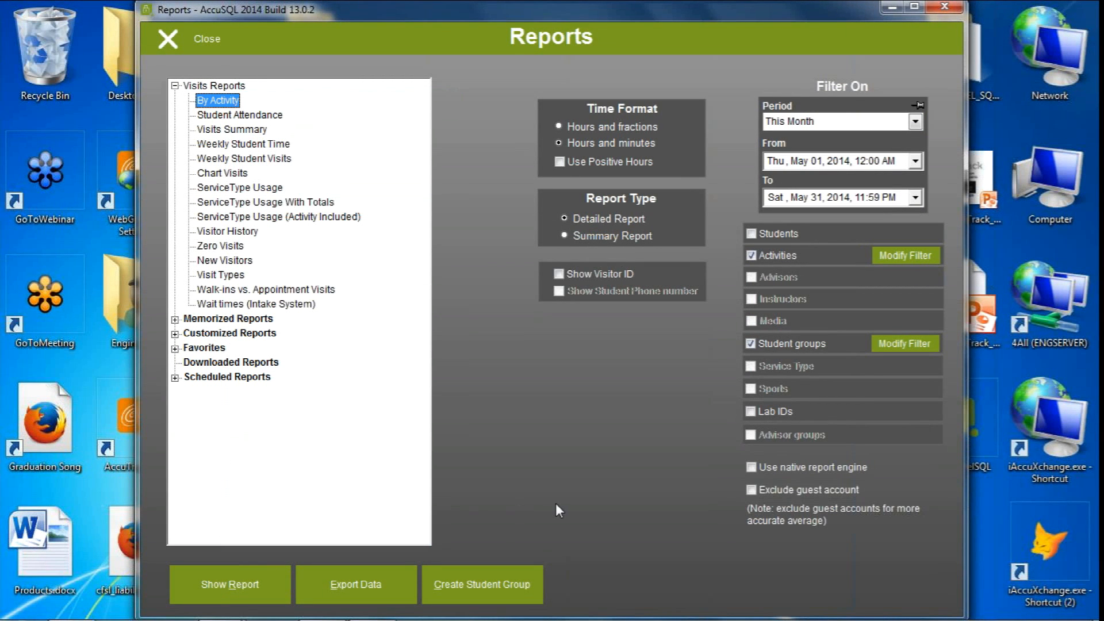
# Memorize the filtered By Activity report under the name "By Activity this mo EA", leaving its tooltip info blank
pyautogui.rightClick(218, 103)
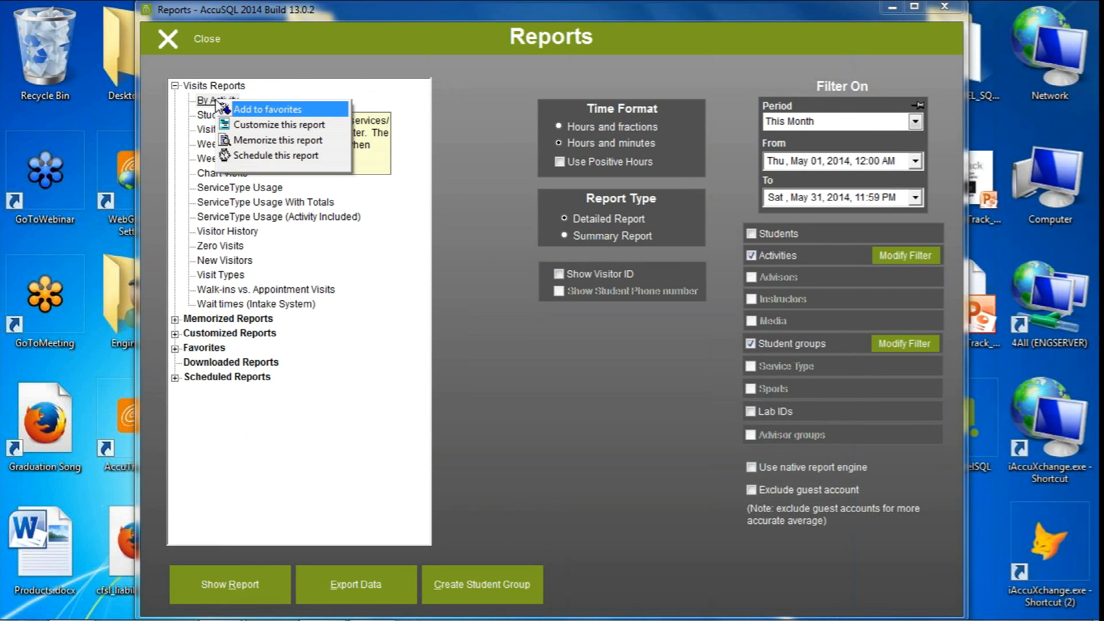
pyautogui.click(268, 141)
pyautogui.click(502, 326)
pyautogui.write('TH')
pyautogui.press('BackSpace')
pyautogui.press('BackSpace')
pyautogui.press('BackSpace')
pyautogui.press('capslock')
pyautogui.write('this mo')
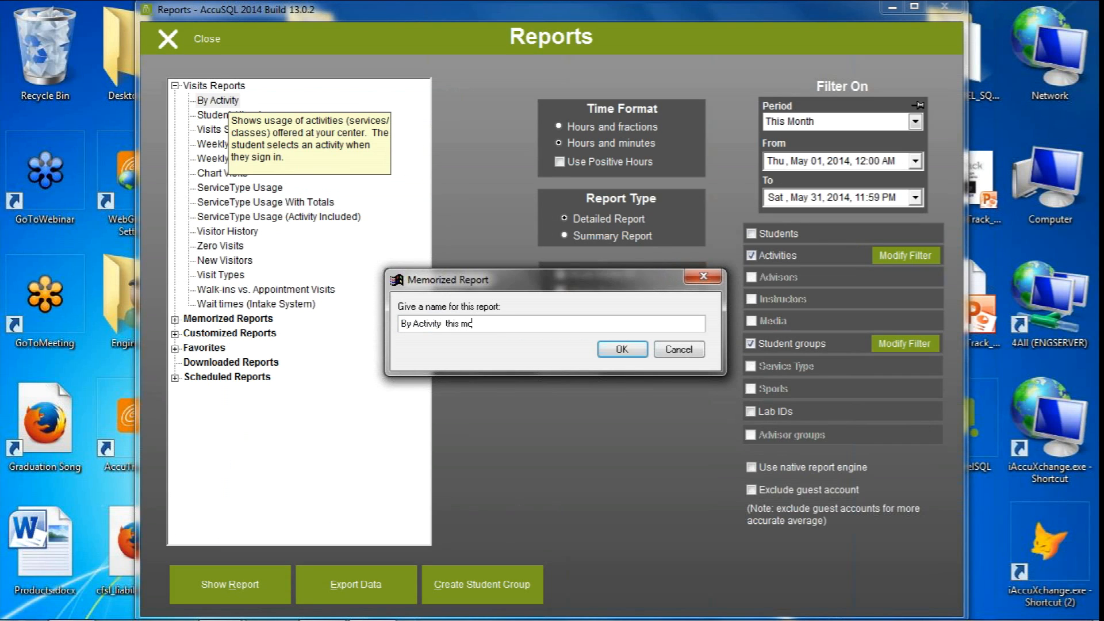
pyautogui.write(' EA')
pyautogui.click(630, 350)
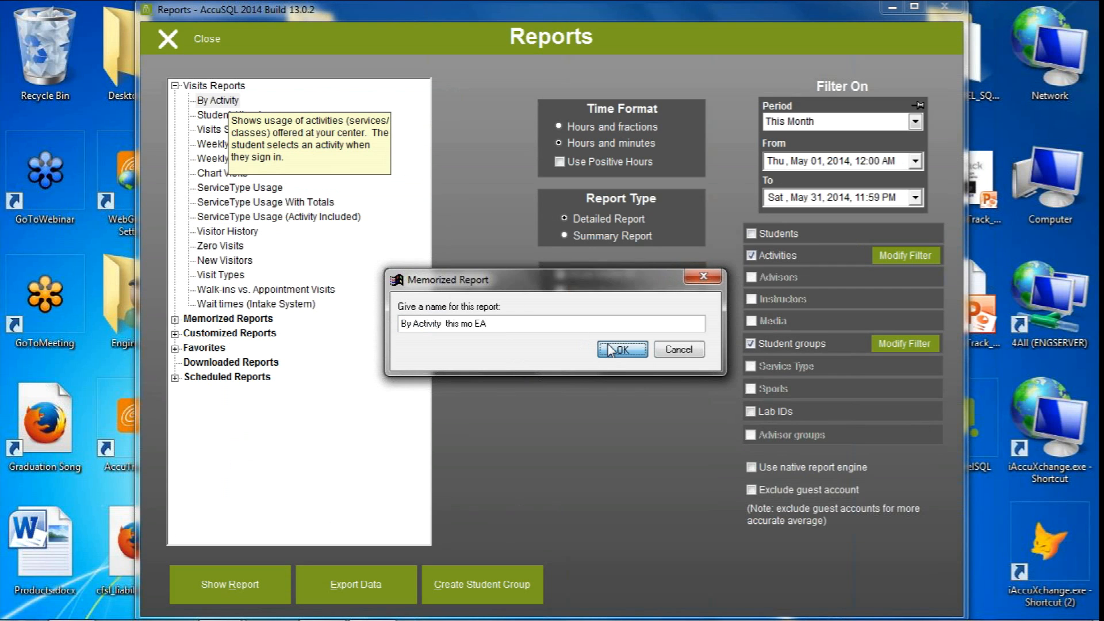
pyautogui.click(537, 405)
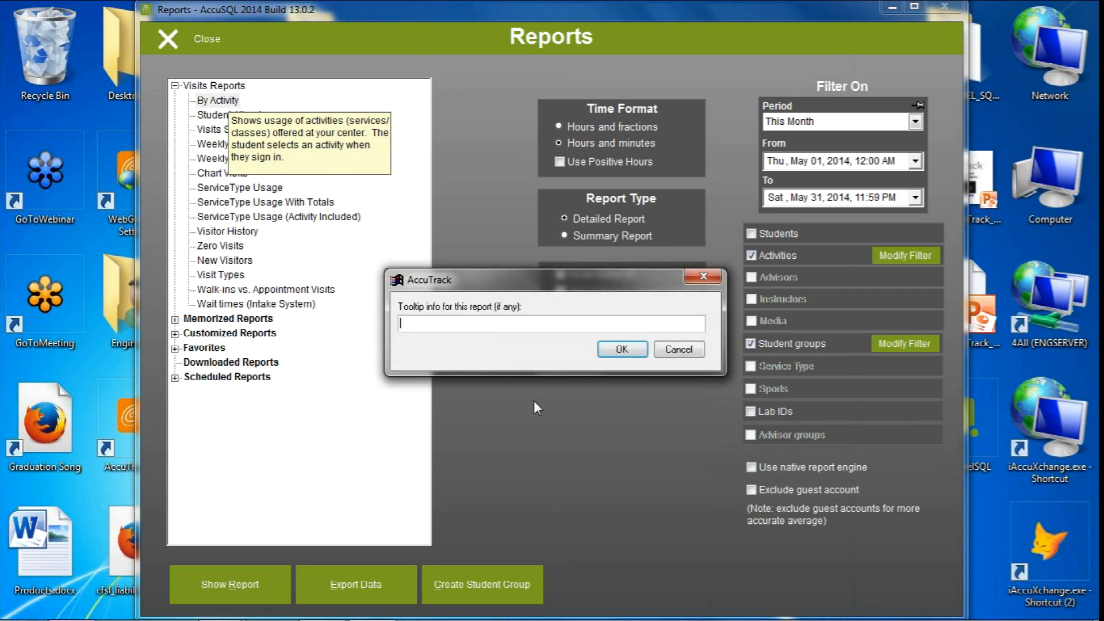
pyautogui.click(623, 349)
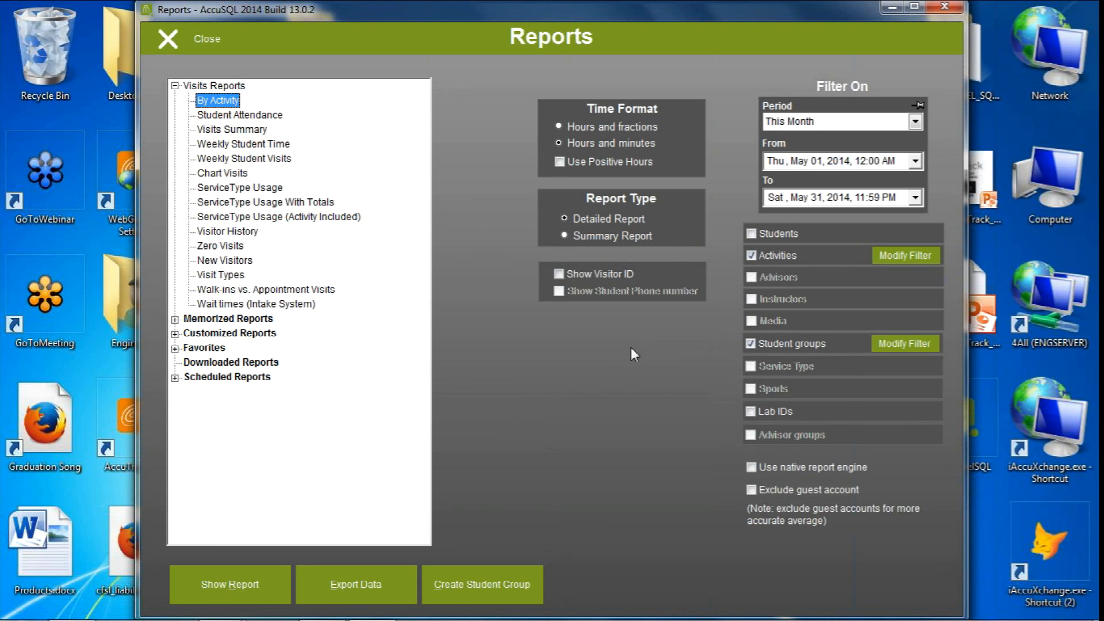
# Close and reopen the Student Visits Tracking reports, and load the memorized report "By Activity this mo EA"
pyautogui.click(191, 39)
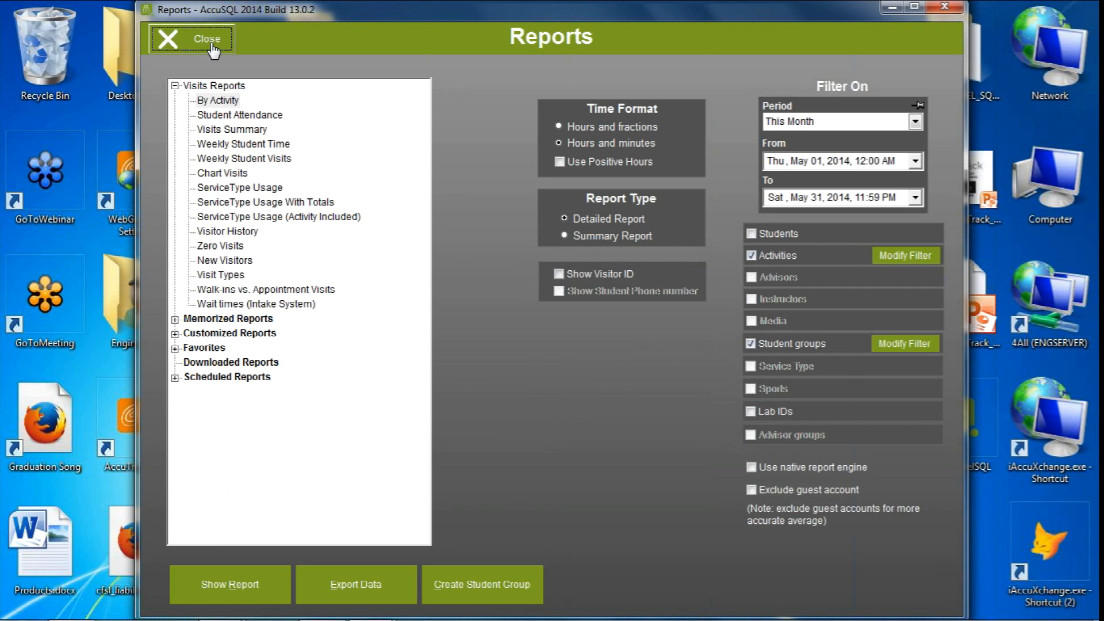
pyautogui.click(703, 459)
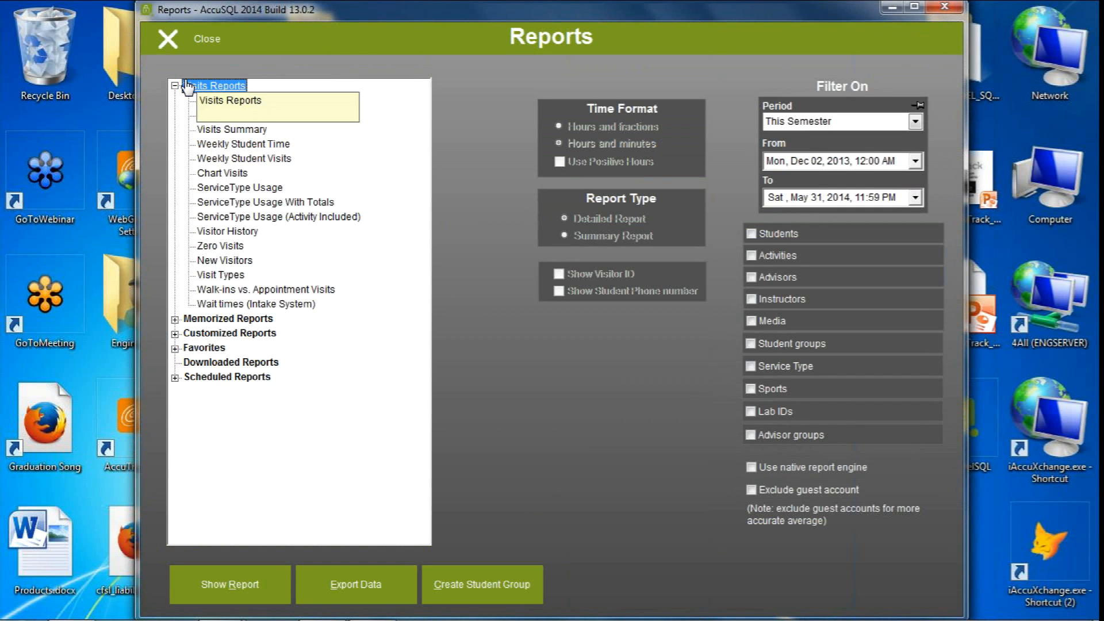
pyautogui.click(217, 100)
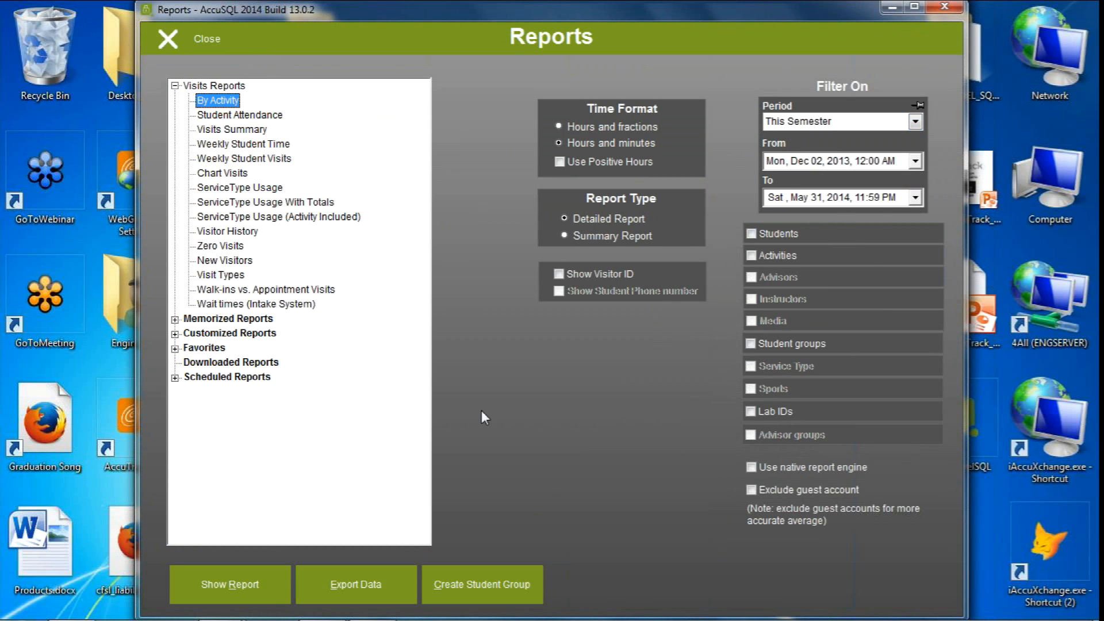
pyautogui.click(175, 319)
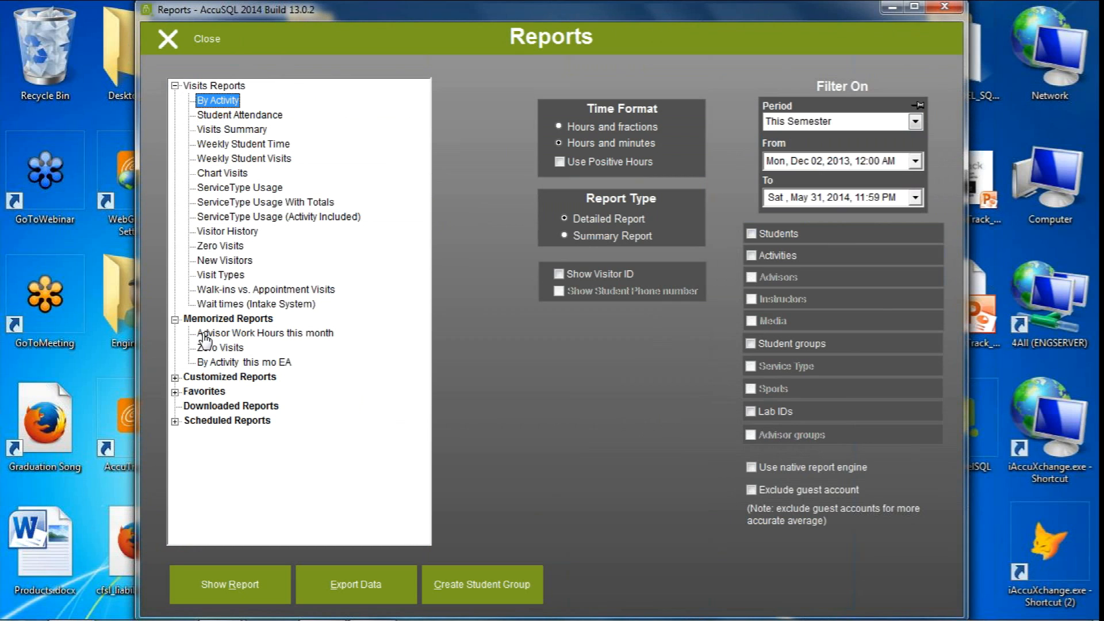
pyautogui.click(281, 364)
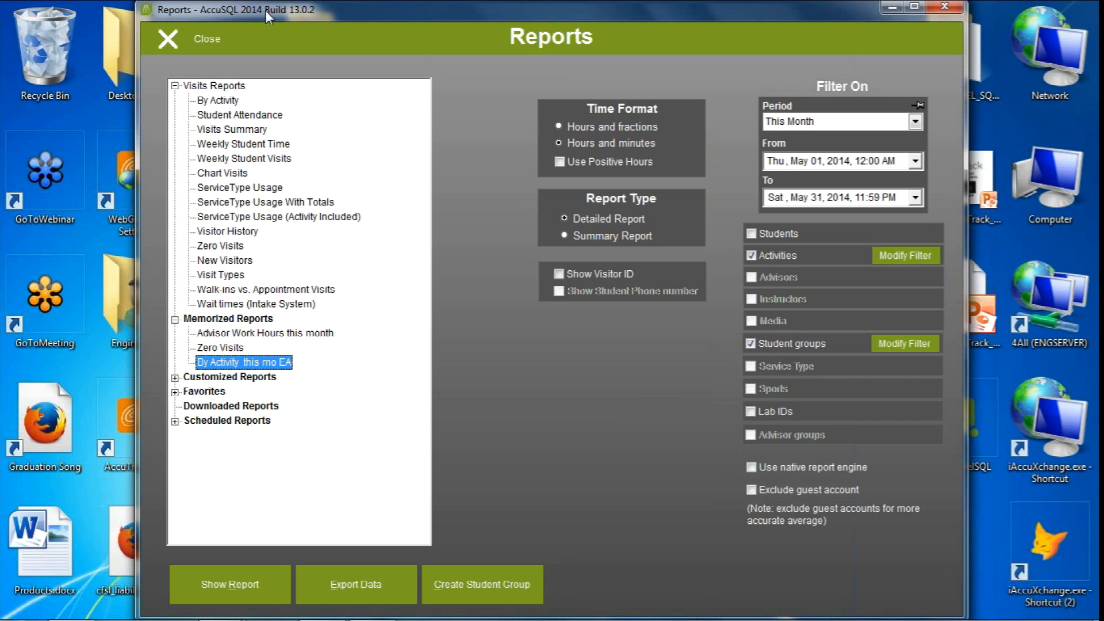
# Reopen Reports with all report categories and expand the Advisor Visits Tracking Reports and Visits Reports groups
pyautogui.click(168, 38)
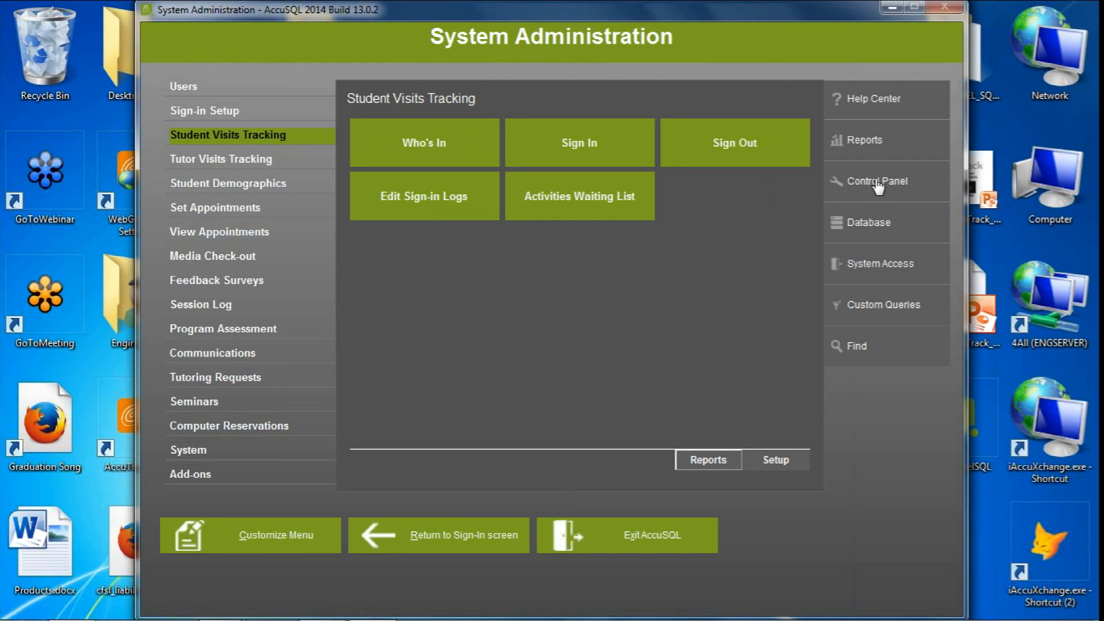
pyautogui.click(864, 140)
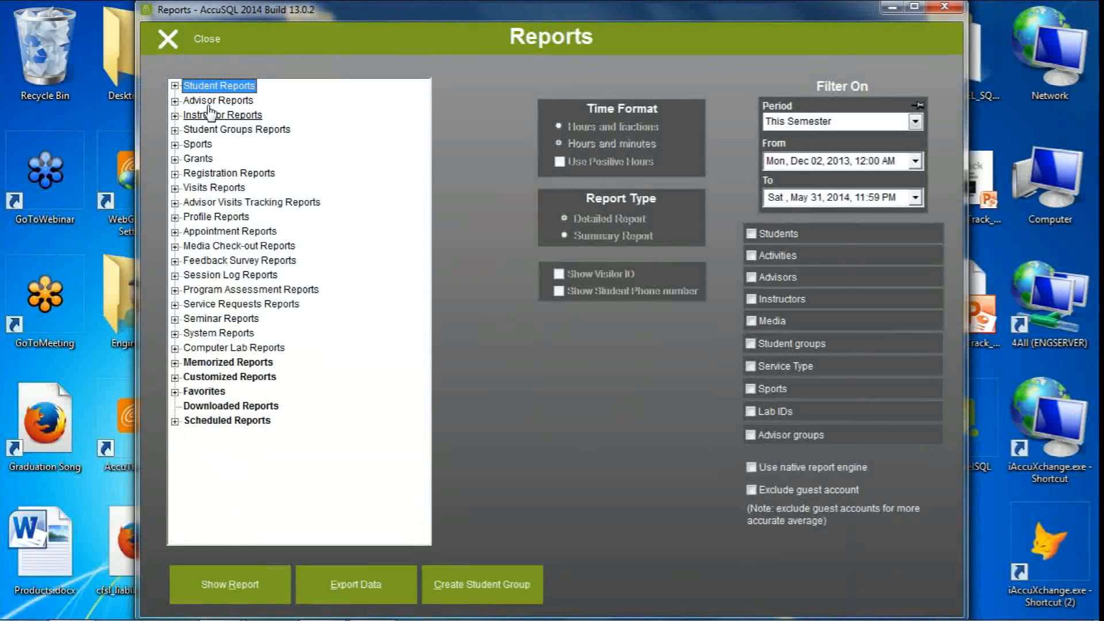
pyautogui.click(175, 203)
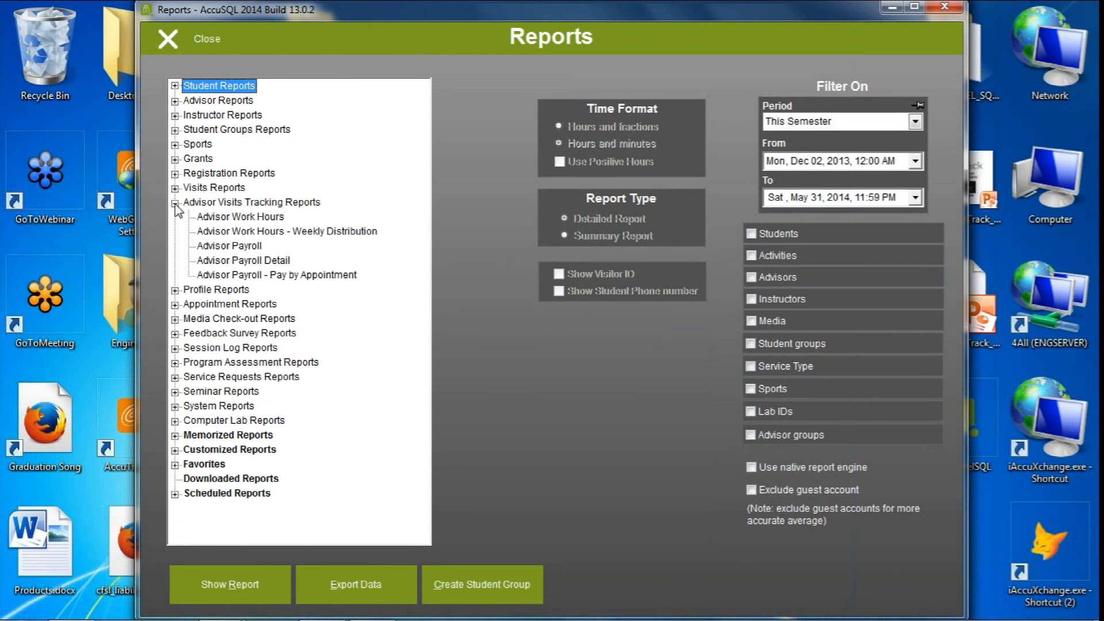
pyautogui.click(175, 188)
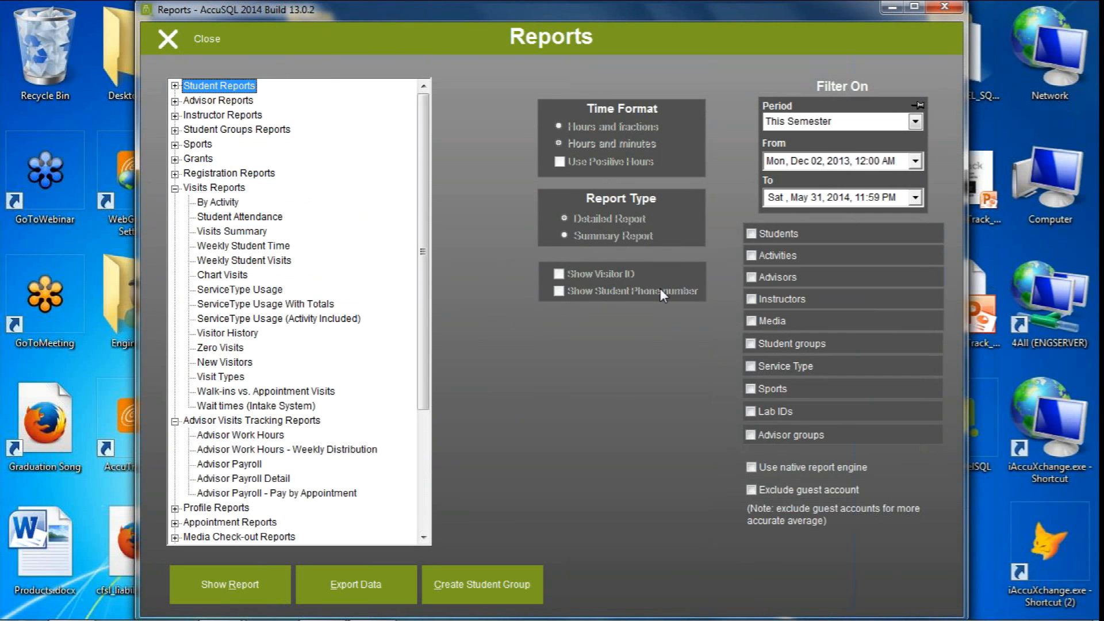
# Examine the actions available for the By Activity visits report without applying one, and close Reports
pyautogui.click(217, 202)
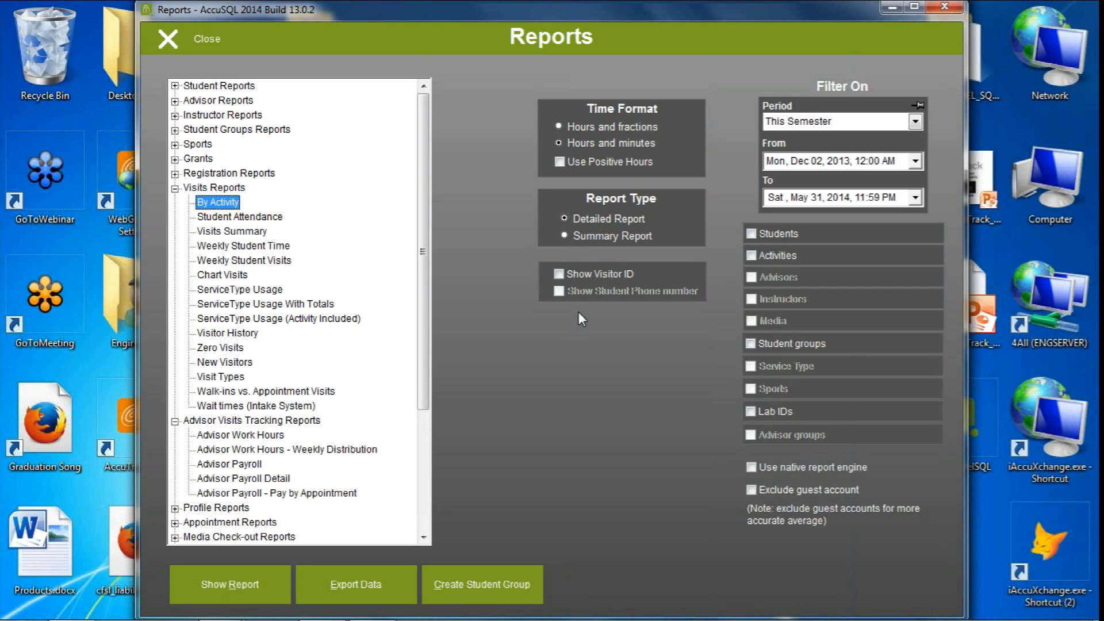
pyautogui.rightClick(235, 204)
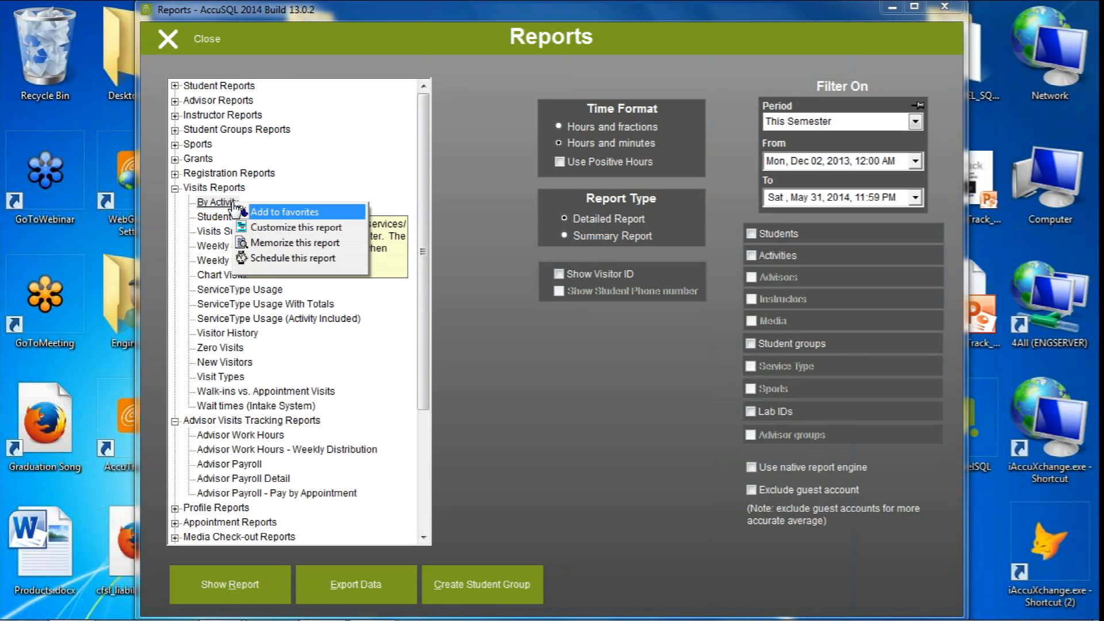
pyautogui.click(673, 419)
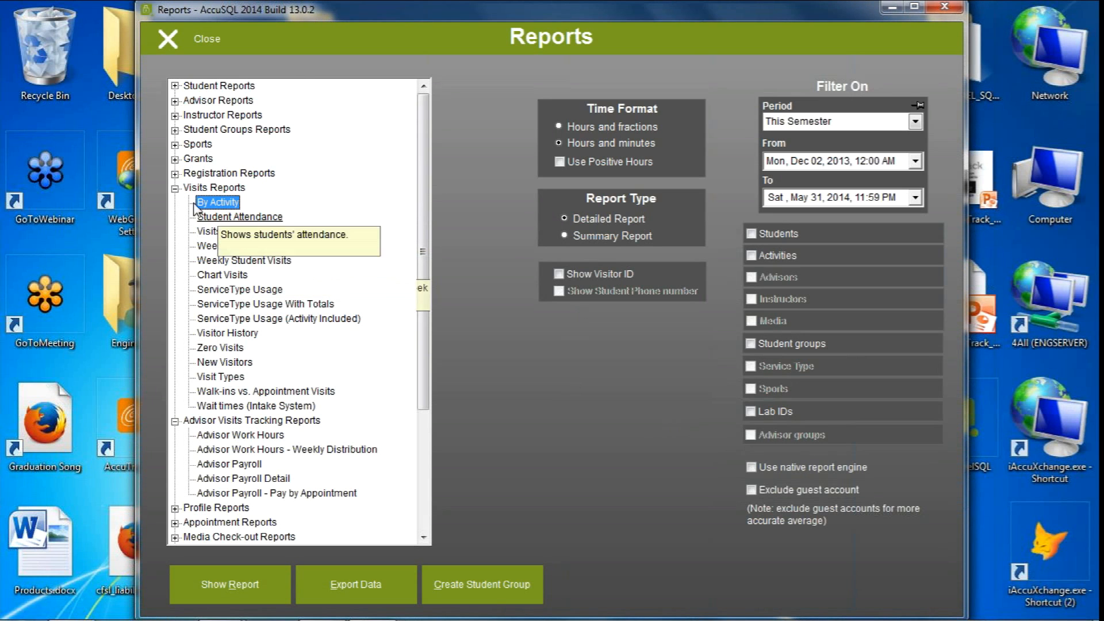
pyautogui.rightClick(237, 204)
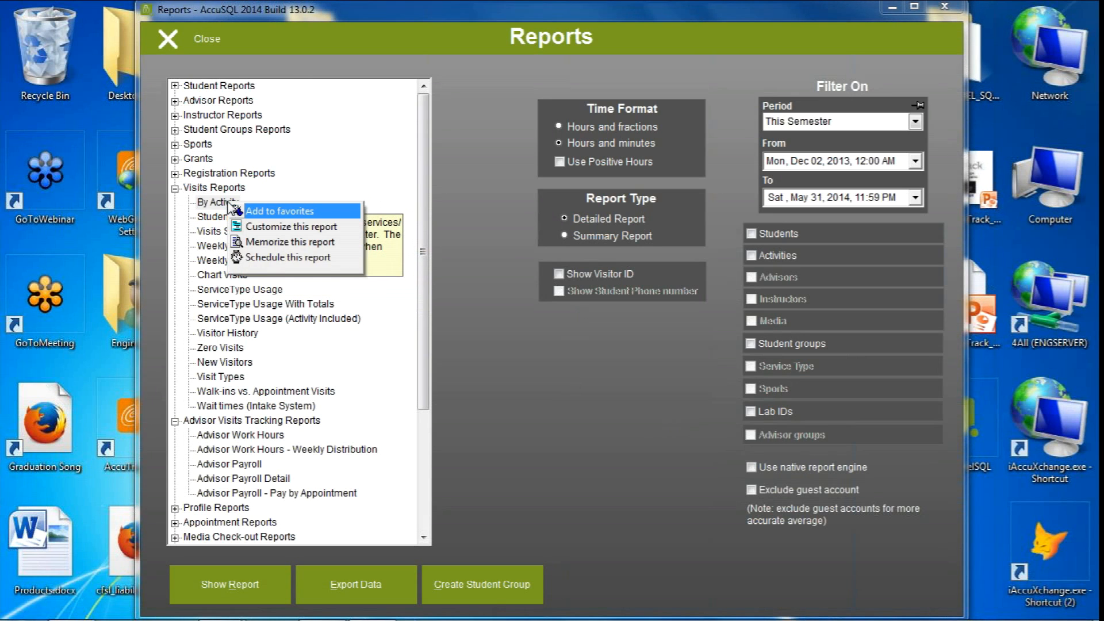
pyautogui.click(644, 392)
pyautogui.click(206, 47)
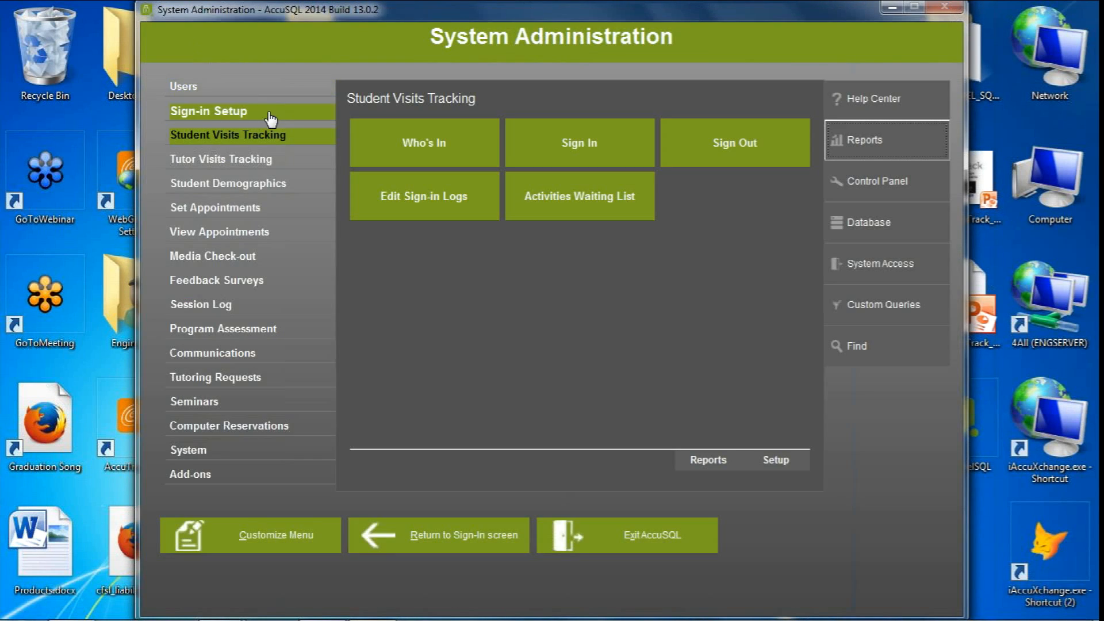
# Review profile questions 1 to 7 and their answers in the Student Demographics profile setup, ending on question 1
pyautogui.click(227, 87)
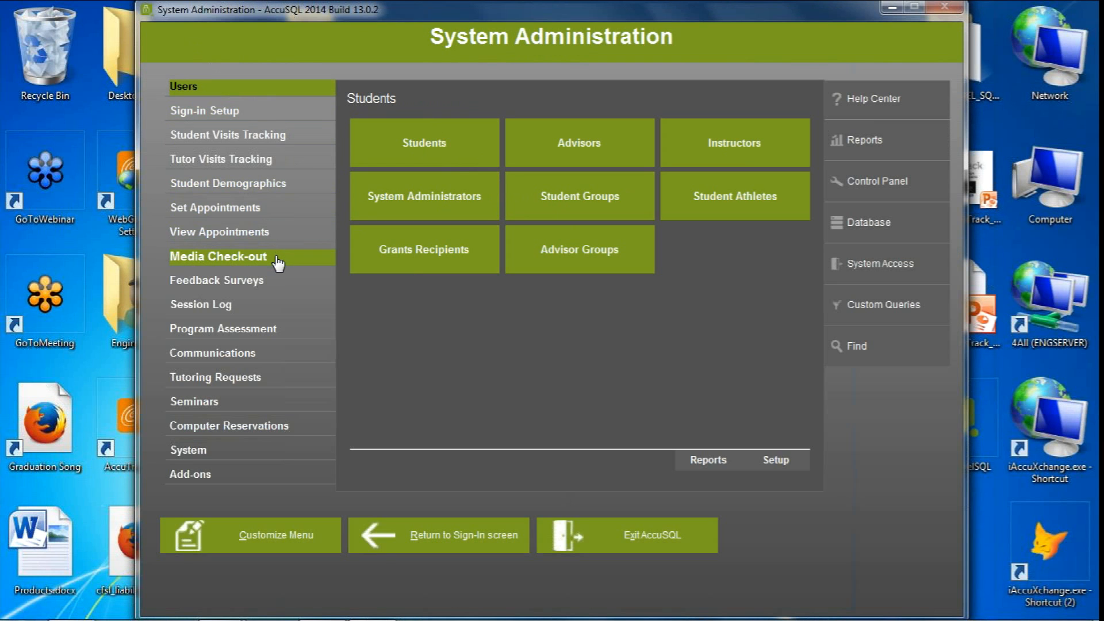
pyautogui.click(279, 184)
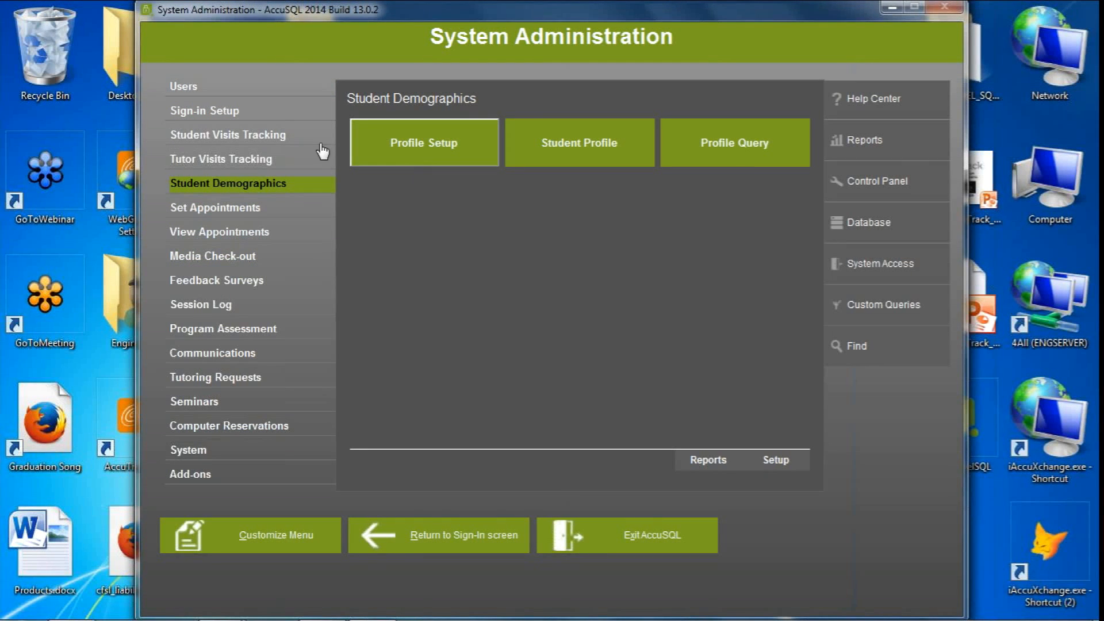
pyautogui.click(454, 140)
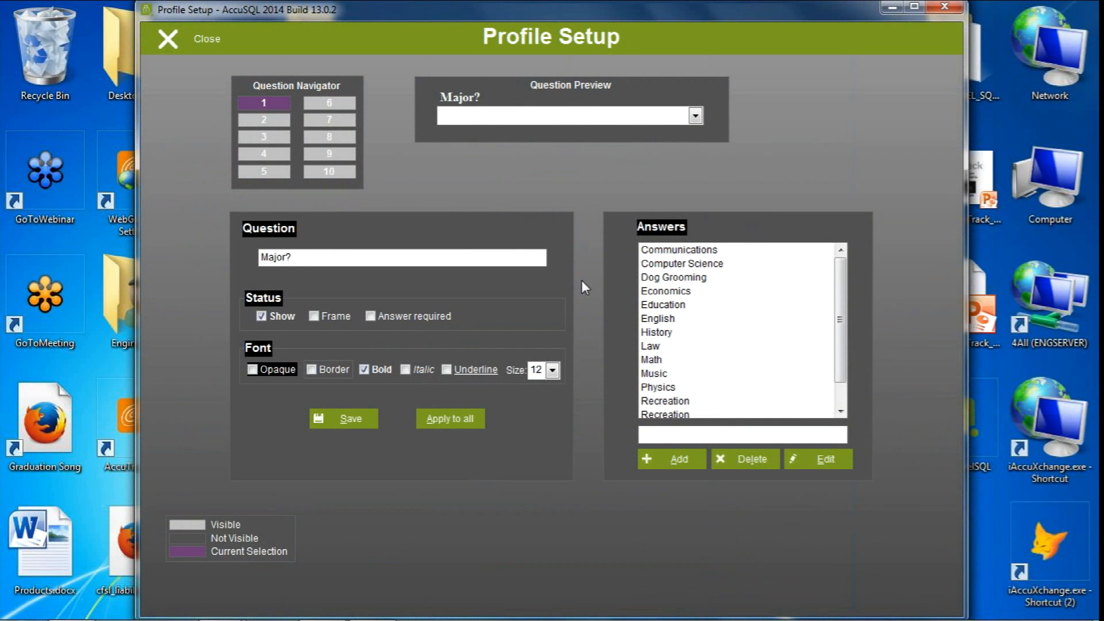
pyautogui.click(268, 118)
pyautogui.click(263, 138)
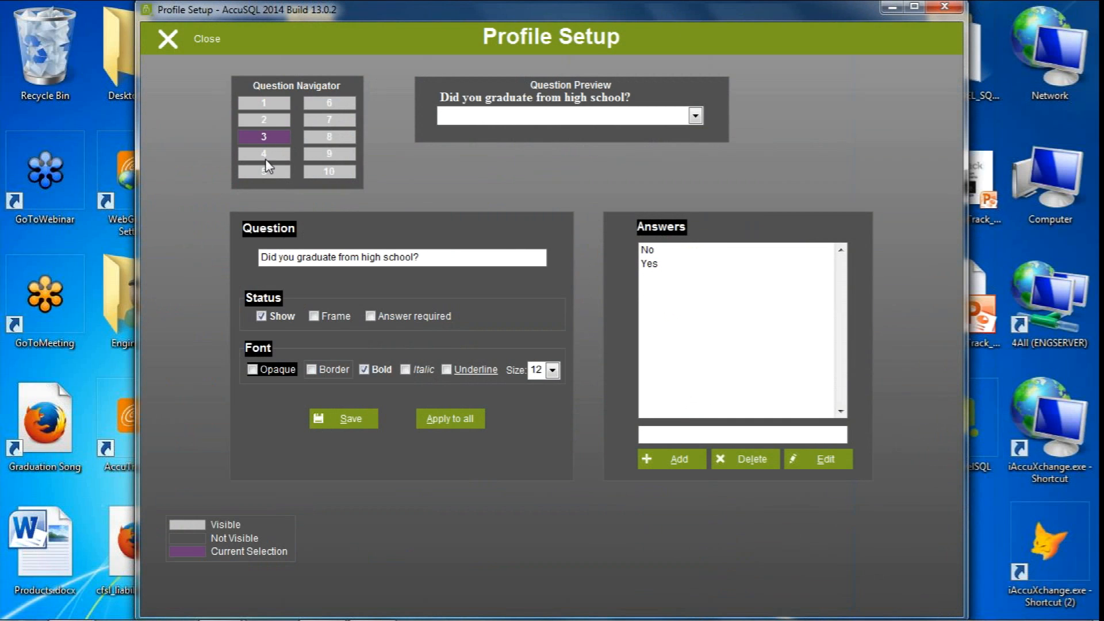
pyautogui.click(251, 154)
pyautogui.click(259, 171)
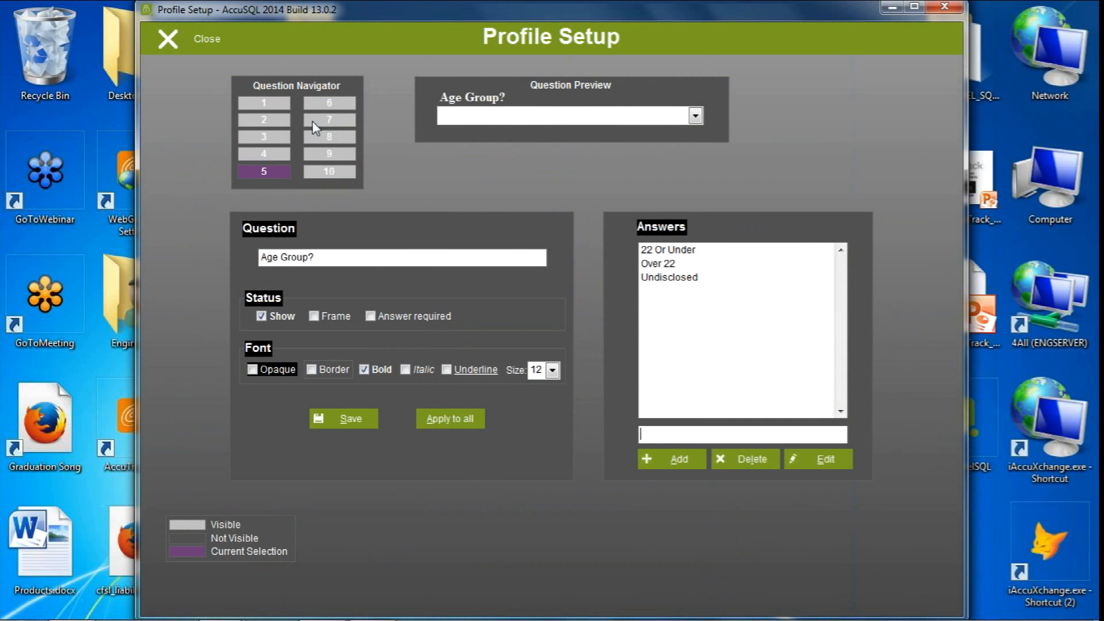
pyautogui.click(315, 102)
pyautogui.click(318, 119)
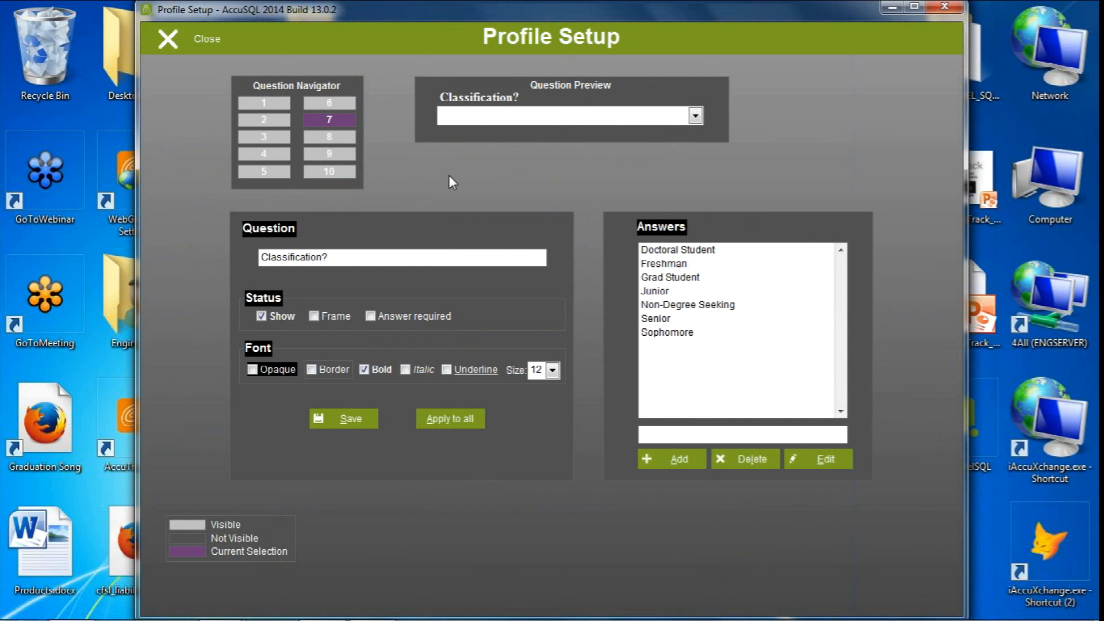
pyautogui.click(261, 104)
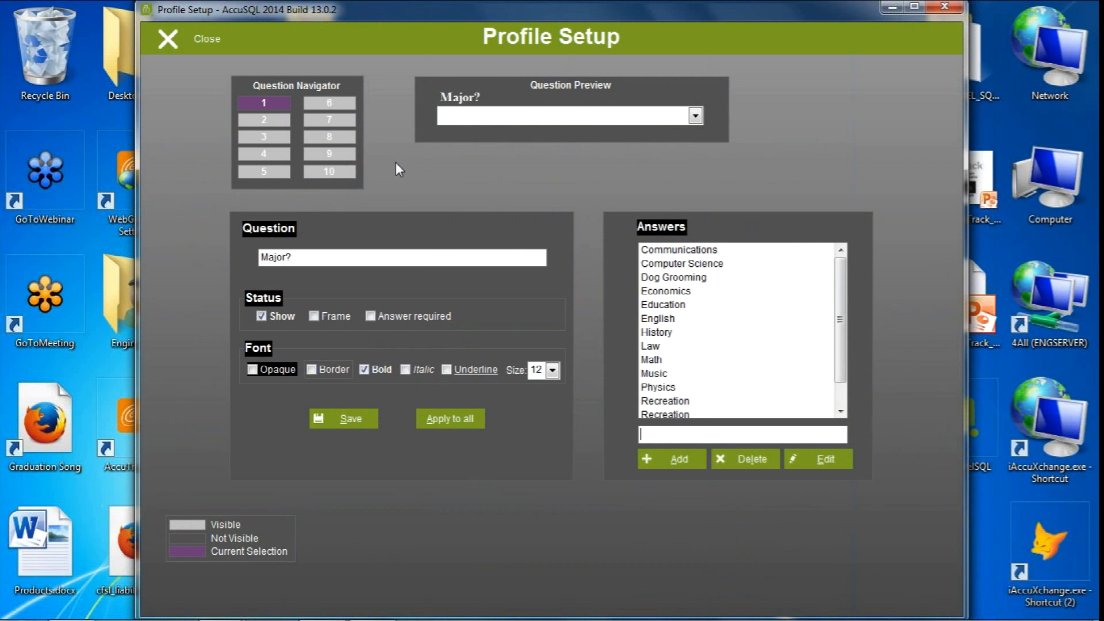
pyautogui.click(197, 40)
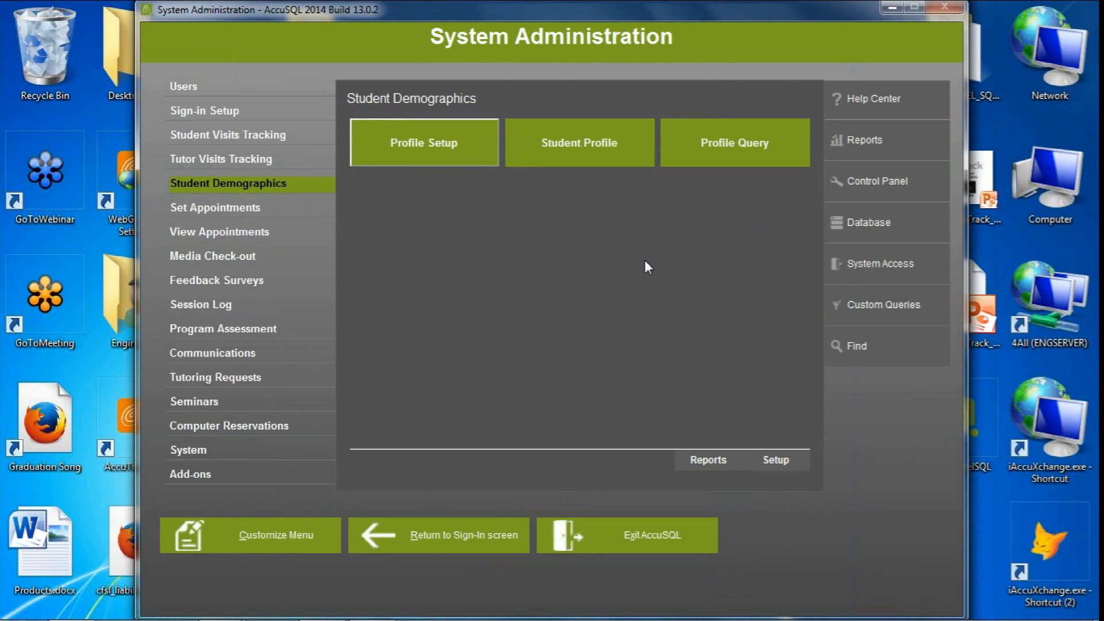
# Create a customized copy of the Student Visits Tracking report By Activity, named "By Activity major" and available to any user
pyautogui.click(228, 134)
pyautogui.click(709, 460)
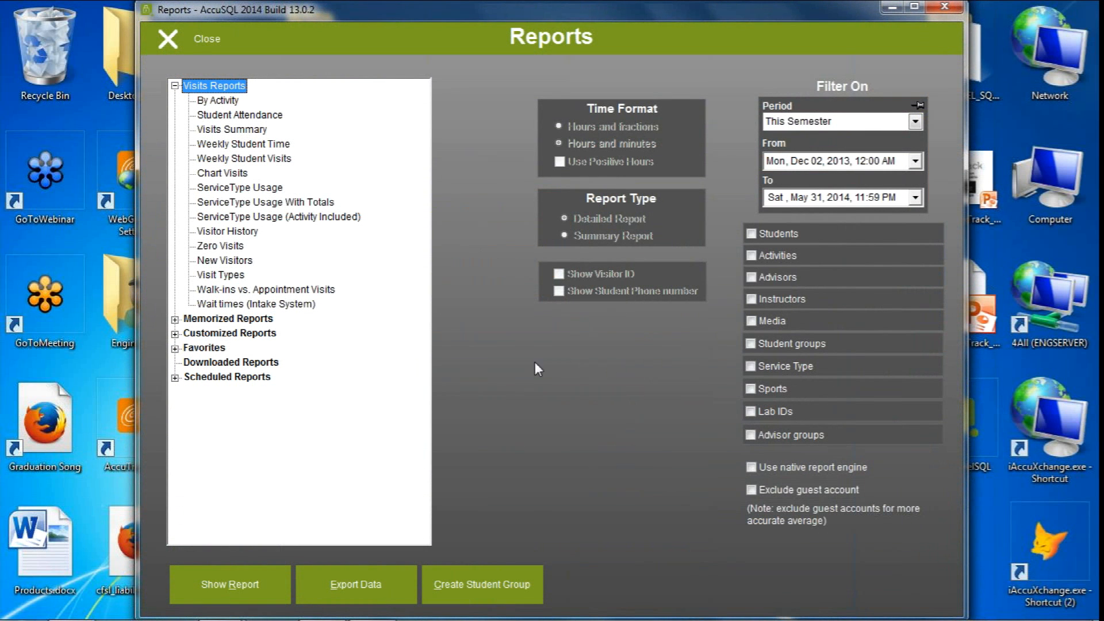
pyautogui.click(217, 101)
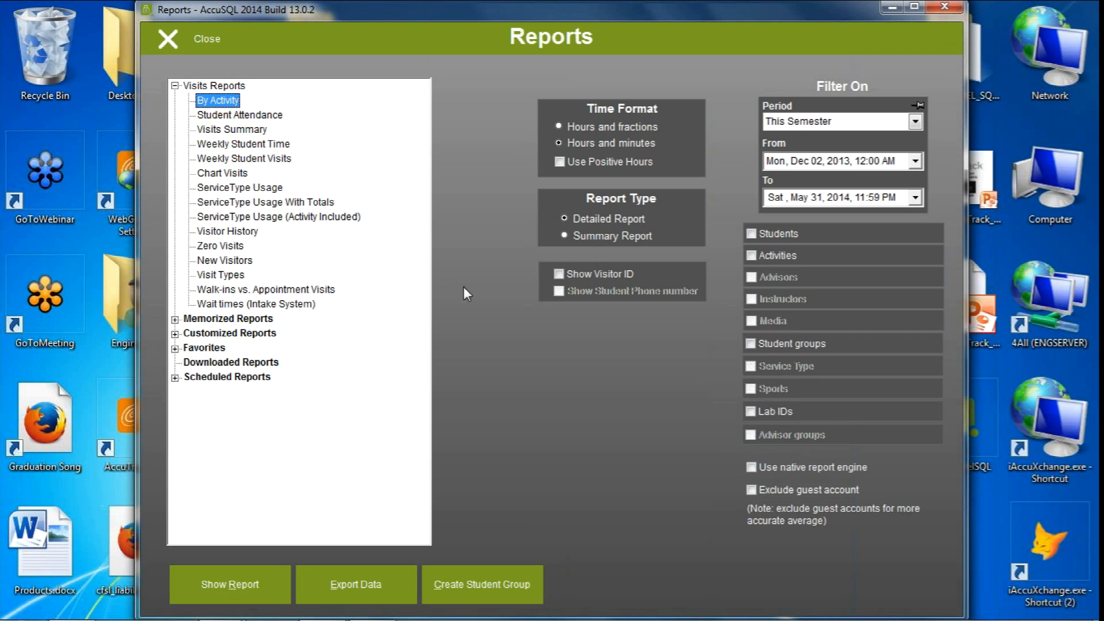
pyautogui.rightClick(221, 105)
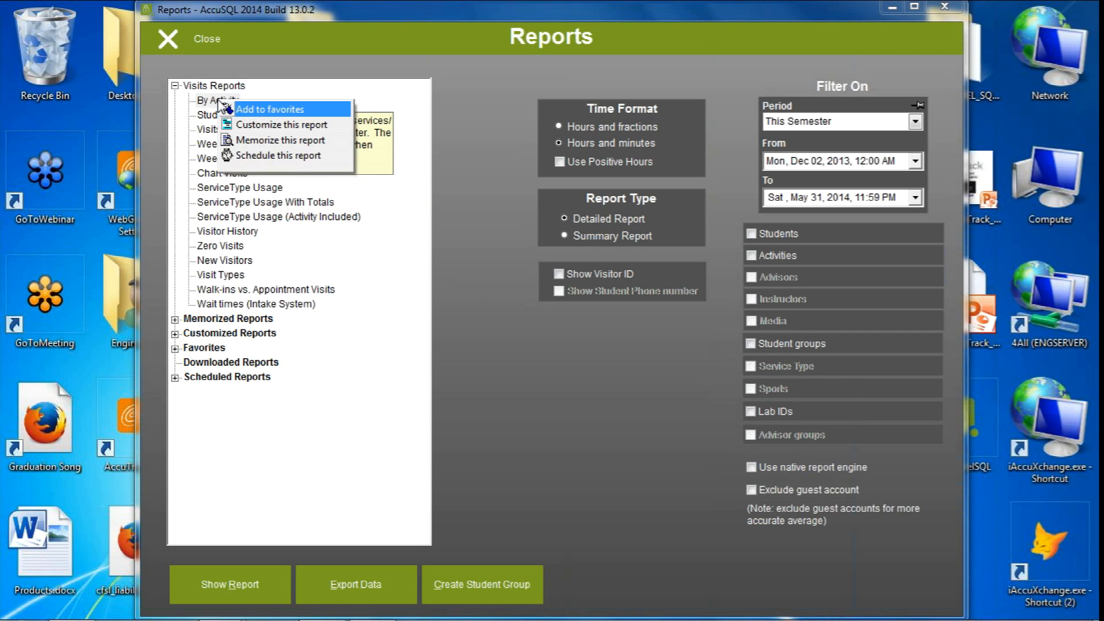
pyautogui.click(297, 131)
pyautogui.click(564, 324)
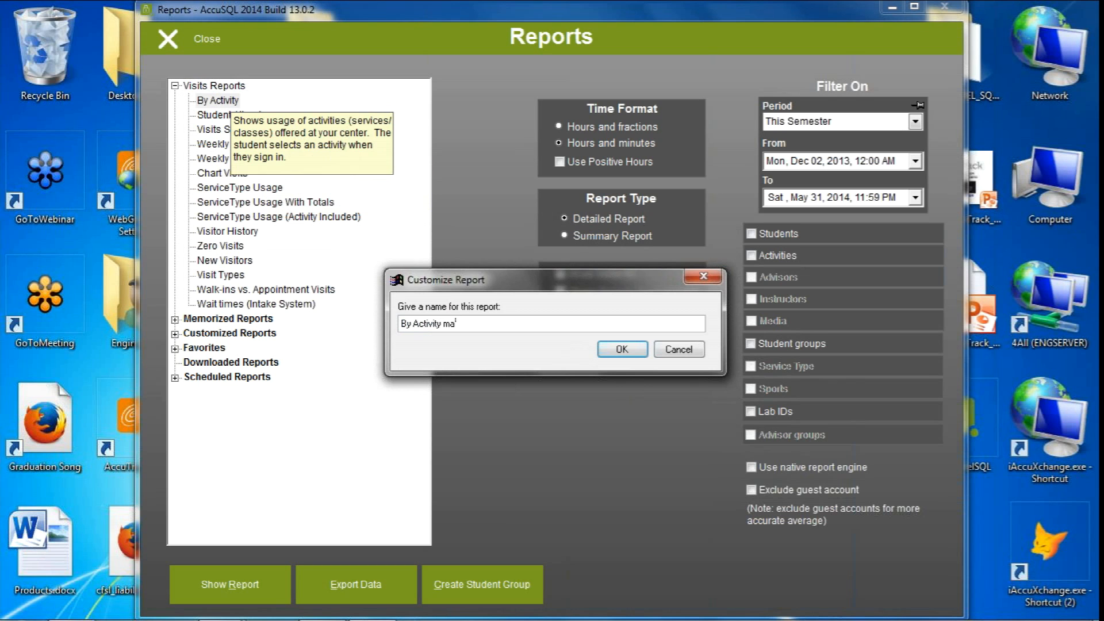
pyautogui.write('major')
pyautogui.click(617, 350)
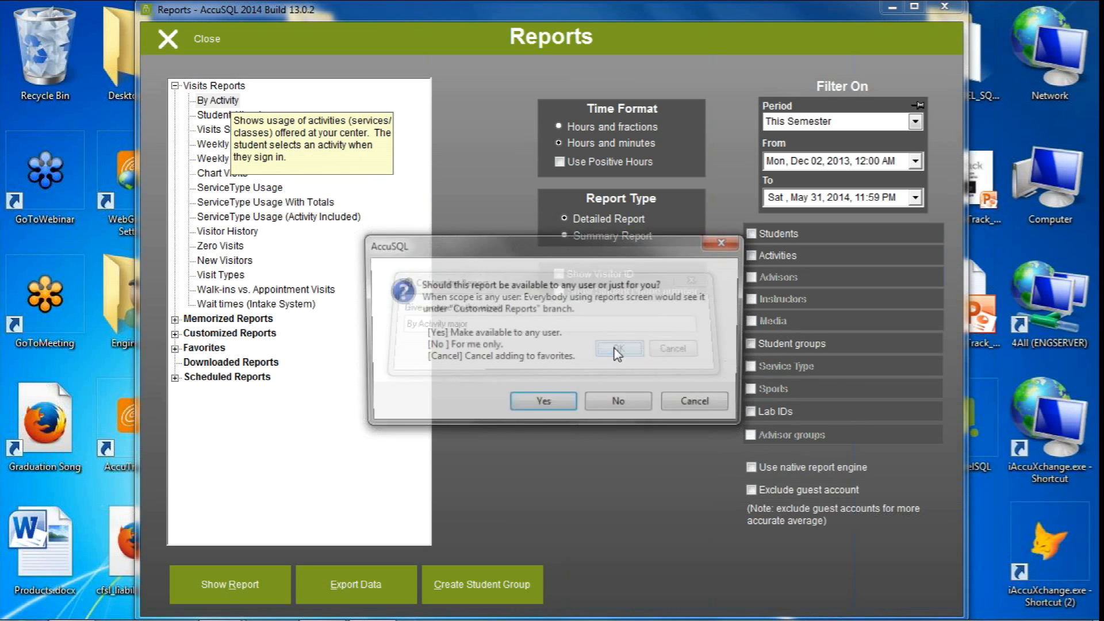
pyautogui.click(556, 404)
pyautogui.click(618, 350)
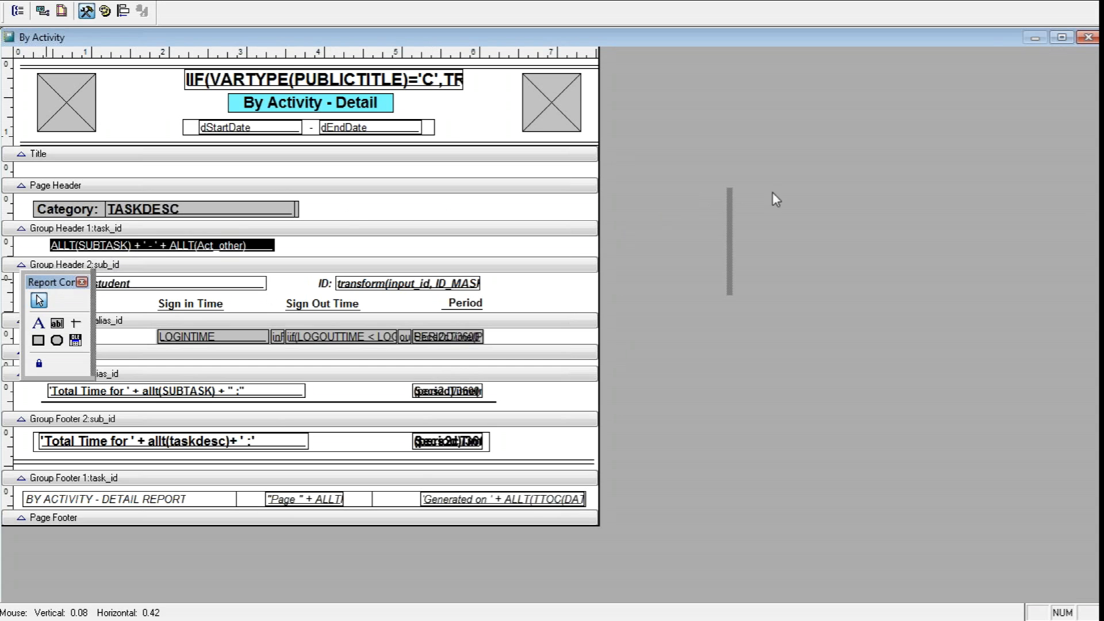
# Move the Report Controls palette off the report layout and enlarge the Group Header 3:alias_id band by about 0.7 inch
pyautogui.moveTo(788, 200); pyautogui.dragTo(822, 196)
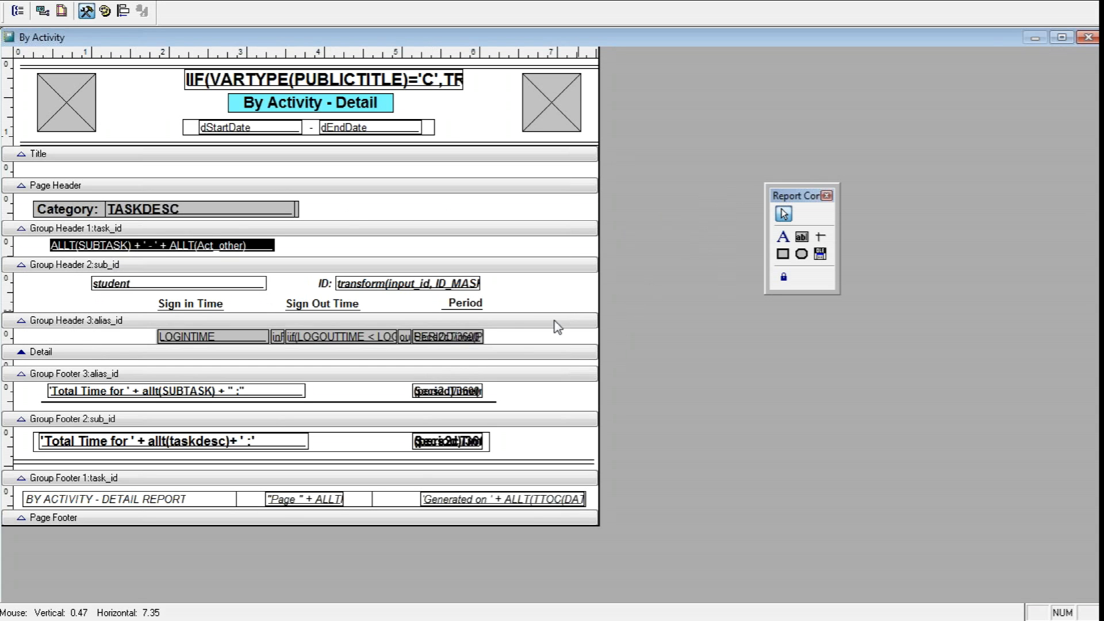
pyautogui.moveTo(541, 320); pyautogui.dragTo(568, 368)
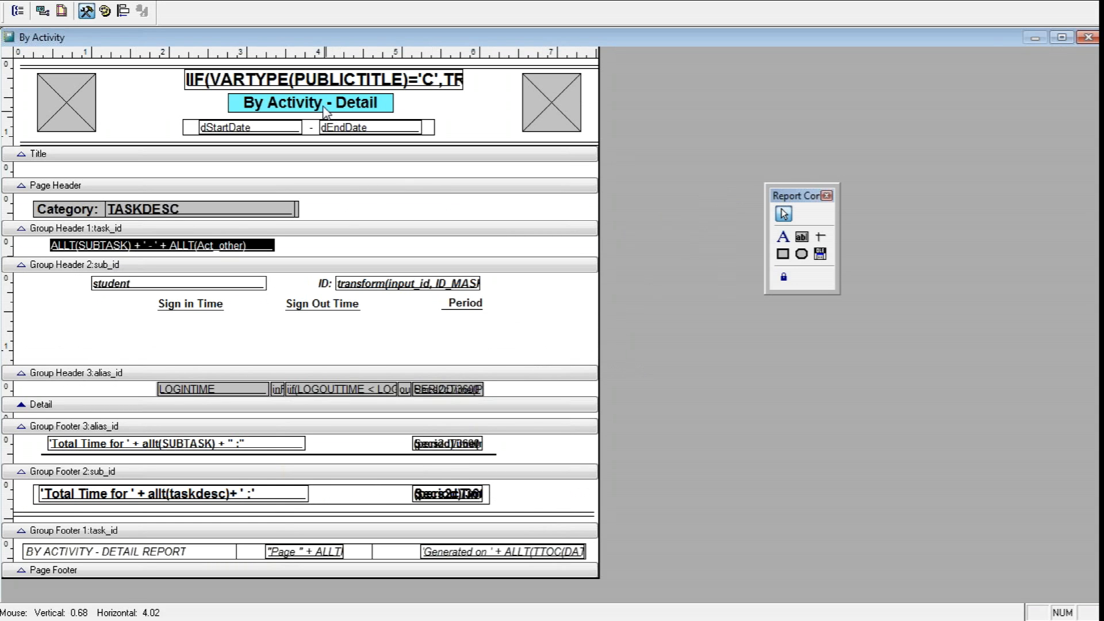
# Change the caption of the report's title label to "By Activity - Major"
pyautogui.click(315, 106)
pyautogui.doubleClick(315, 103)
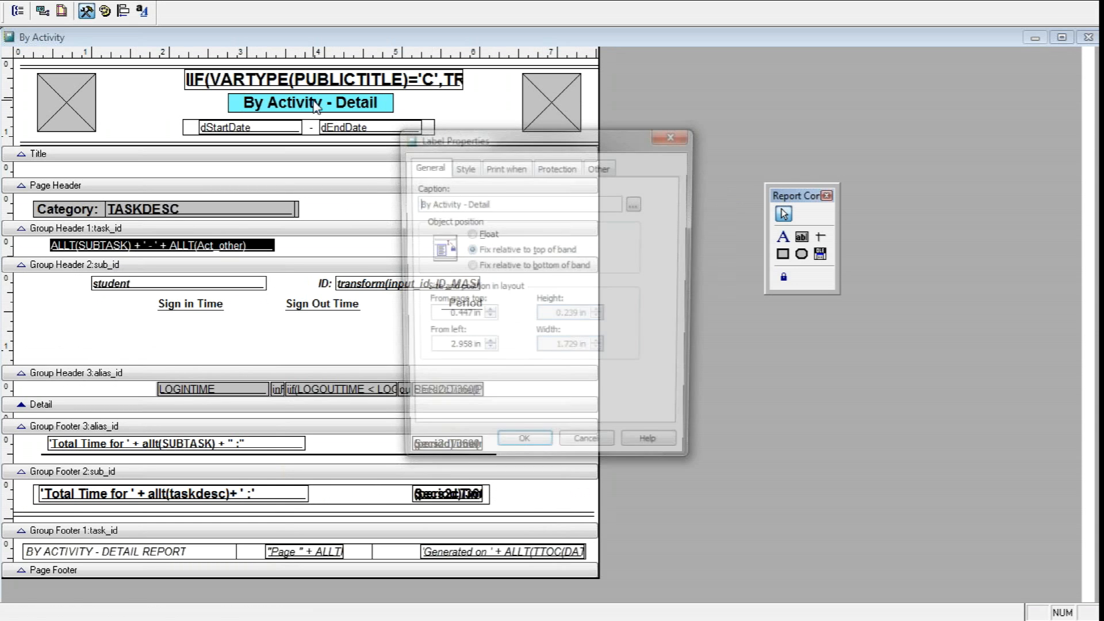
pyautogui.doubleClick(475, 205)
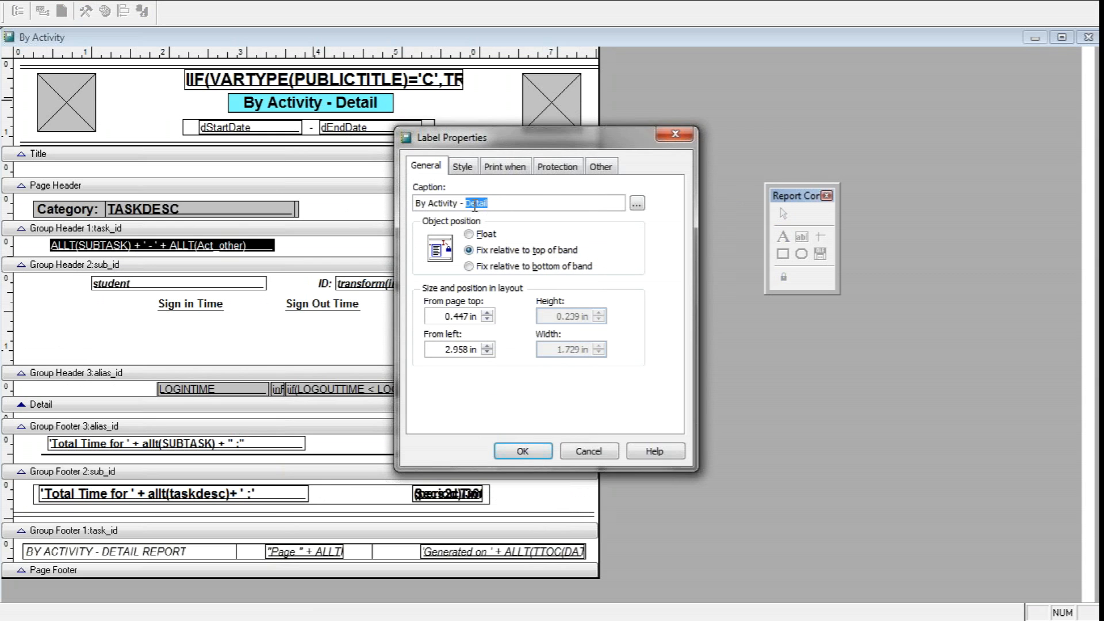
pyautogui.write('Major')
pyautogui.click(524, 450)
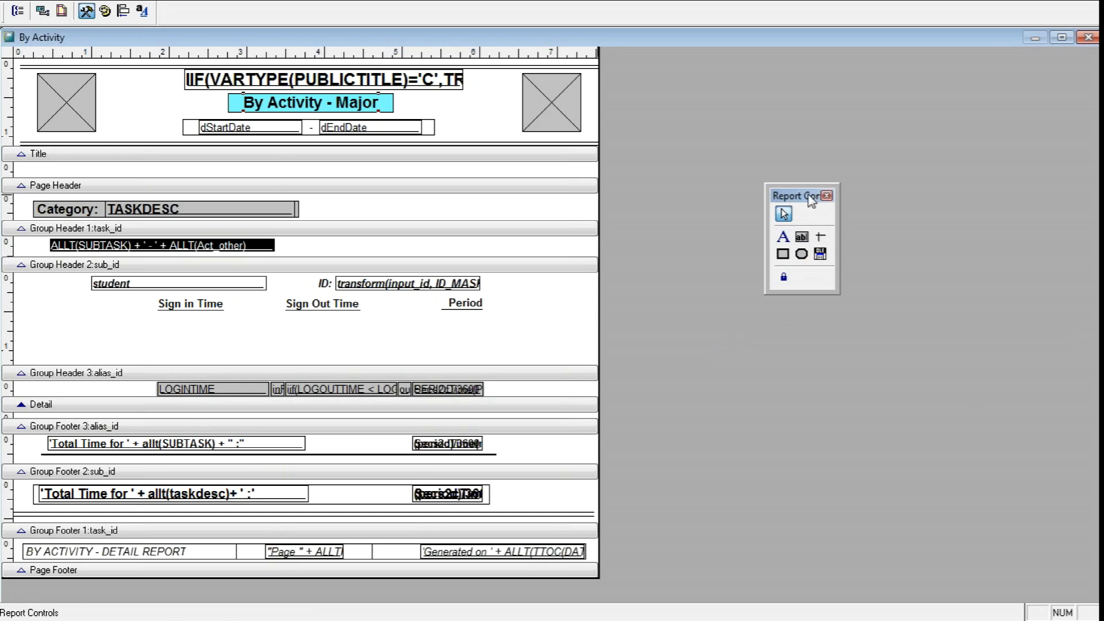
# Add a field about 1.17 by 0.34 inches with the expression p1 in the Group Header 3 band, beside Sign in Time
pyautogui.click(802, 238)
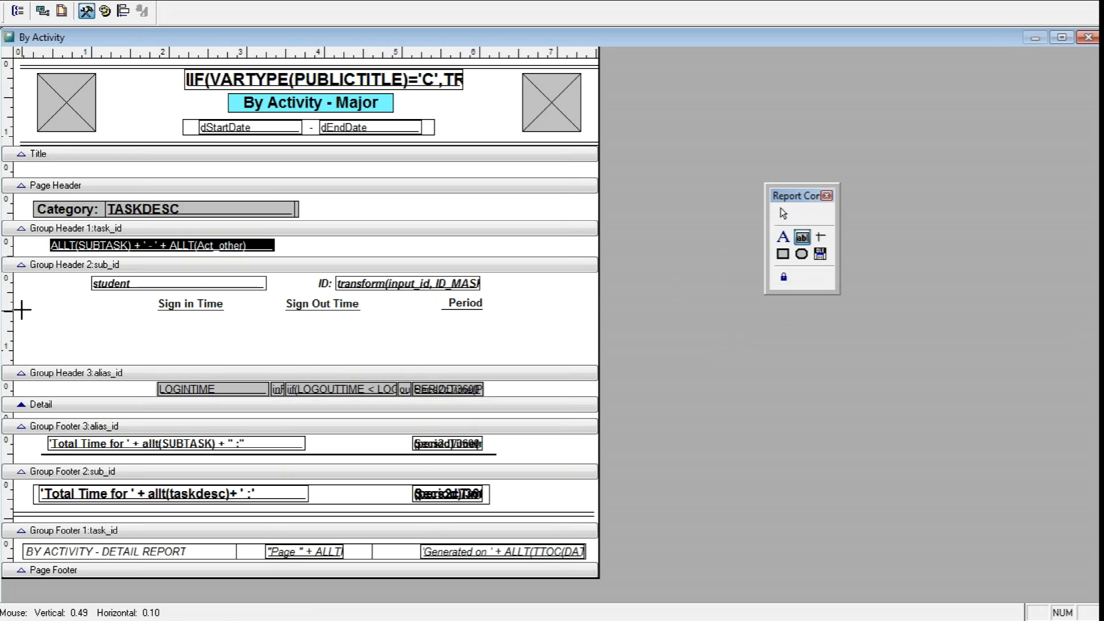
pyautogui.moveTo(22, 299); pyautogui.dragTo(95, 323)
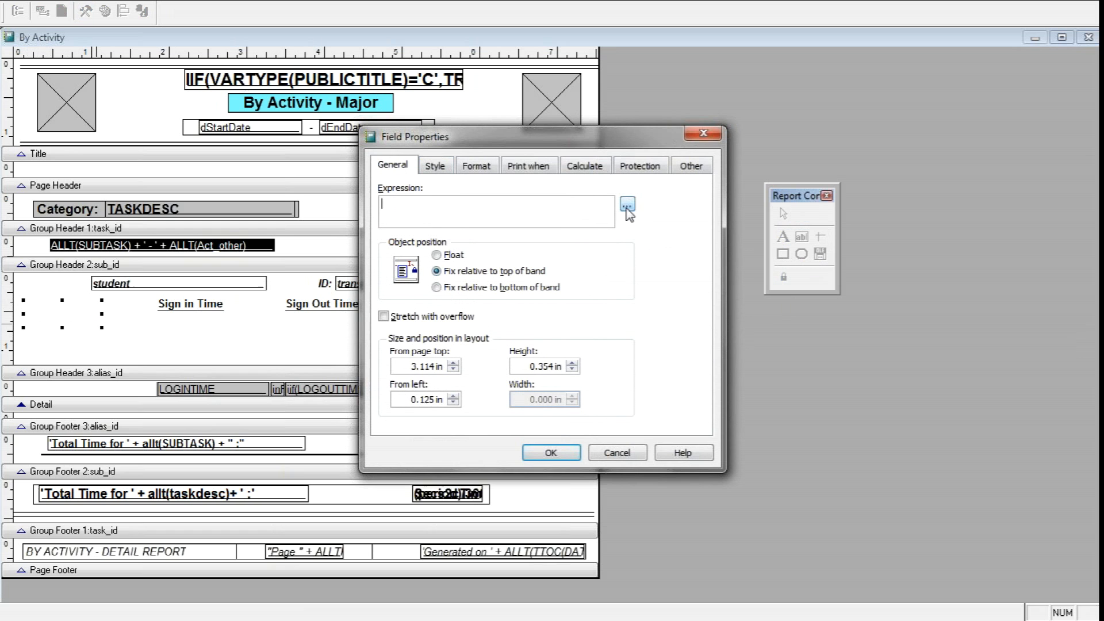
pyautogui.click(627, 205)
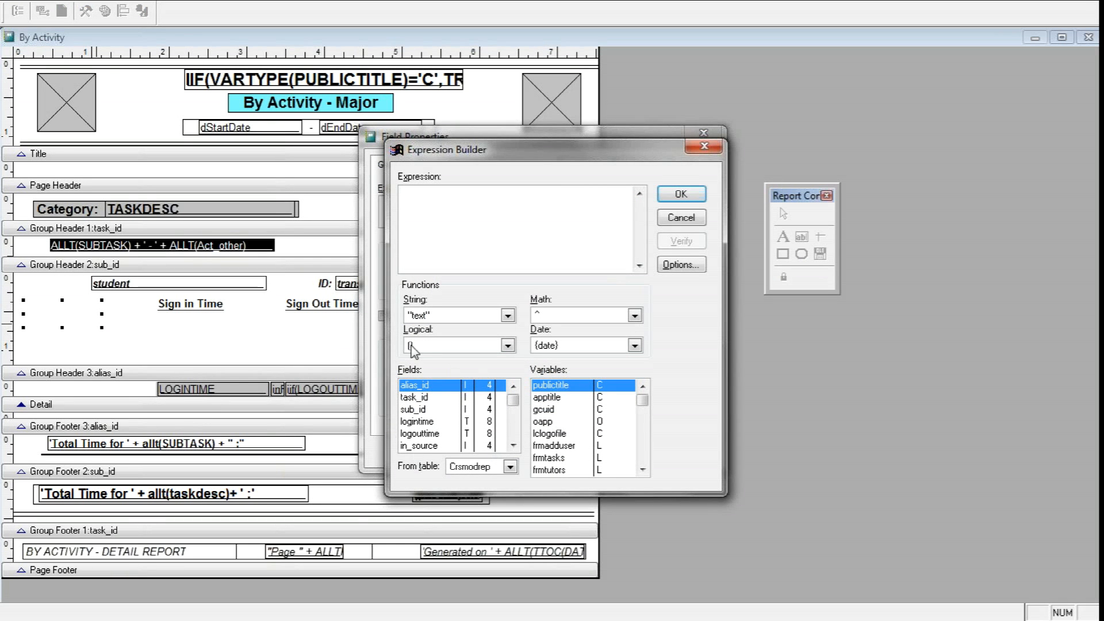
pyautogui.moveTo(514, 407)
pyautogui.mouseDown()
pyautogui.moveTo(512, 449)
pyautogui.moveTo(511, 393)
pyautogui.mouseUp()
pyautogui.moveTo(515, 406)
pyautogui.mouseDown()
pyautogui.moveTo(511, 450)
pyautogui.moveTo(510, 405)
pyautogui.mouseUp()
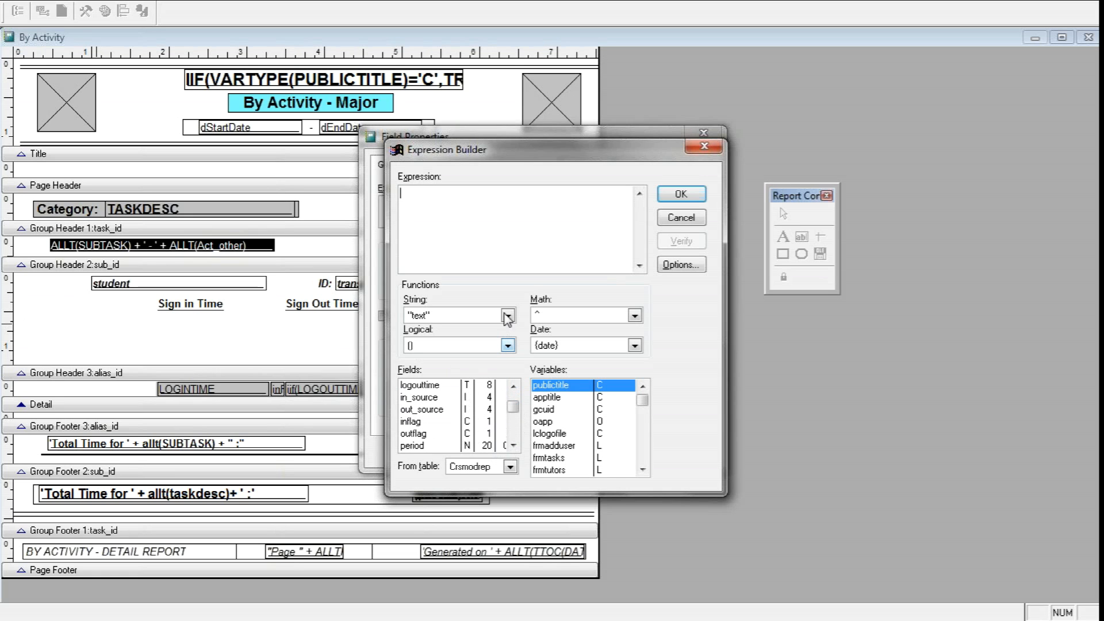
pyautogui.click(675, 221)
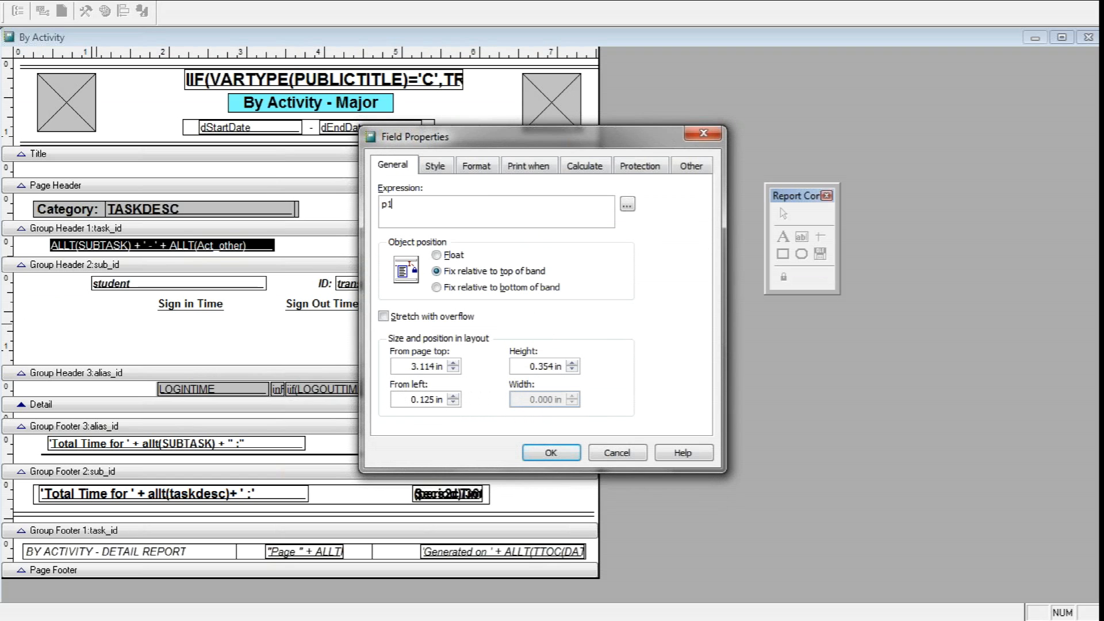
pyautogui.click(551, 452)
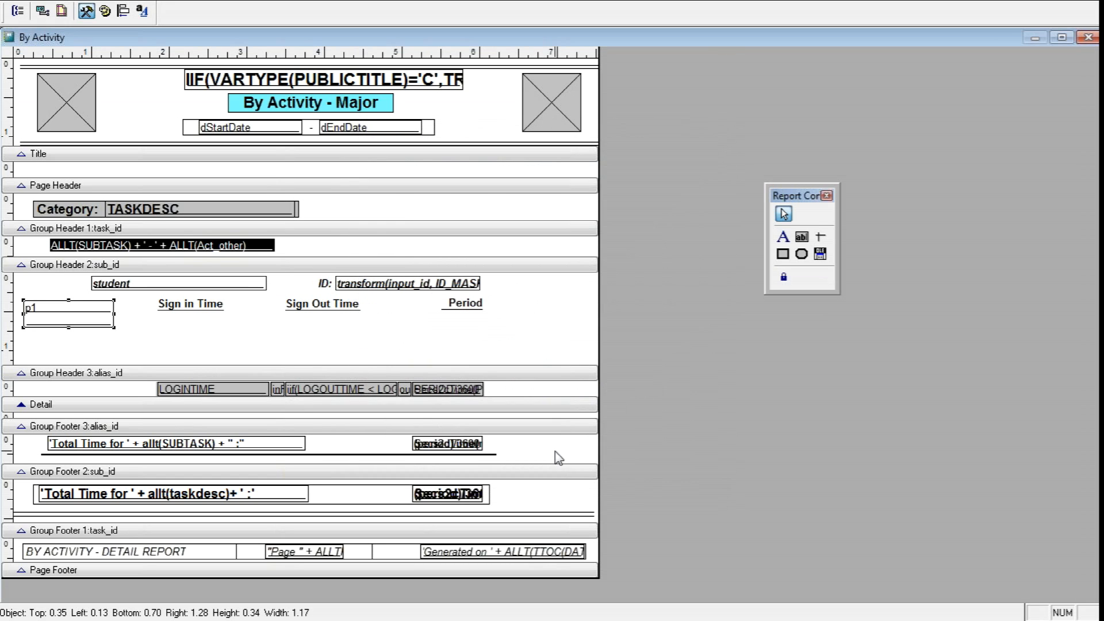
# Add a field about 1.17 by 0.34 inches with the expression p2 in the Group Header 3 band, beside Period
pyautogui.click(802, 237)
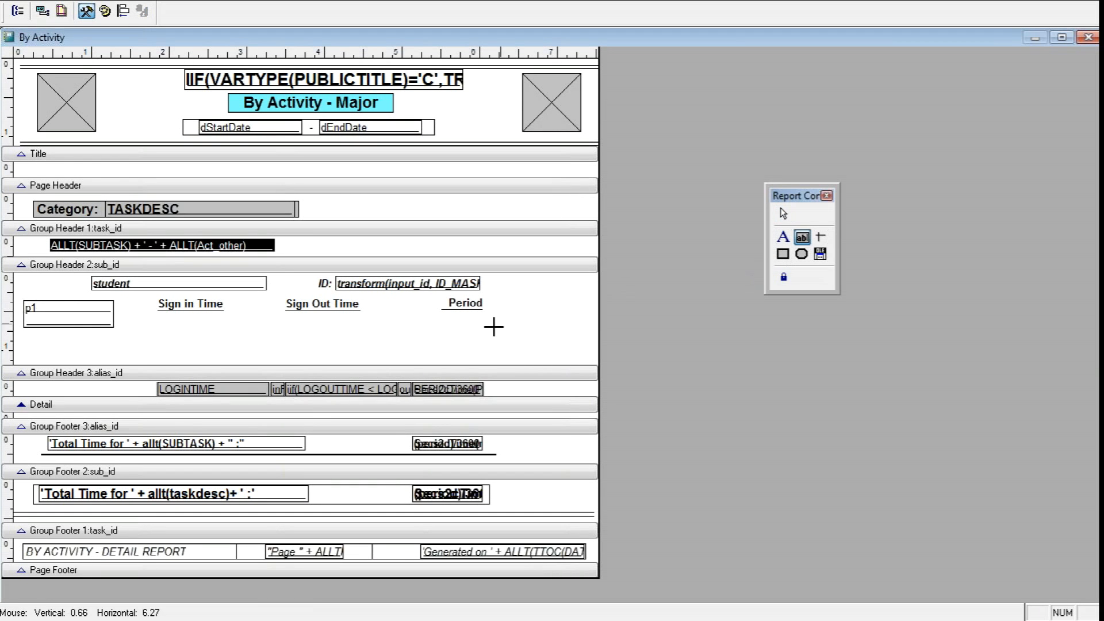
pyautogui.moveTo(498, 304); pyautogui.dragTo(584, 328)
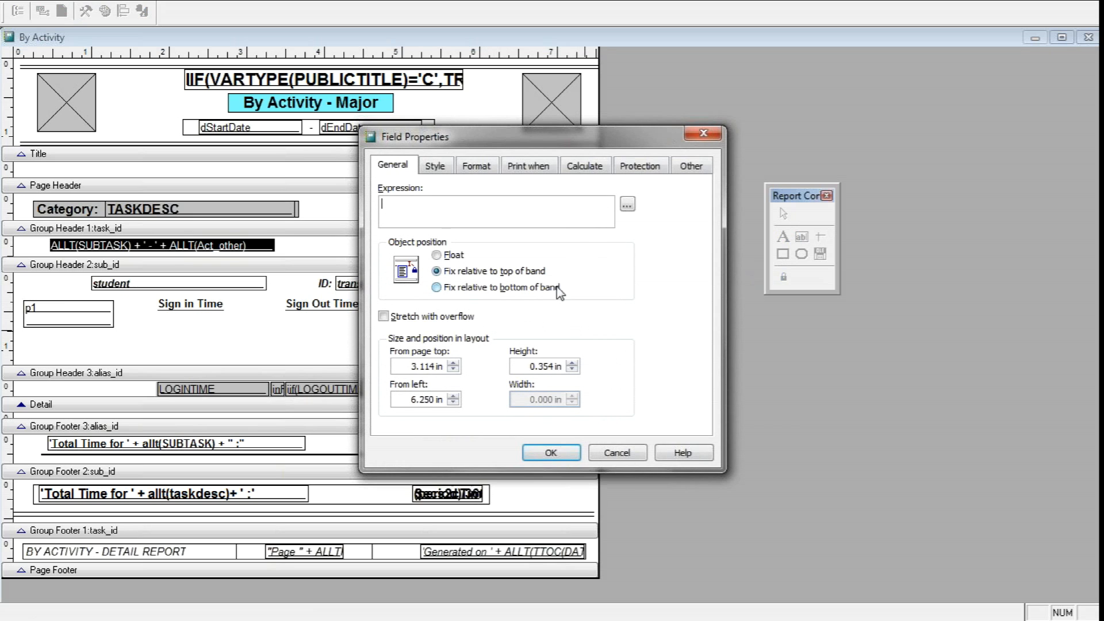
pyautogui.click(549, 452)
# Add a label reading "Major" in the Group Header 3 band and place it just above the p1 field
pyautogui.click(782, 236)
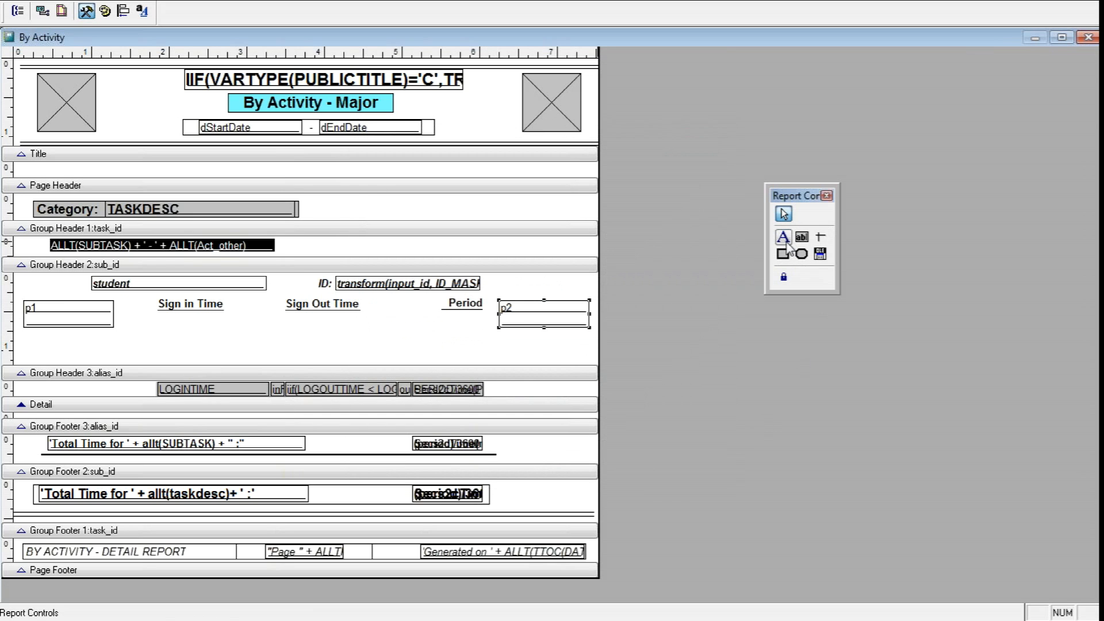
pyautogui.click(23, 278)
pyautogui.write('Major')
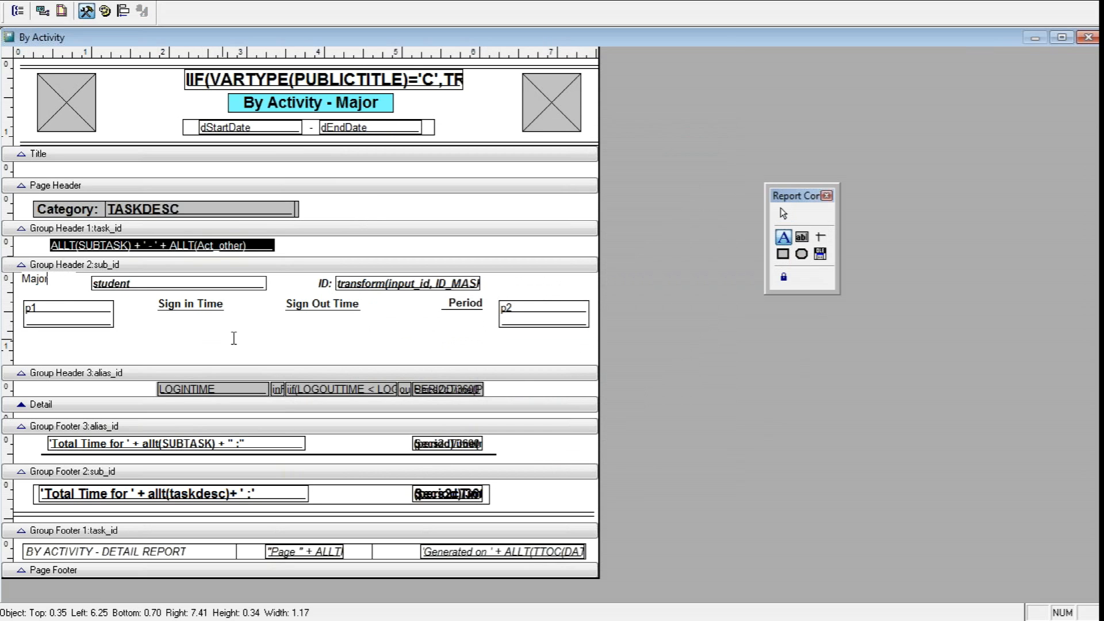
pyautogui.click(242, 360)
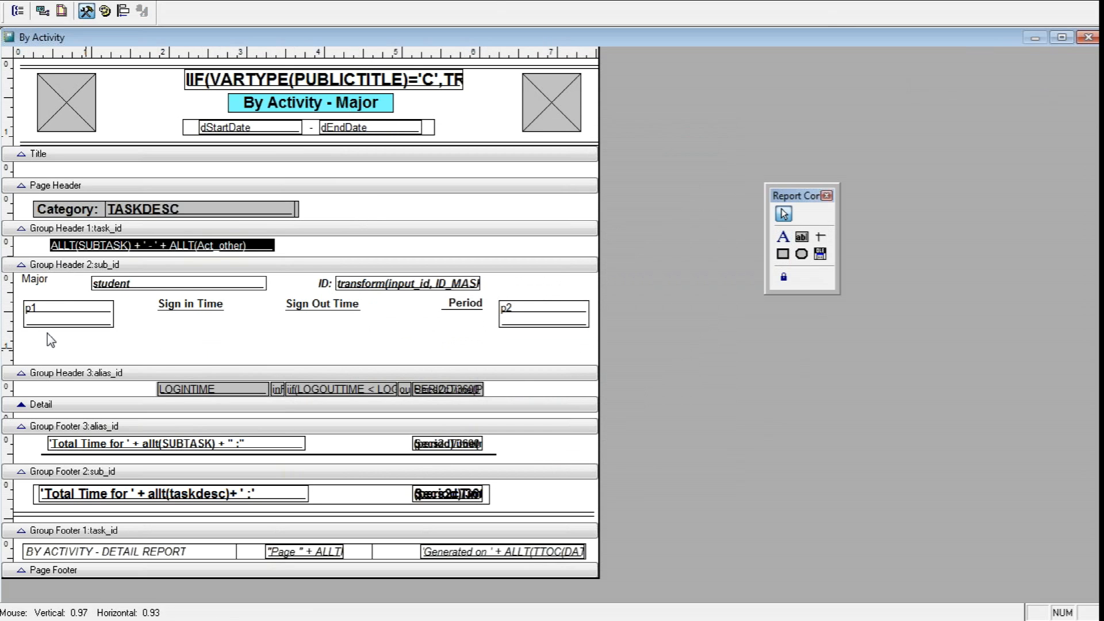
pyautogui.moveTo(36, 283); pyautogui.dragTo(38, 293)
# Duplicate the "Major" label and place the copy just above the p2 field
pyautogui.rightClick(38, 293)
pyautogui.click(69, 313)
pyautogui.rightClick(237, 347)
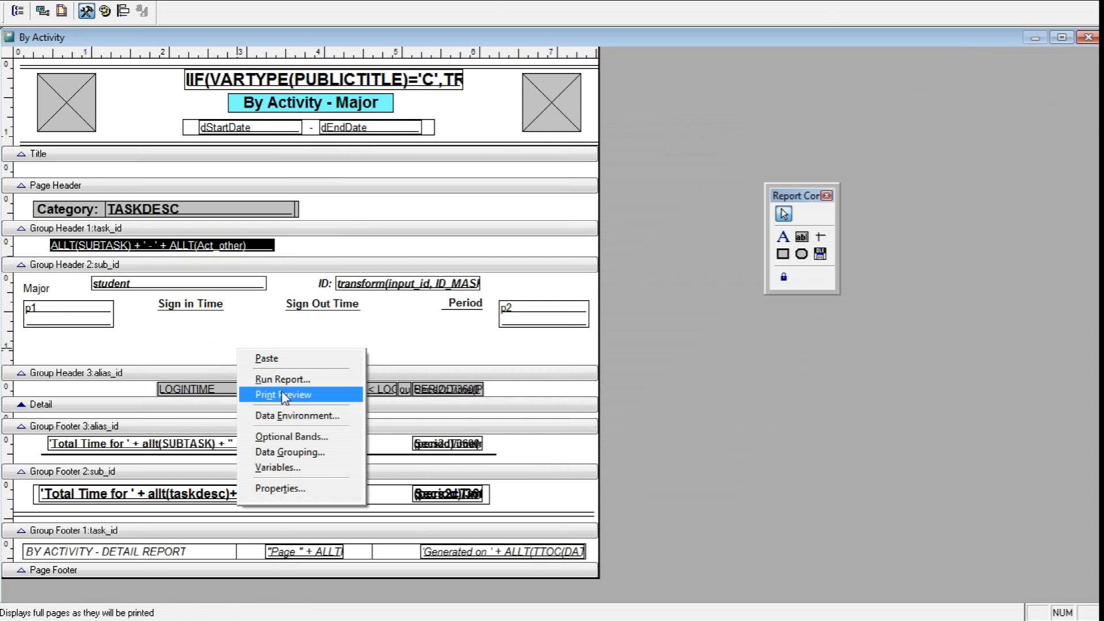
pyautogui.click(266, 358)
pyautogui.moveTo(51, 300); pyautogui.dragTo(512, 291)
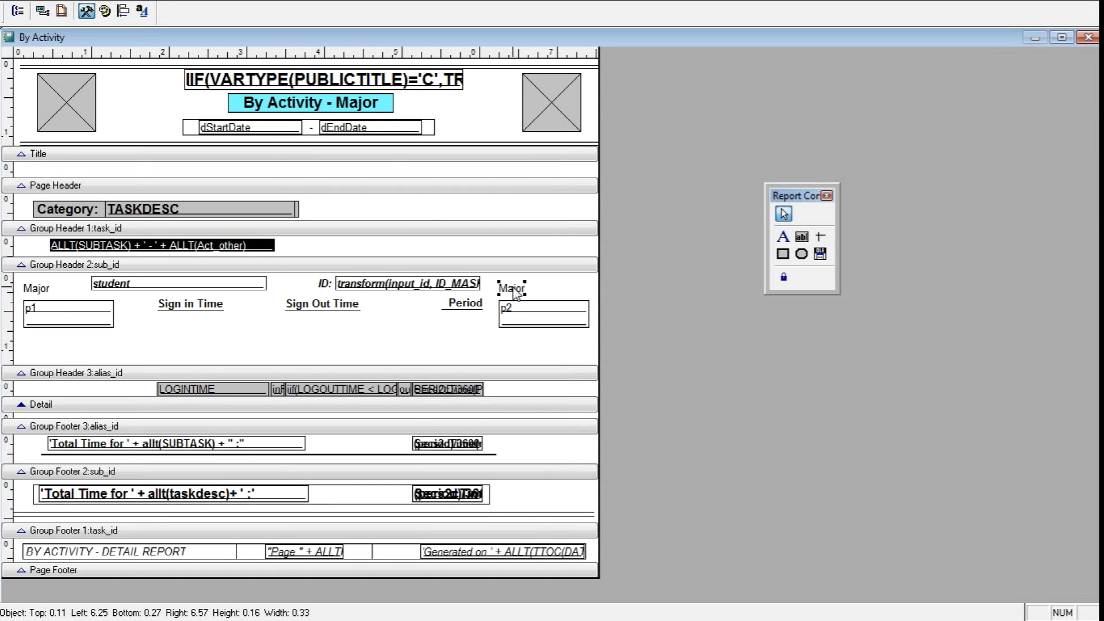
# Change the caption of the label above the p2 field to "Minor"
pyautogui.doubleClick(511, 289)
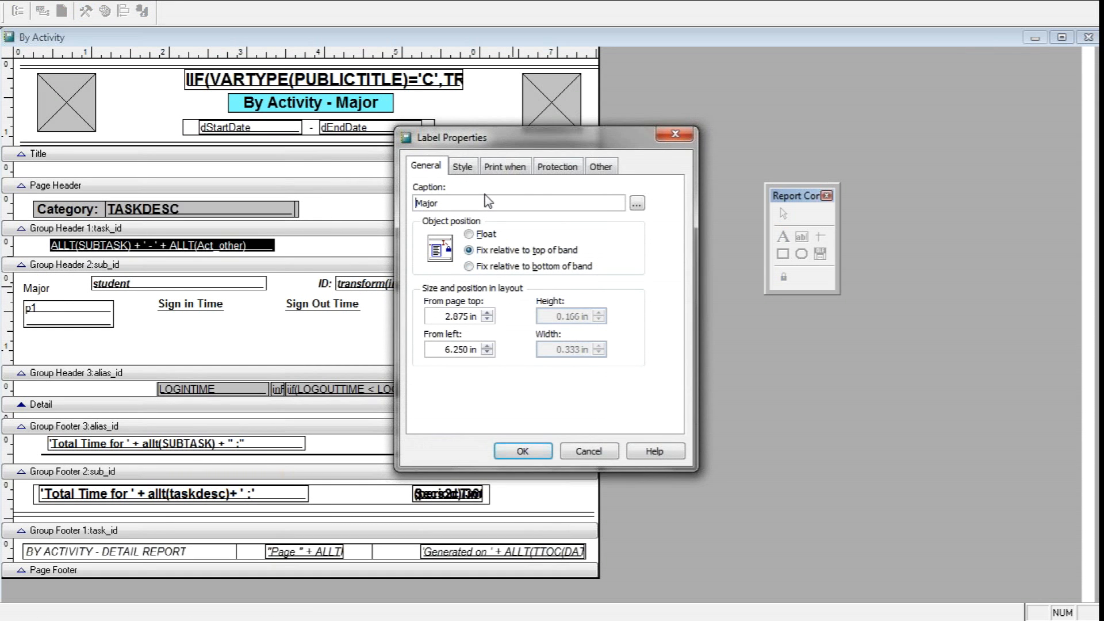
pyautogui.moveTo(457, 205); pyautogui.dragTo(350, 199)
pyautogui.write('Minor')
pyautogui.click(500, 451)
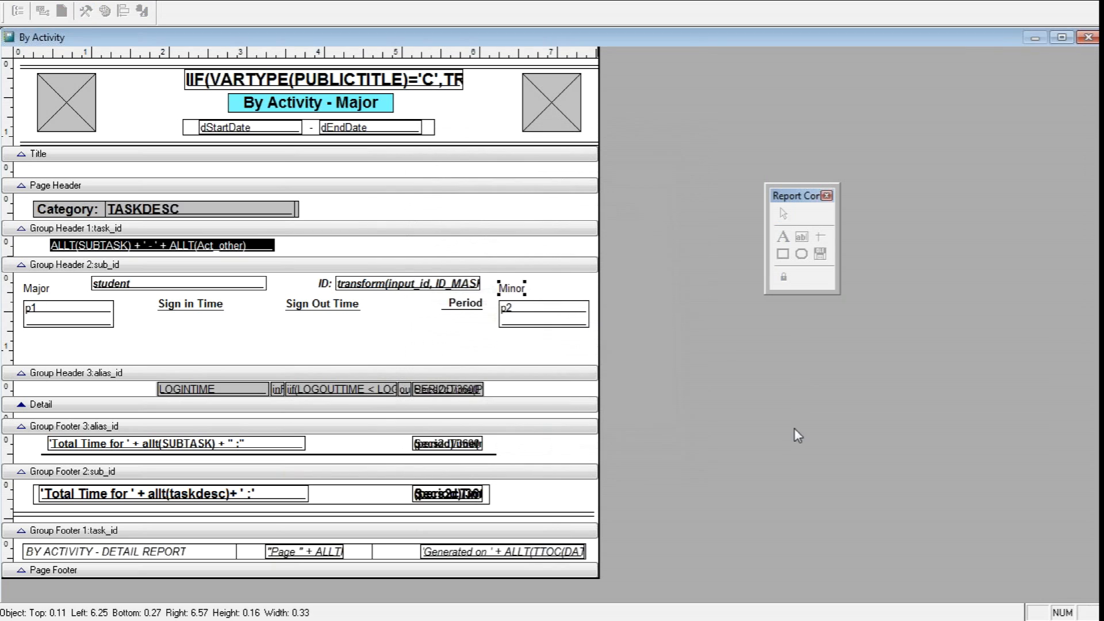
# Reduce the height of the Group Header 3:alias_id band to just below the p1 and p2 fields, and close the report layout with changes saved
pyautogui.moveTo(388, 368); pyautogui.dragTo(387, 338)
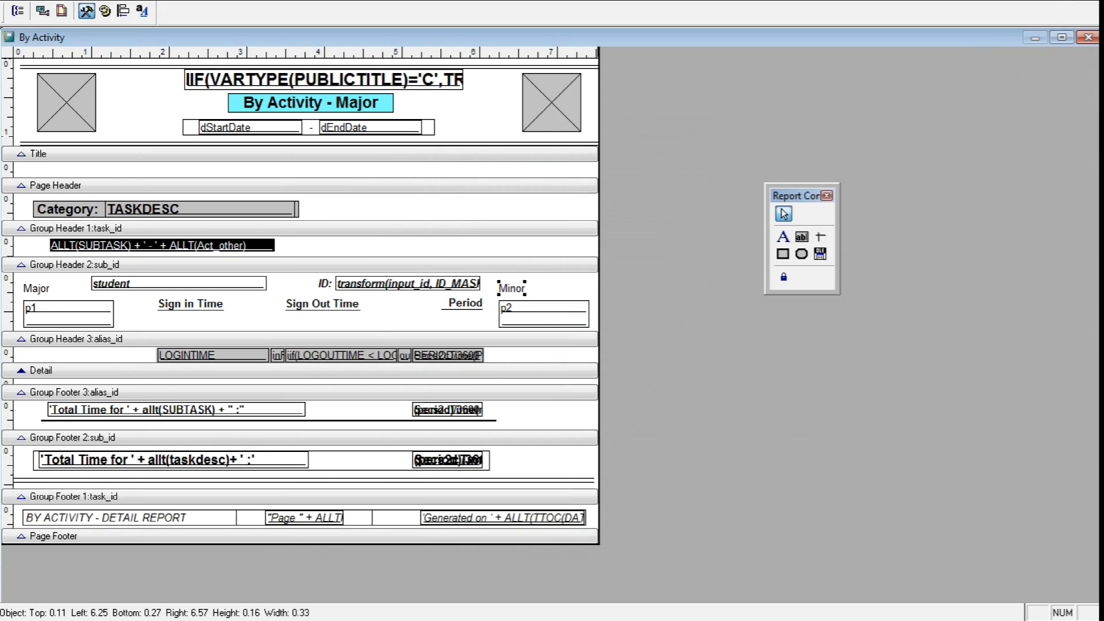
pyautogui.click(1090, 41)
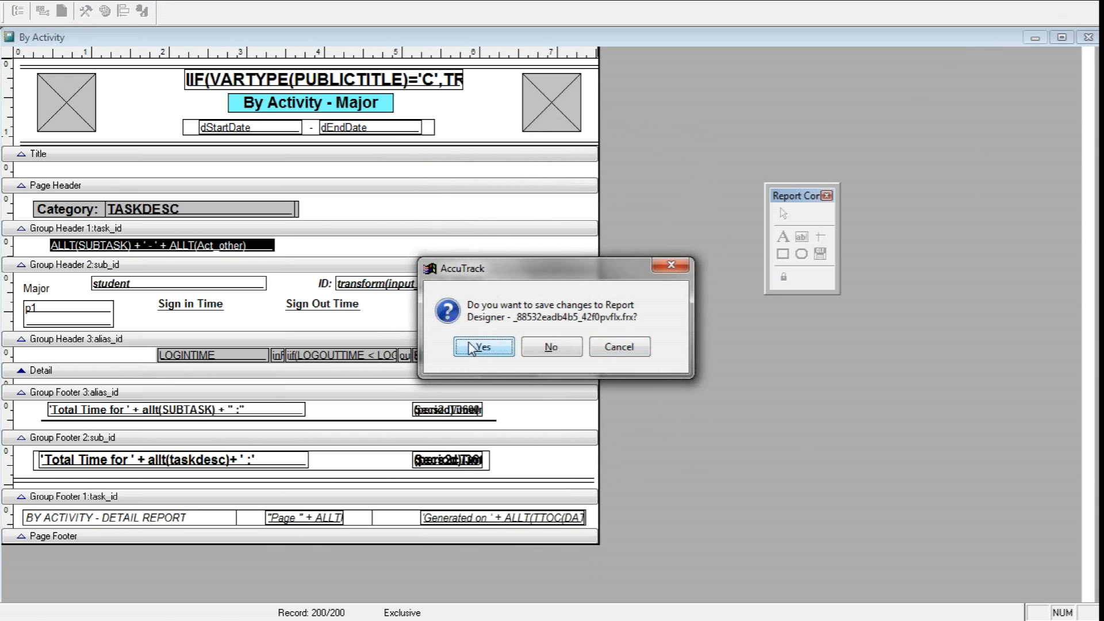
pyautogui.click(468, 348)
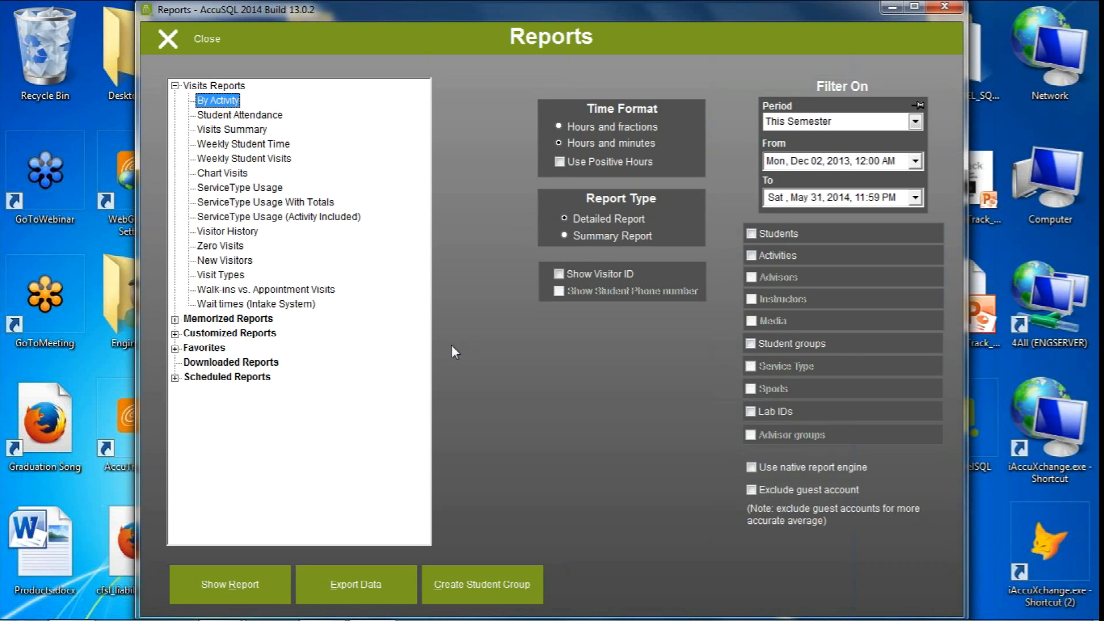
# Preview the customized report "By Activity major", check the Major and Minor entries for each student, and close the preview
pyautogui.moveTo(222, 338)
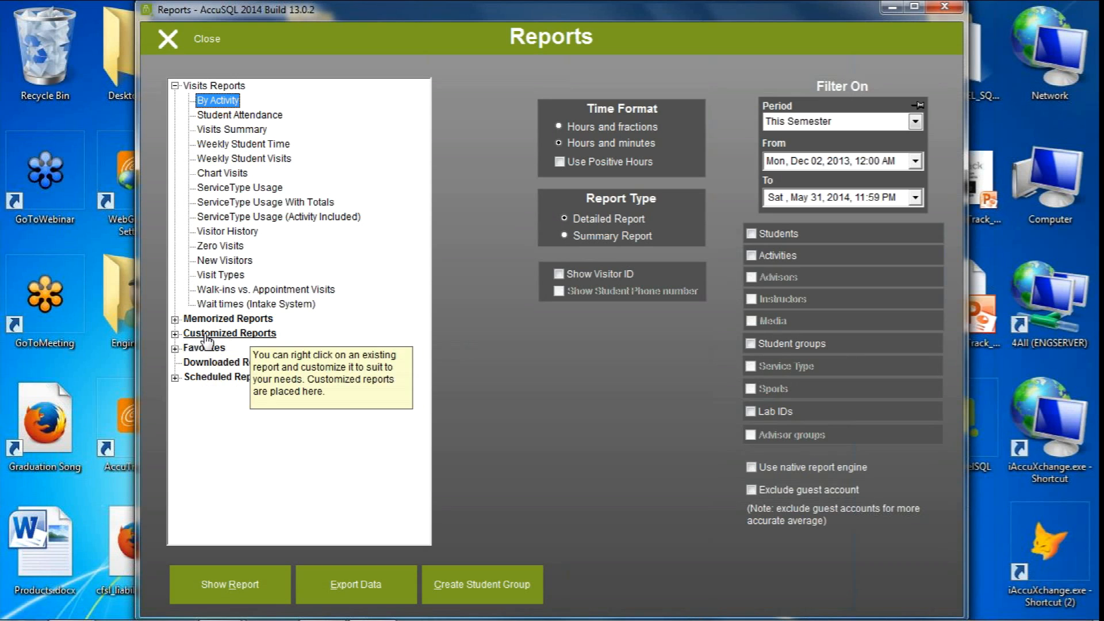
pyautogui.click(174, 334)
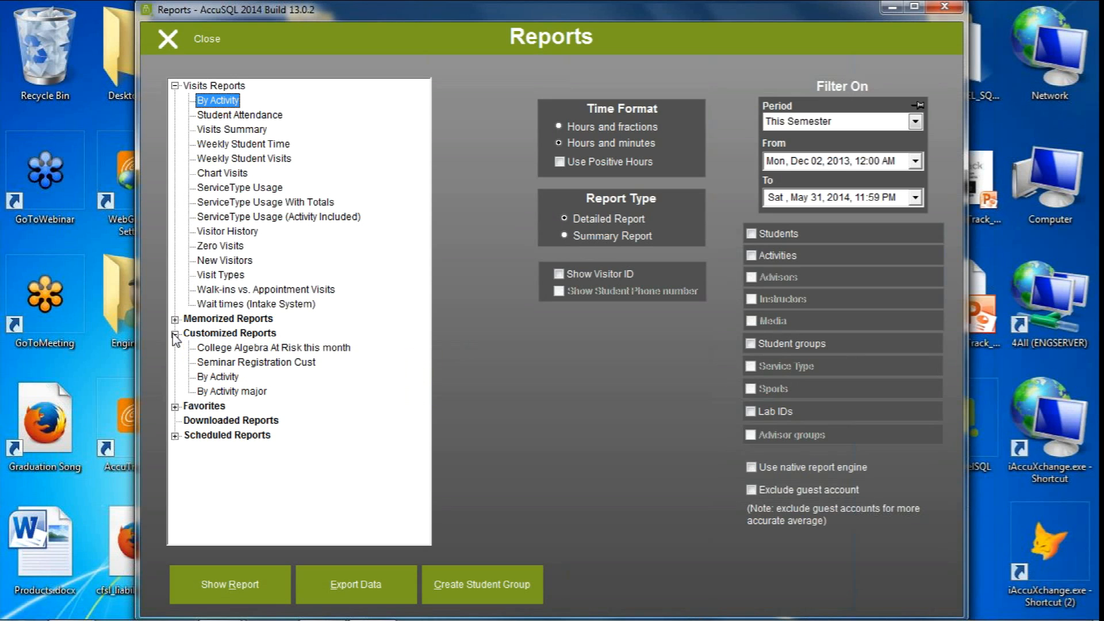
pyautogui.click(231, 393)
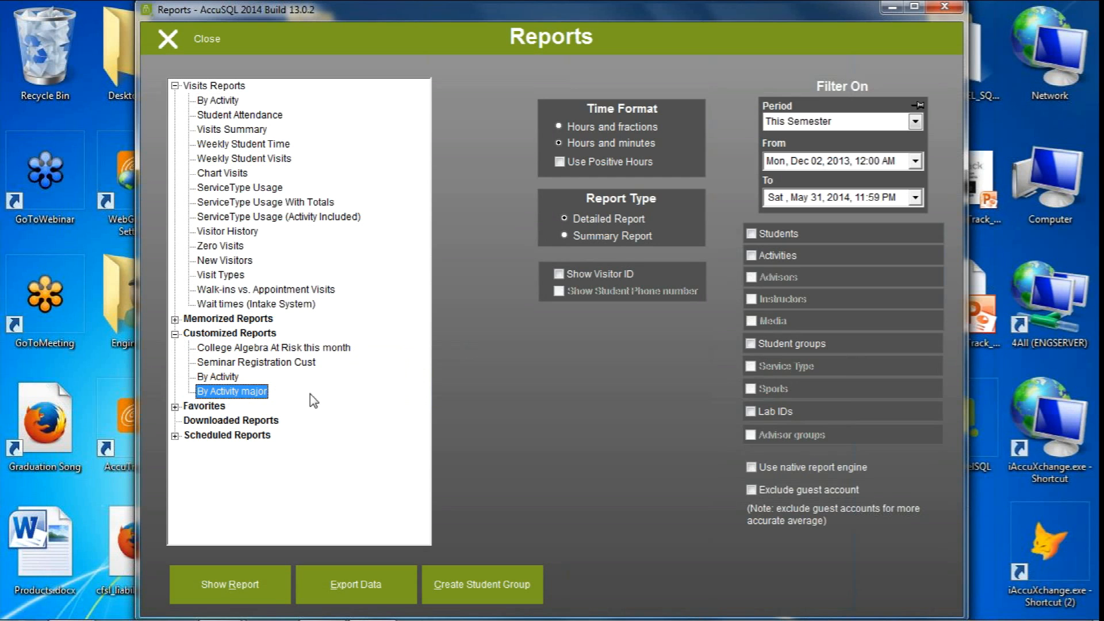
pyautogui.click(227, 598)
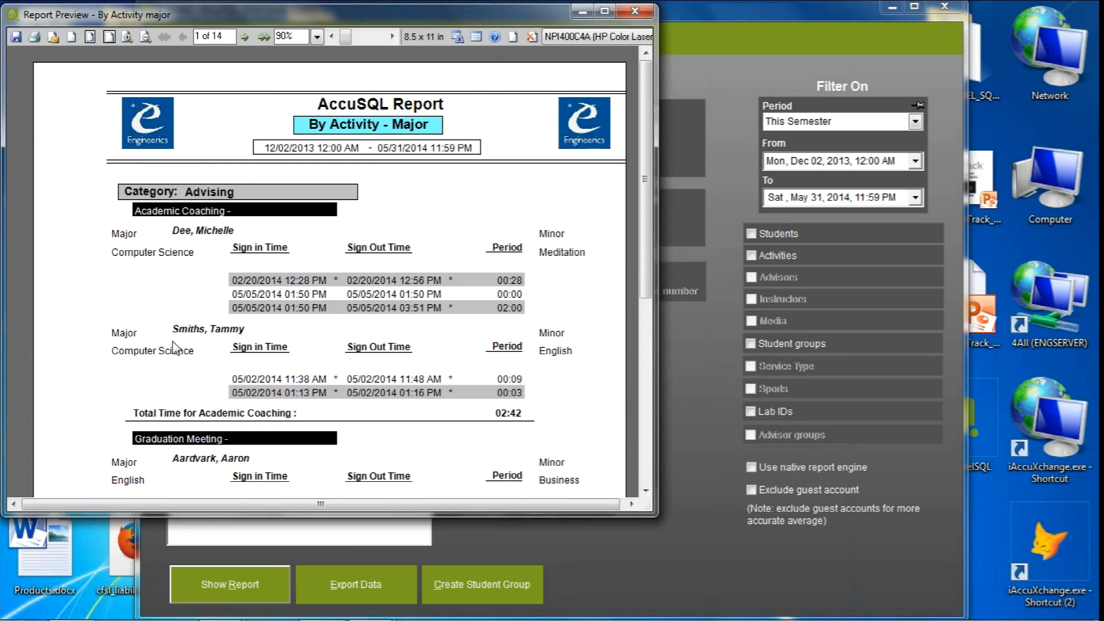
pyautogui.scroll(-1, 642, 326)
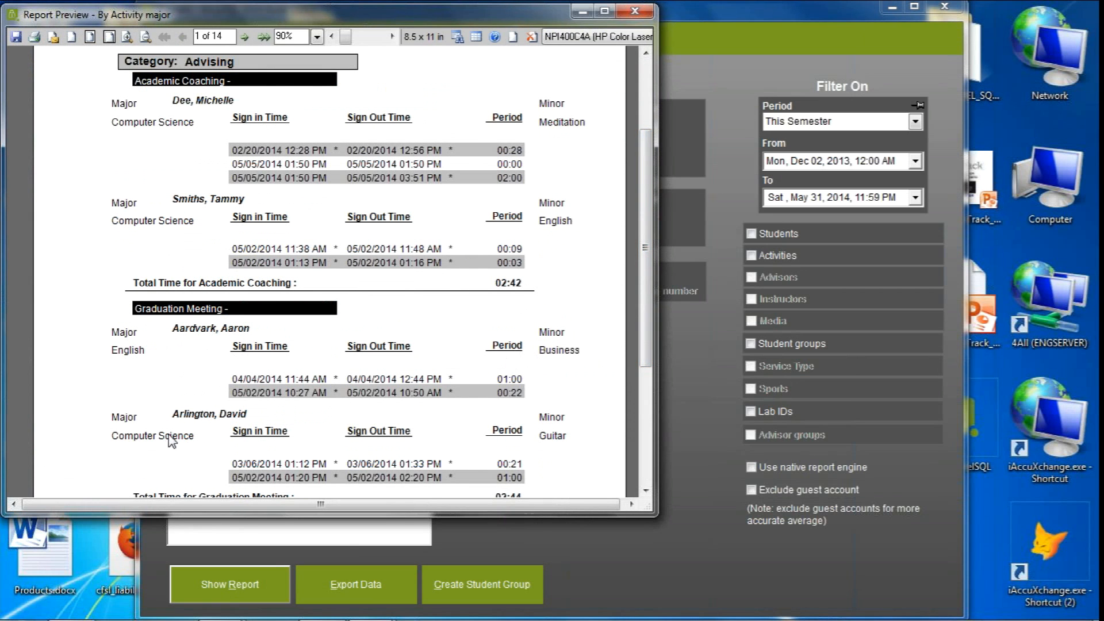
pyautogui.moveTo(645, 310)
pyautogui.mouseDown()
pyautogui.moveTo(637, 357)
pyautogui.moveTo(642, 308)
pyautogui.mouseUp()
pyautogui.click(634, 10)
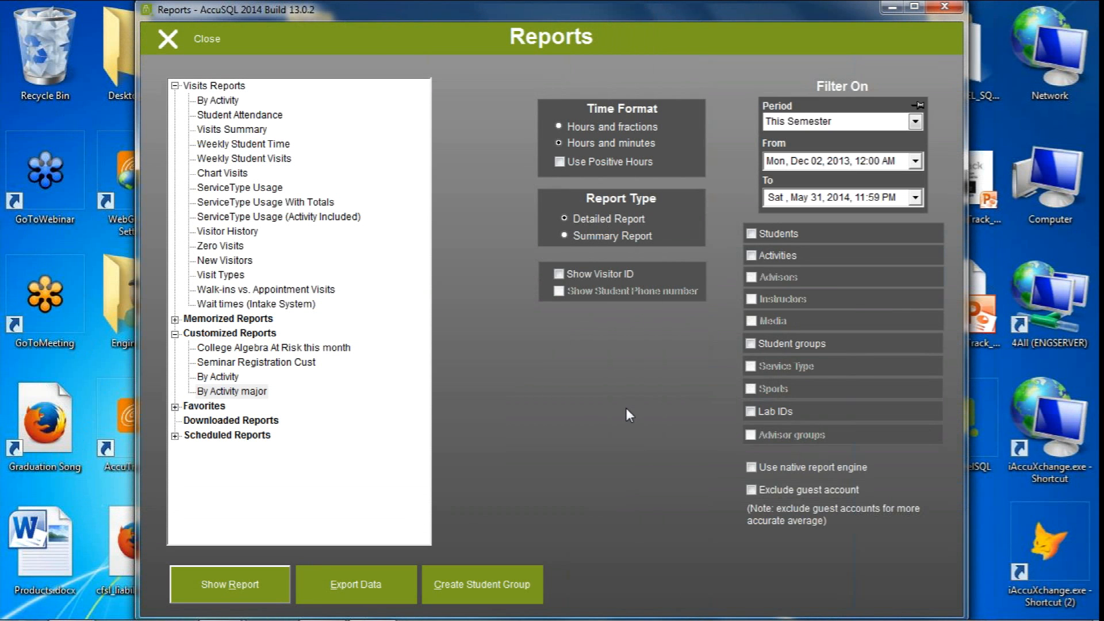
pyautogui.click(399, 519)
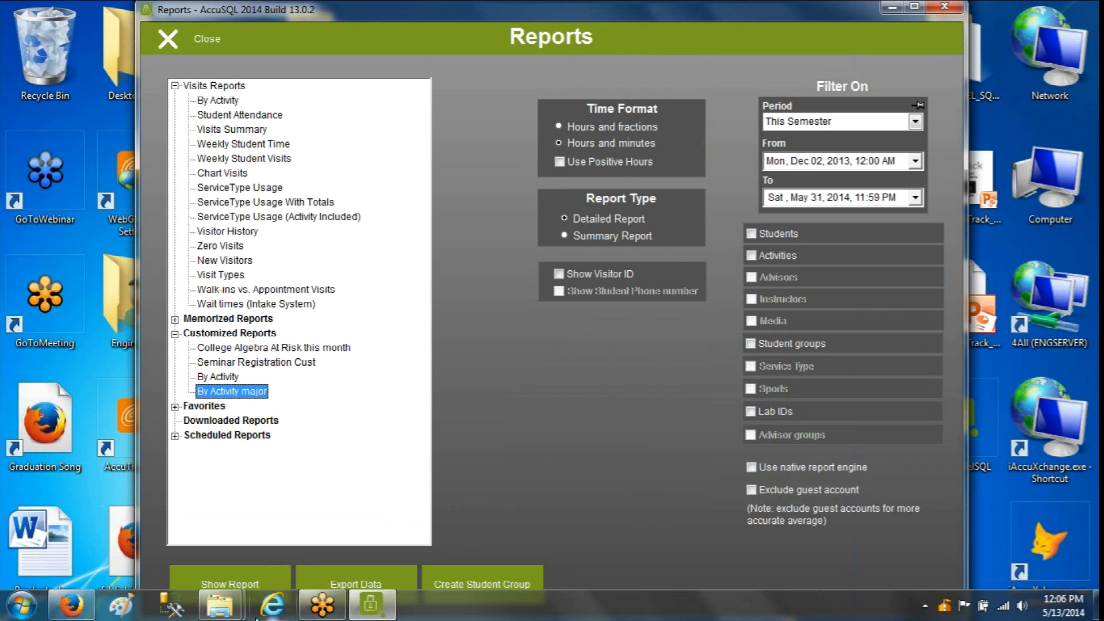
pyautogui.click(71, 603)
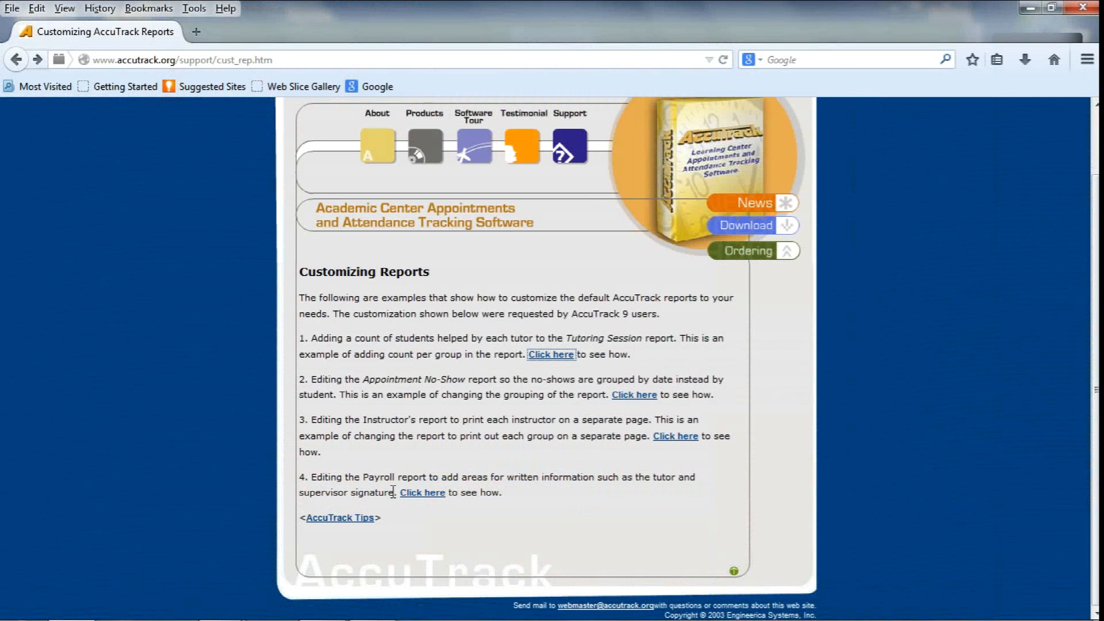
pyautogui.click(485, 58)
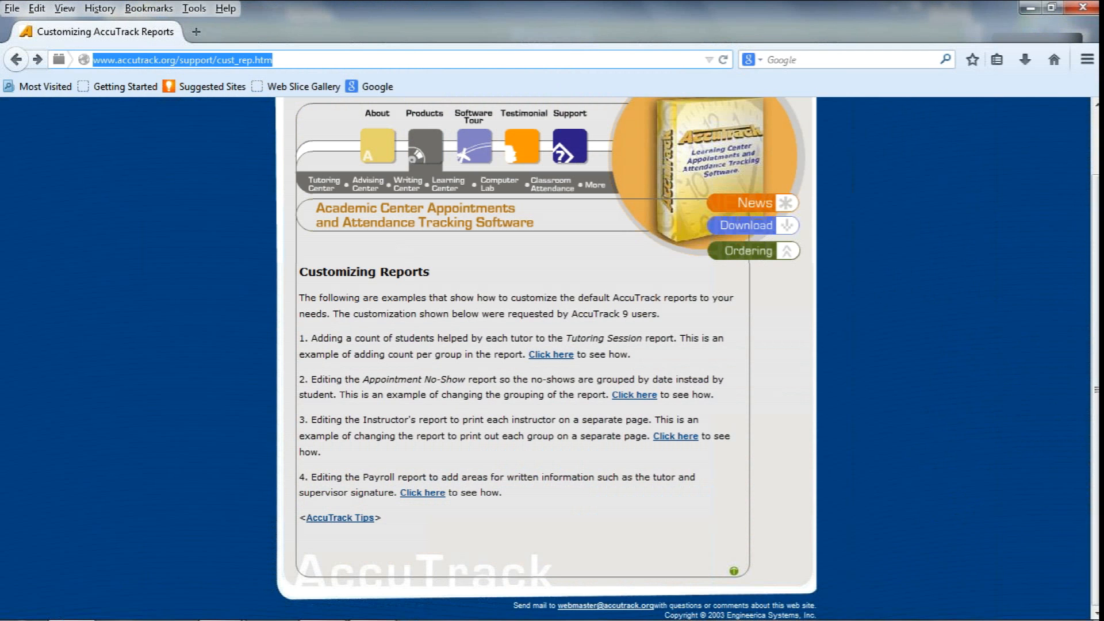
pyautogui.scroll(3, 194, 138)
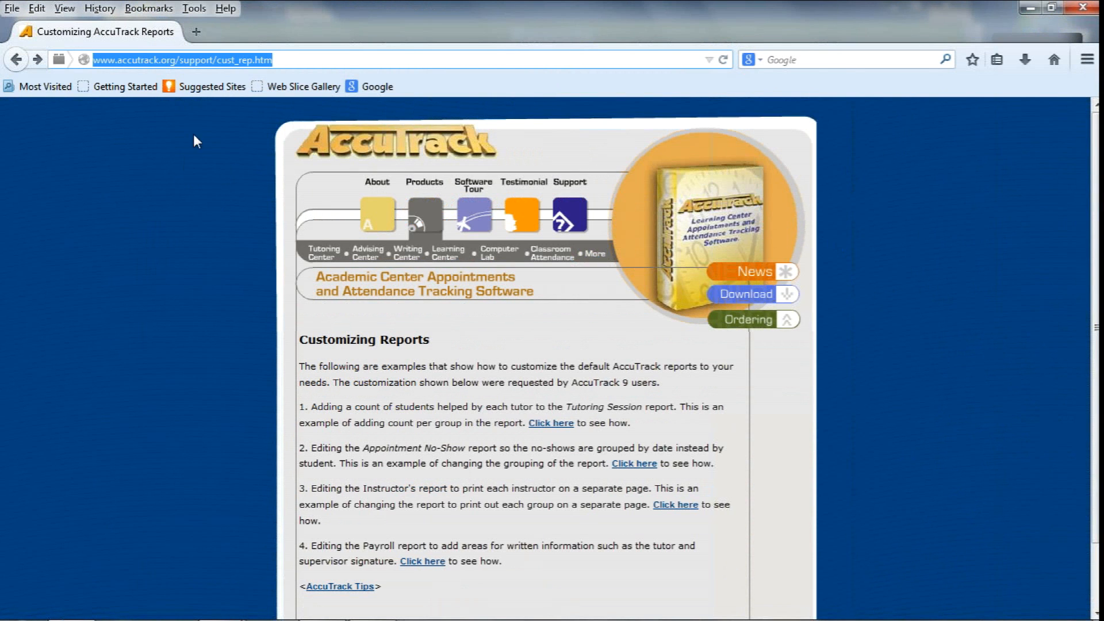
pyautogui.click(231, 63)
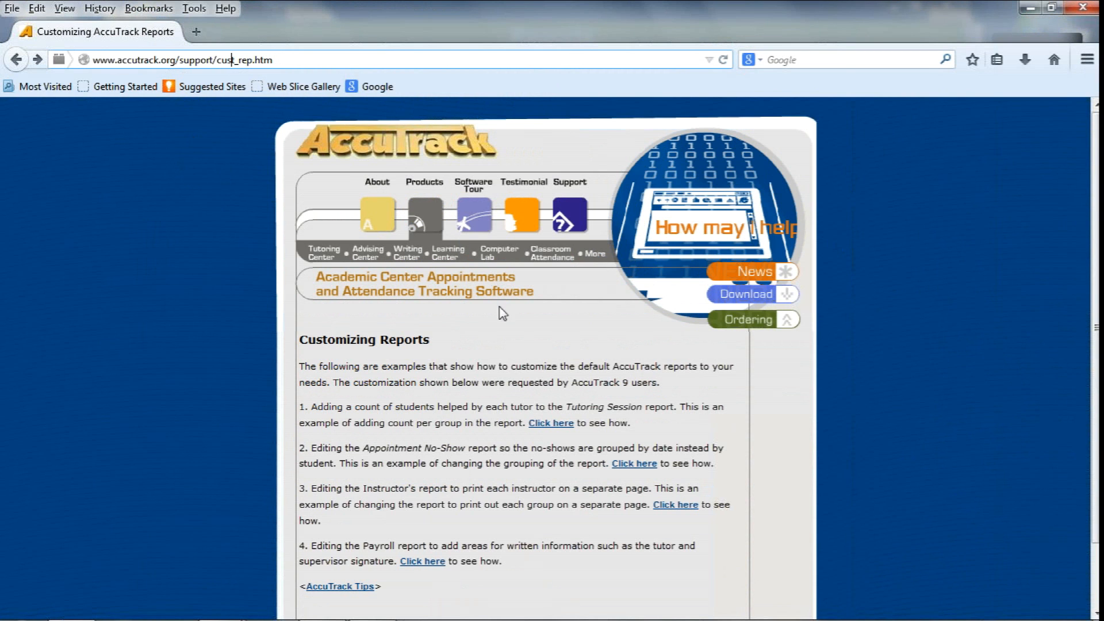
# Open the example on adding a count of students per tutor to the Tutoring Session report, review it, and minimize the browser
pyautogui.scroll(-3, 467, 423)
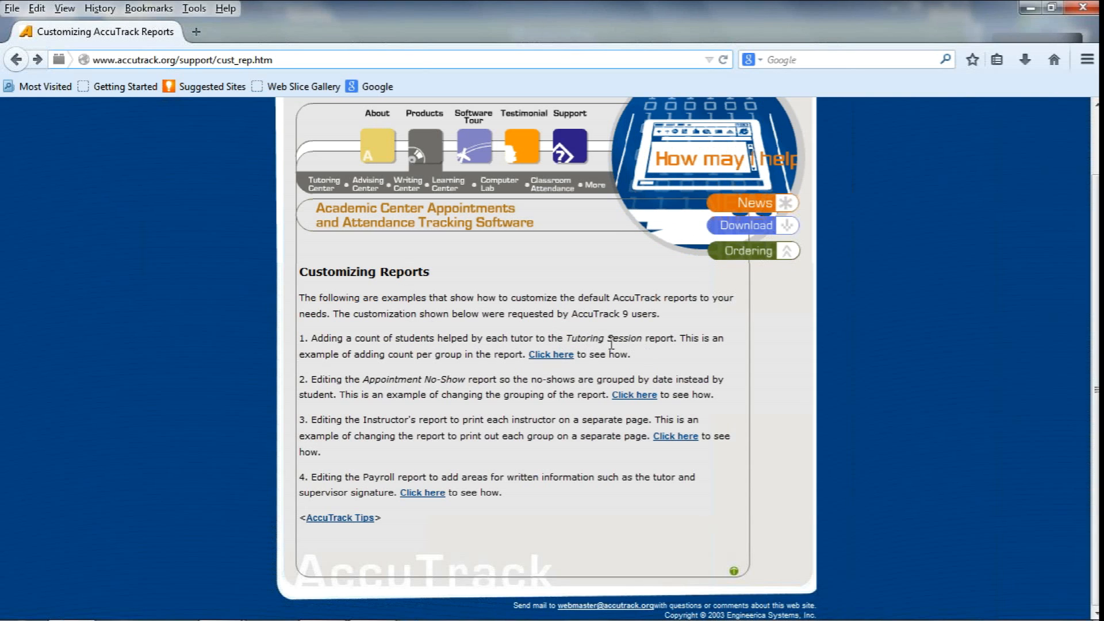
pyautogui.click(546, 354)
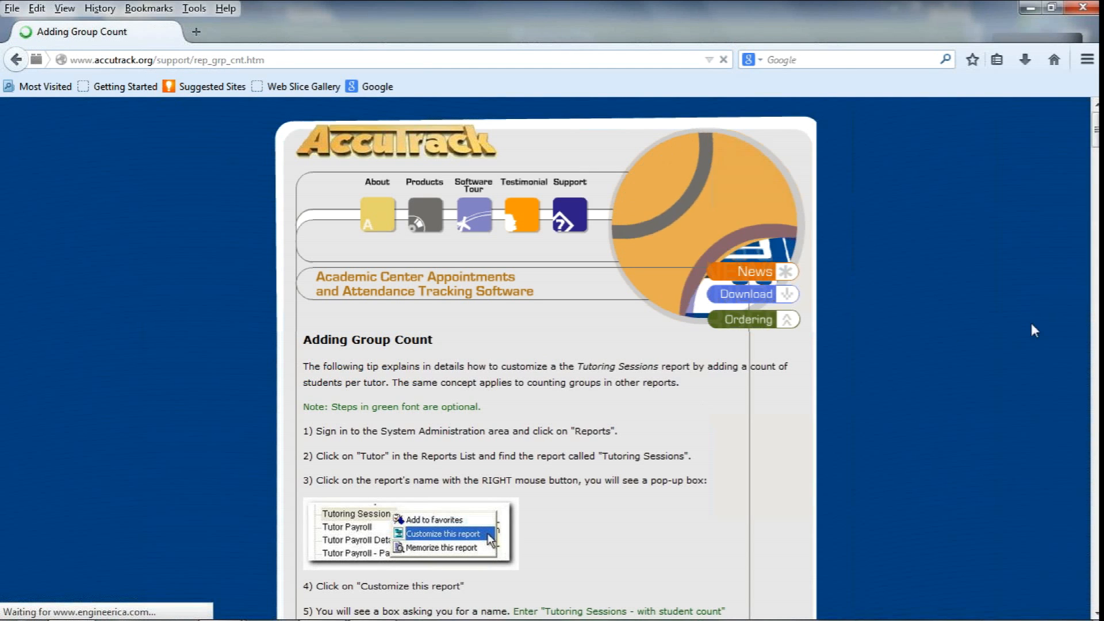
pyautogui.moveTo(1095, 132)
pyautogui.mouseDown()
pyautogui.moveTo(1094, 382)
pyautogui.moveTo(1091, 141)
pyautogui.mouseUp()
pyautogui.click(1030, 8)
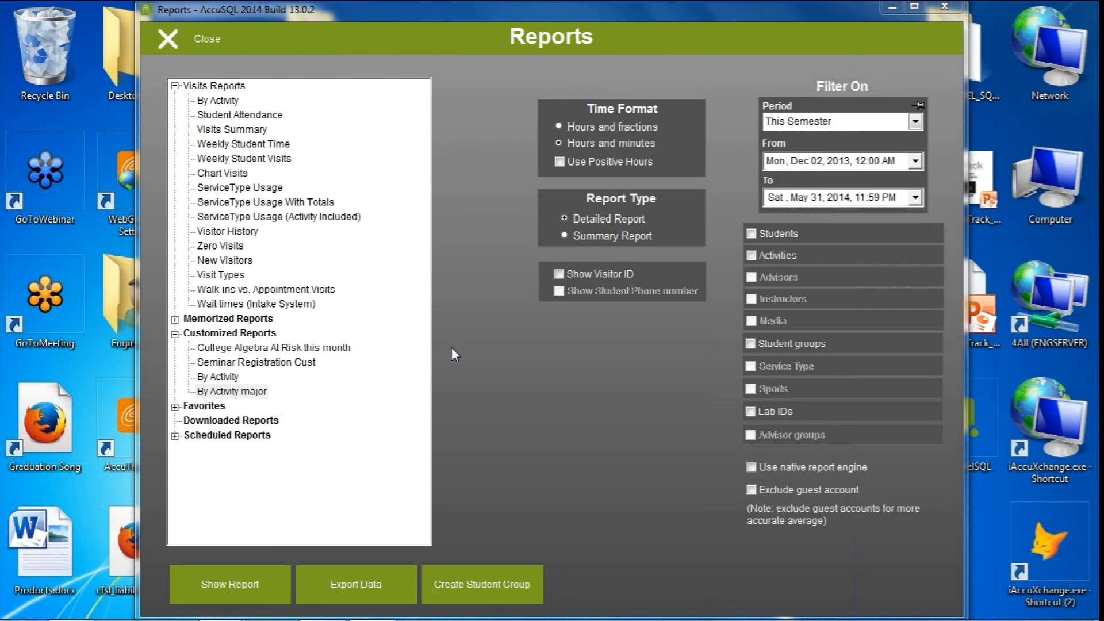
pyautogui.click(231, 391)
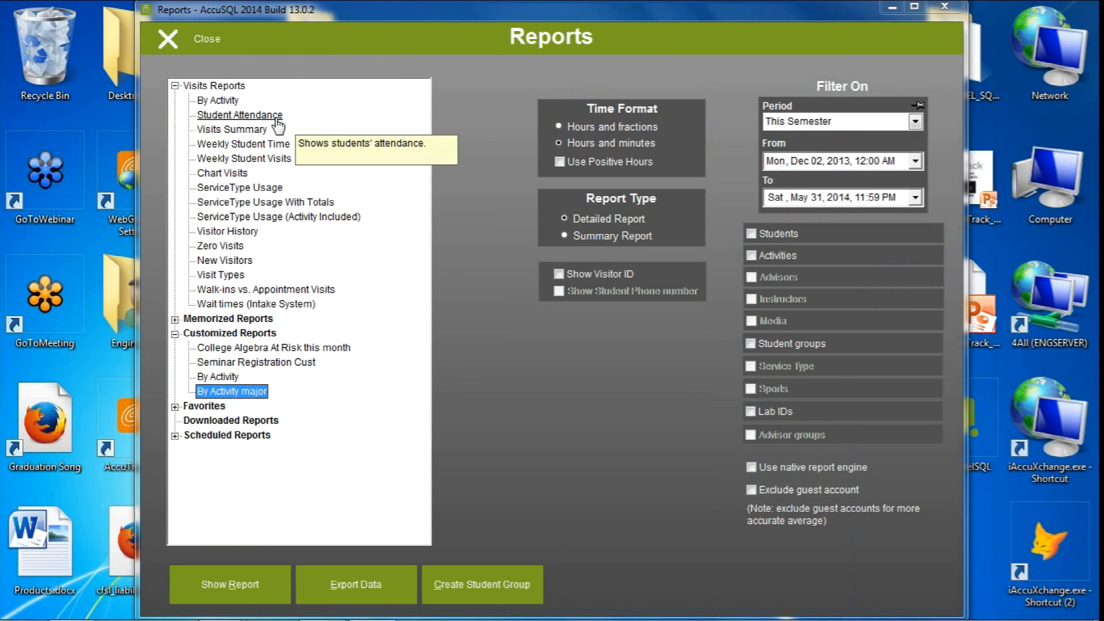
pyautogui.click(217, 100)
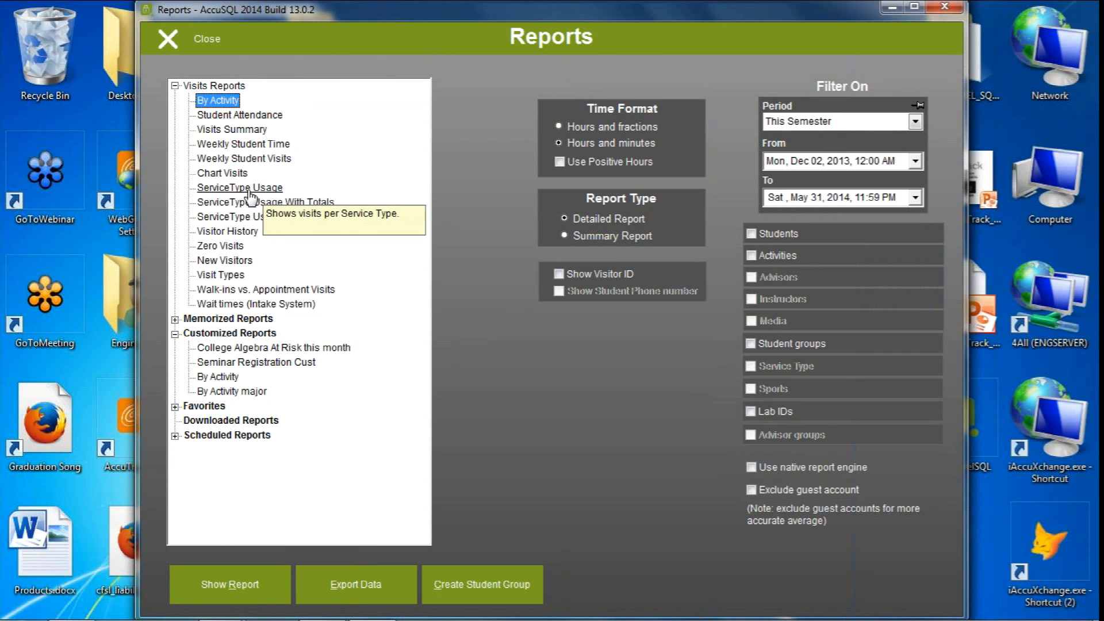
pyautogui.click(241, 163)
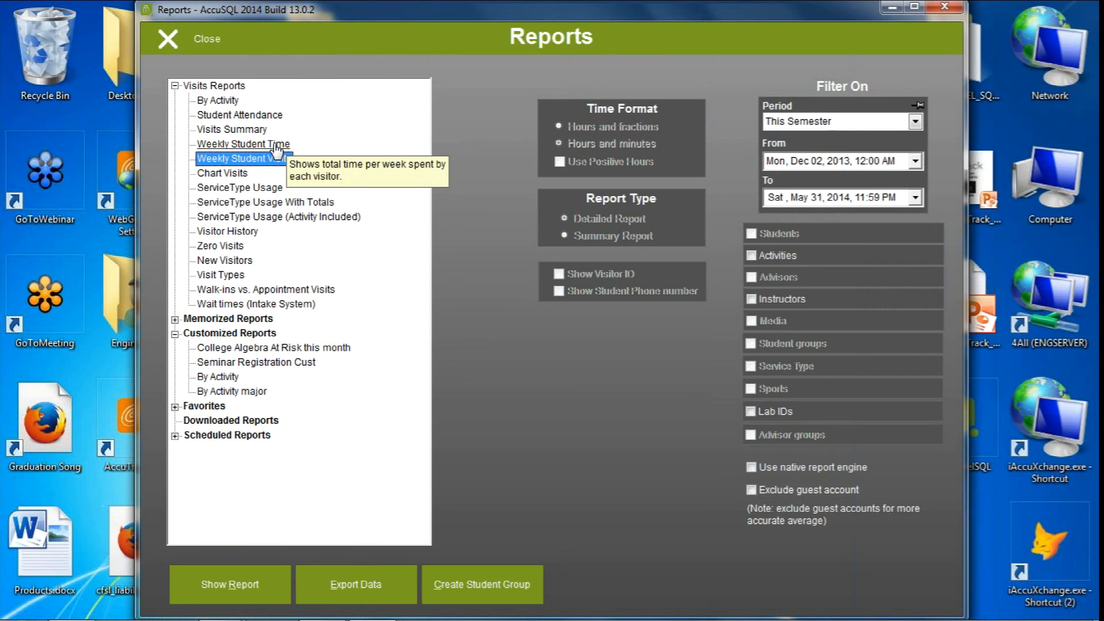
# Try to export the data of the Weekly Student Time visits report
pyautogui.click(272, 145)
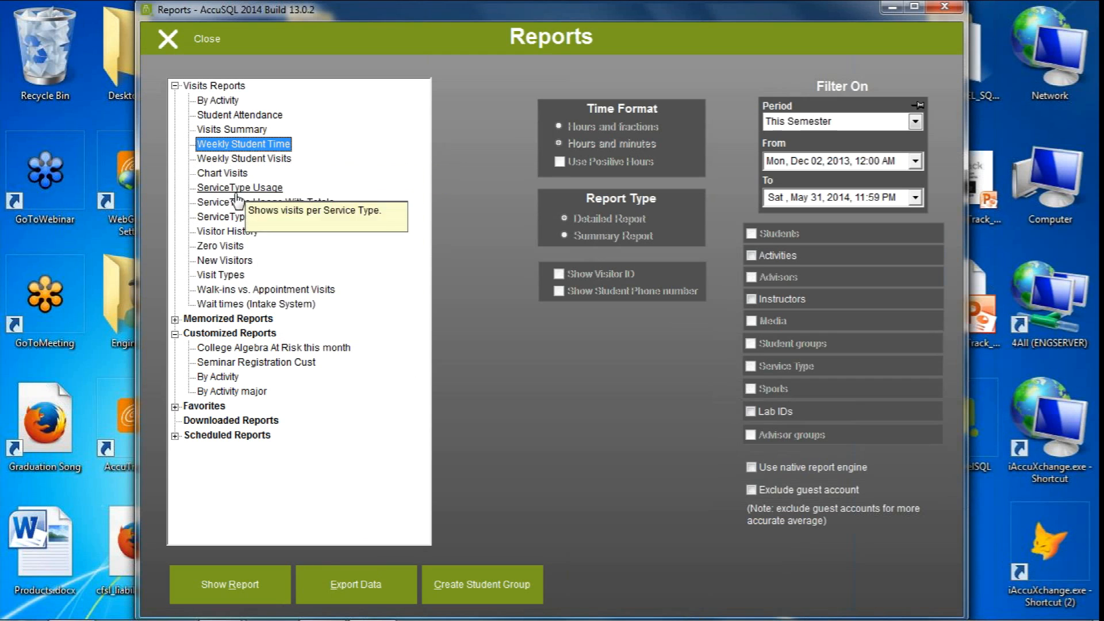
pyautogui.click(338, 586)
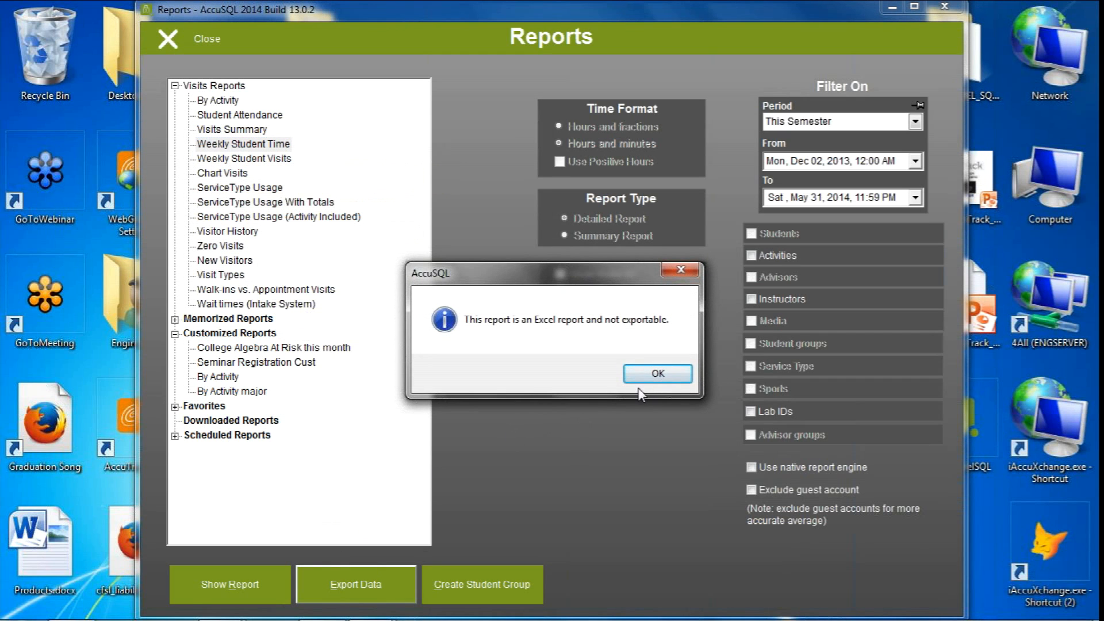
pyautogui.click(657, 374)
# Show the Weekly Student Time report in Excel and examine the weekly periods and the Grand Total column of the pivot table
pyautogui.click(268, 602)
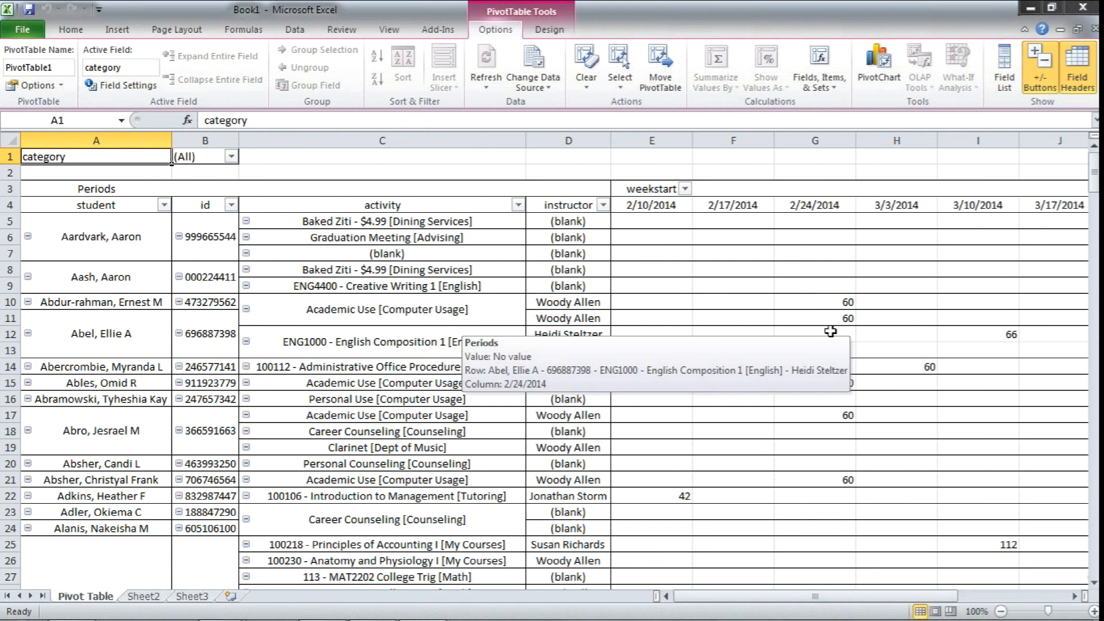
pyautogui.click(842, 302)
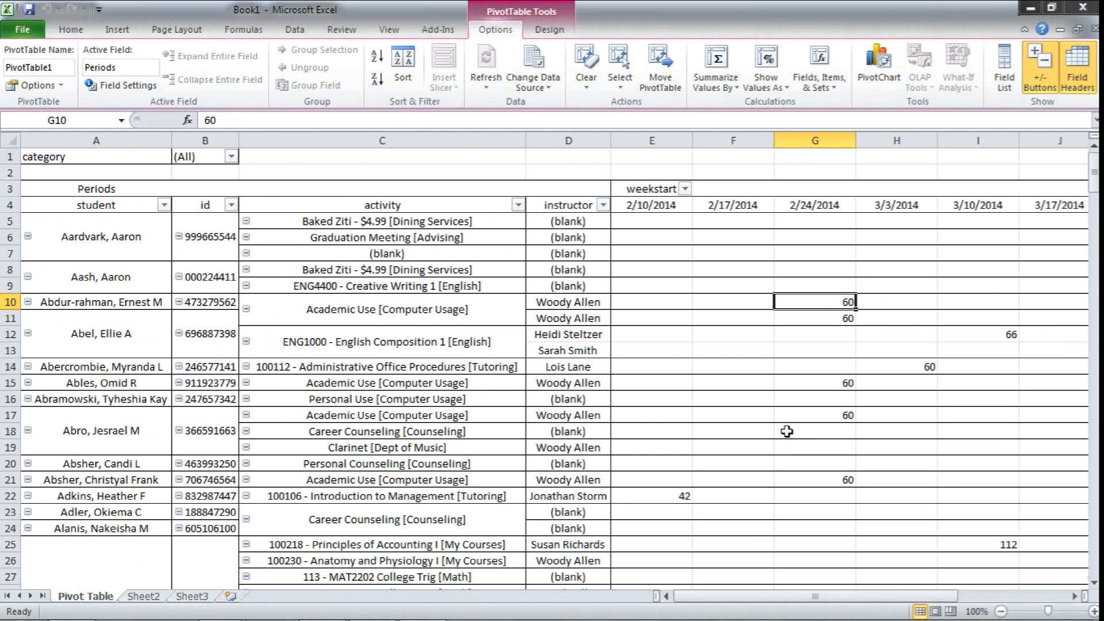
pyautogui.moveTo(937, 597); pyautogui.dragTo(1059, 601)
pyautogui.click(1047, 227)
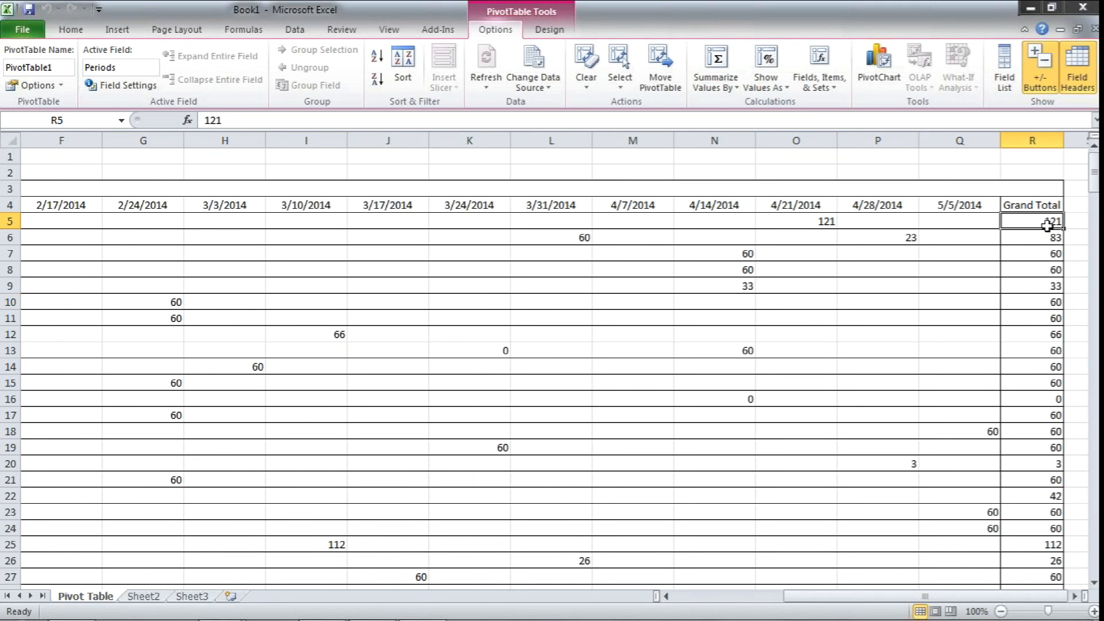
# Check the overall grand total in the last row of the pivot table and return to the AccuSQL Reports window
pyautogui.moveTo(1016, 307)
pyautogui.moveTo(1095, 189); pyautogui.dragTo(1096, 350)
pyautogui.click(1045, 351)
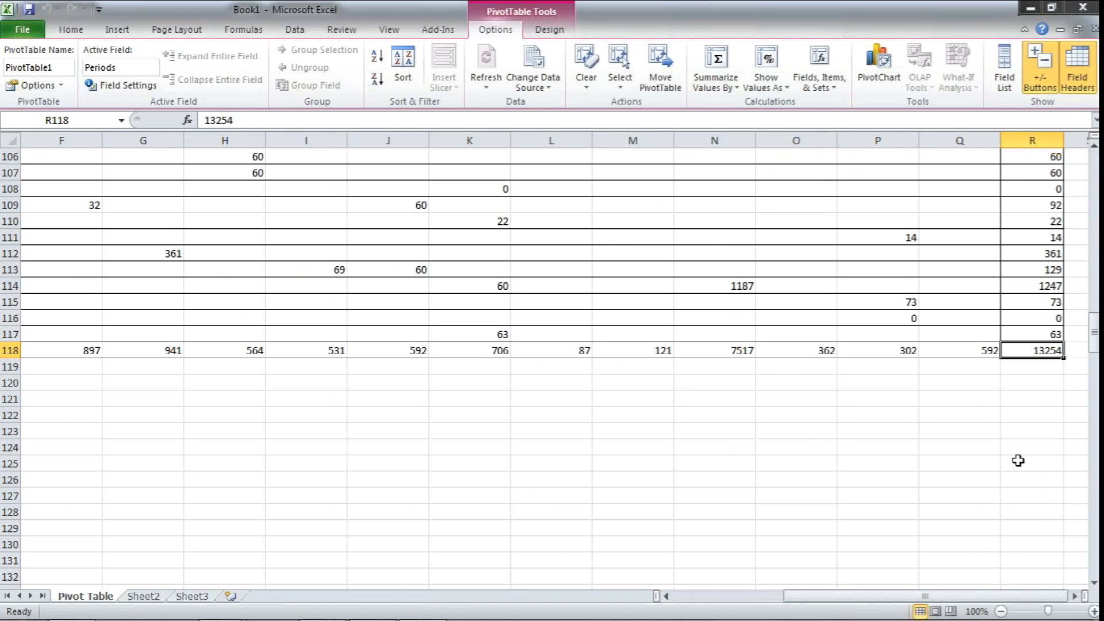
pyautogui.click(1049, 8)
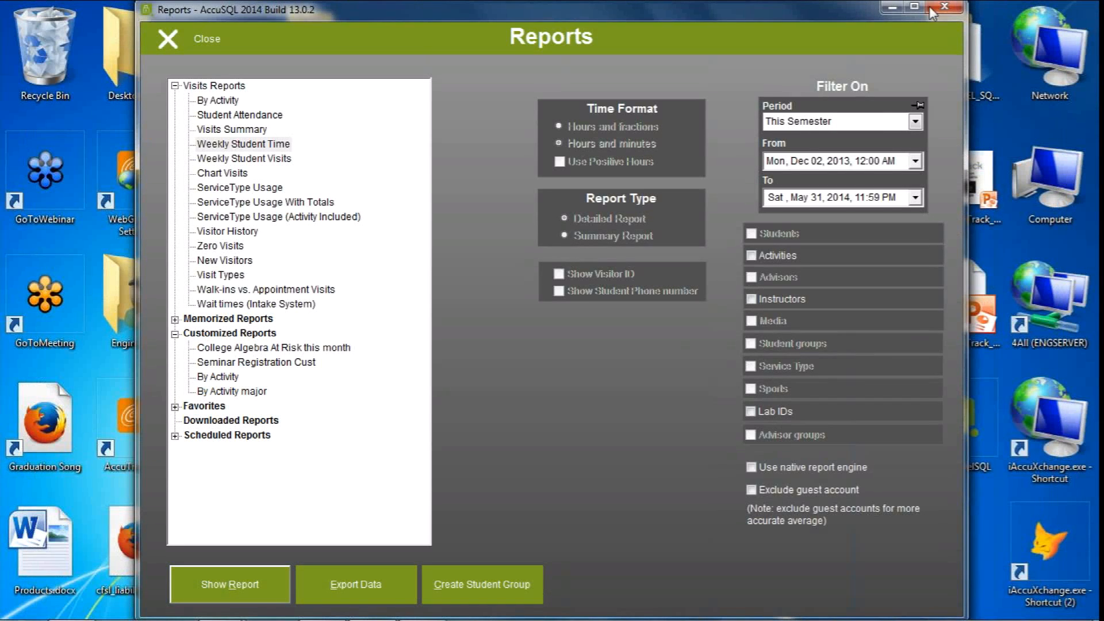
# Minimize the Reports window and open Excel Formulas.txt from the Excel Fun folder on the desktop, repositioning its window
pyautogui.click(894, 7)
pyautogui.doubleClick(314, 58)
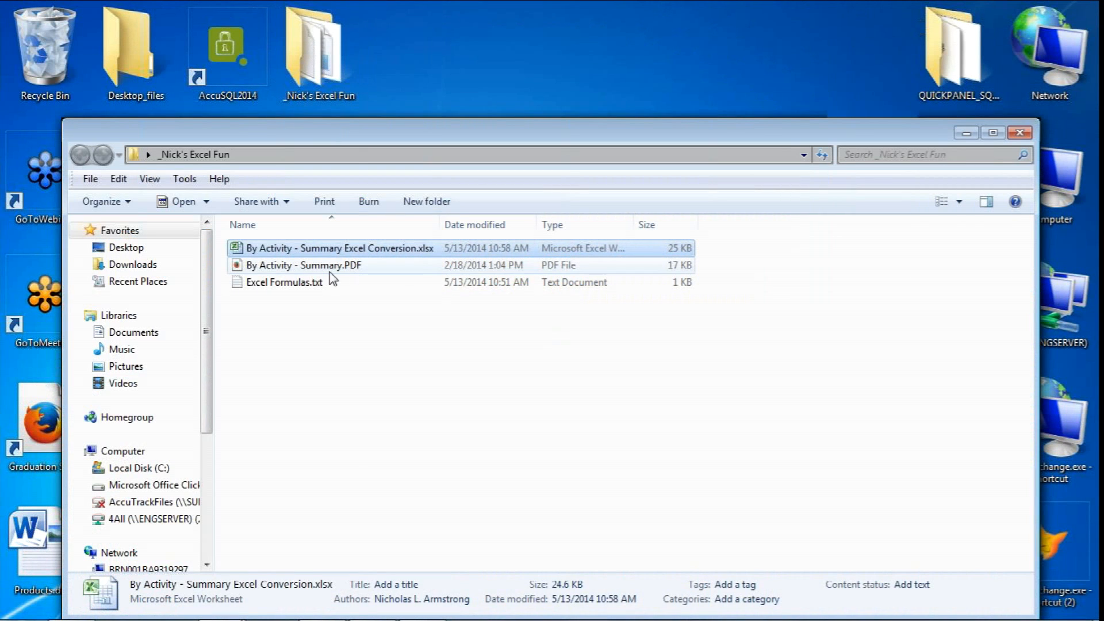
pyautogui.doubleClick(292, 281)
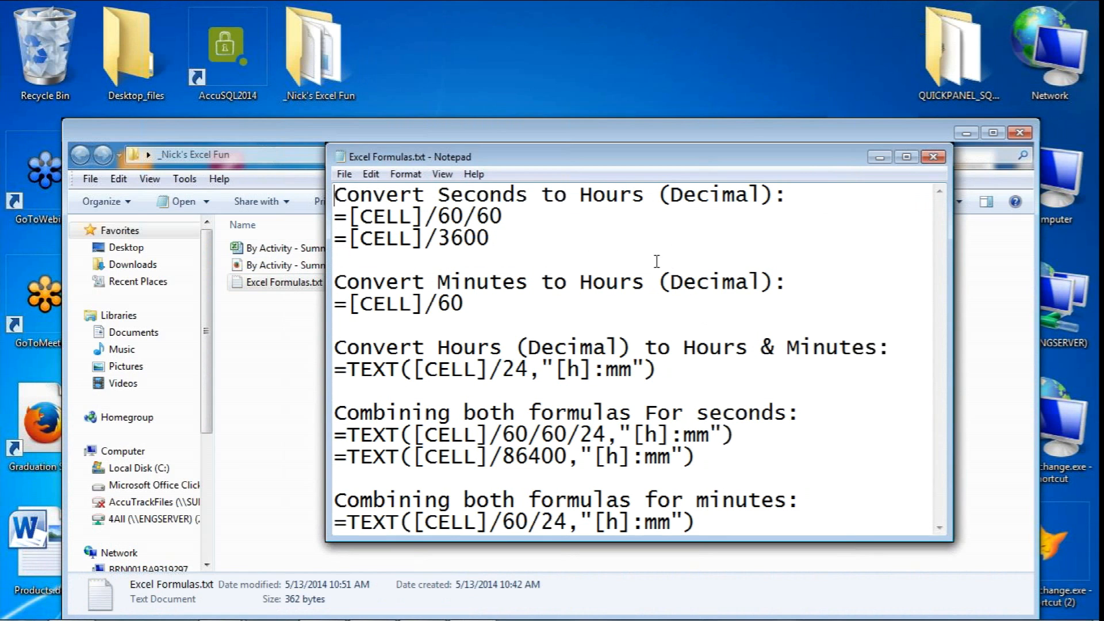
pyautogui.moveTo(662, 161); pyautogui.dragTo(594, 133)
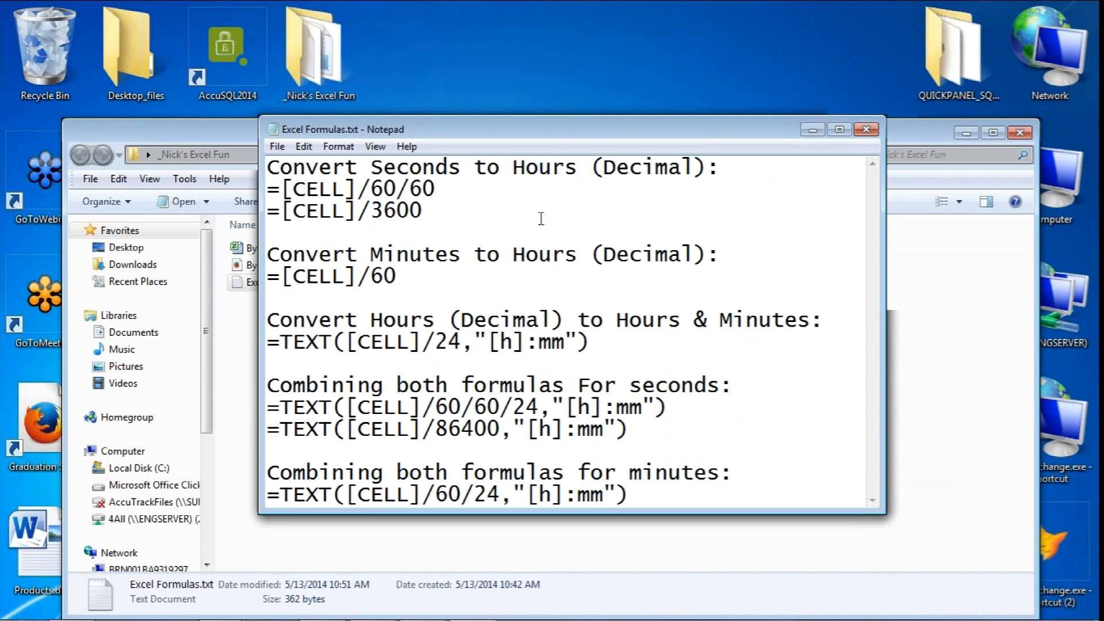
# Examine the formulas for converting seconds and minutes to decimal hours, decimal hours to hours and minutes, and the combined versions
pyautogui.moveTo(360, 190); pyautogui.dragTo(399, 191)
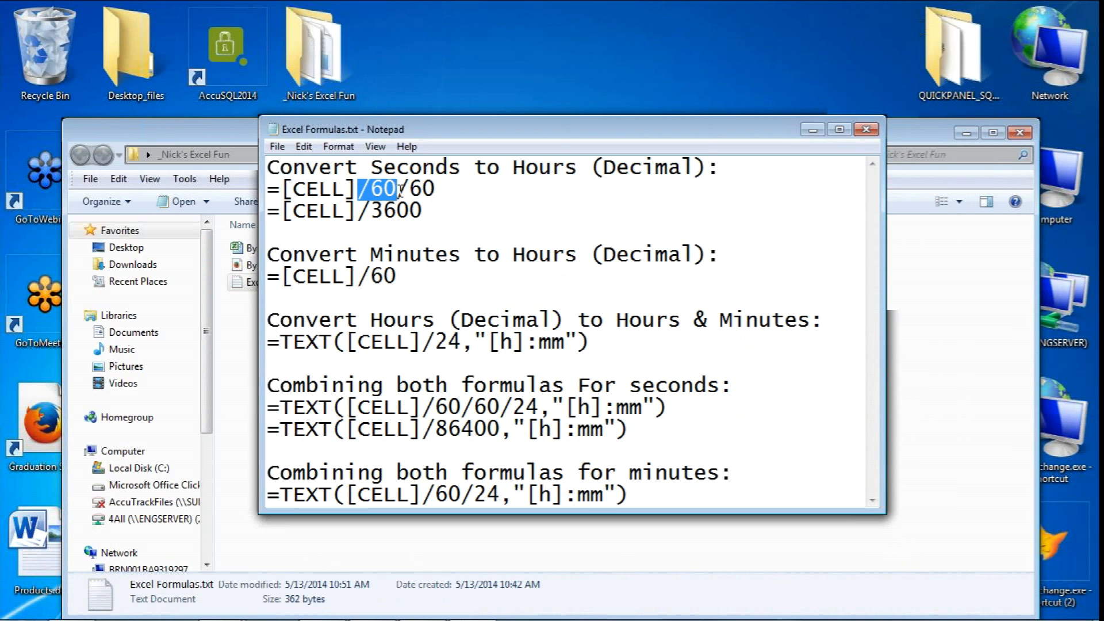
pyautogui.moveTo(409, 190); pyautogui.dragTo(358, 212)
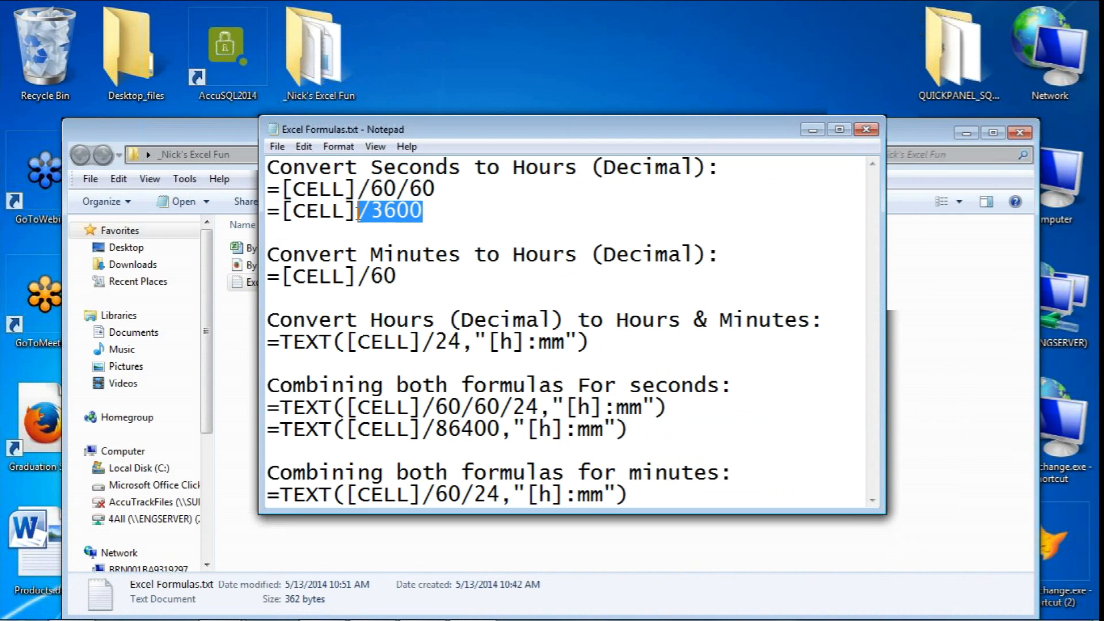
pyautogui.click(436, 270)
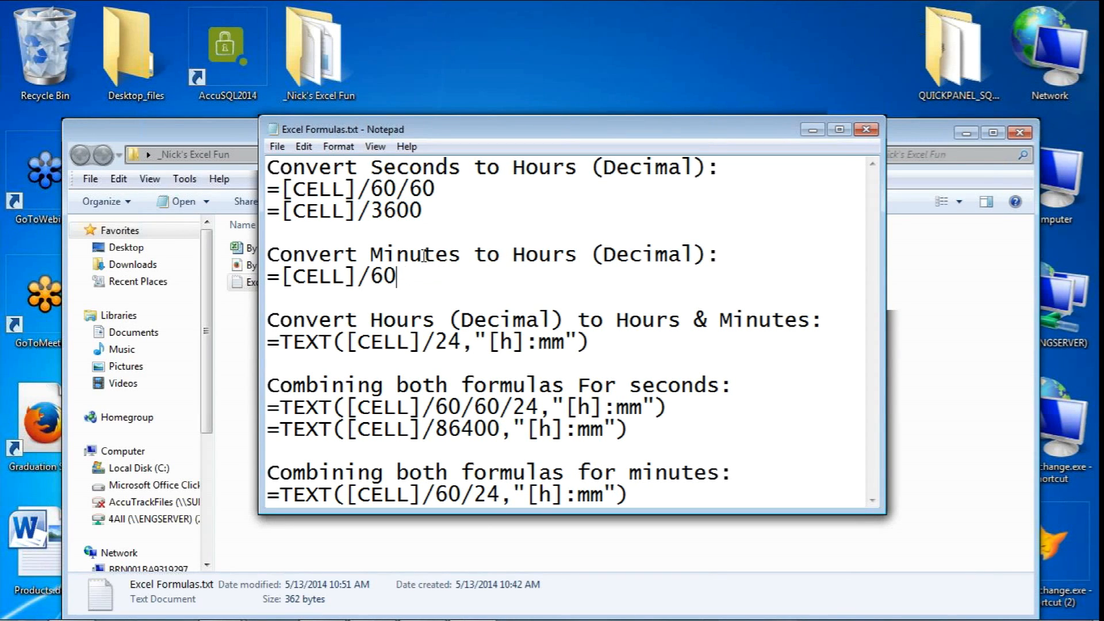
pyautogui.moveTo(404, 273); pyautogui.dragTo(361, 277)
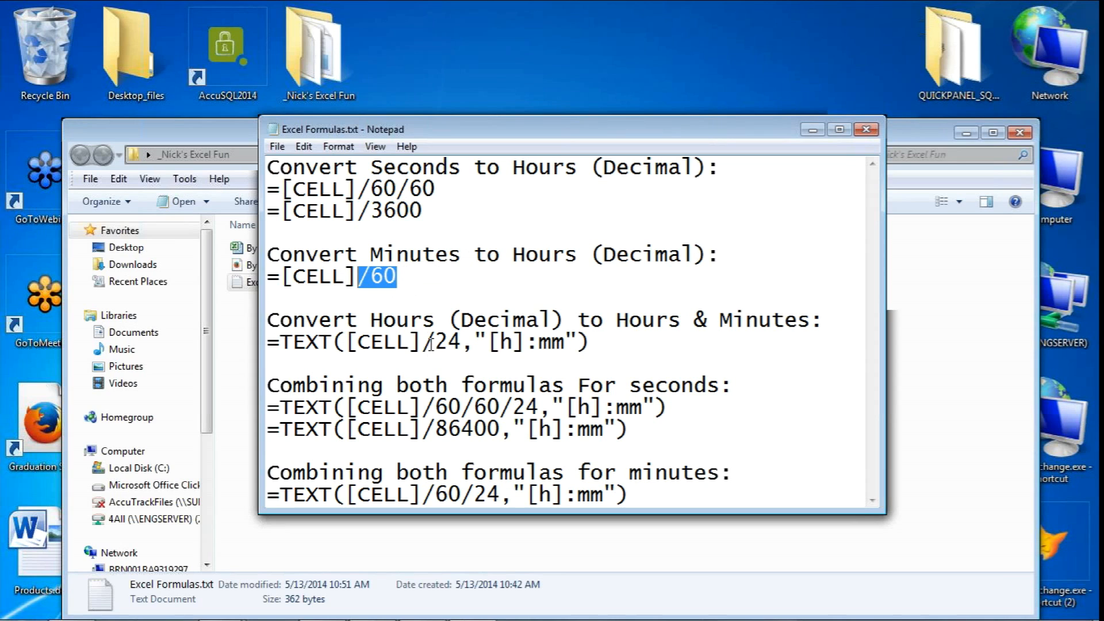
pyautogui.click(508, 345)
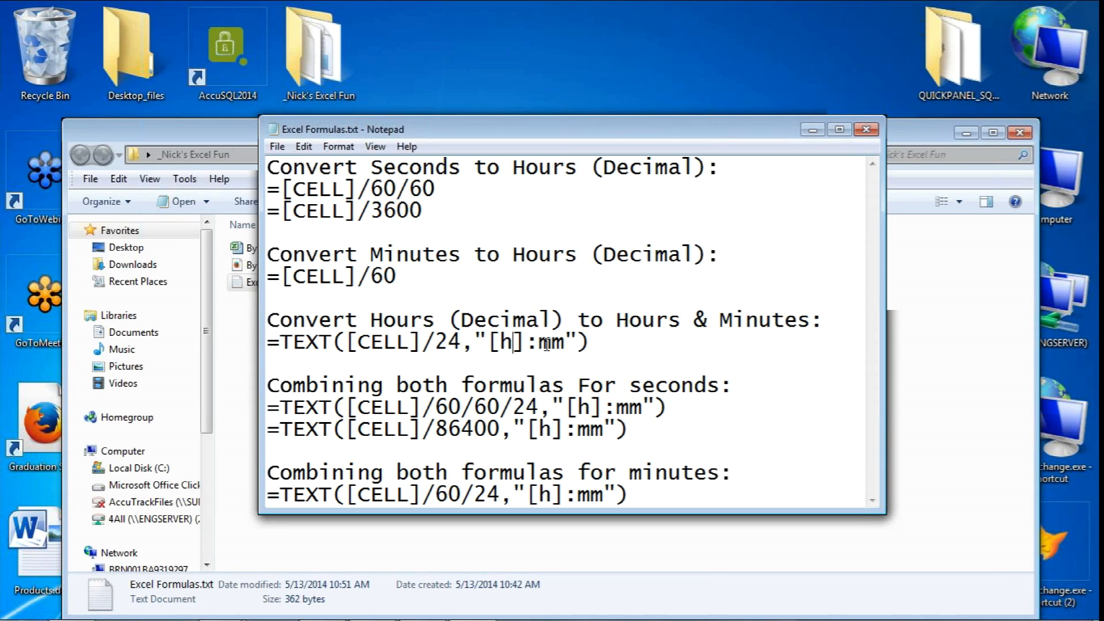
pyautogui.moveTo(594, 345); pyautogui.dragTo(426, 351)
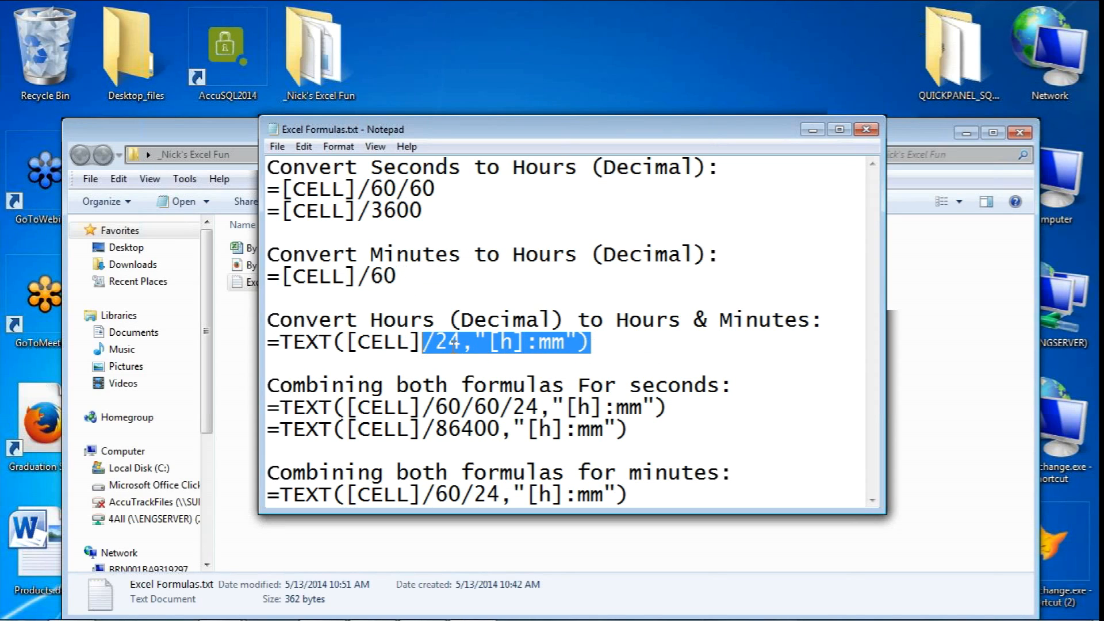
pyautogui.click(440, 344)
pyautogui.moveTo(427, 345); pyautogui.dragTo(570, 351)
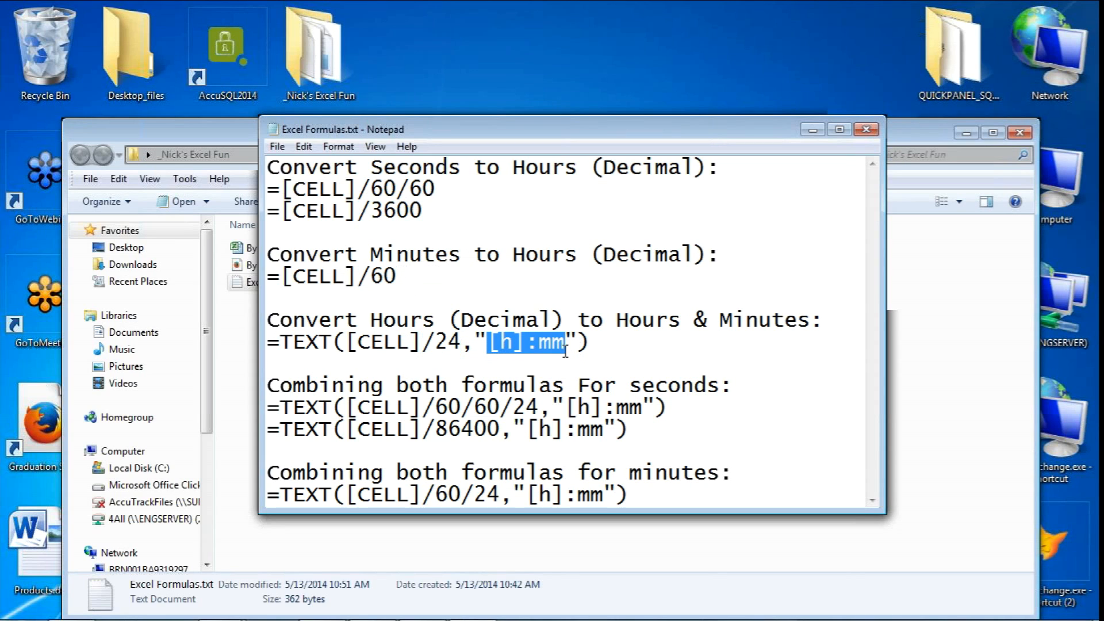
pyautogui.click(484, 430)
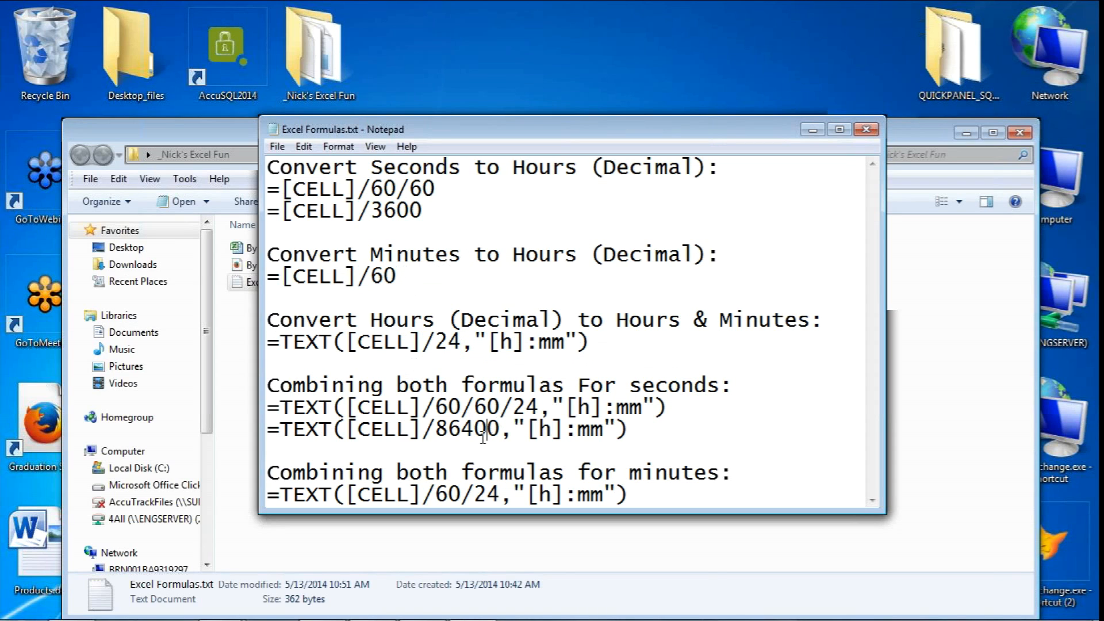
# Copy the combined formula for minutes, =TEXT([CELL]/60/24,"[h]:mm"), from the text file into cell E2 of the Pivot Table sheet in Excel
pyautogui.moveTo(640, 493); pyautogui.dragTo(267, 498)
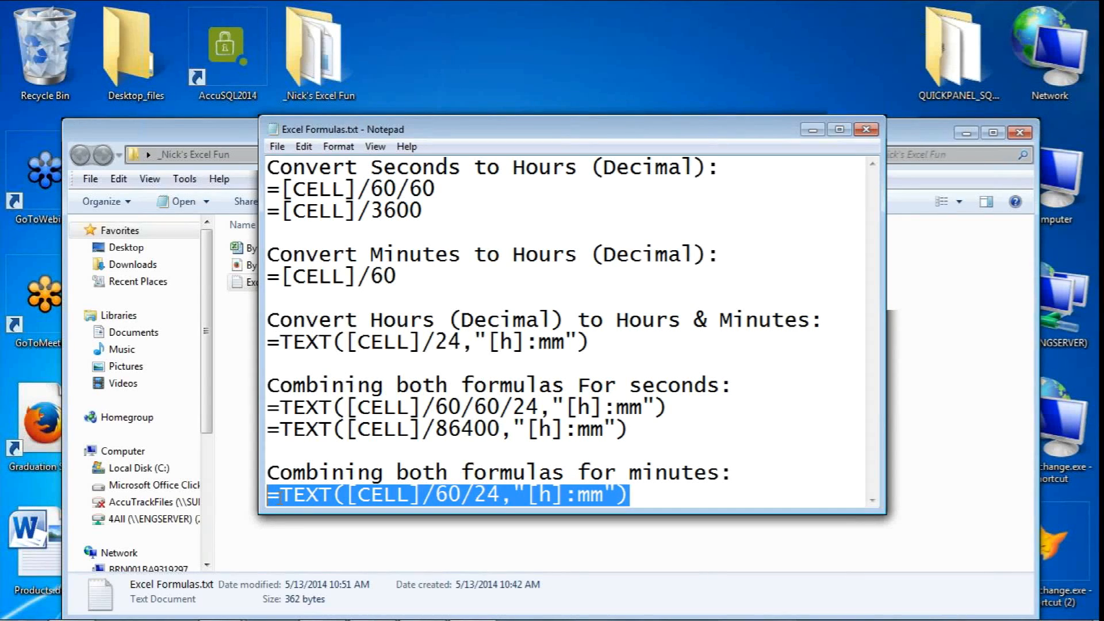
pyautogui.rightClick(284, 497)
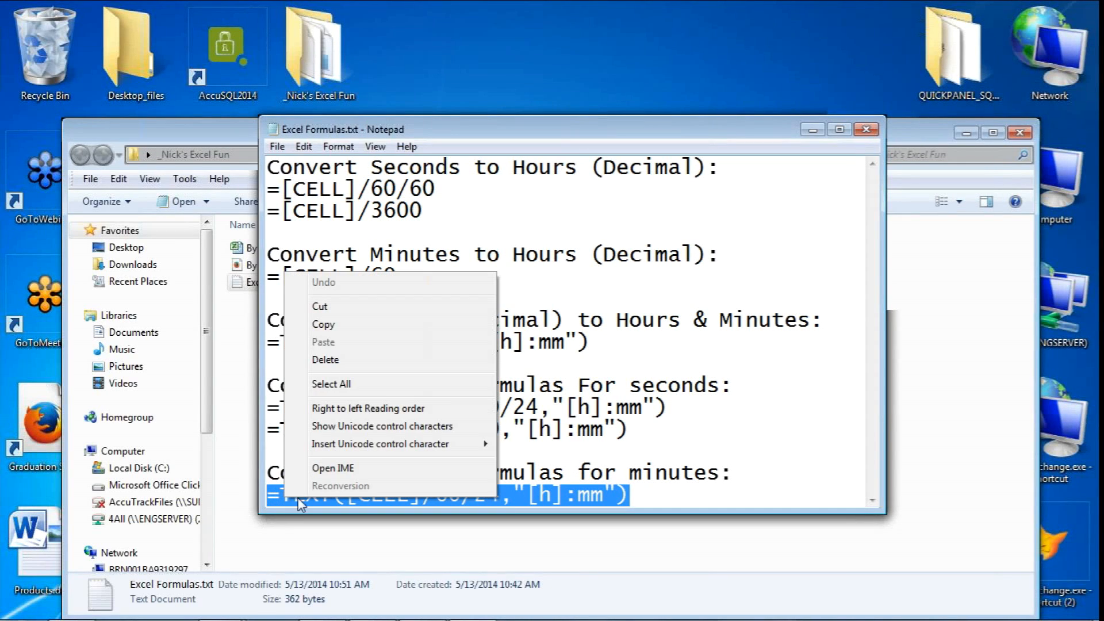
pyautogui.click(323, 324)
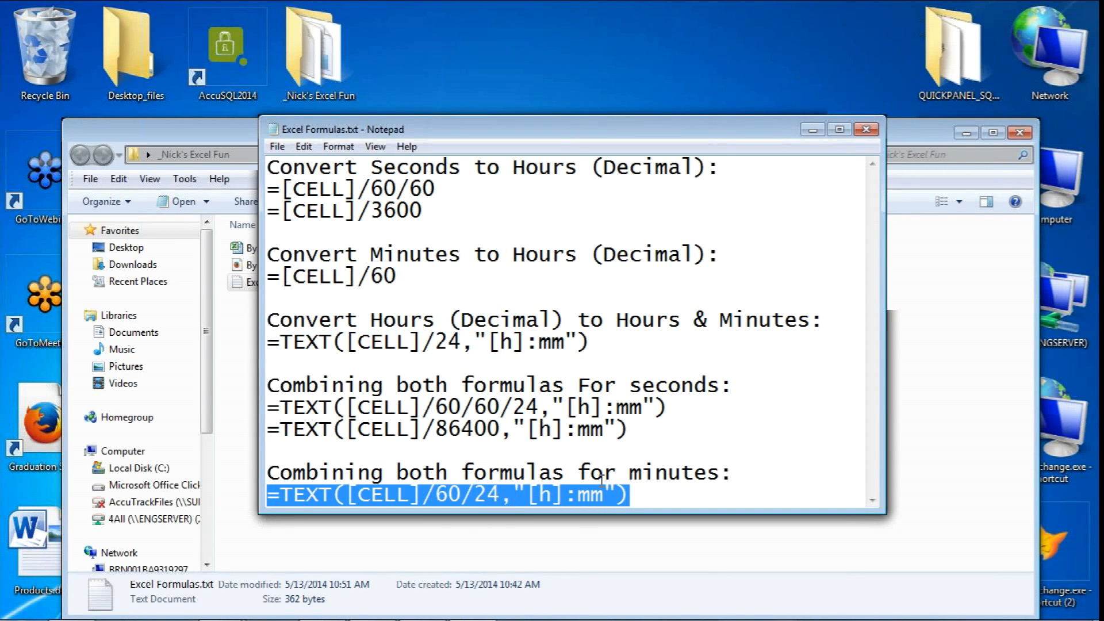
pyautogui.moveTo(553, 616)
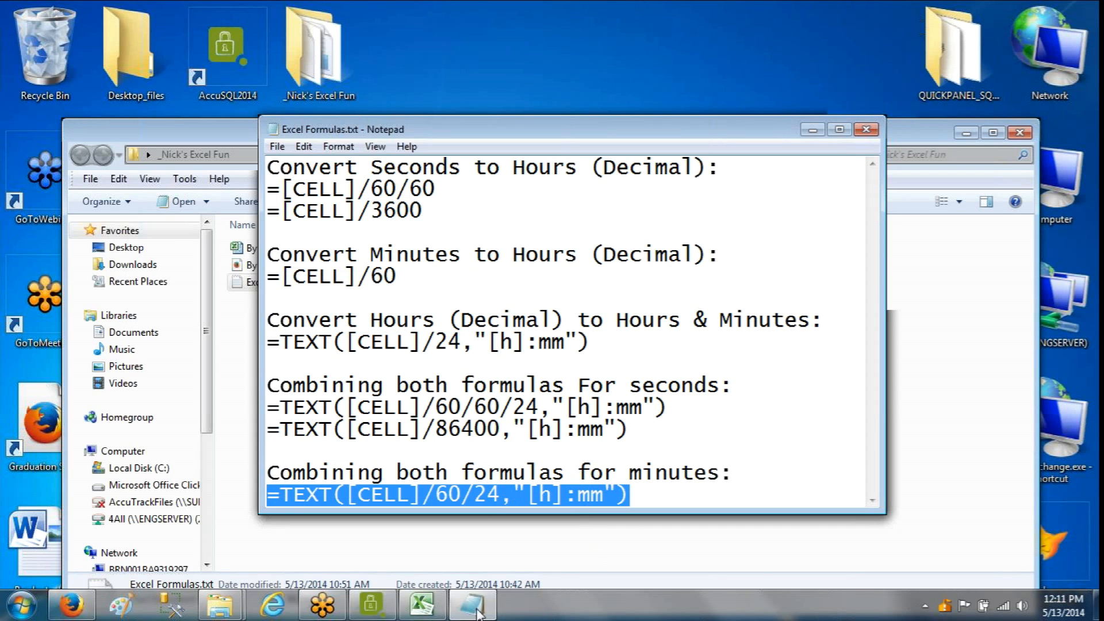
pyautogui.click(423, 605)
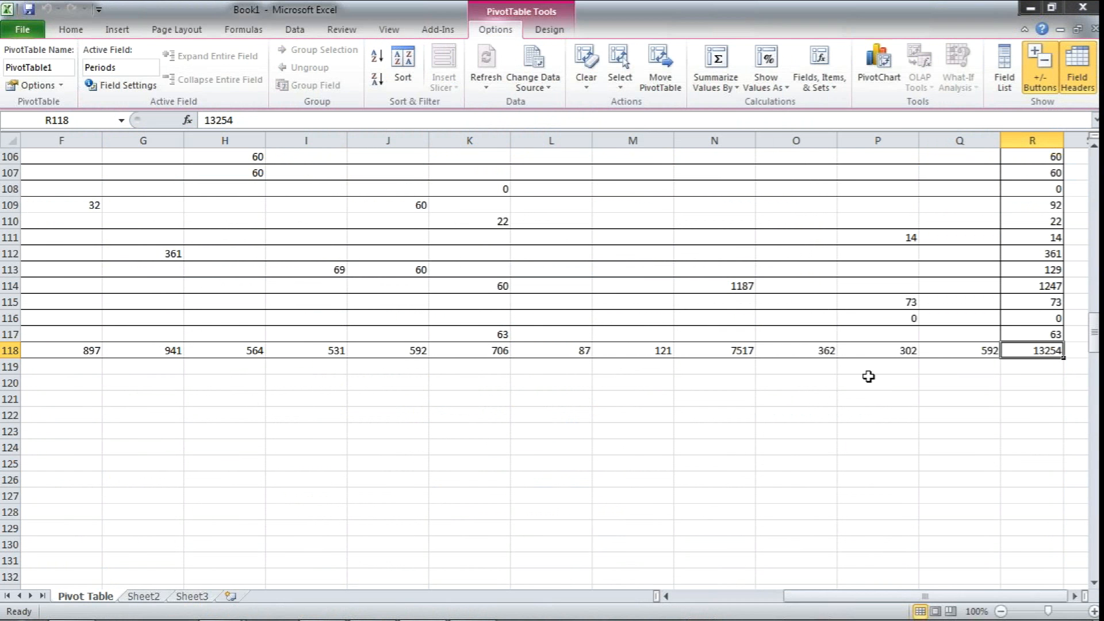
pyautogui.moveTo(797, 599); pyautogui.dragTo(754, 598)
pyautogui.scroll(20, 527, 525)
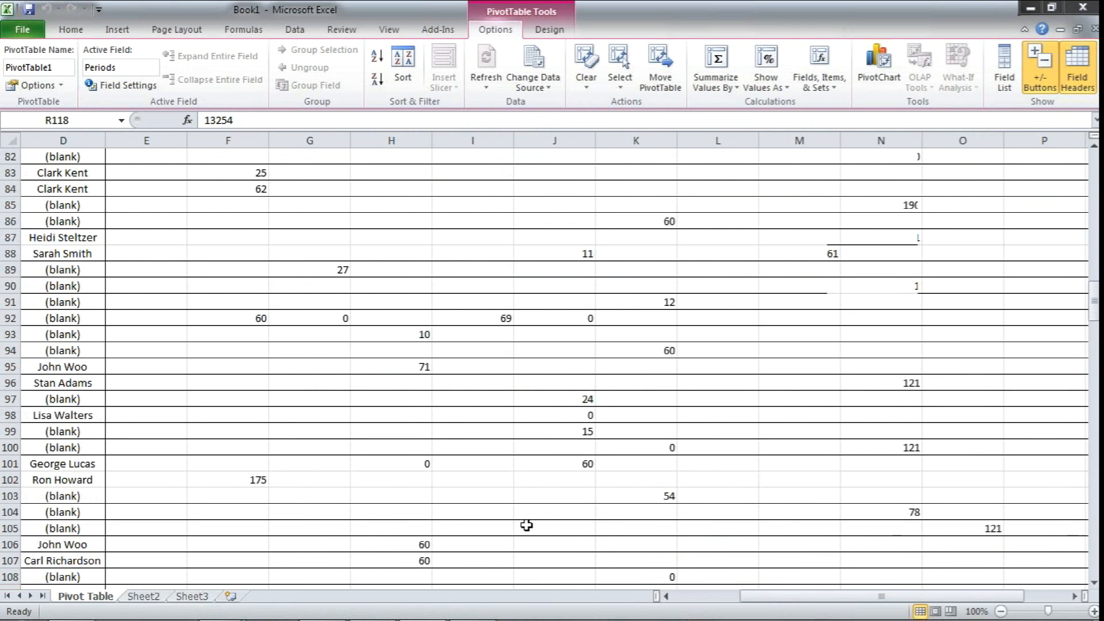
pyautogui.scroll(5, 526, 524)
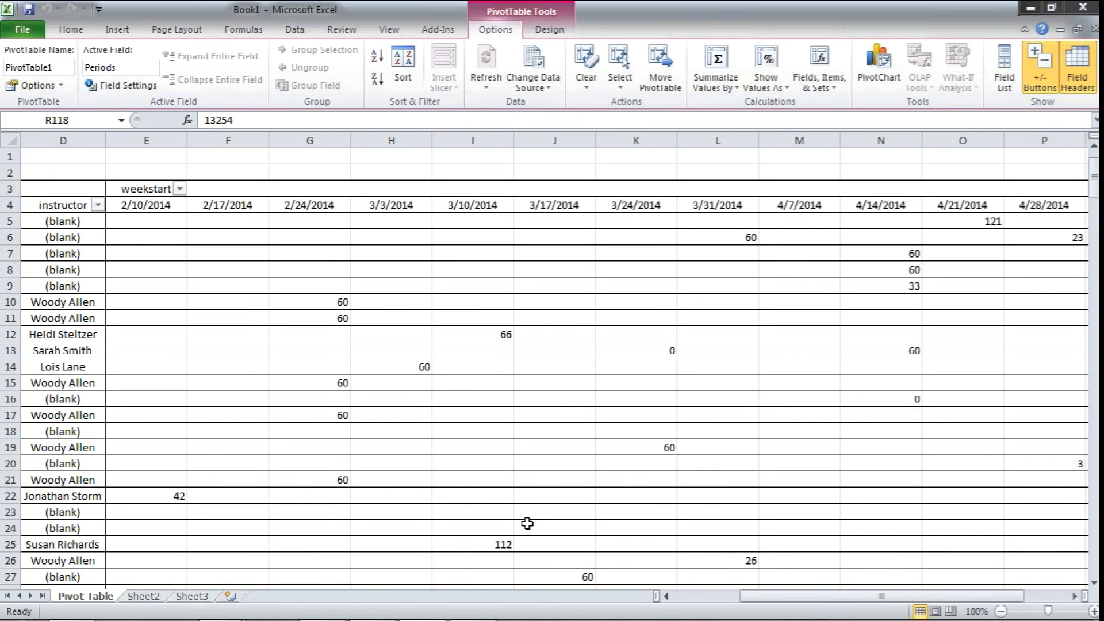
pyautogui.rightClick(142, 170)
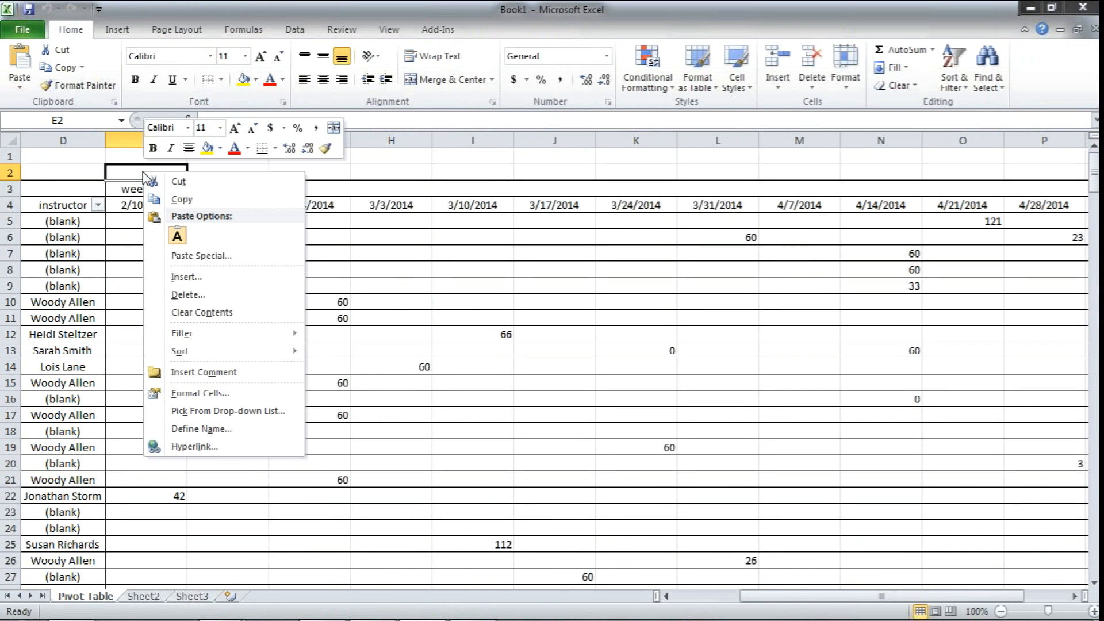
pyautogui.click(178, 235)
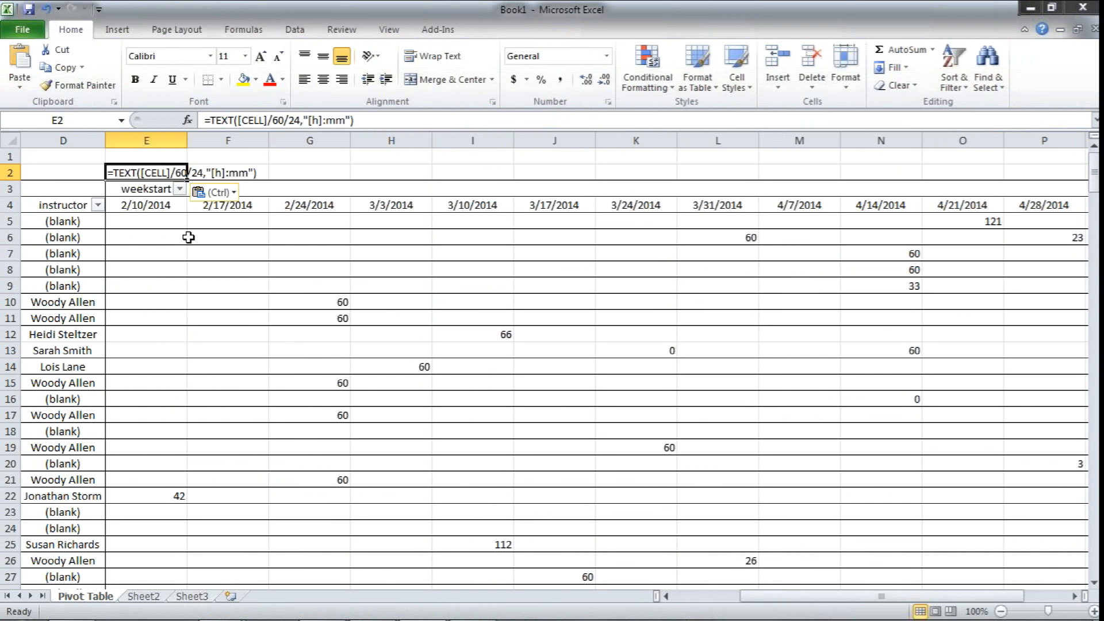
# Copy the entire Pivot Table sheet and paste it as Values & Source Formatting into Sheet2 and over the Pivot Table sheet itself
pyautogui.click(140, 220)
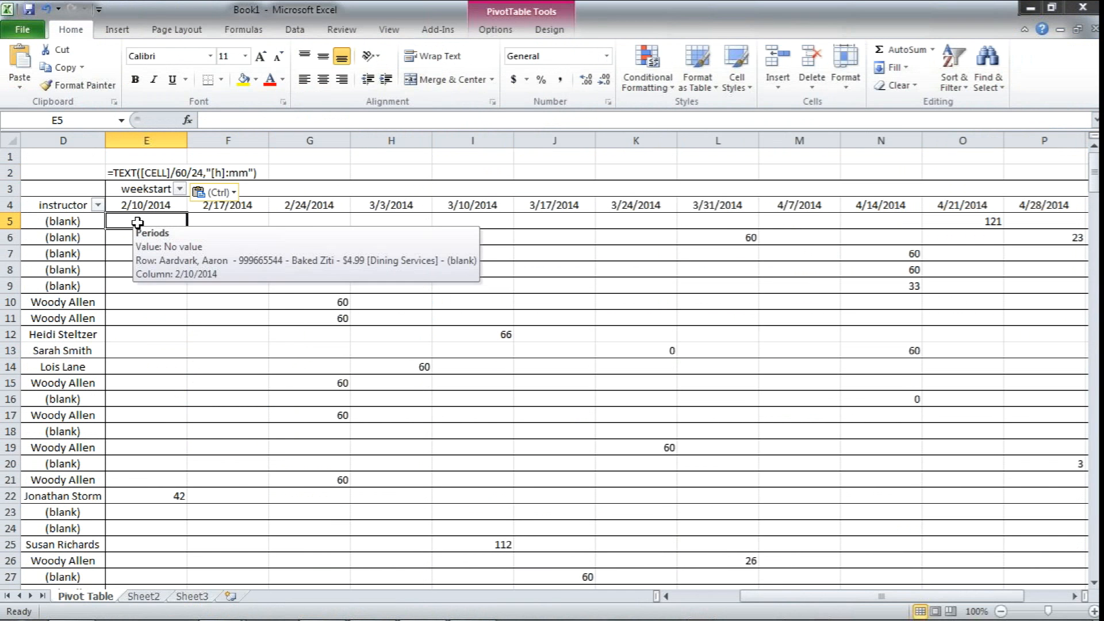
pyautogui.moveTo(771, 600); pyautogui.dragTo(707, 601)
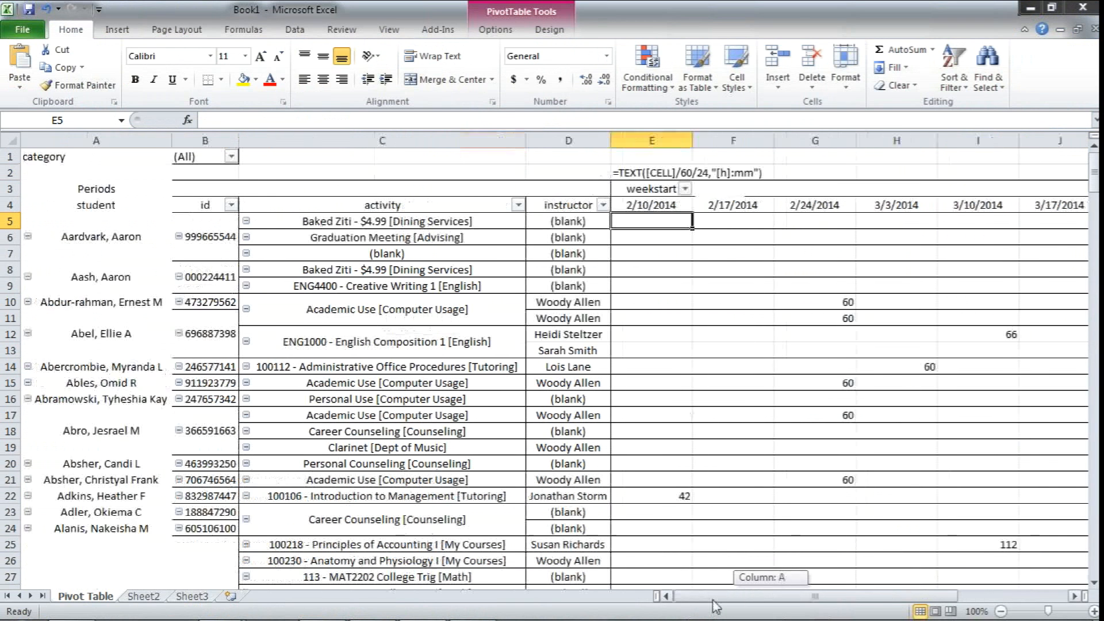
pyautogui.click(10, 139)
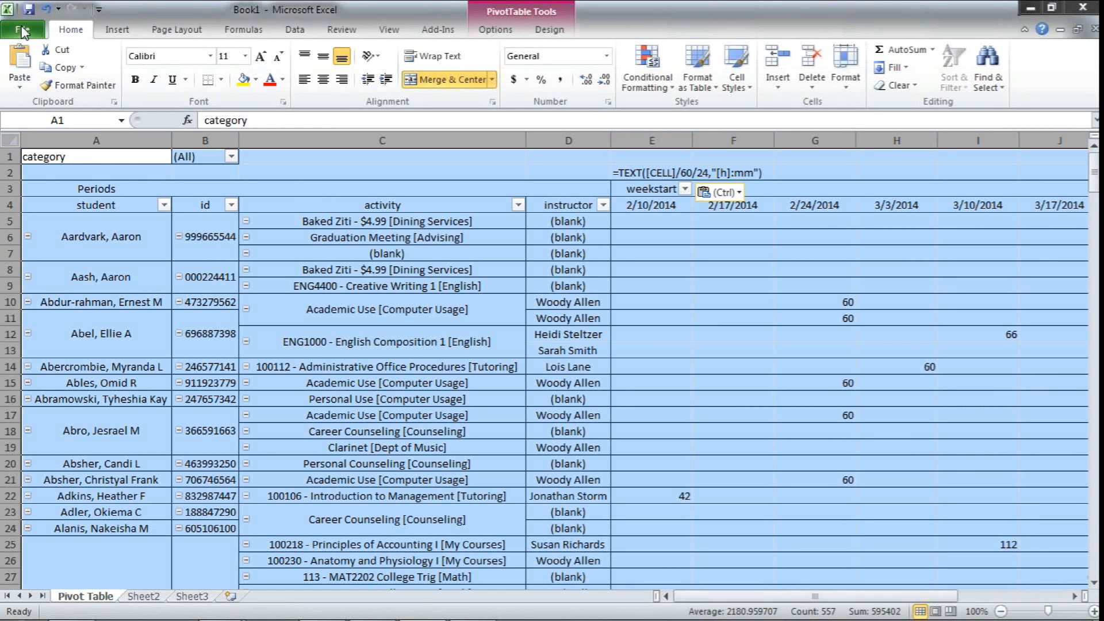
pyautogui.click(83, 86)
pyautogui.click(63, 67)
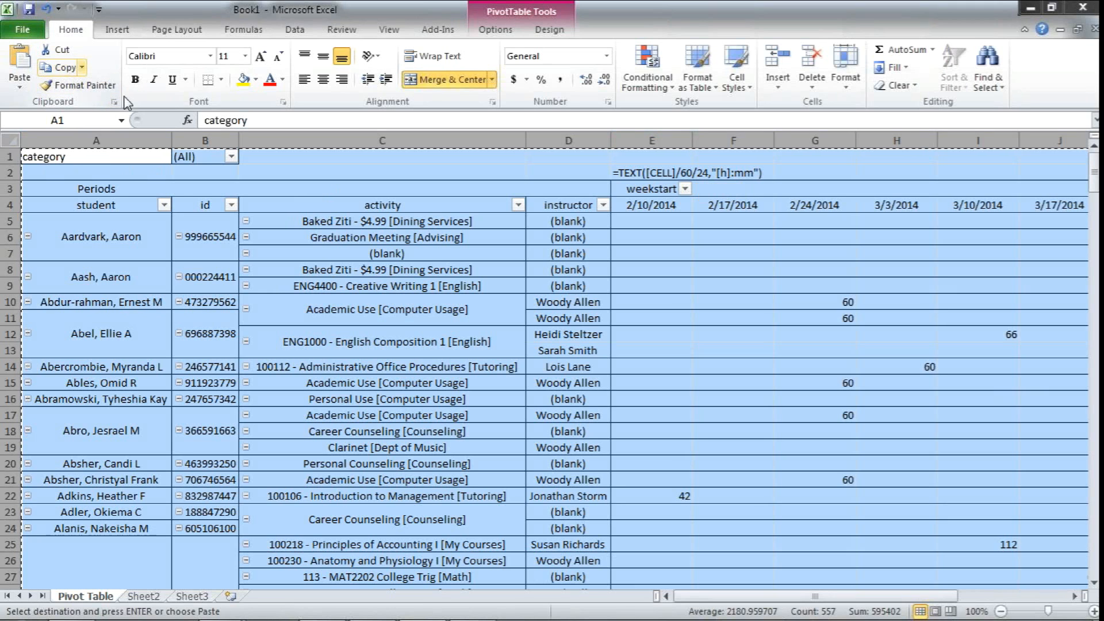
pyautogui.click(150, 597)
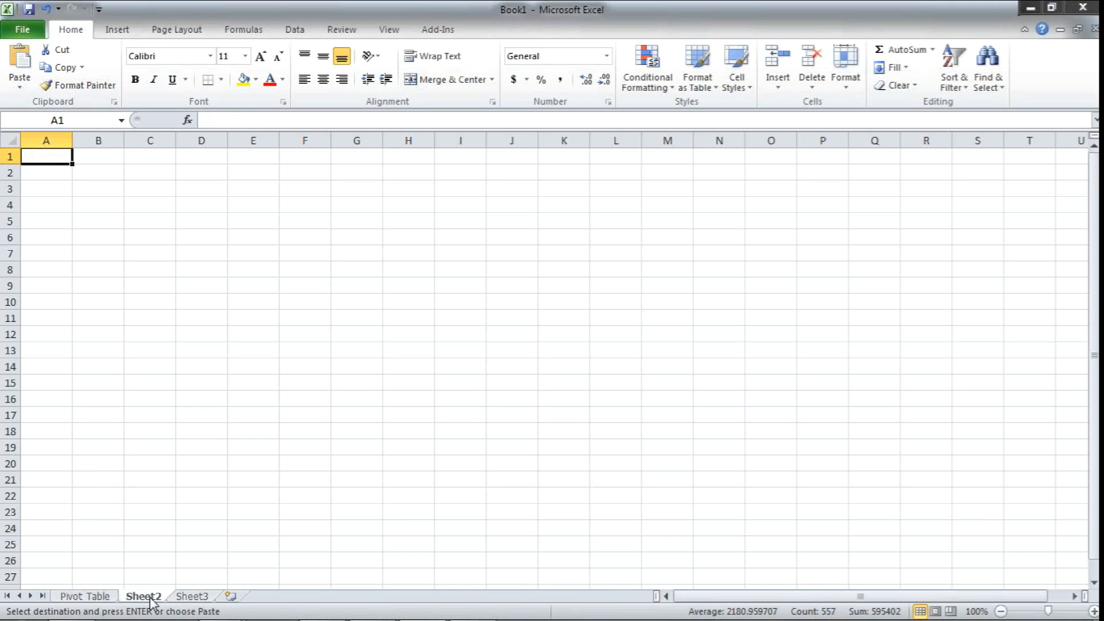
pyautogui.click(8, 140)
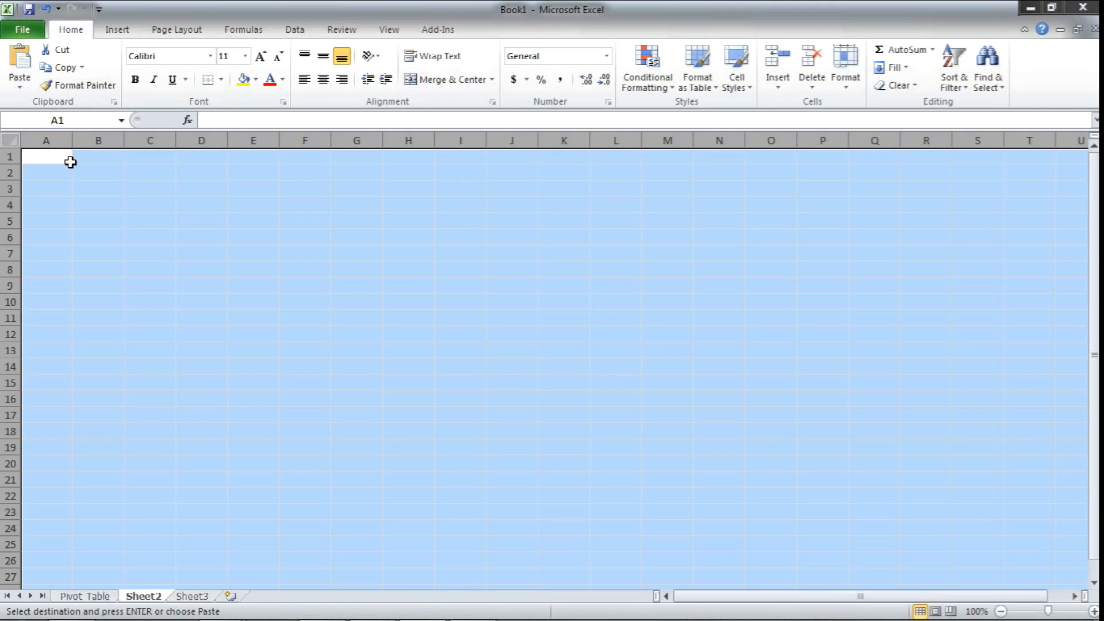
pyautogui.click(20, 84)
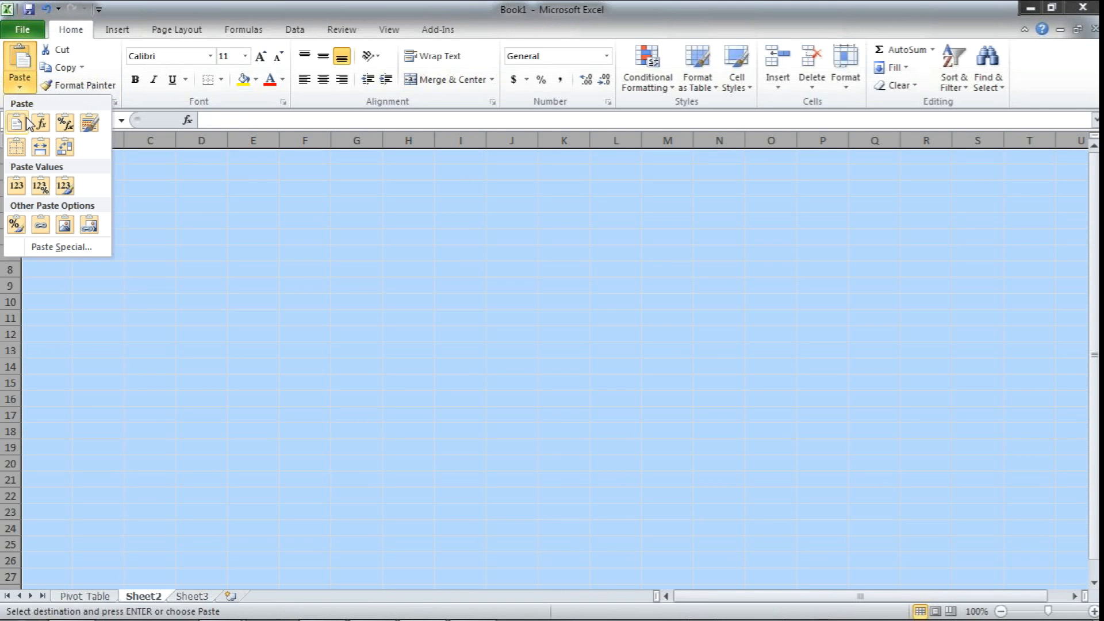
pyautogui.click(65, 186)
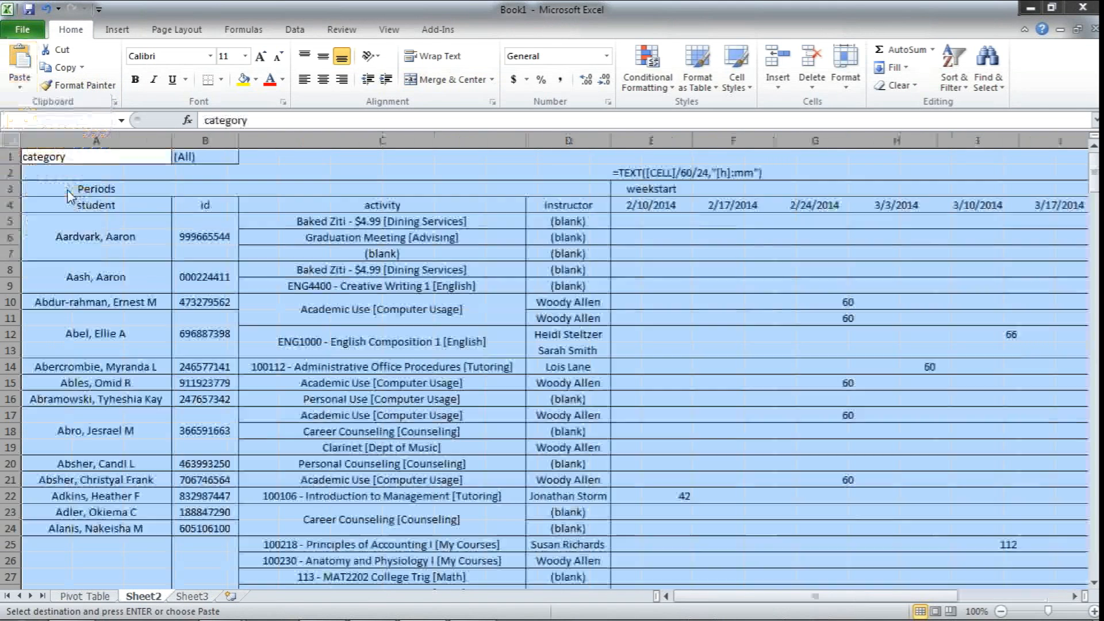
# Move the TEXT formula from cell E2 to cell E5 on the Pivot Table sheet
pyautogui.click(652, 241)
pyautogui.click(651, 223)
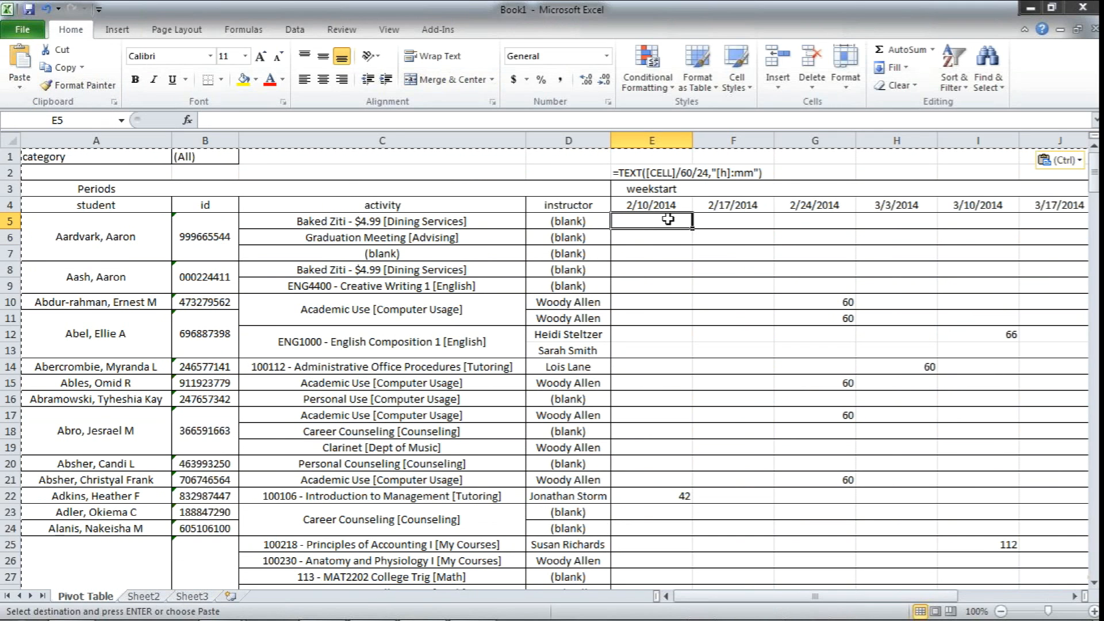
pyautogui.click(645, 173)
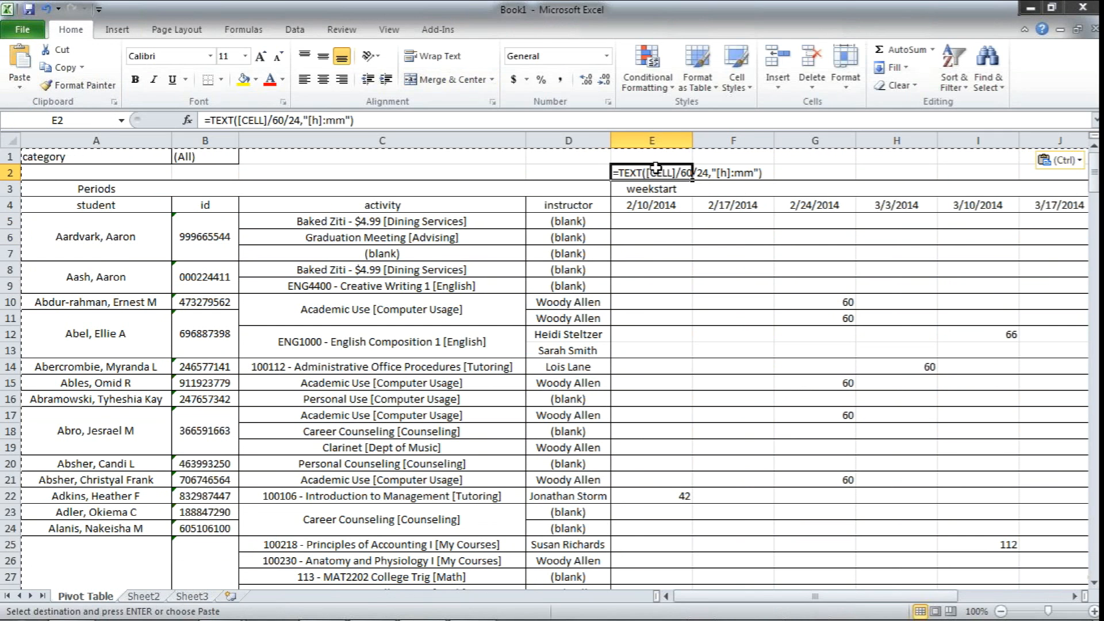
pyautogui.click(644, 222)
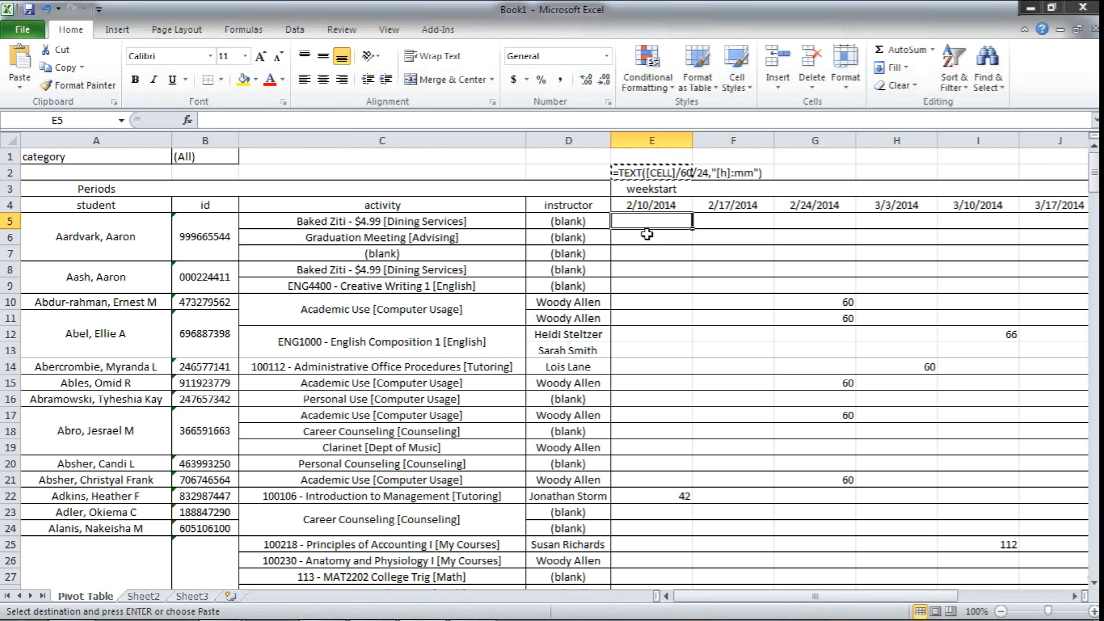
pyautogui.hotkey('ctrl', 'v')
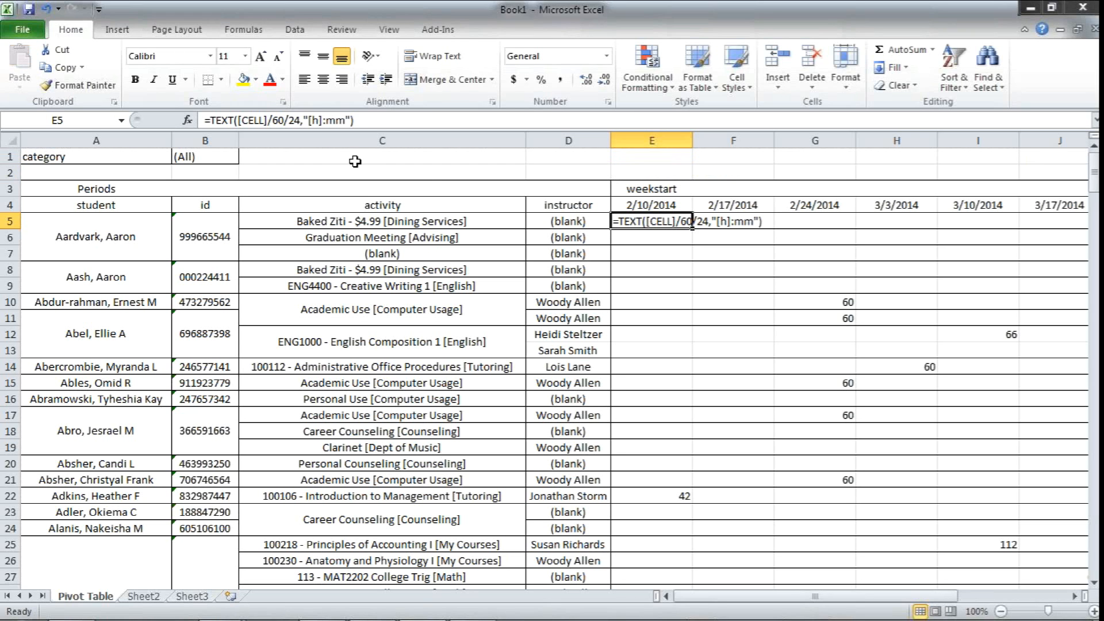
# Replace the [CELL] placeholder in the Pivot Table sheet's E5 formula with a reference to cell E5 on Sheet2
pyautogui.click(267, 121)
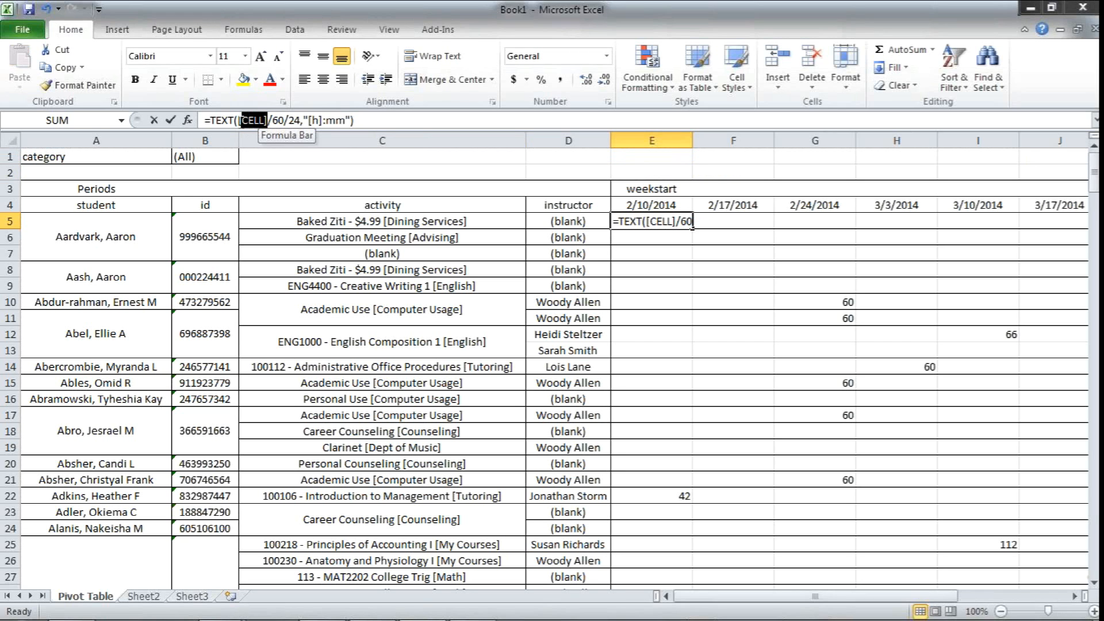
pyautogui.moveTo(240, 121); pyautogui.dragTo(238, 121)
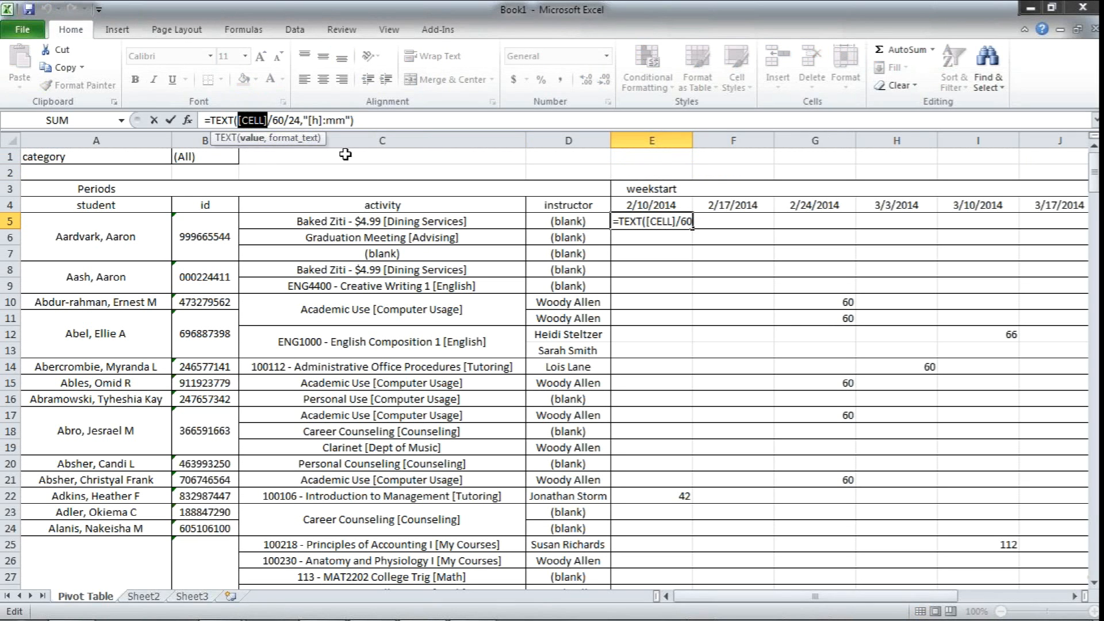
pyautogui.click(142, 597)
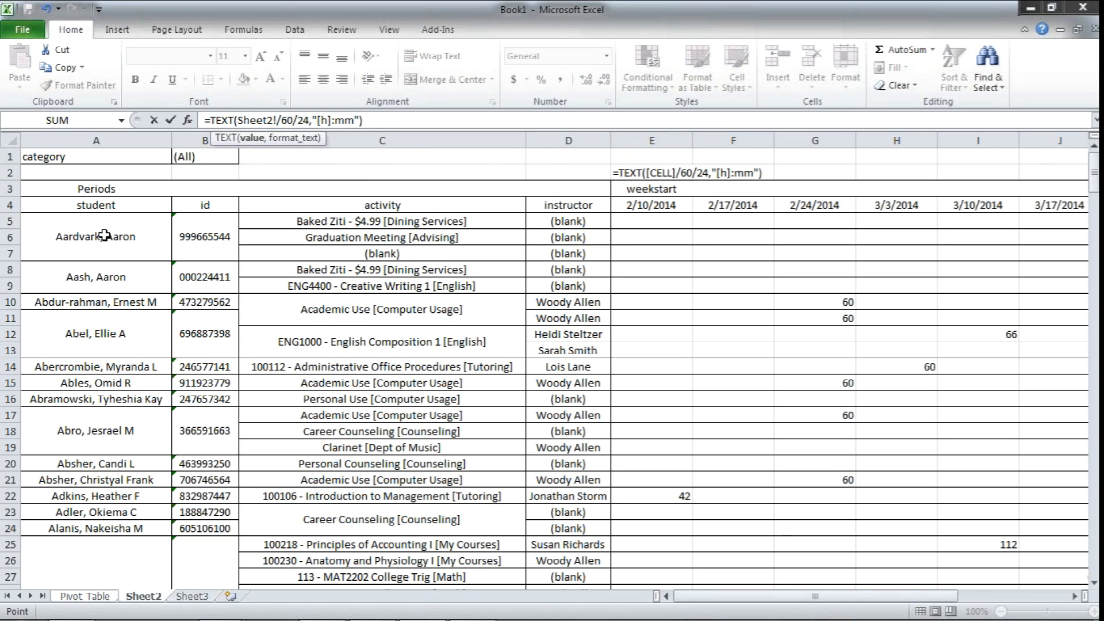
pyautogui.click(650, 225)
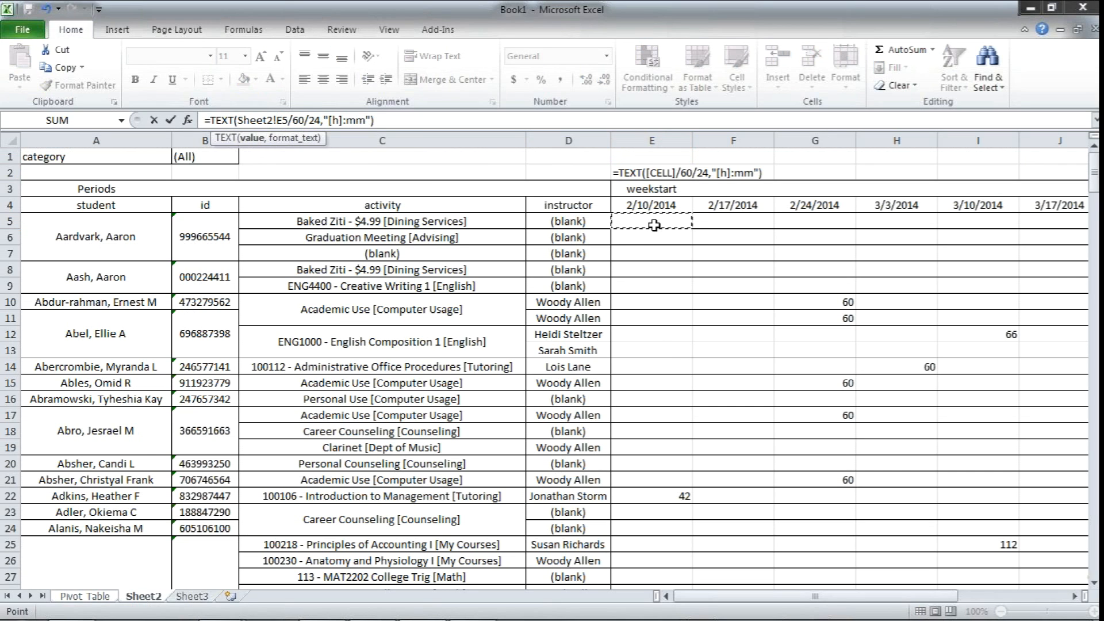
pyautogui.press('Return')
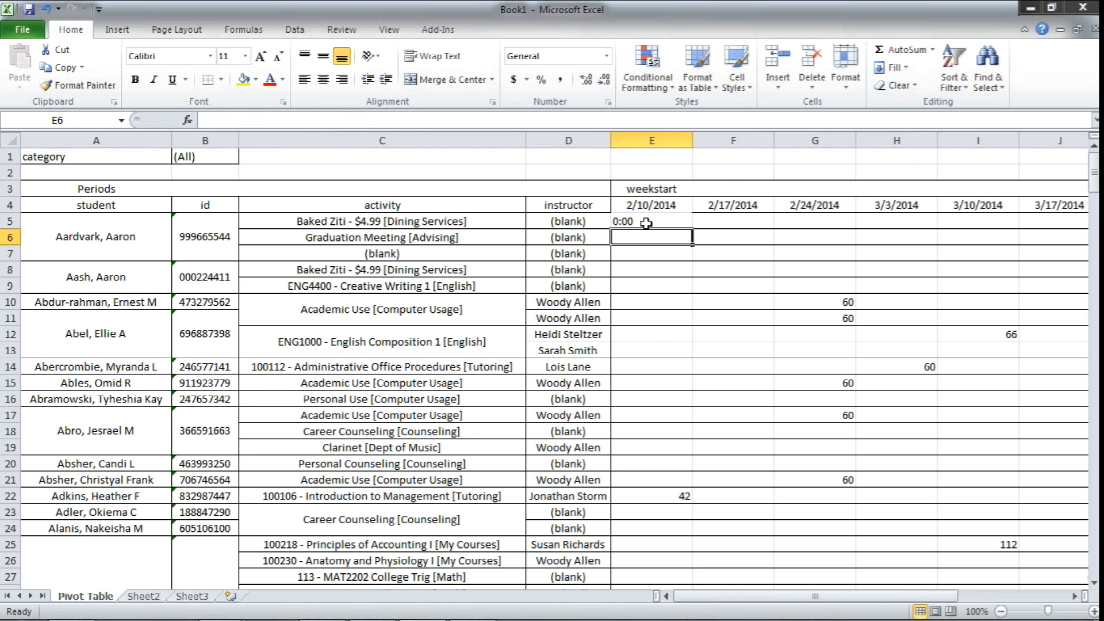
# Fill the E5 formula across row 5 through the Grand Total column and check the formulas in O5 and R5
pyautogui.click(646, 224)
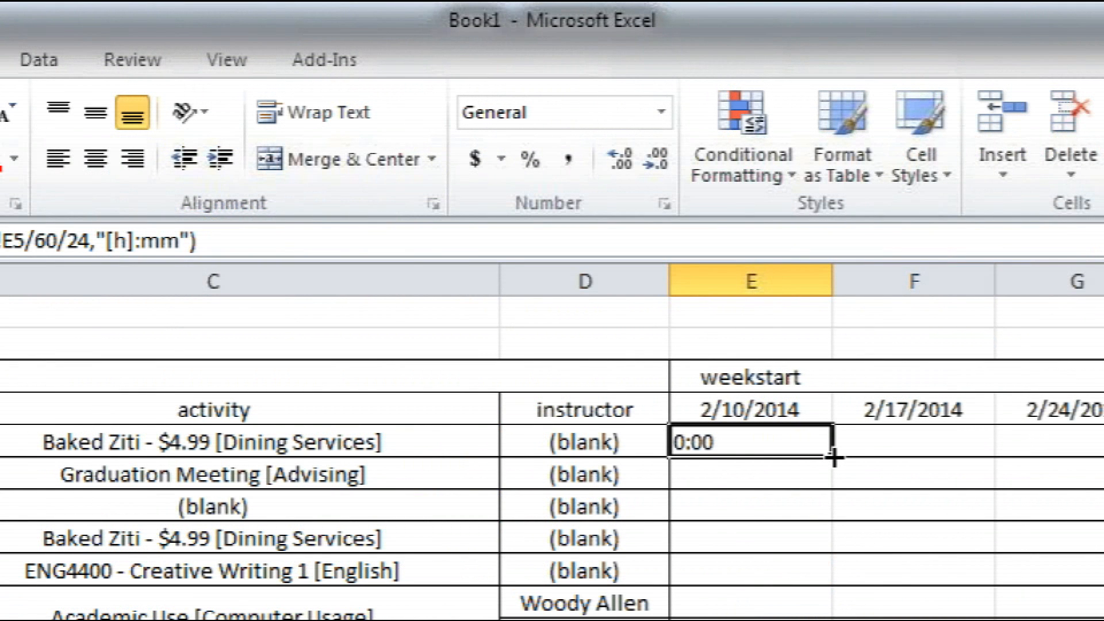
pyautogui.moveTo(831, 458); pyautogui.dragTo(1043, 234)
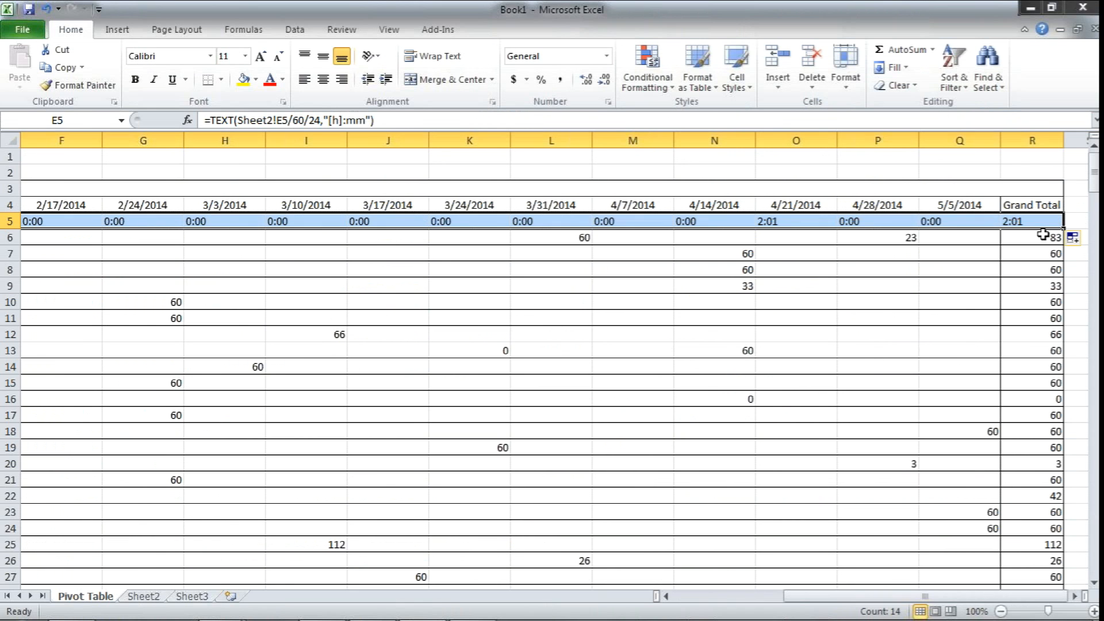
pyautogui.click(784, 223)
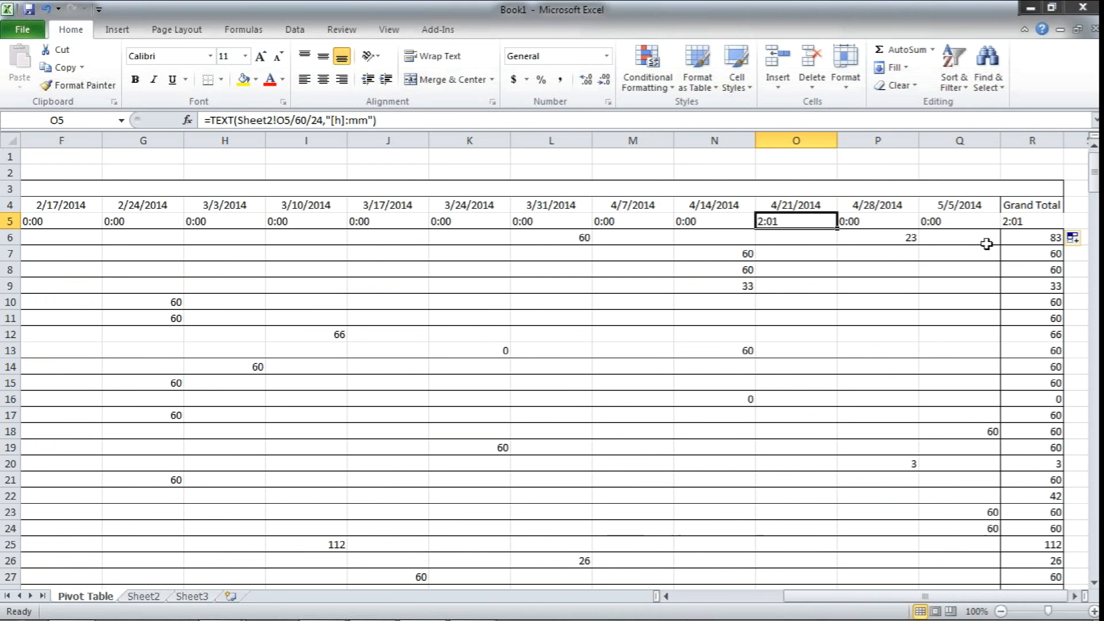
pyautogui.click(1012, 224)
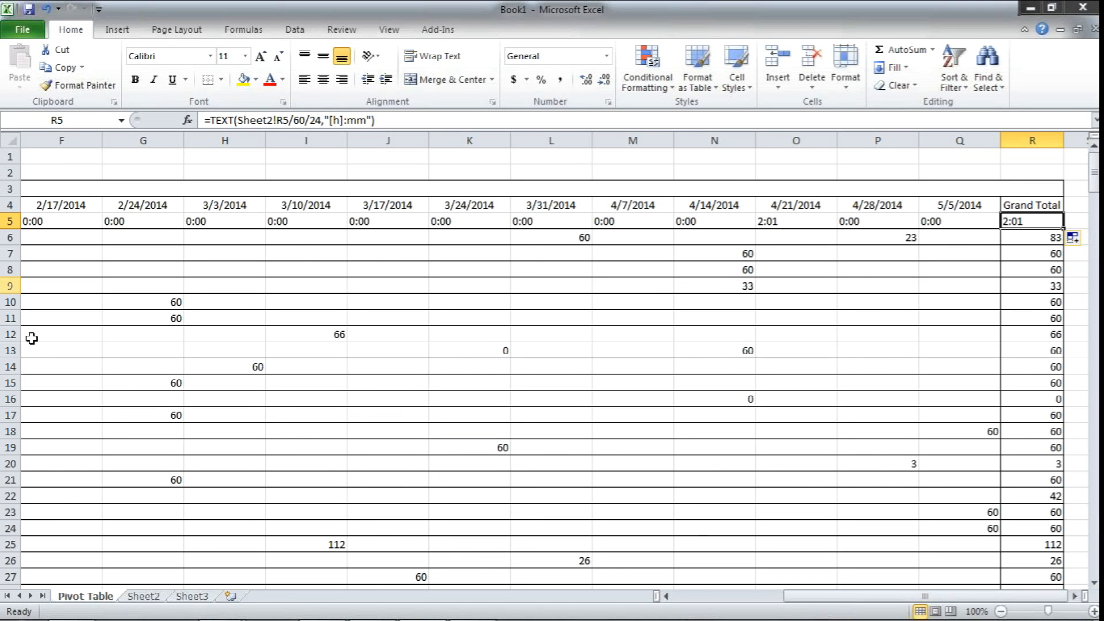
# Fill the formulas in E5:R5 down to the totals in row 118 on the Pivot Table sheet
pyautogui.click(665, 596)
pyautogui.click(665, 596)
pyautogui.click(666, 596)
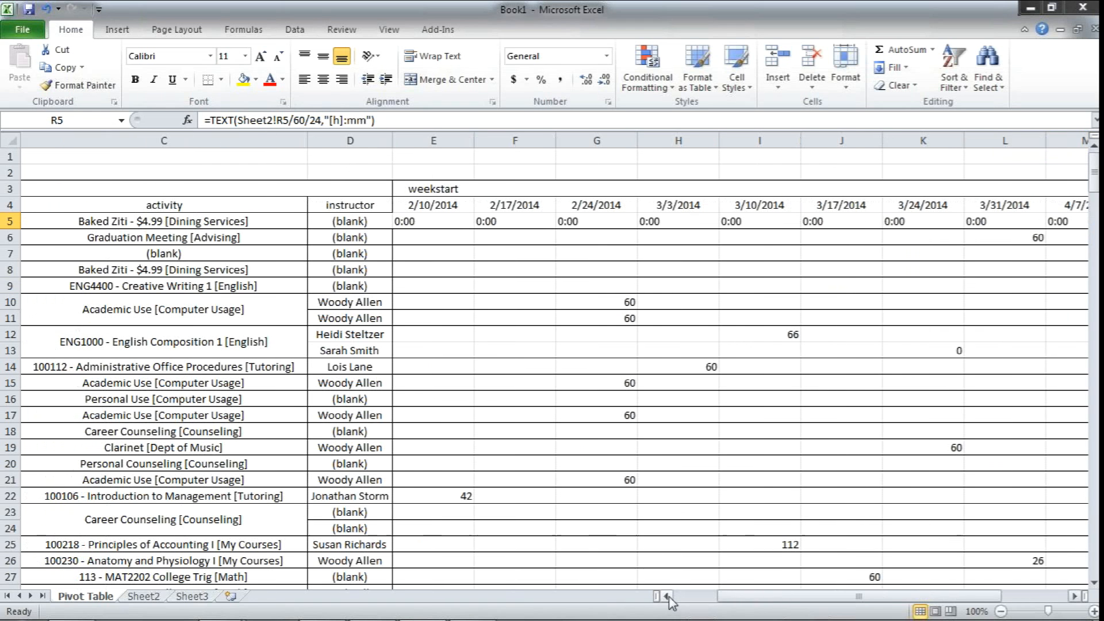
pyautogui.moveTo(442, 225); pyautogui.dragTo(984, 231)
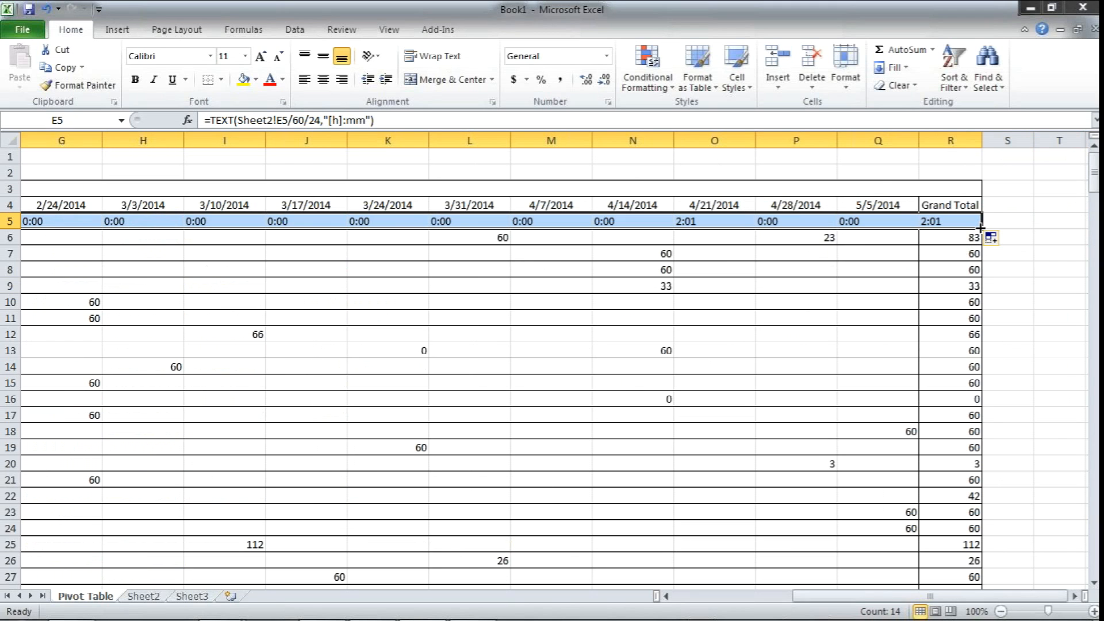
pyautogui.moveTo(981, 228); pyautogui.dragTo(979, 569)
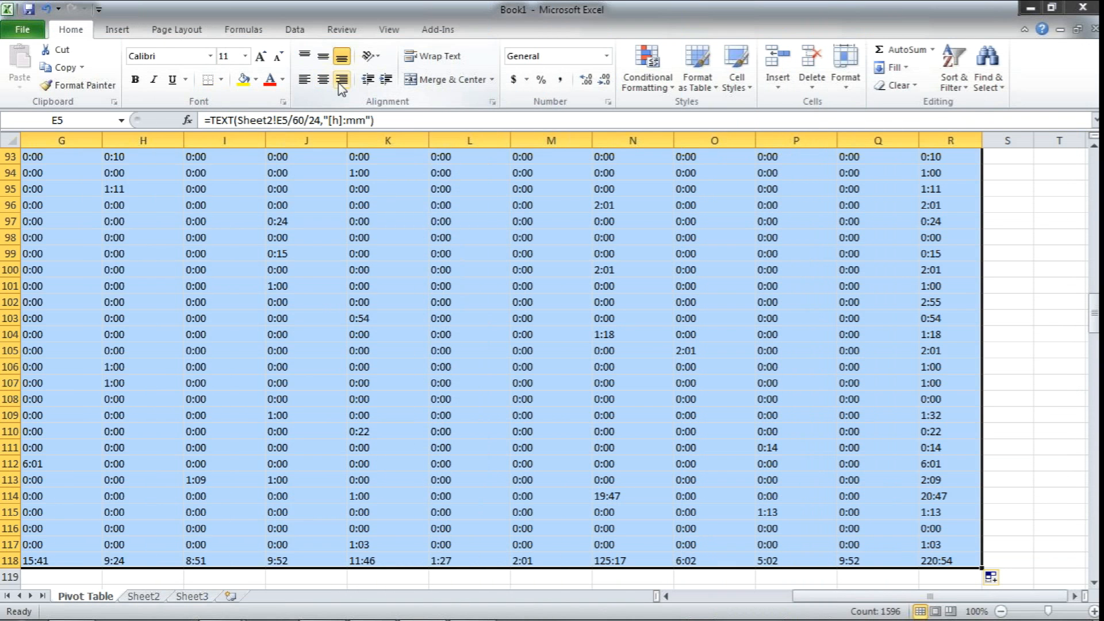
# Right-align the converted times in E5:R118 and review them across and down to the totals row
pyautogui.click(340, 82)
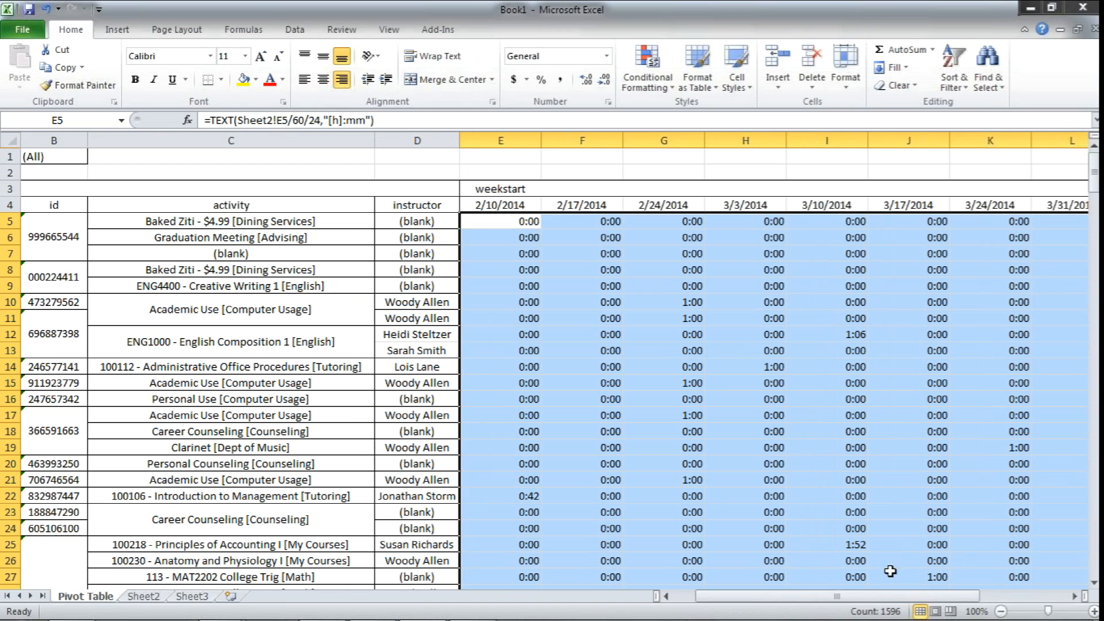
pyautogui.moveTo(889, 600); pyautogui.dragTo(974, 598)
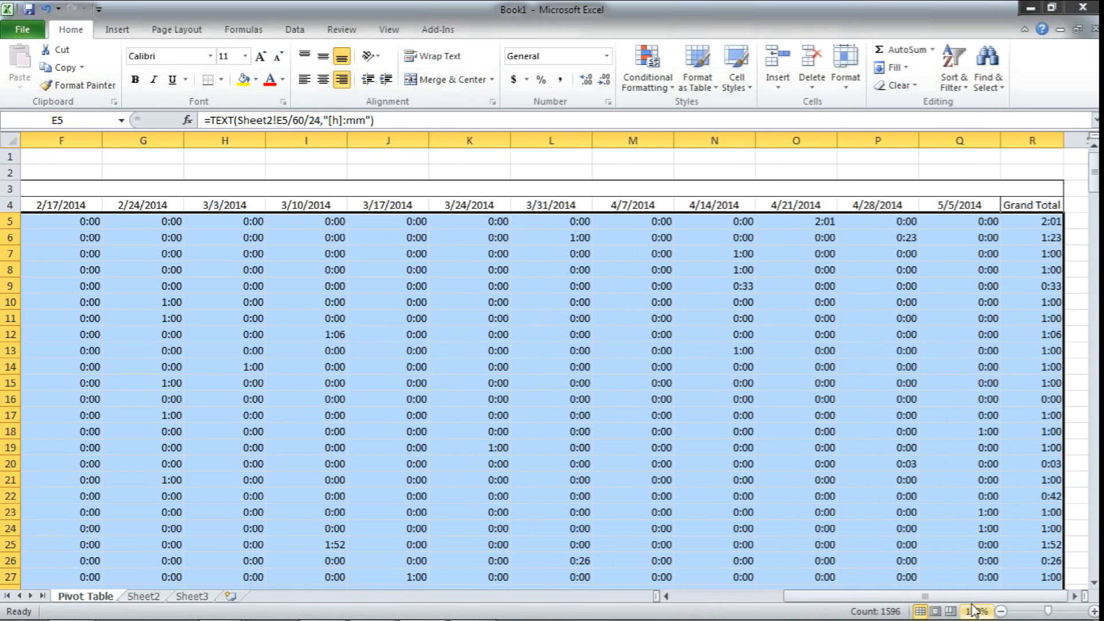
pyautogui.scroll(-3, 946, 552)
pyautogui.scroll(-20, 946, 551)
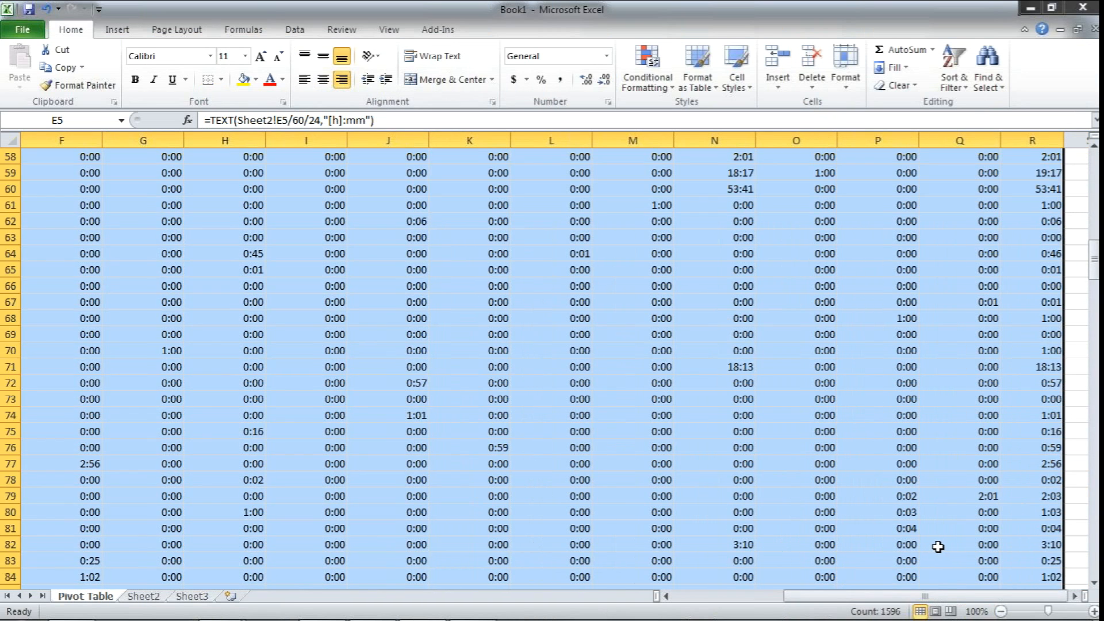
pyautogui.scroll(-5, 937, 547)
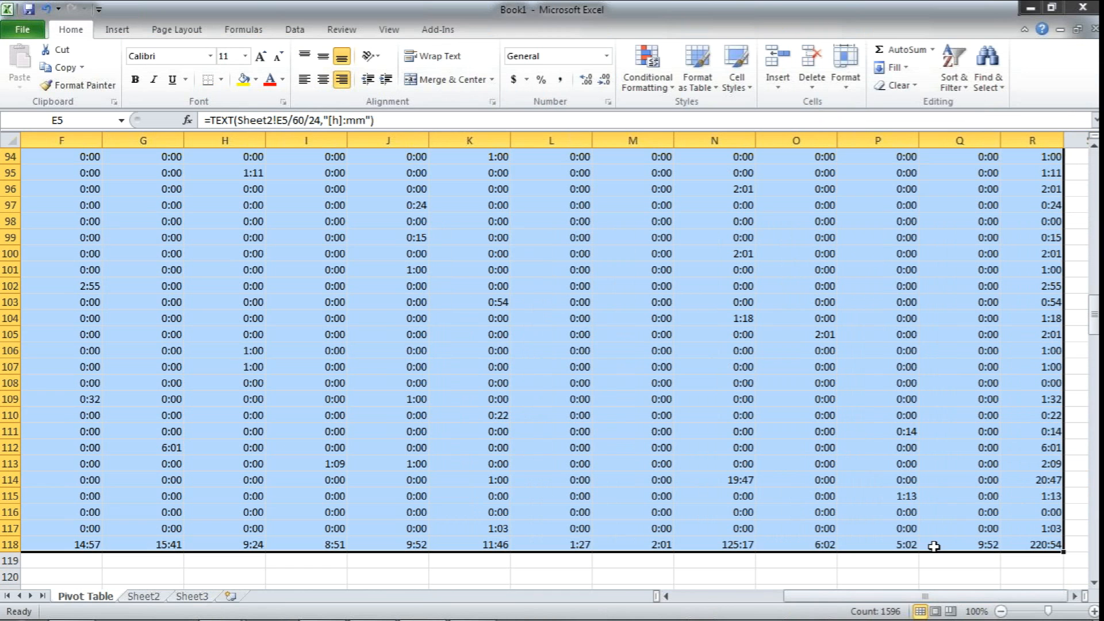
pyautogui.click(520, 514)
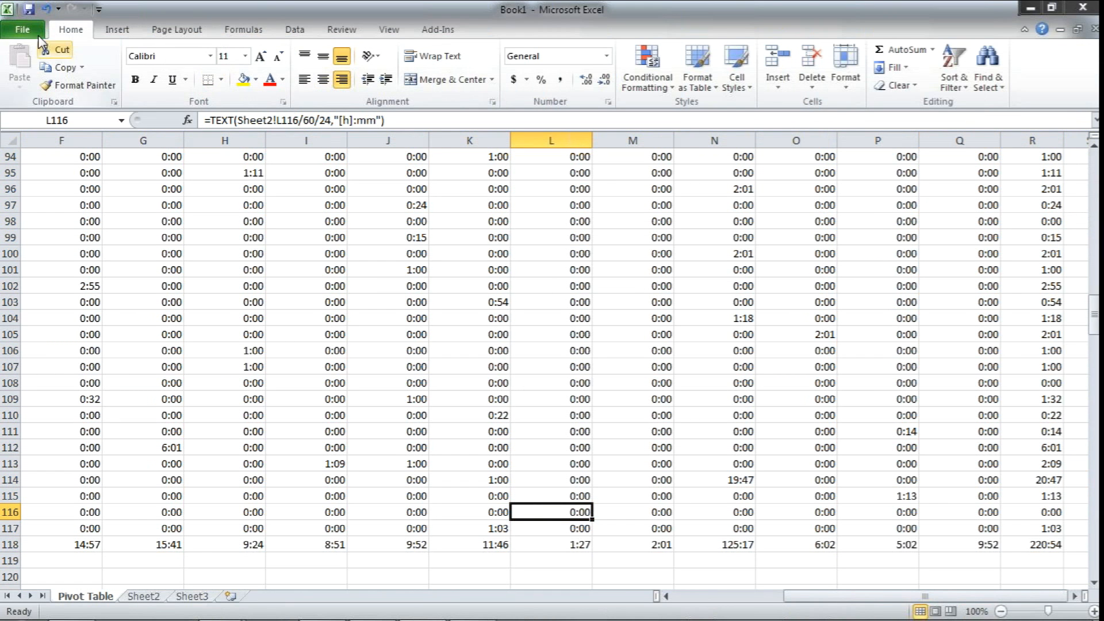
# Close Book1 without saving the changes and open By Activity - Summary Excel Conversion.xlsx from the folder
pyautogui.click(1084, 7)
pyautogui.click(550, 336)
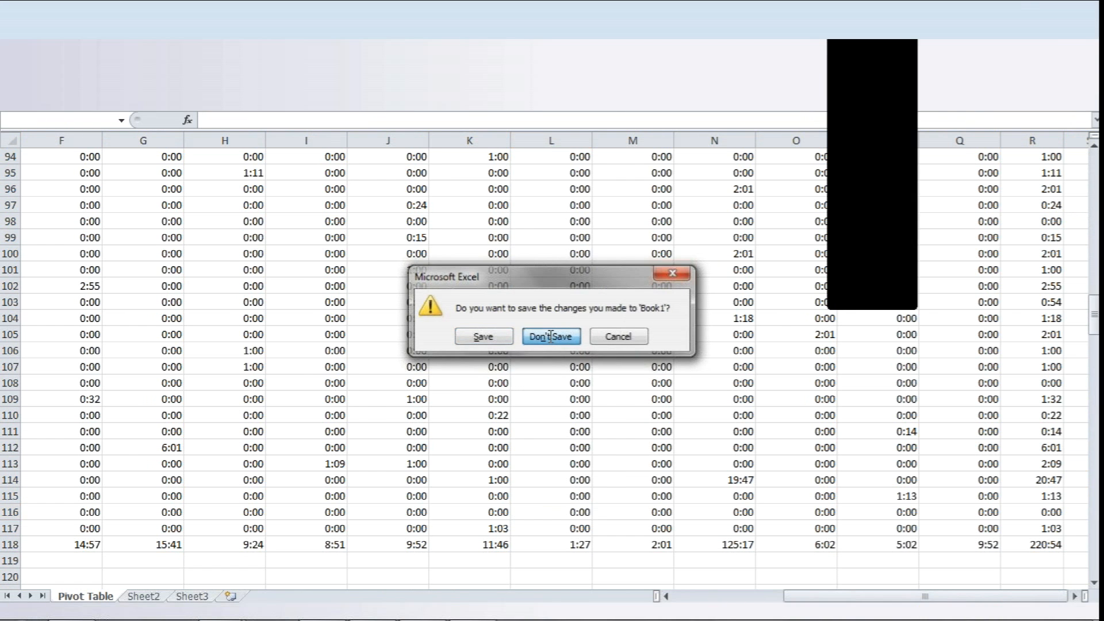
pyautogui.click(813, 131)
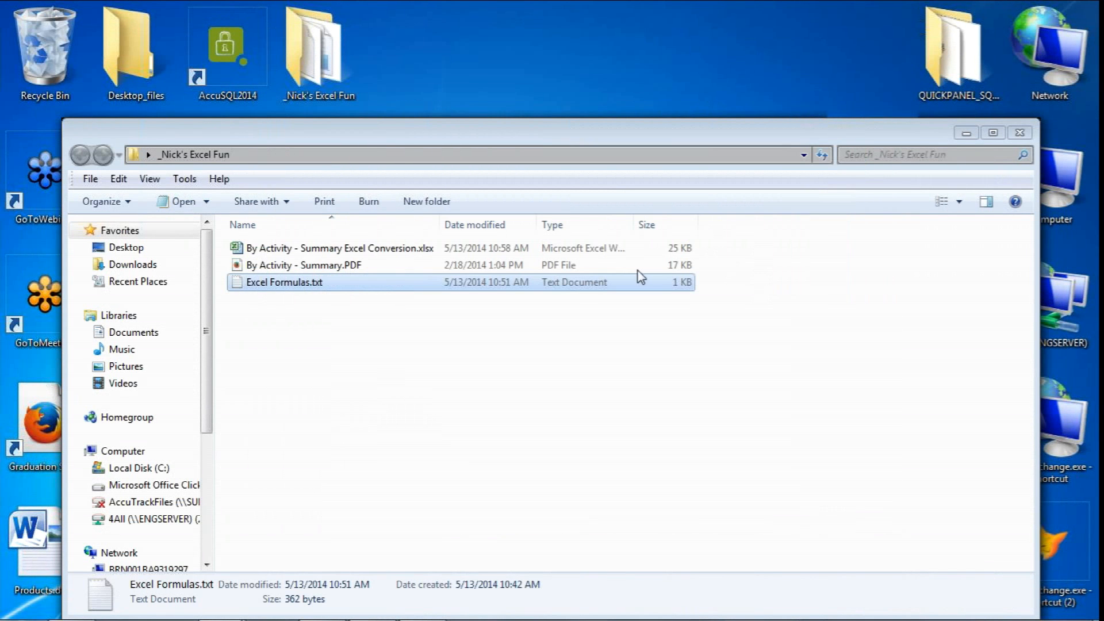
pyautogui.click(254, 269)
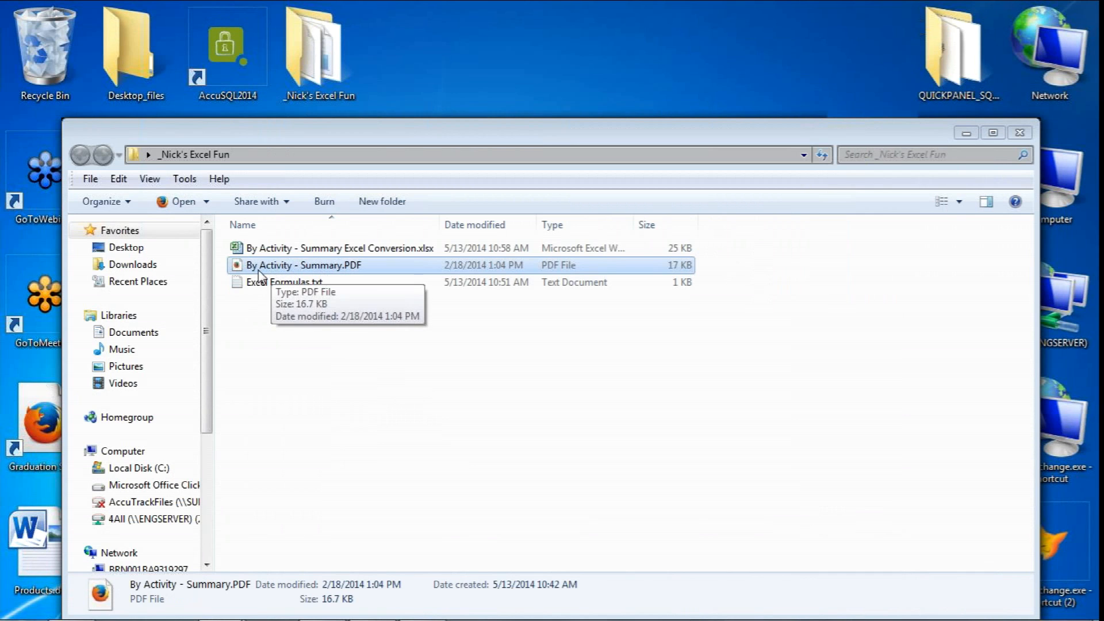
pyautogui.doubleClick(270, 249)
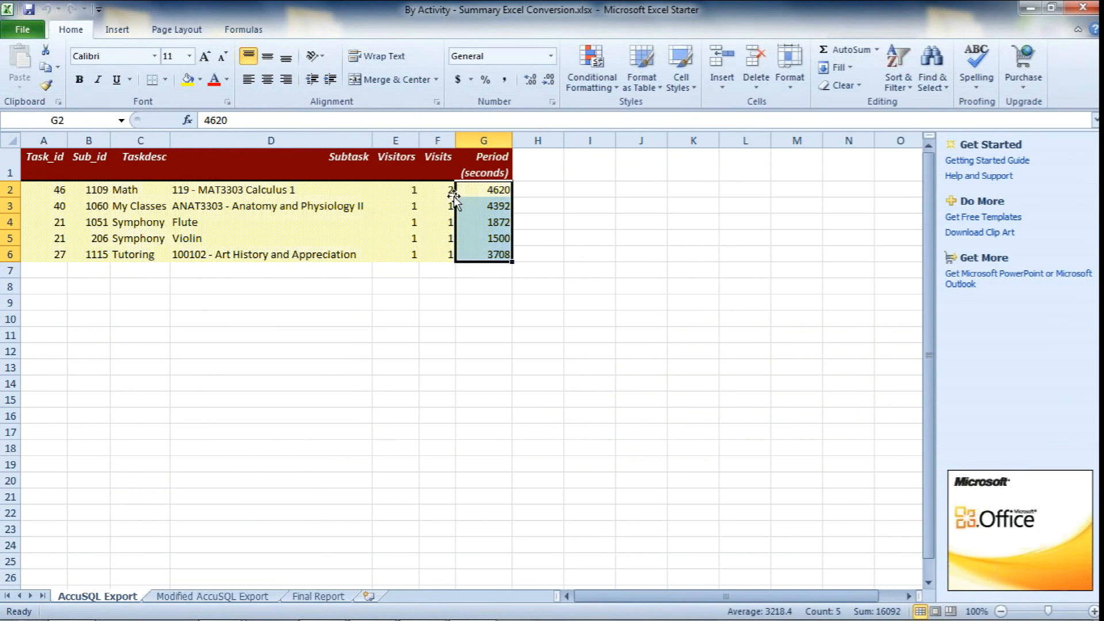
# Examine the Period (seconds) values on the AccuSQL Export sheet
pyautogui.click(480, 193)
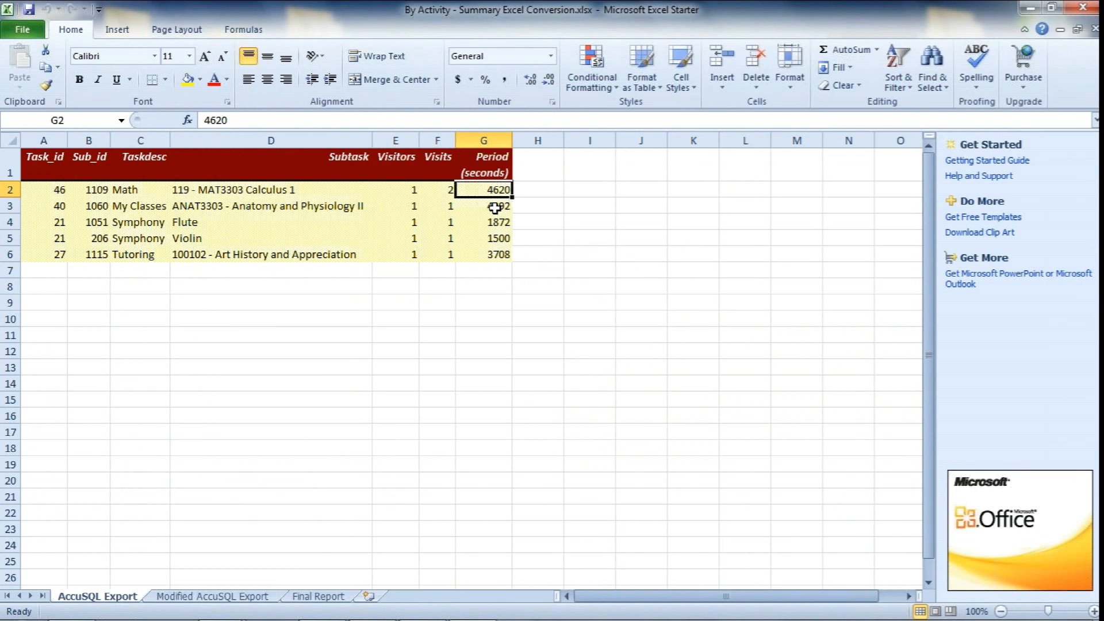
pyautogui.click(494, 208)
pyautogui.click(496, 224)
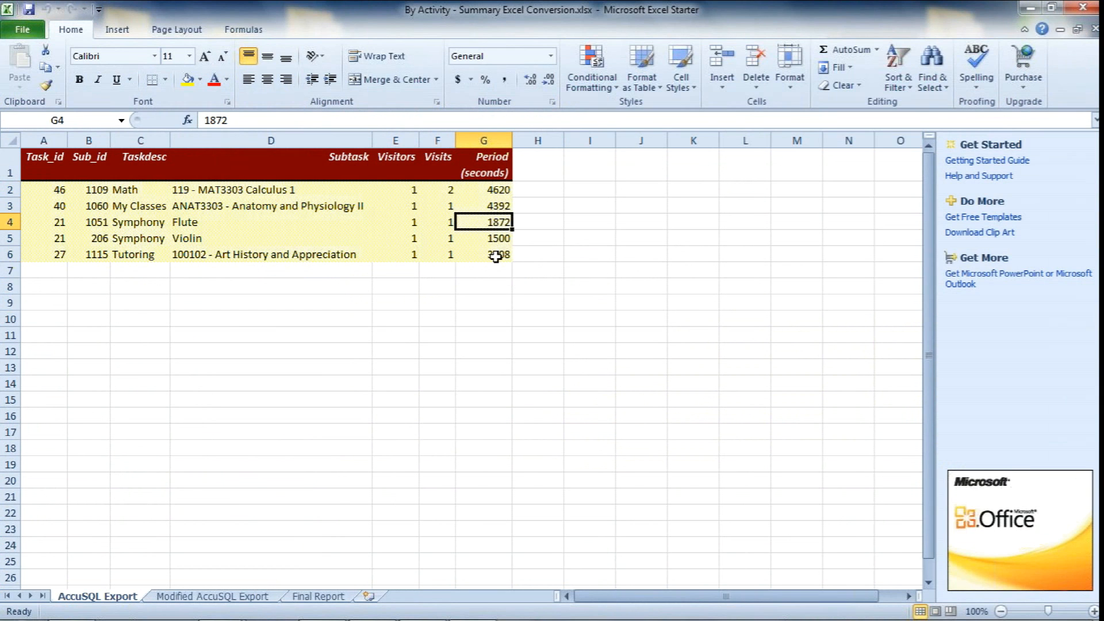
# Examine the decimal, hours-and-minutes, totals and averages formulas on the Modified AccuSQL Export sheet
pyautogui.click(249, 598)
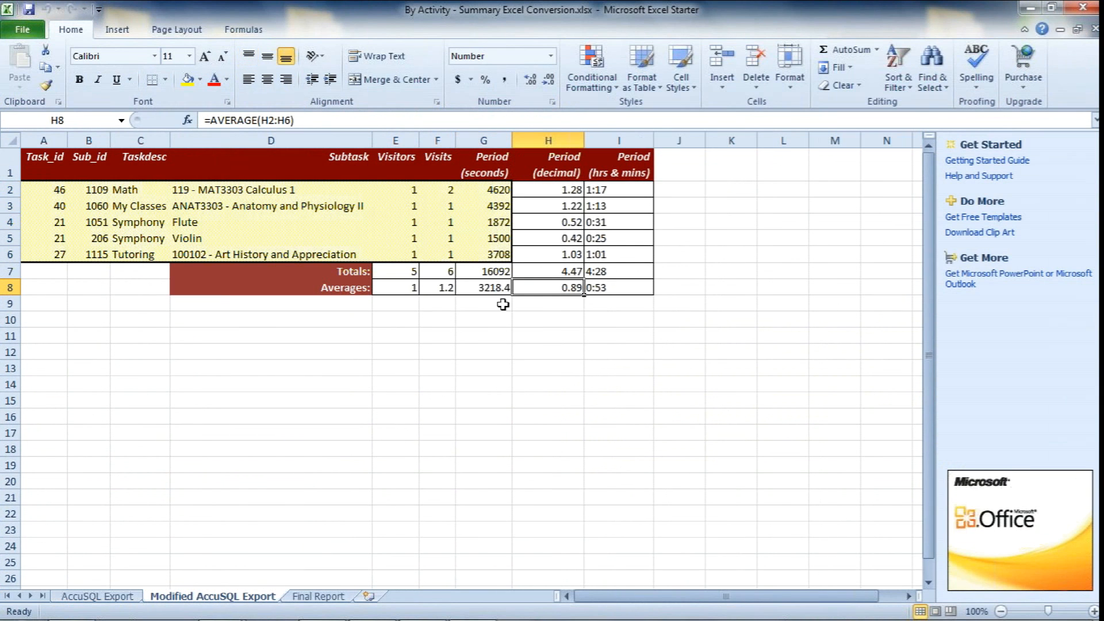
pyautogui.click(548, 191)
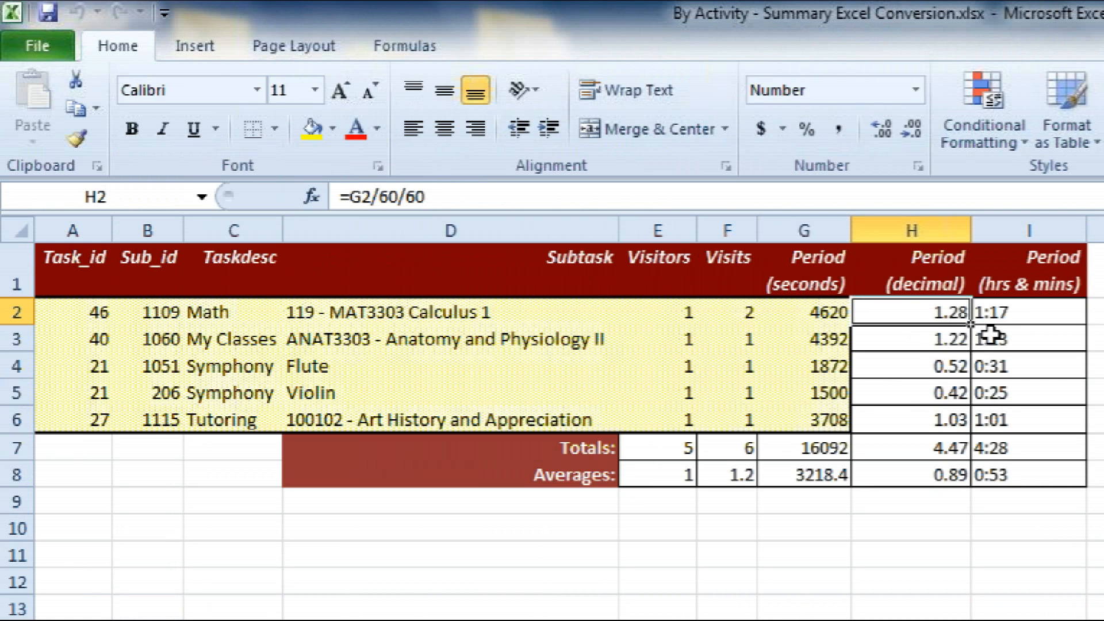
pyautogui.click(1007, 316)
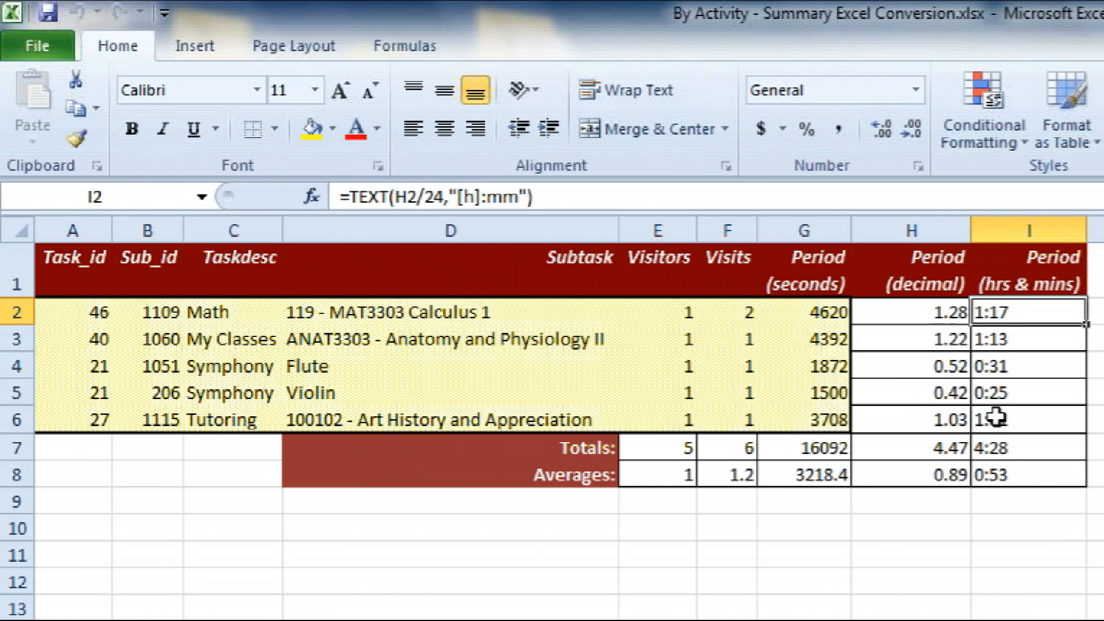
pyautogui.click(917, 450)
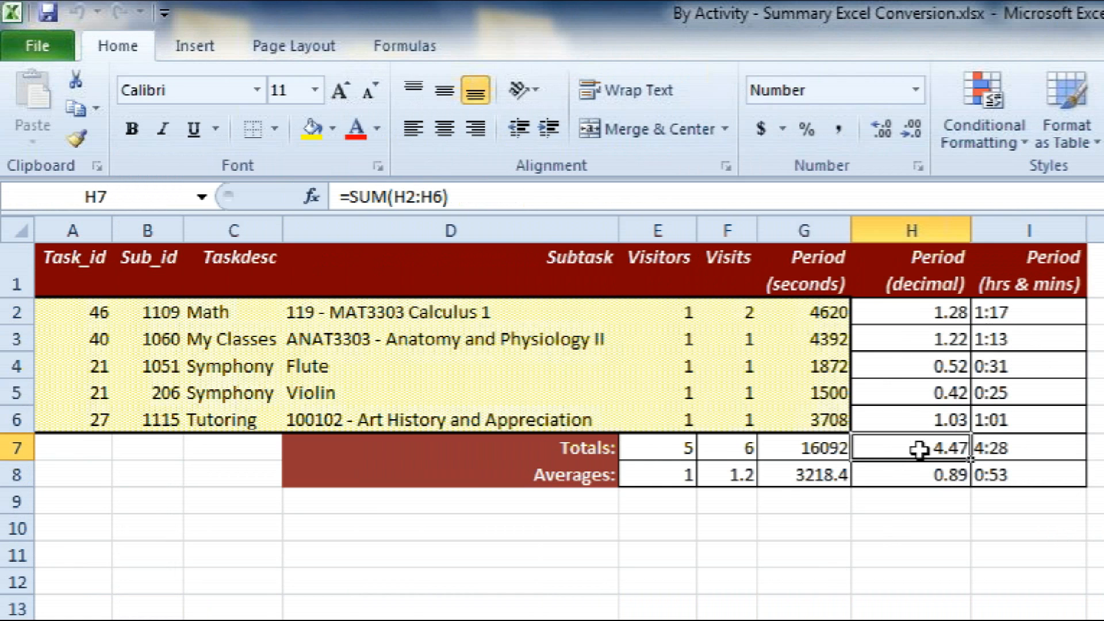
pyautogui.click(935, 470)
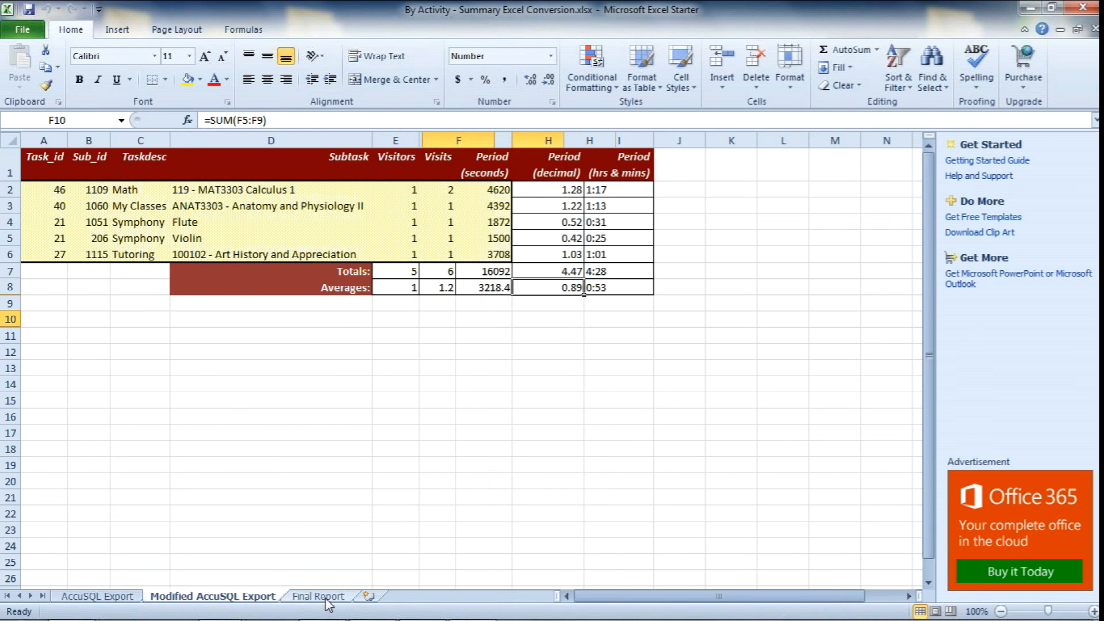
# Examine the Final Report sheet's summary table and charts, along with the available chart types for the selected C5:F9 data
pyautogui.click(321, 596)
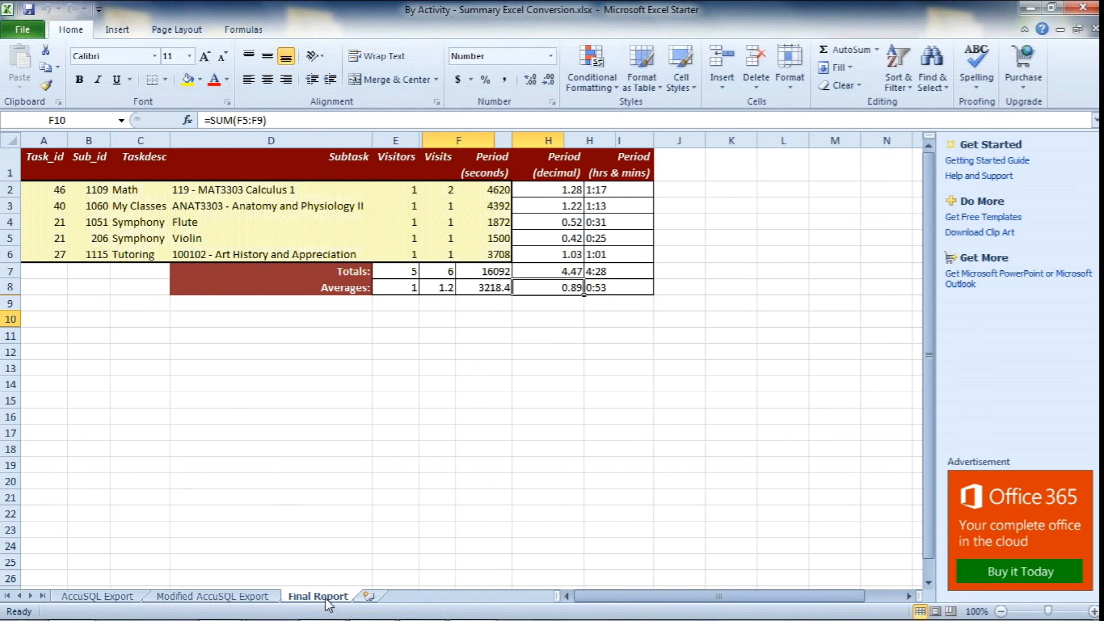
pyautogui.moveTo(315, 245); pyautogui.dragTo(478, 302)
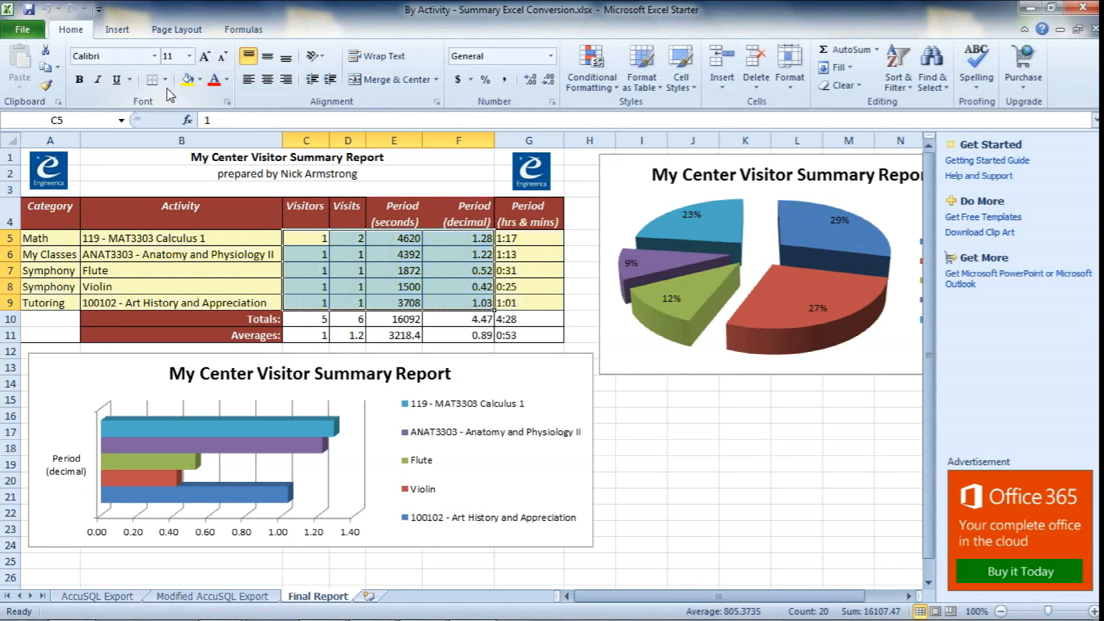
pyautogui.click(116, 30)
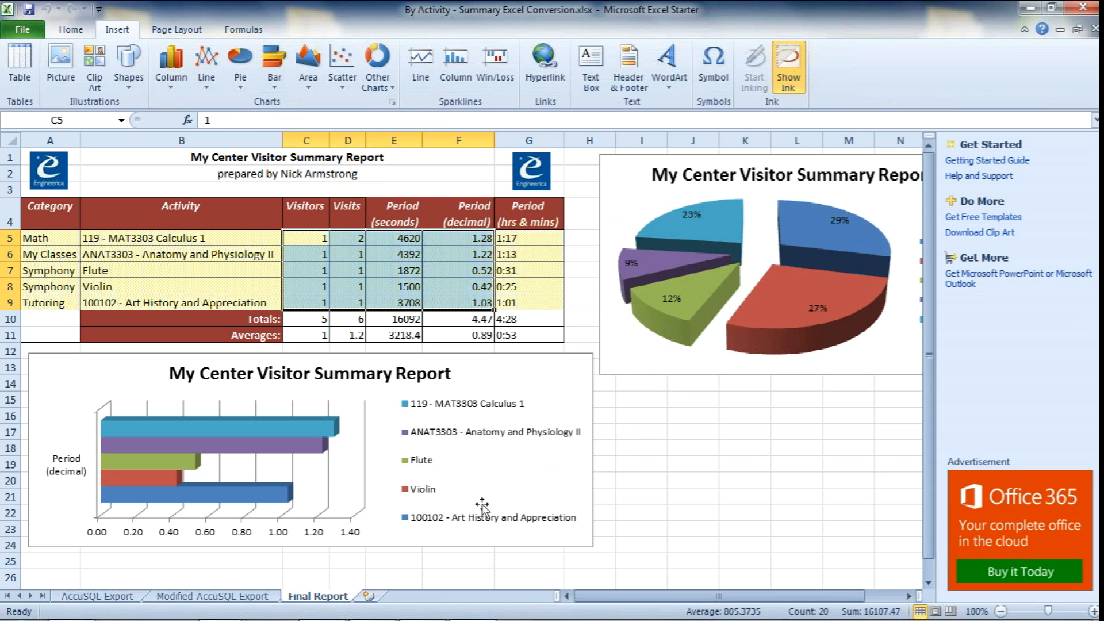
pyautogui.click(244, 299)
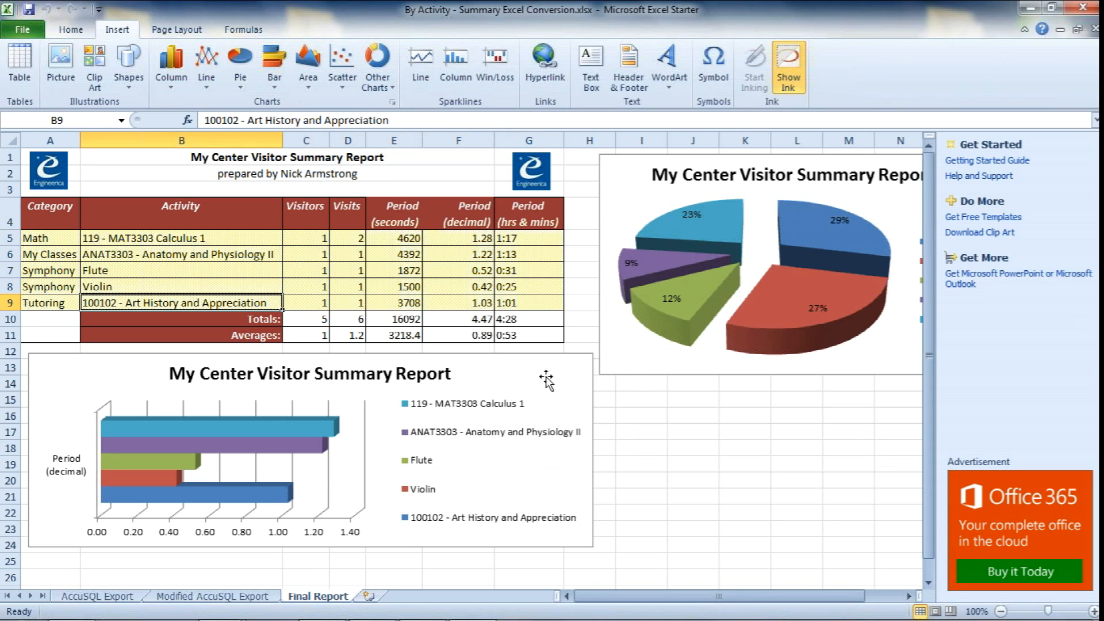
pyautogui.click(477, 304)
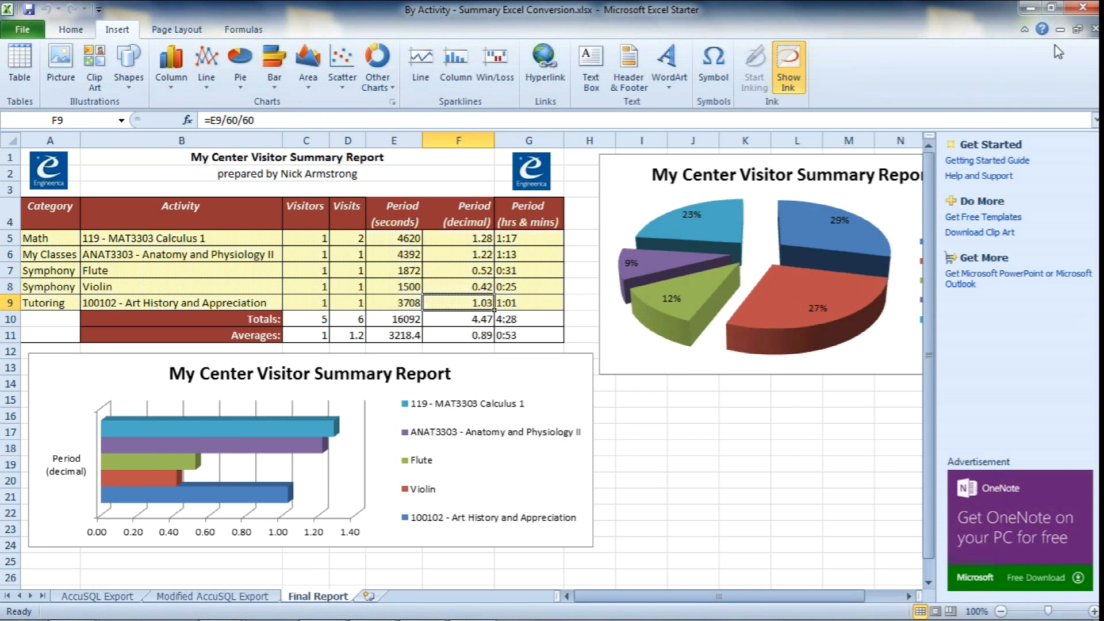
# Close the summary conversion workbook and switch to the AccuSQL Reports window
pyautogui.click(1082, 7)
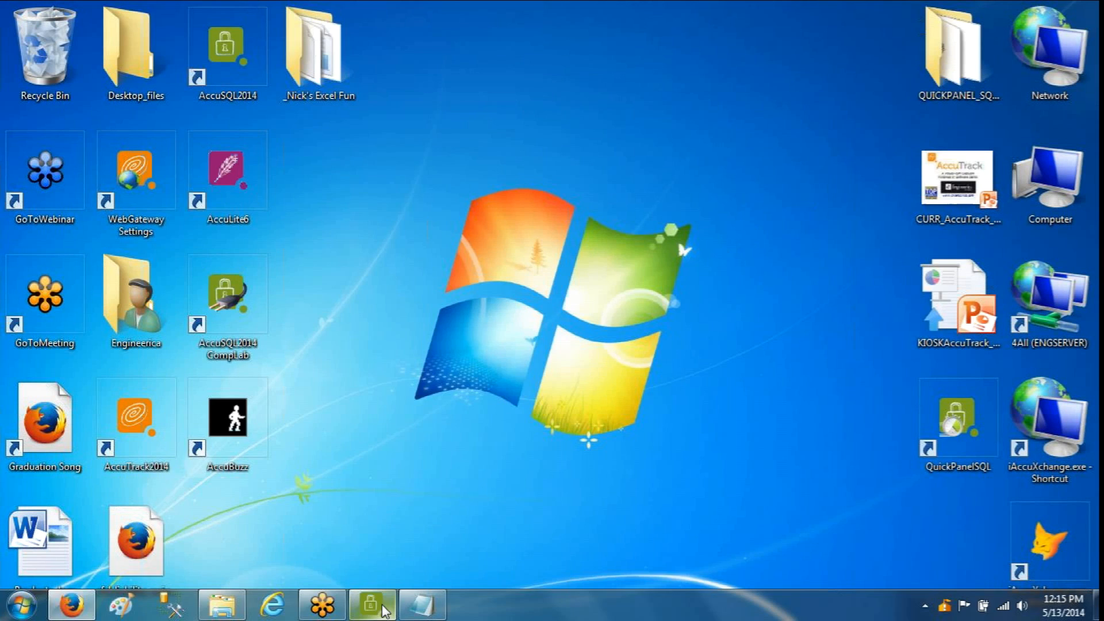
pyautogui.click(371, 604)
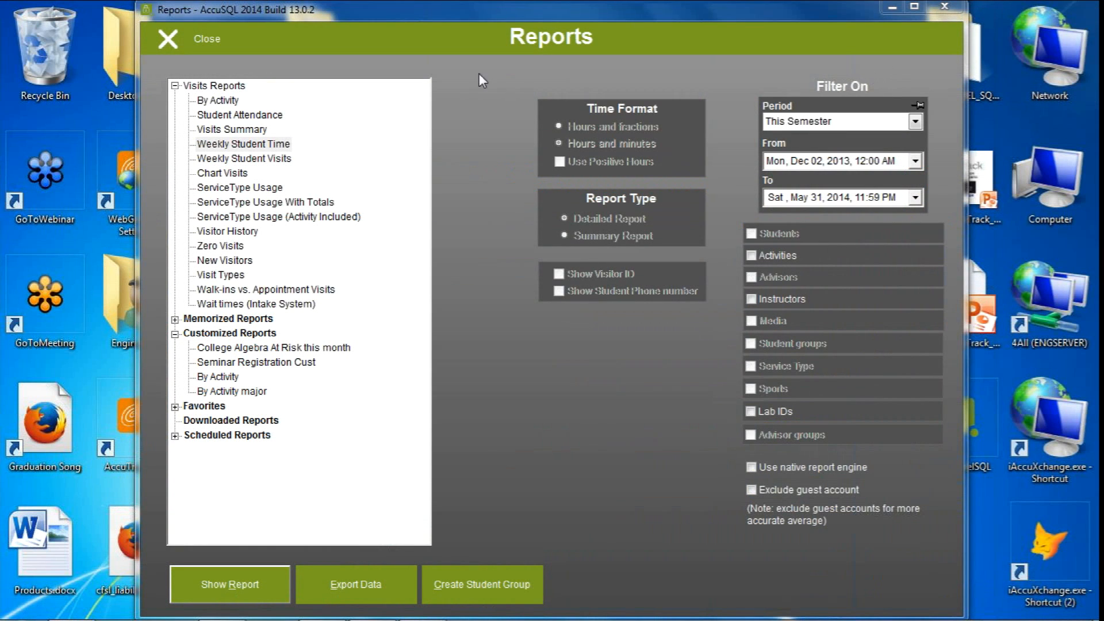
# Leave the Reports screen and open Custom Queries
pyautogui.click(243, 144)
pyautogui.click(208, 38)
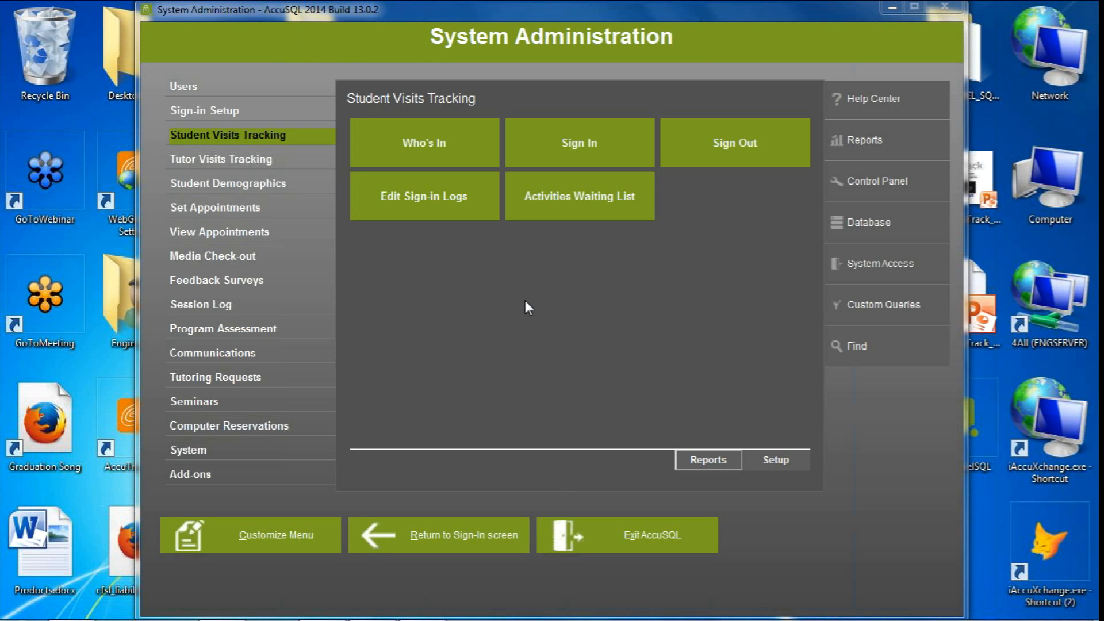
pyautogui.click(870, 310)
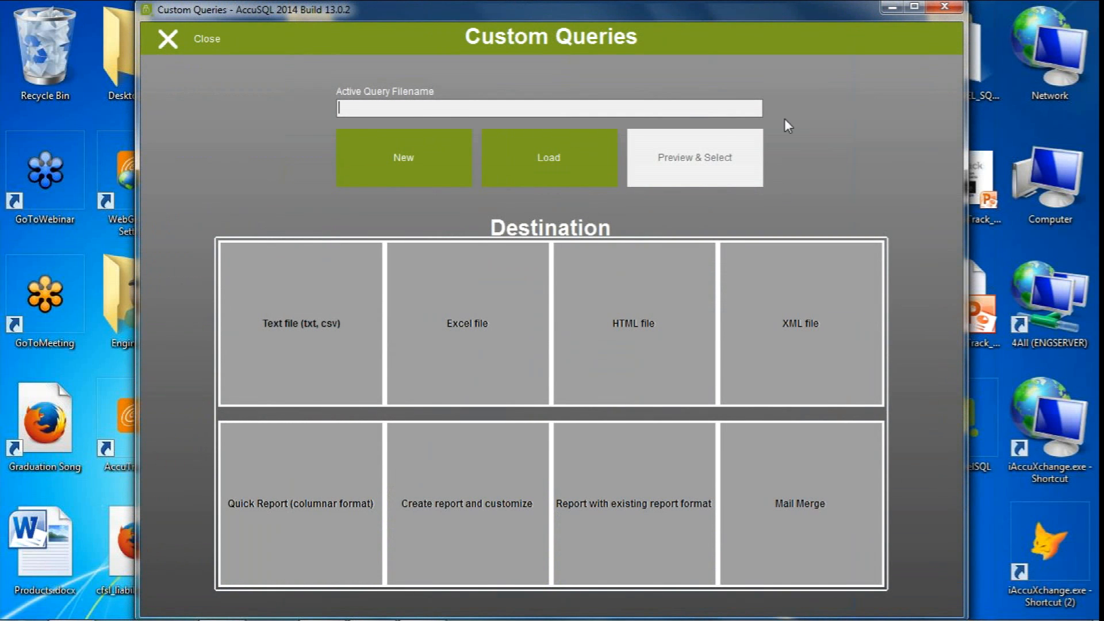
pyautogui.click(213, 40)
pyautogui.click(888, 300)
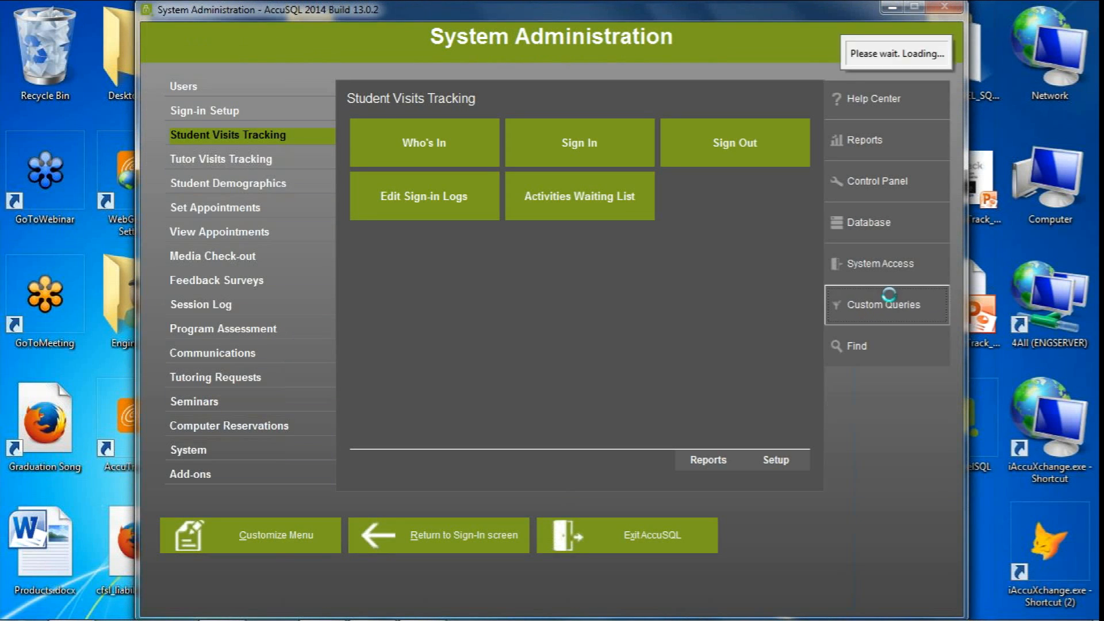
pyautogui.click(374, 156)
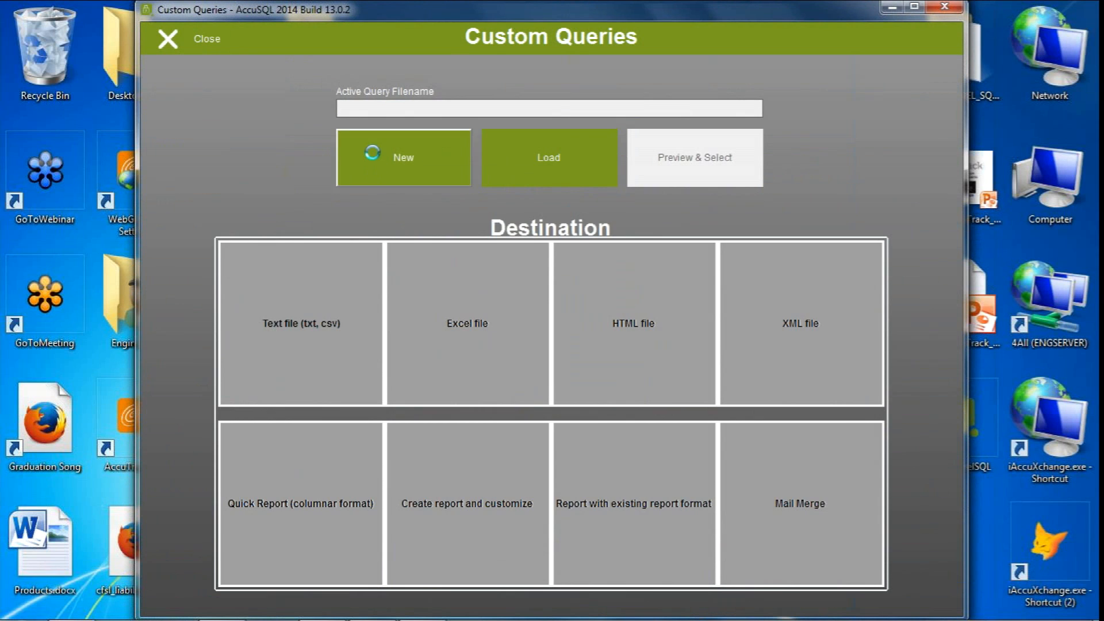
pyautogui.click(747, 509)
# Start a new custom query and base it on the Students entity
pyautogui.click(397, 158)
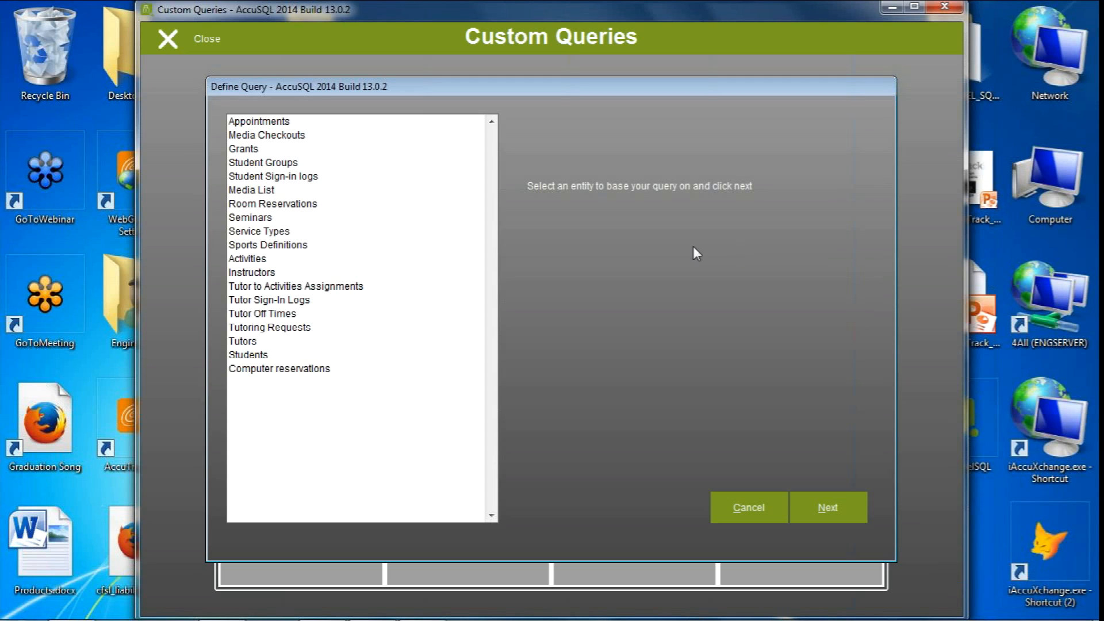
pyautogui.click(256, 355)
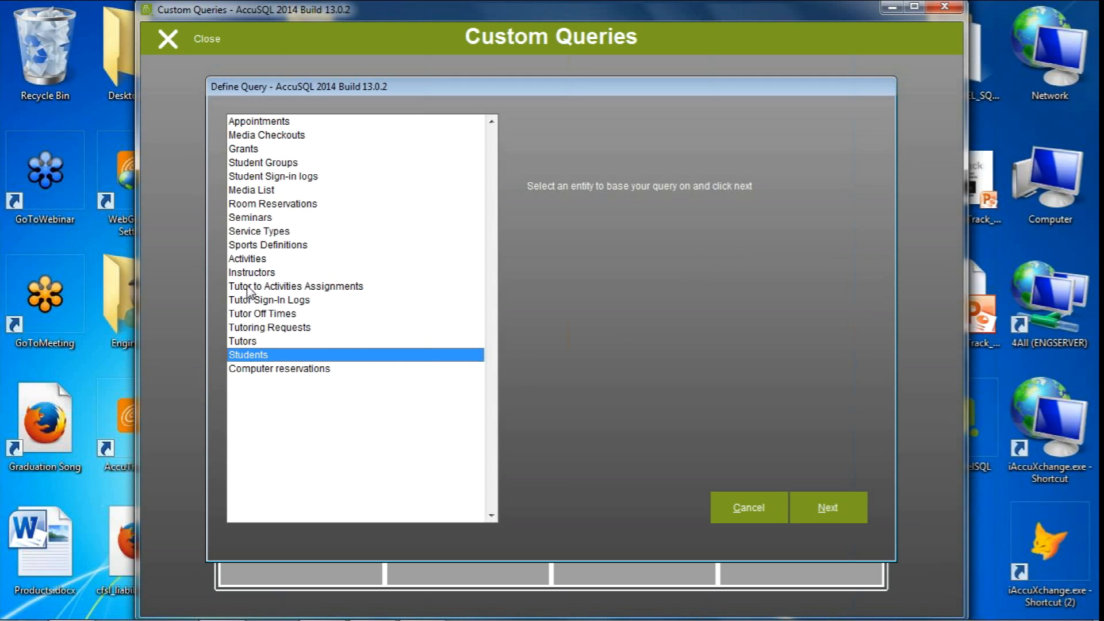
pyautogui.click(248, 287)
pyautogui.click(255, 300)
pyautogui.click(316, 313)
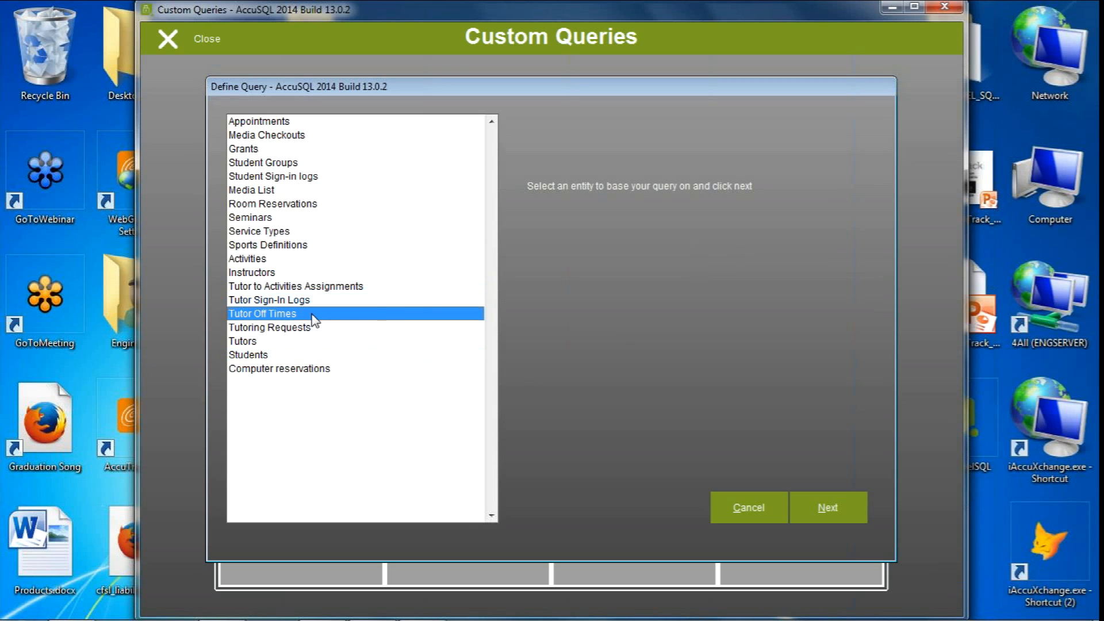
pyautogui.click(251, 356)
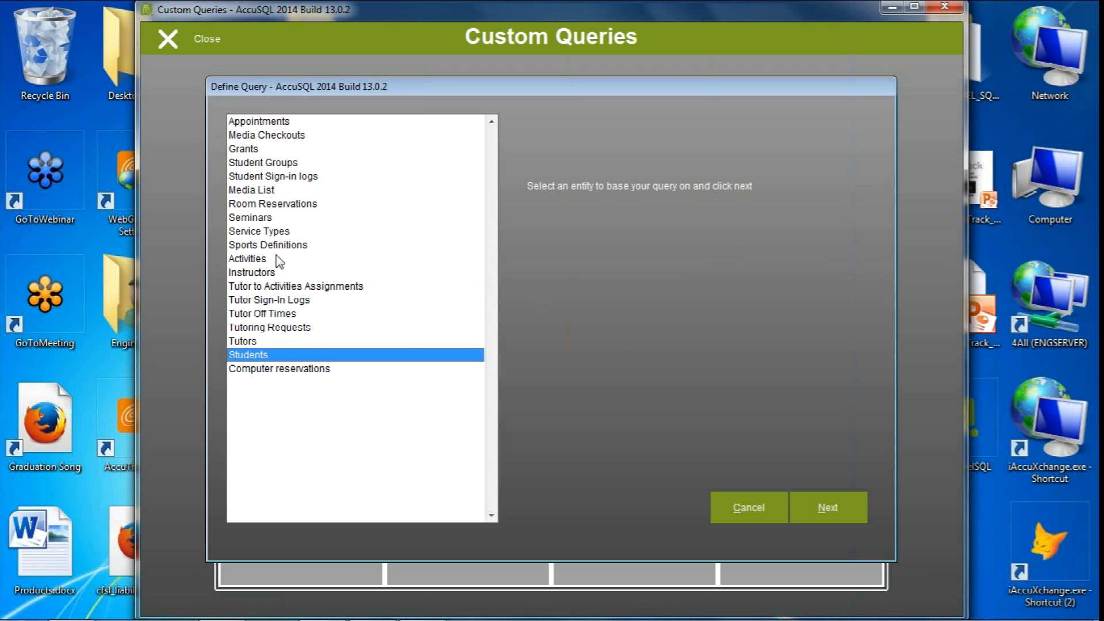
pyautogui.click(275, 136)
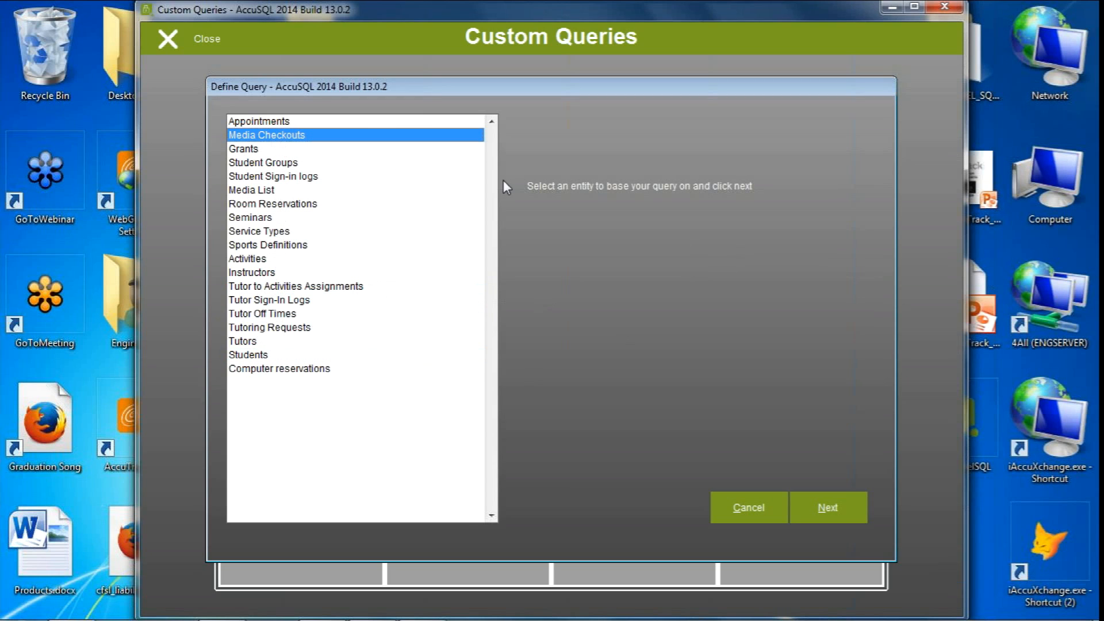
pyautogui.click(244, 357)
pyautogui.click(826, 508)
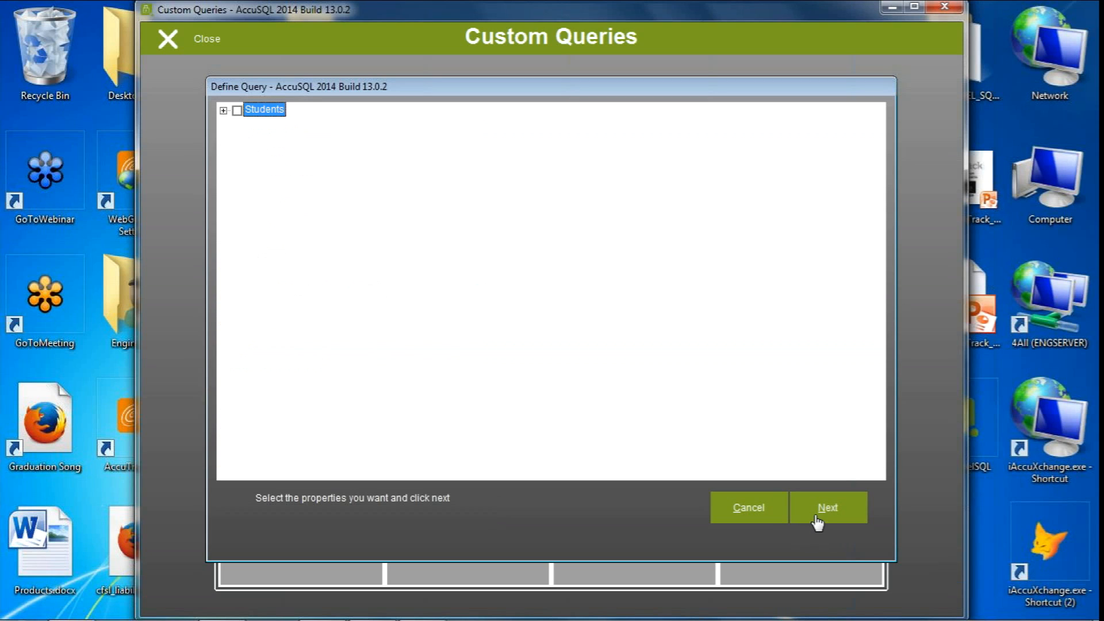
# Include the Lastname, Firstname, ID, Email, P1 and P2 student properties in the query
pyautogui.click(223, 109)
pyautogui.moveTo(879, 214); pyautogui.dragTo(833, 180)
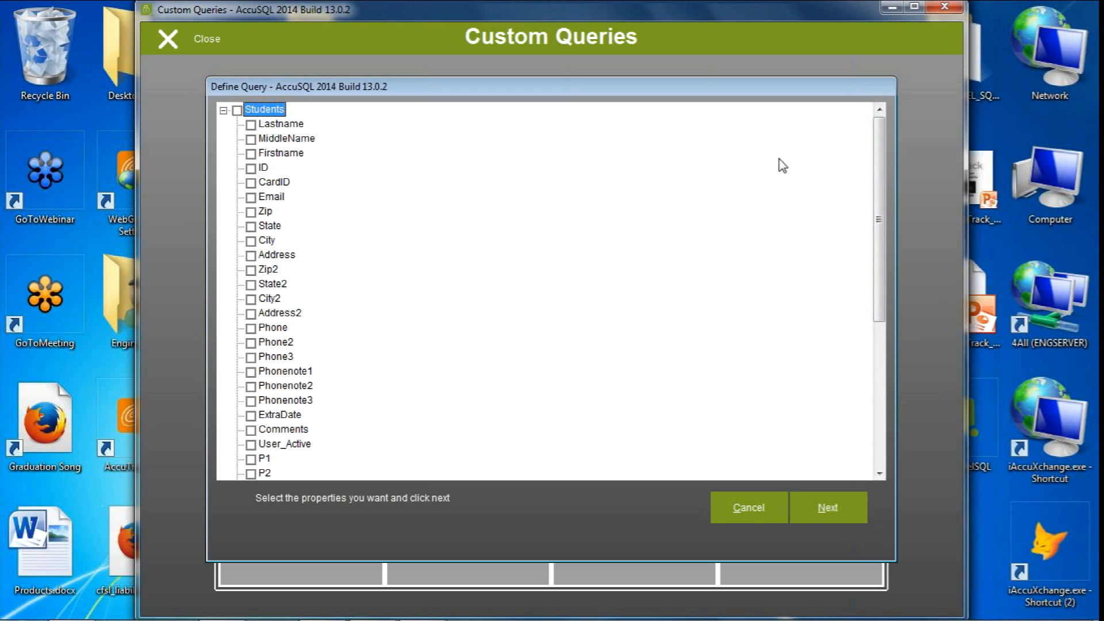
pyautogui.click(250, 124)
pyautogui.click(250, 154)
pyautogui.click(251, 168)
pyautogui.click(251, 197)
pyautogui.moveTo(880, 242); pyautogui.dragTo(879, 249)
pyautogui.click(250, 444)
pyautogui.click(250, 458)
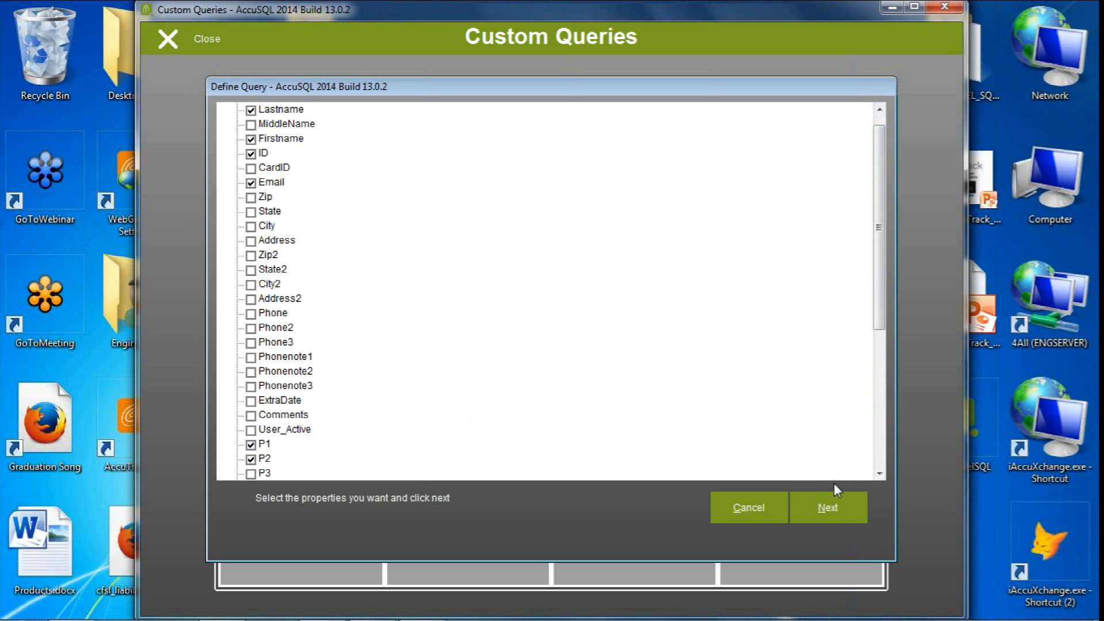
pyautogui.click(827, 509)
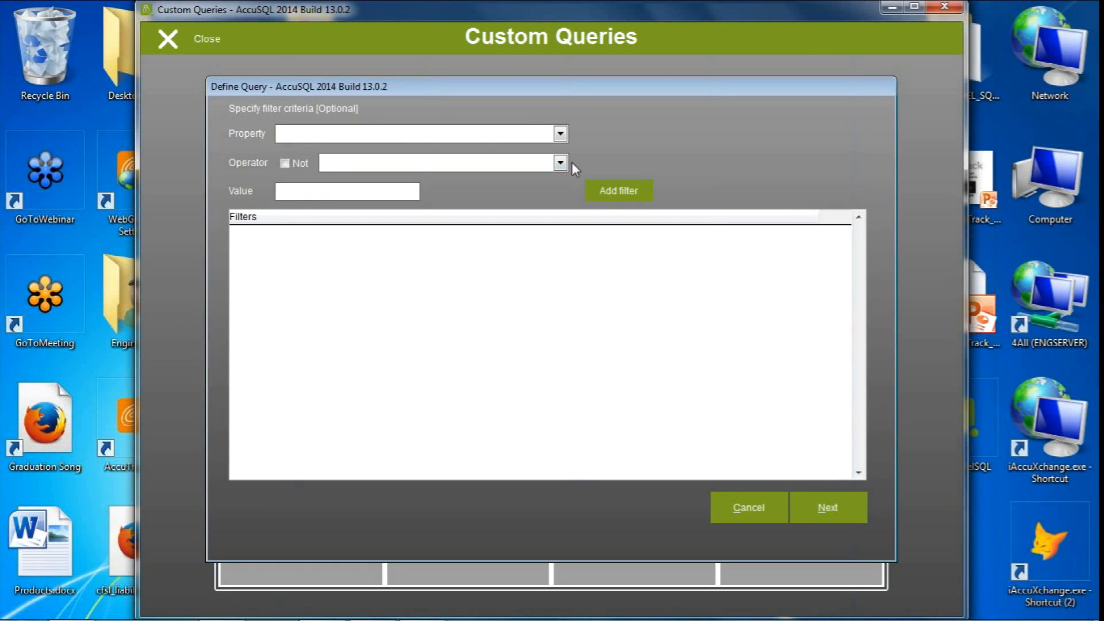
# Skip the filter criteria, sort the query by Lastname and finish it without a save file
pyautogui.click(816, 513)
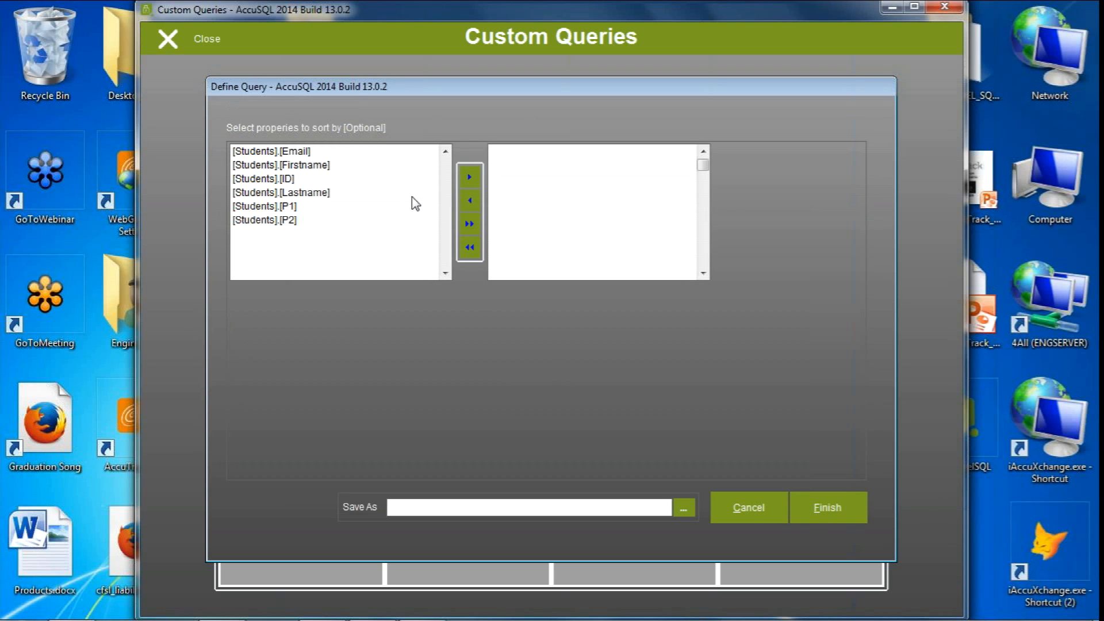
pyautogui.doubleClick(276, 196)
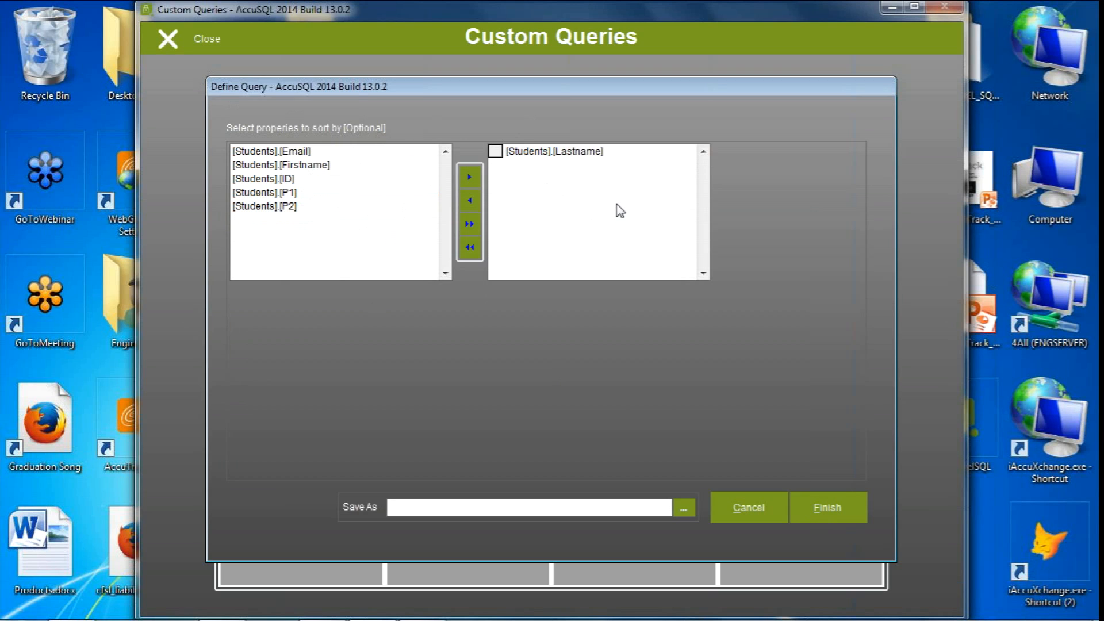
pyautogui.click(819, 508)
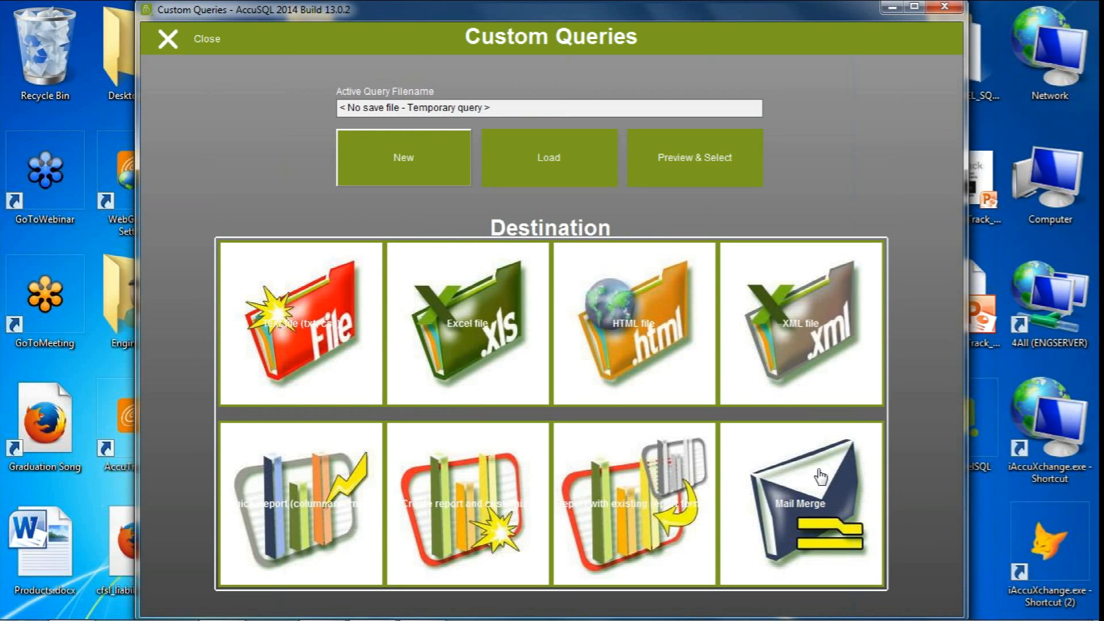
# Export the temporary student query to an Excel file, then close the workbook without saving it
pyautogui.click(489, 329)
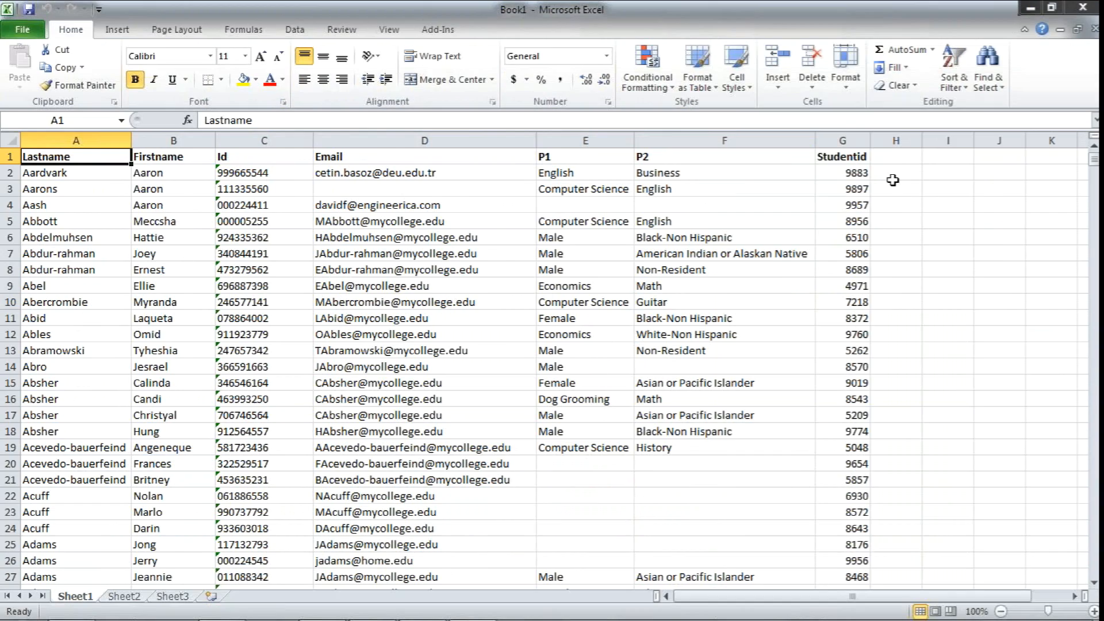
pyautogui.click(1083, 8)
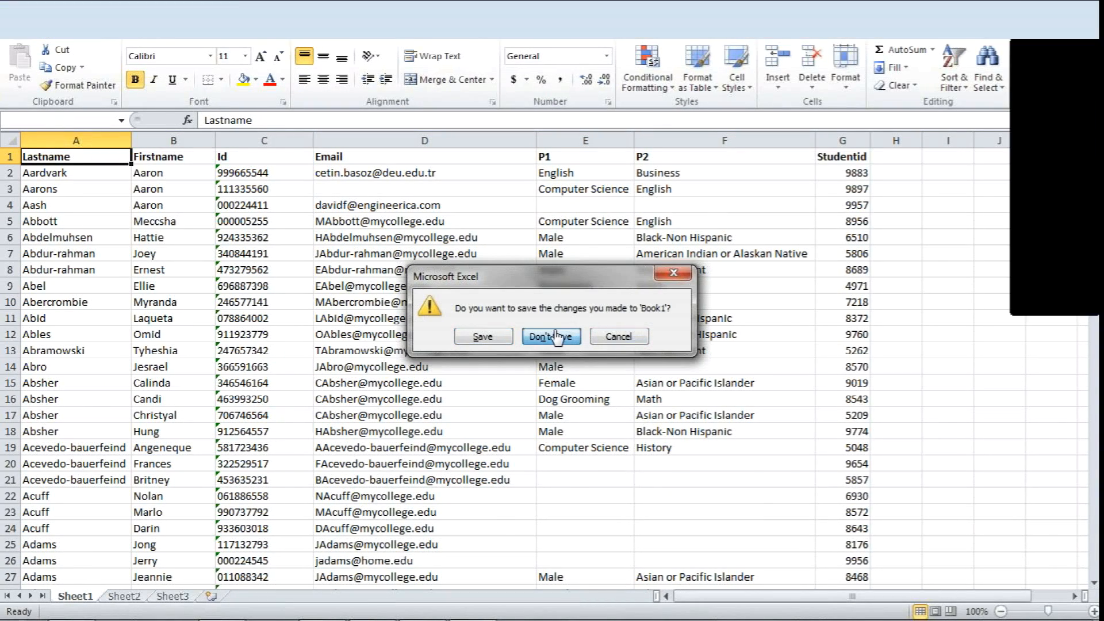
pyautogui.click(551, 337)
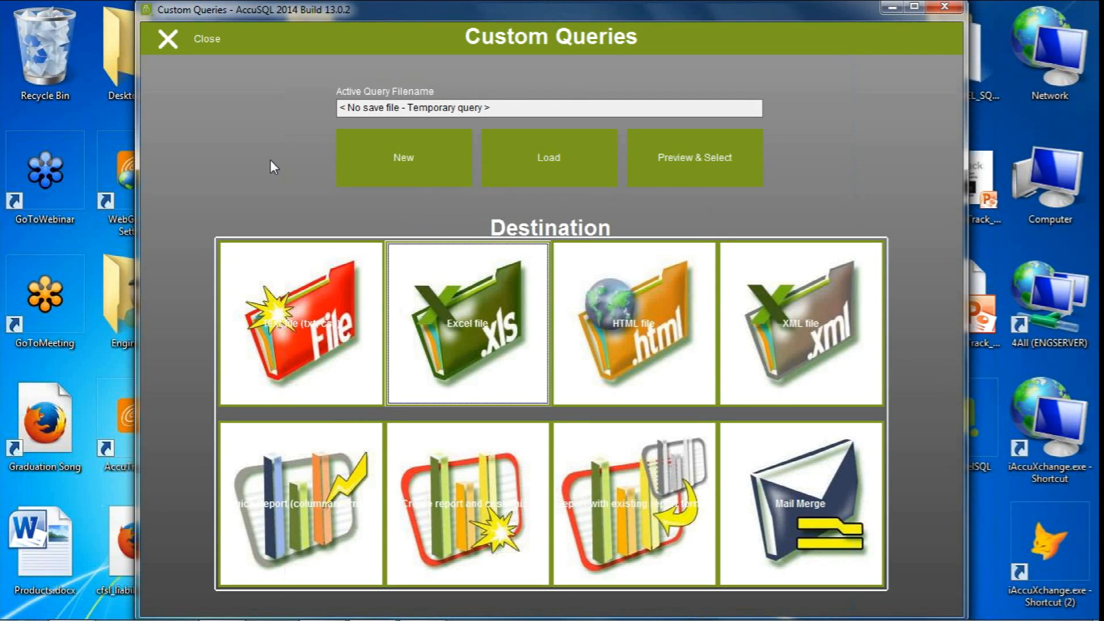
# Reopen Custom Queries and create another new query based on the Students entity
pyautogui.click(187, 45)
pyautogui.click(836, 305)
pyautogui.click(405, 164)
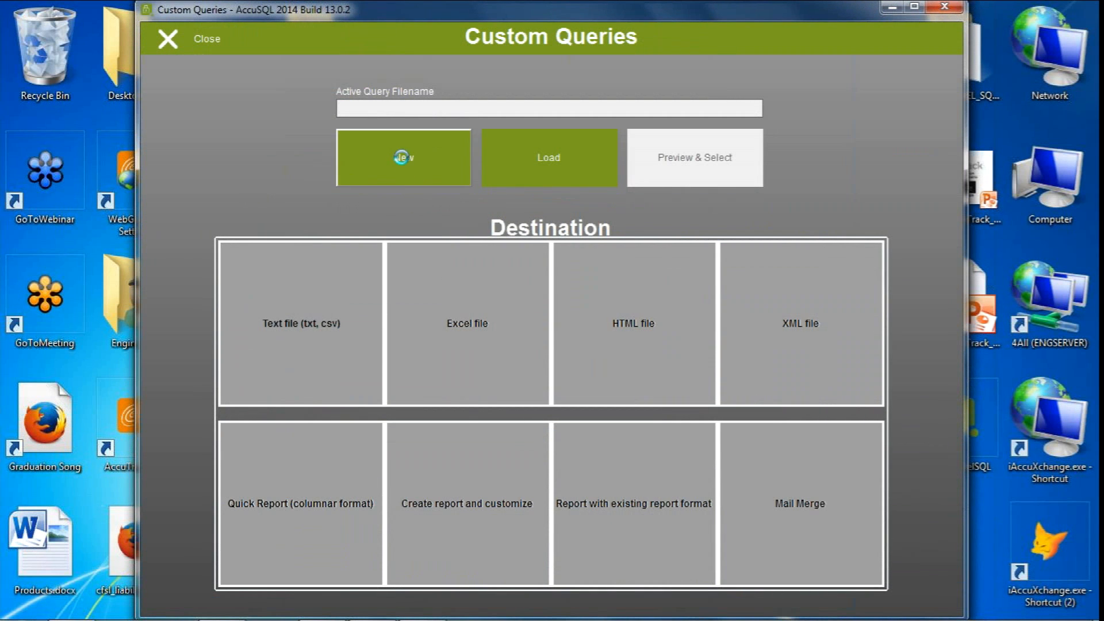
pyautogui.click(264, 356)
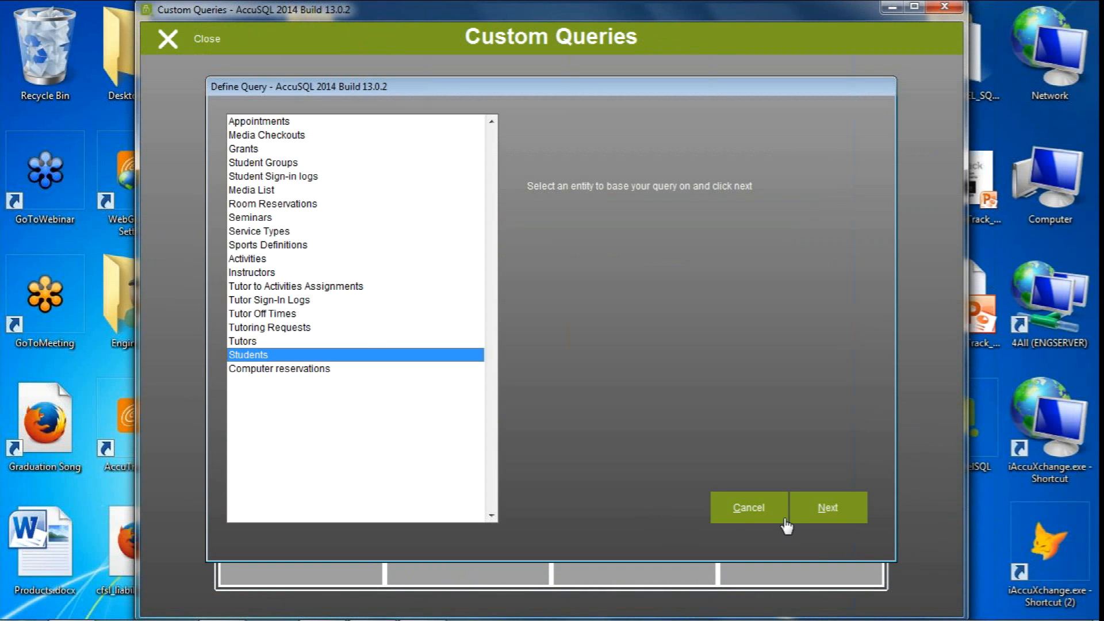
pyautogui.click(800, 513)
# Select Lastname, Firstname, ID, Email, P1 and P2 as the second query's properties
pyautogui.click(224, 110)
pyautogui.click(250, 124)
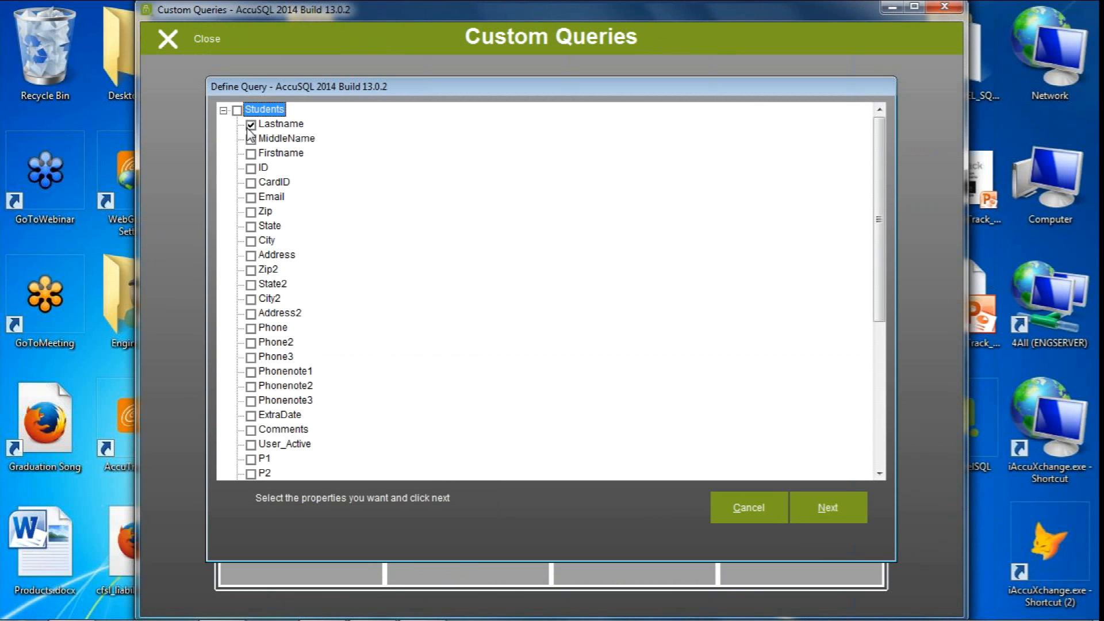
pyautogui.click(251, 155)
pyautogui.click(251, 168)
pyautogui.click(252, 198)
pyautogui.click(251, 458)
pyautogui.click(251, 473)
pyautogui.click(830, 513)
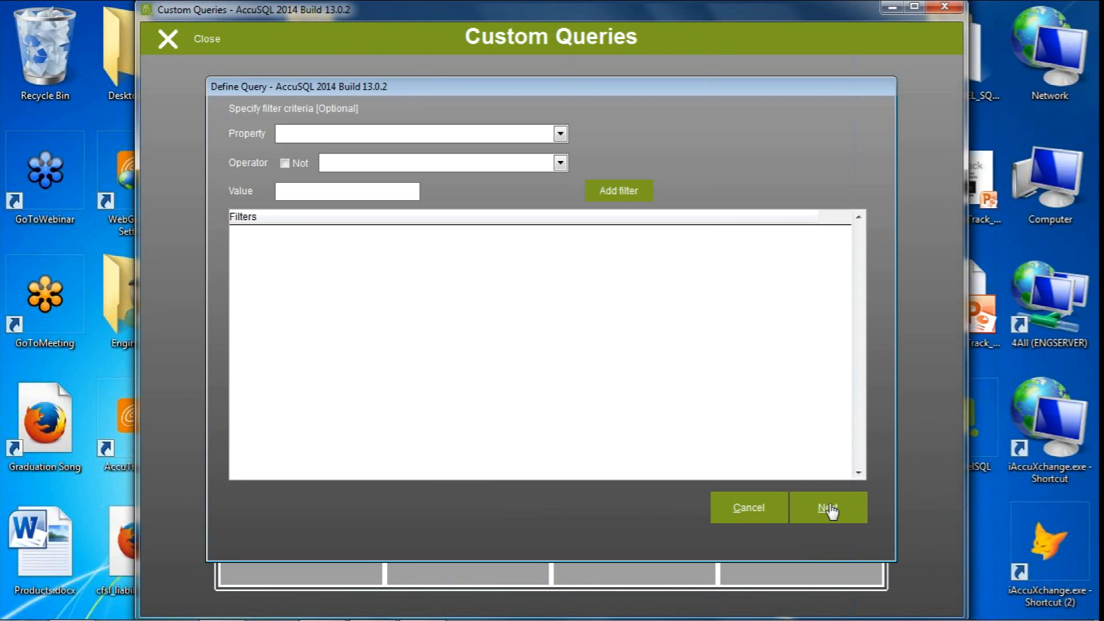
# Sort the unfiltered query by Lastname and save it on the desktop as AccuTrack query file stu21
pyautogui.click(828, 509)
pyautogui.click(325, 194)
pyautogui.click(469, 177)
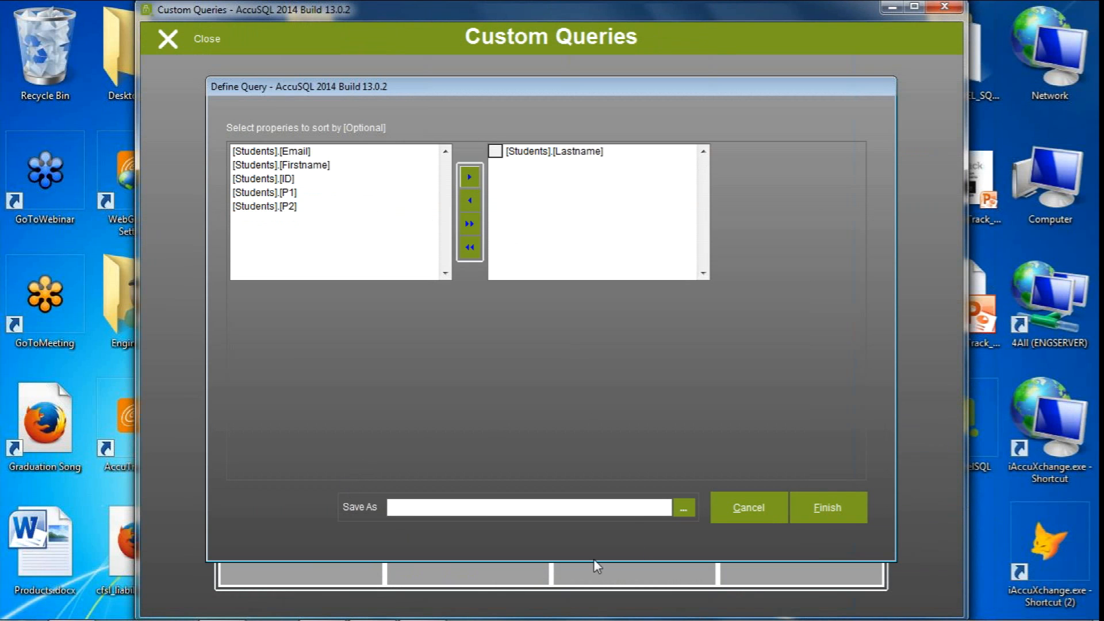
pyautogui.click(683, 507)
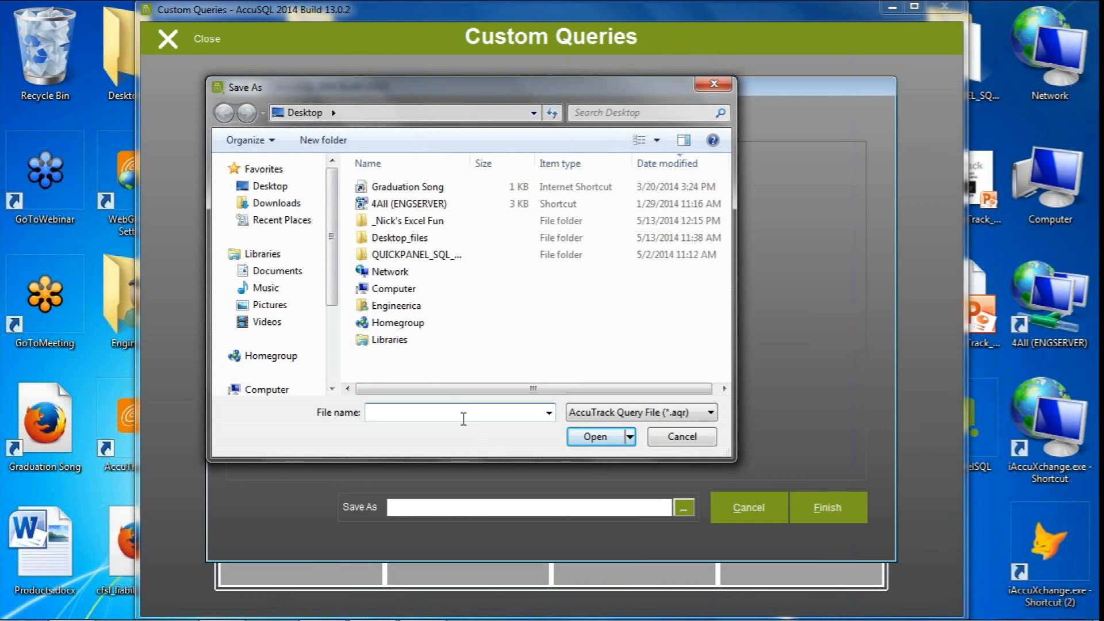
pyautogui.write('stu21')
pyautogui.click(593, 438)
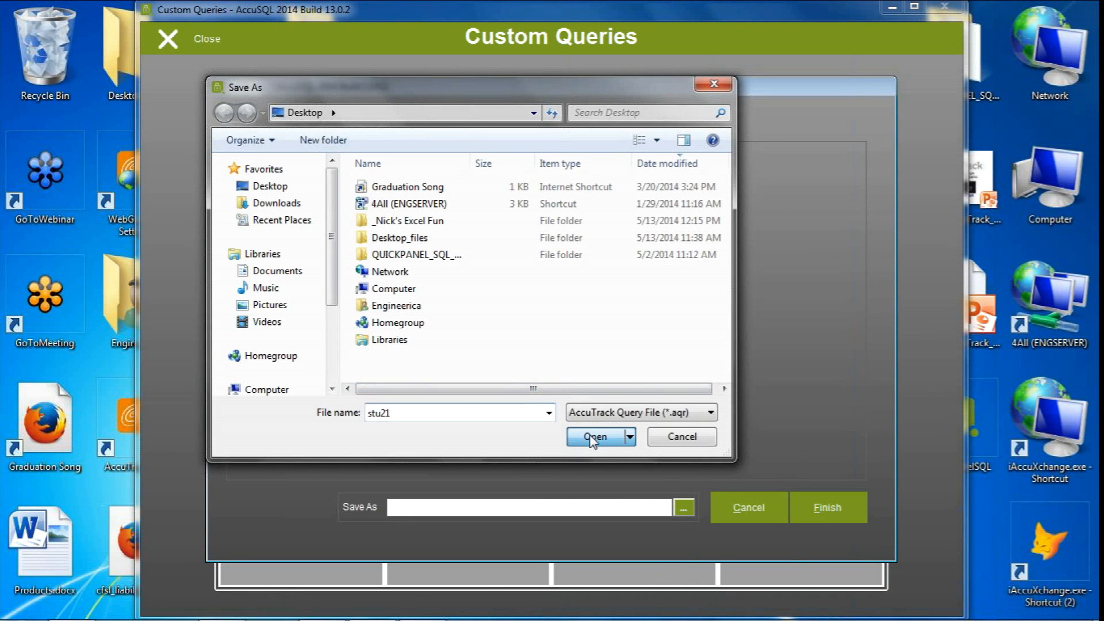
pyautogui.click(821, 509)
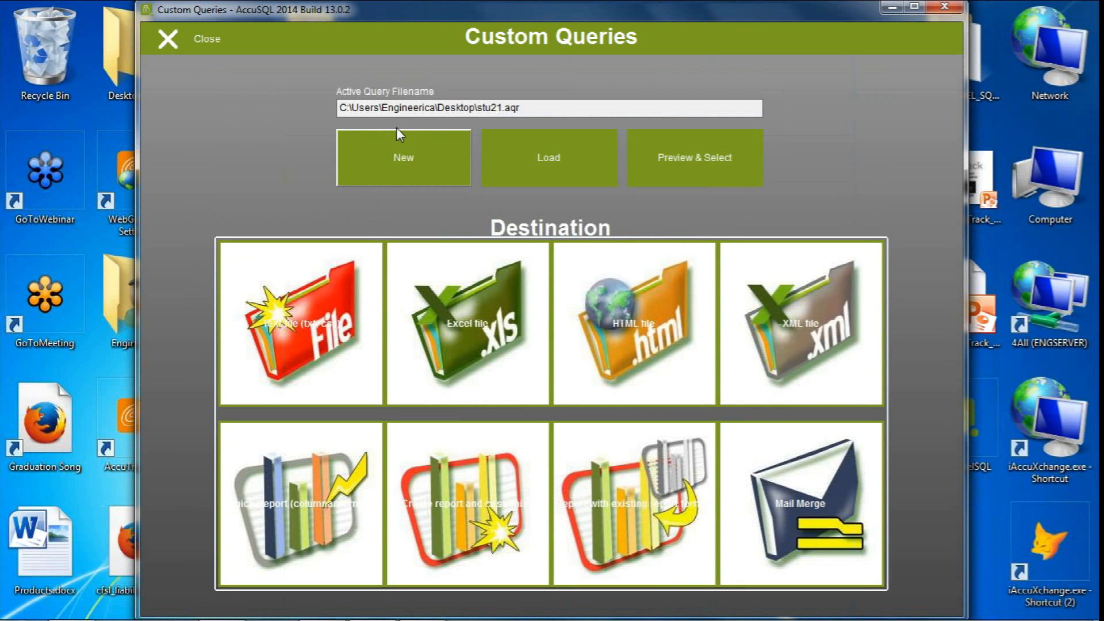
# Export the saved stu21 query to Excel and close the resulting workbook without saving
pyautogui.click(478, 326)
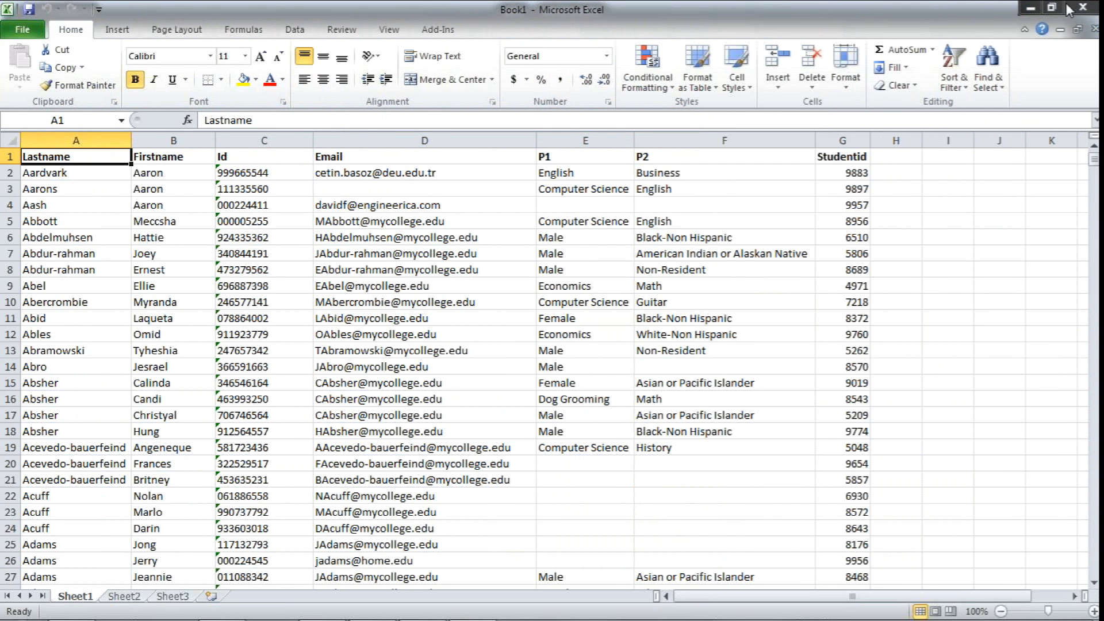
pyautogui.click(1082, 8)
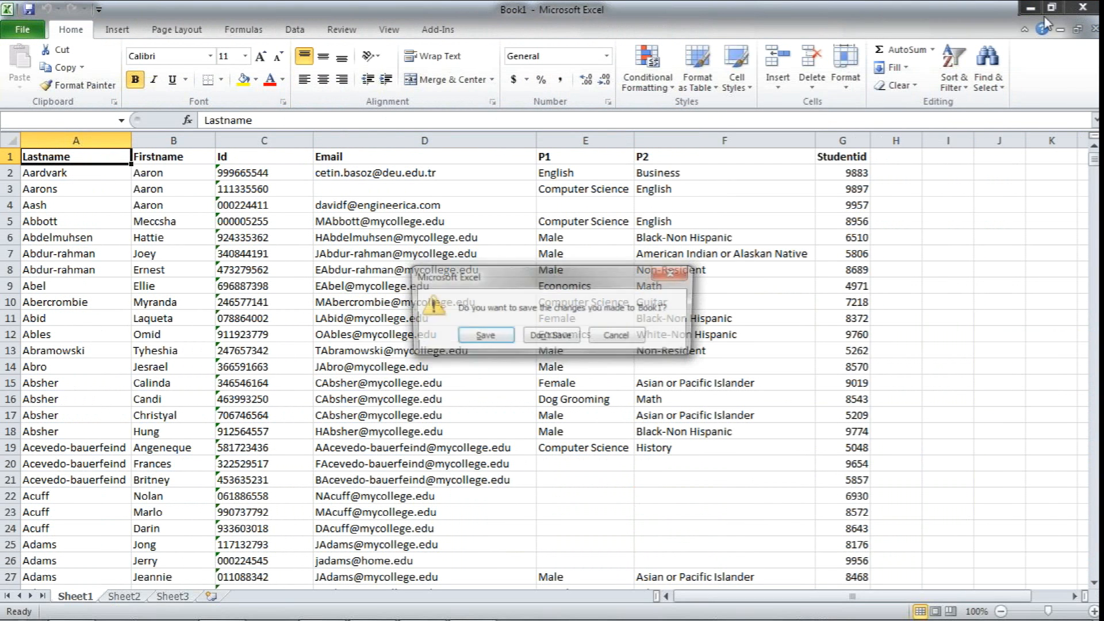
pyautogui.click(551, 339)
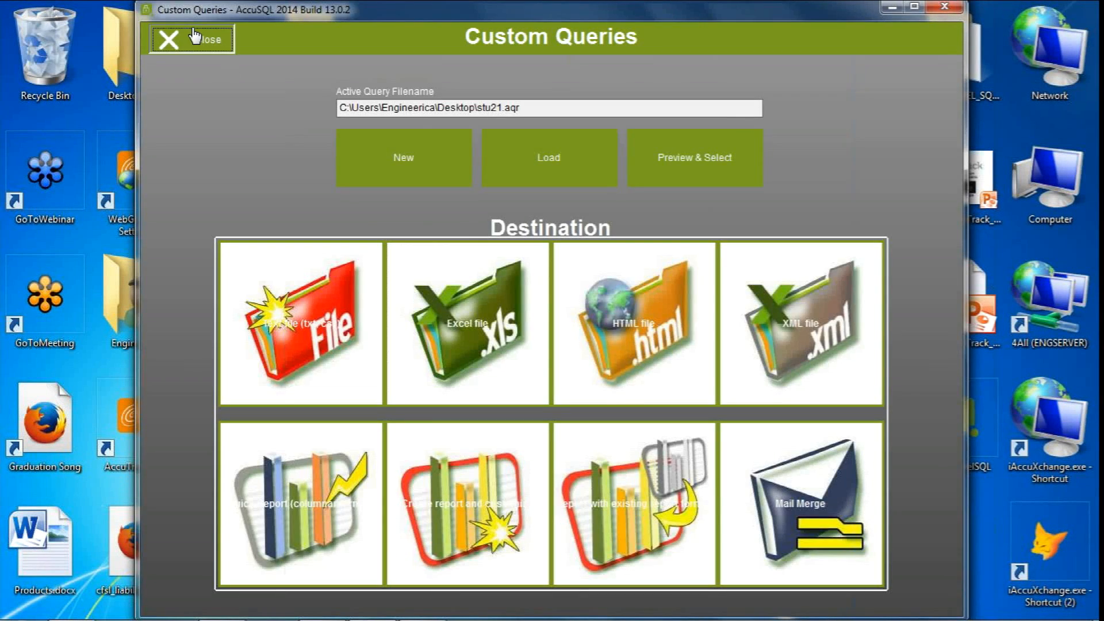
# Reopen Custom Queries, load stu21.aqr from the desktop and export it to an Excel file
pyautogui.click(168, 39)
pyautogui.click(870, 303)
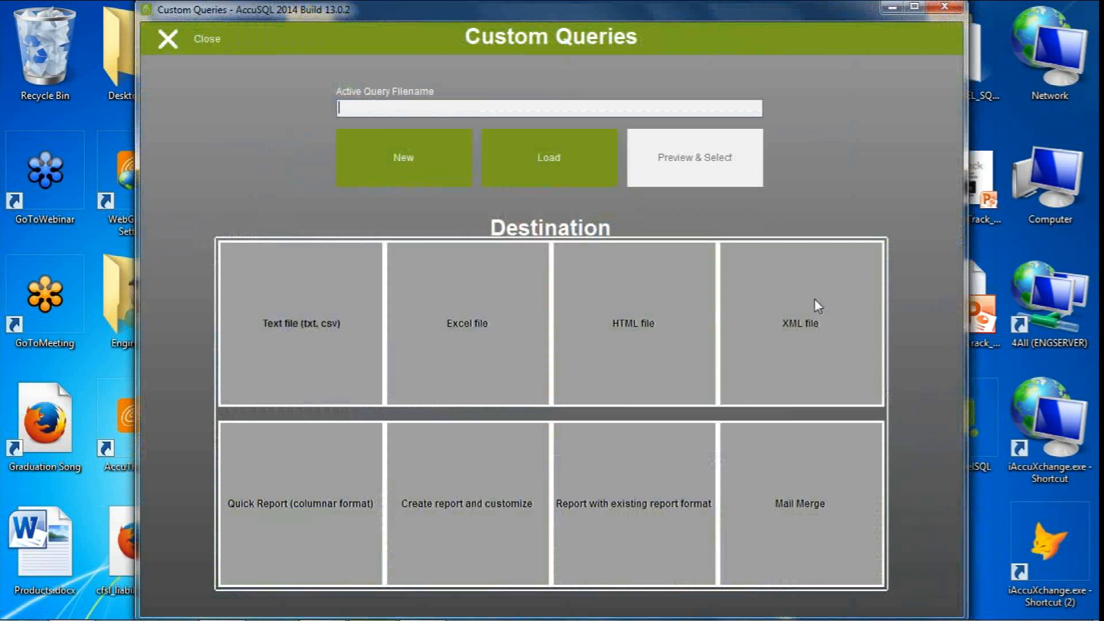
pyautogui.click(527, 159)
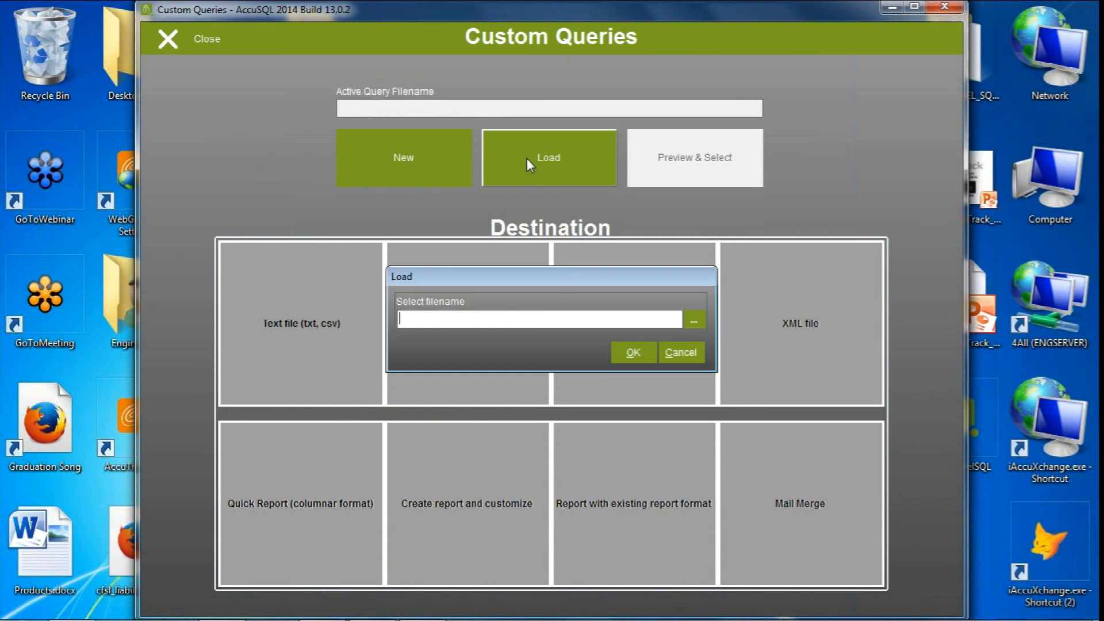
pyautogui.click(694, 320)
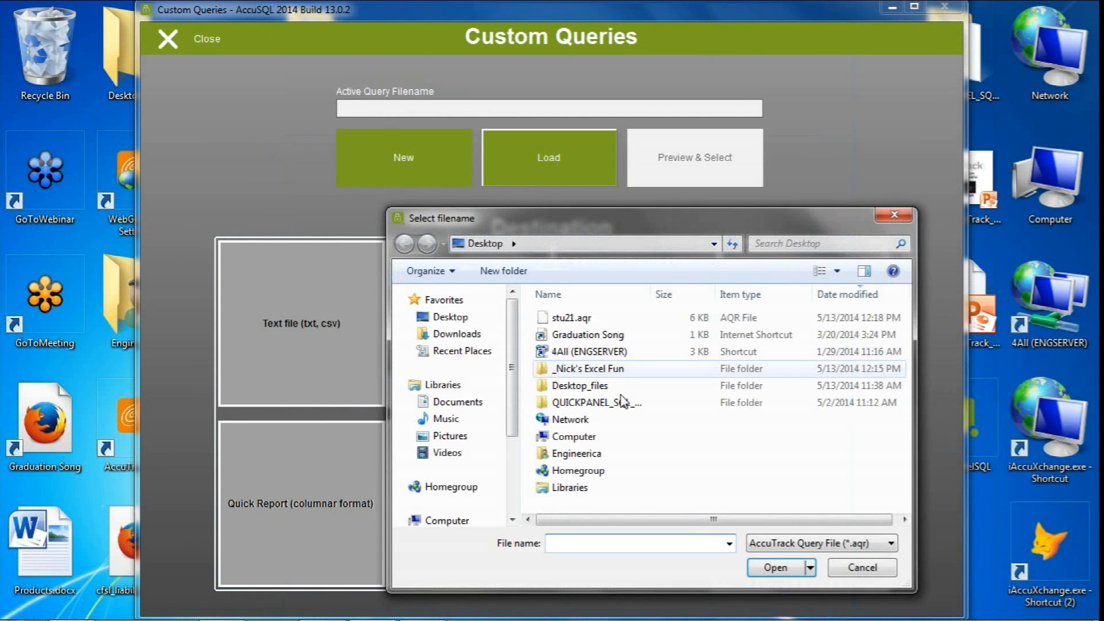
pyautogui.click(570, 317)
pyautogui.click(764, 561)
pyautogui.click(633, 352)
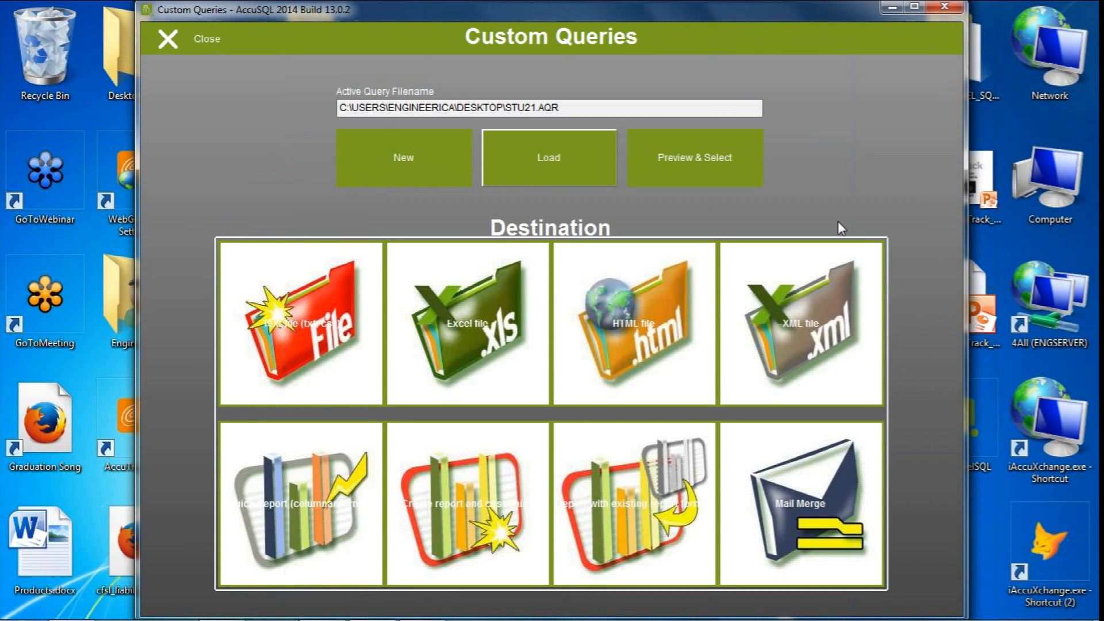
pyautogui.click(488, 329)
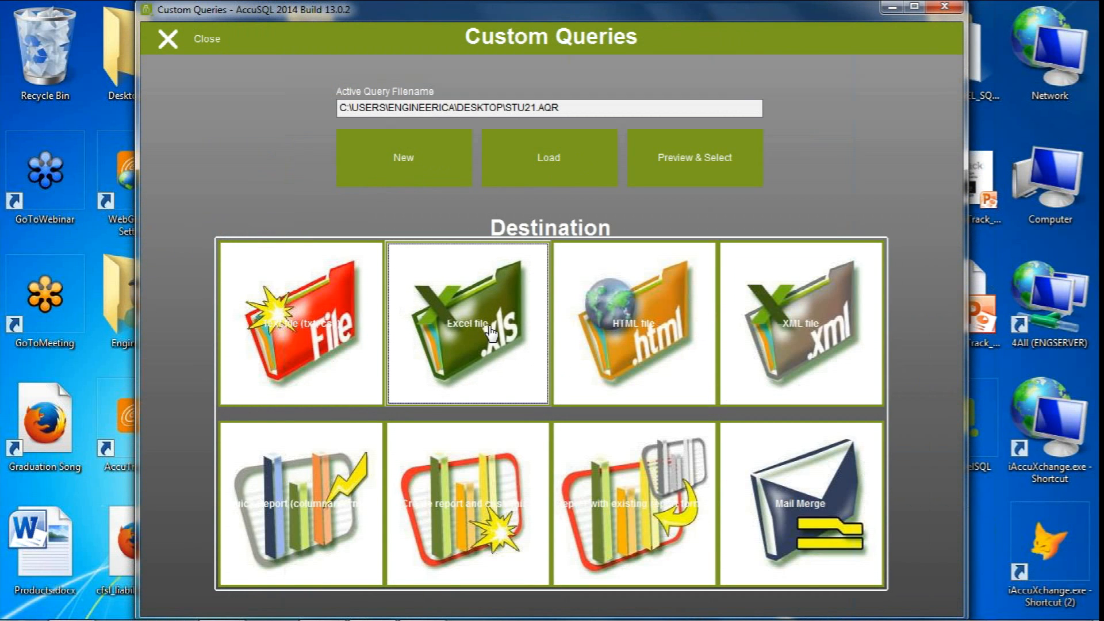
# Close the exported stu21 workbook in Excel without saving it
pyautogui.click(978, 5)
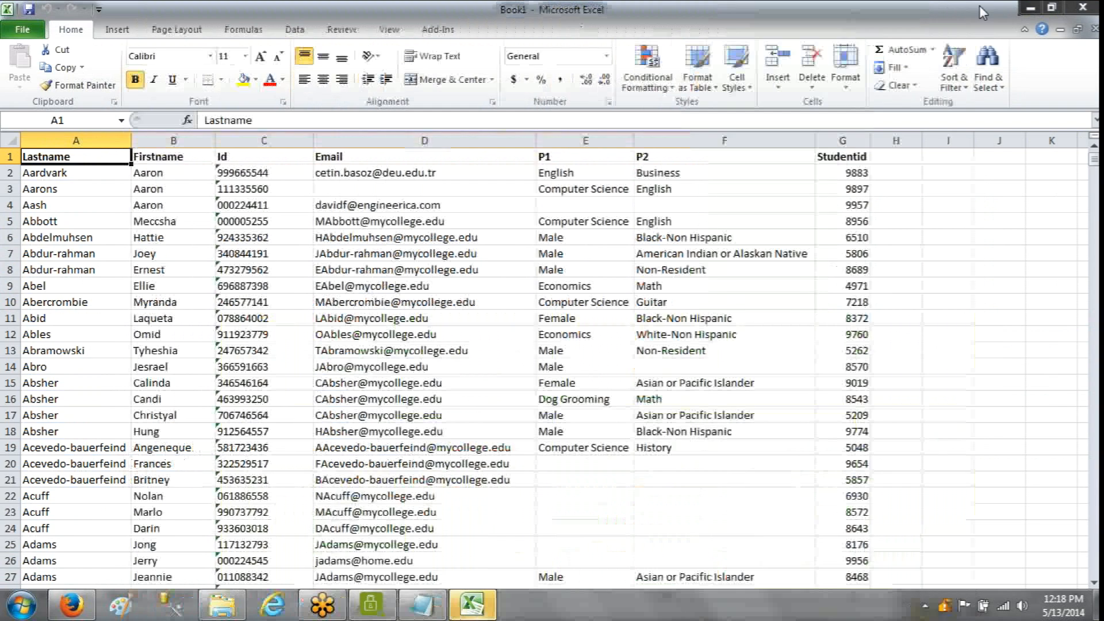
pyautogui.click(1083, 7)
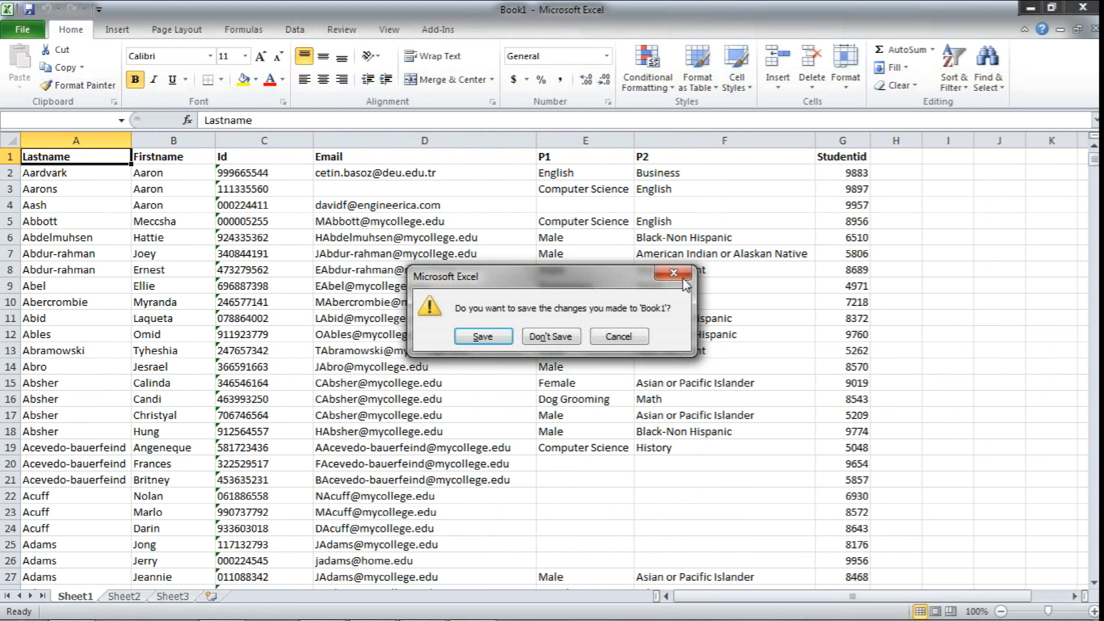
pyautogui.click(570, 340)
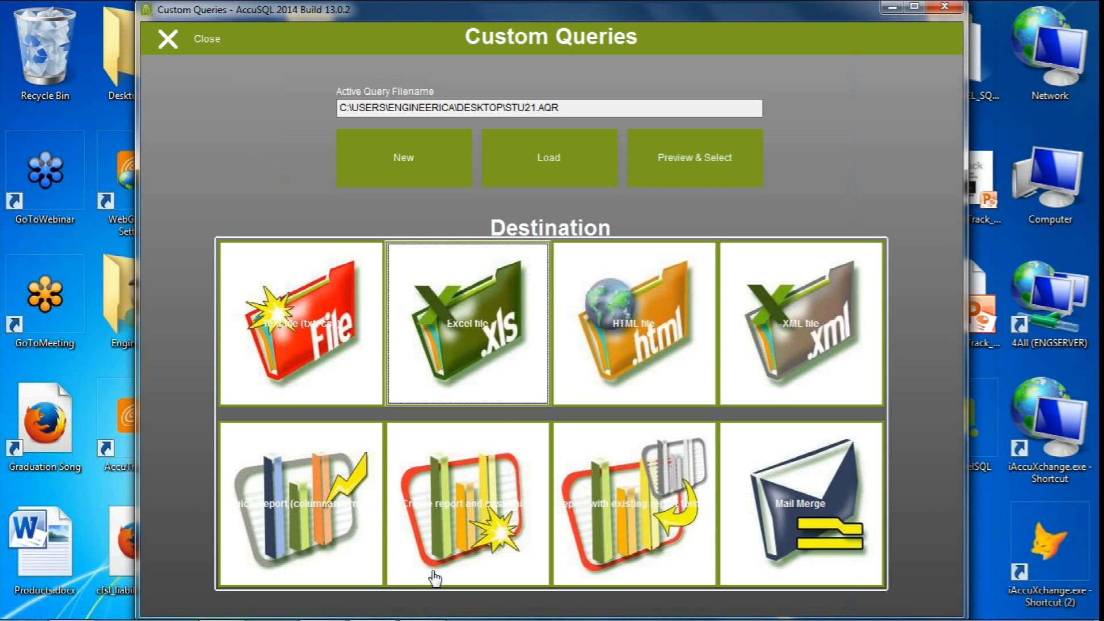
# Open the preview and selection list of the stu21 query and sort its records by Email, finally by P1
pyautogui.click(688, 168)
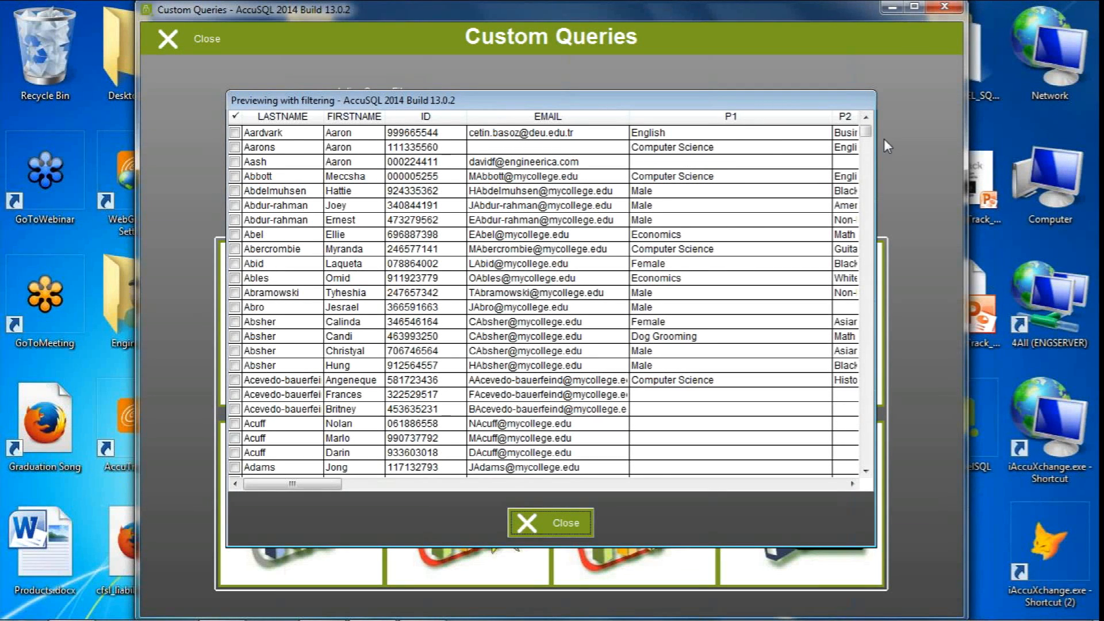
pyautogui.scroll(-10, 769, 151)
pyautogui.click(498, 117)
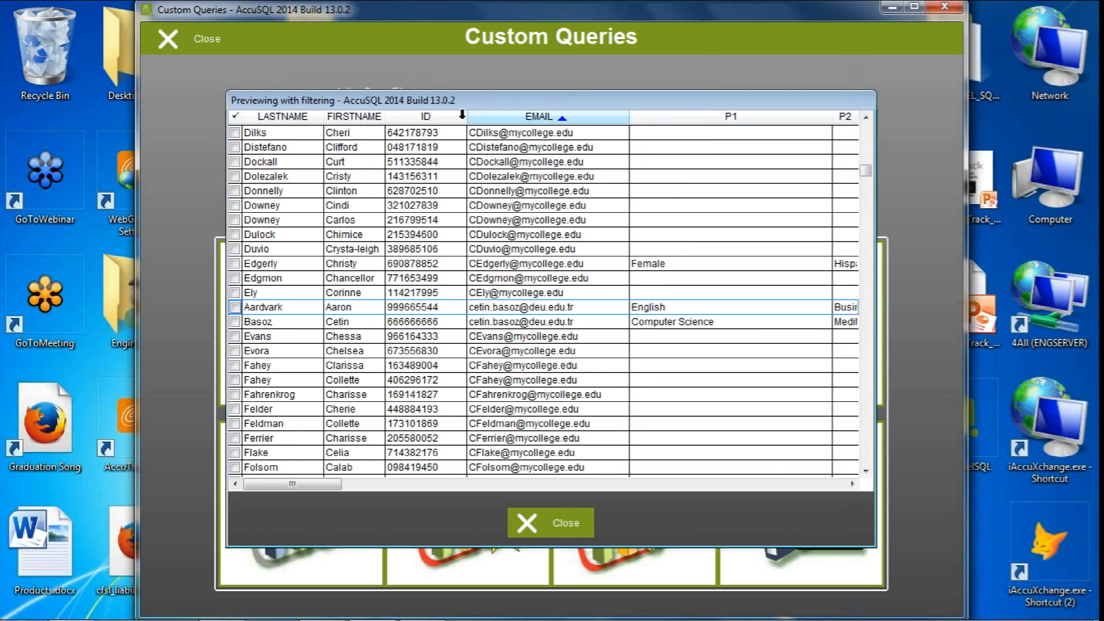
pyautogui.click(716, 118)
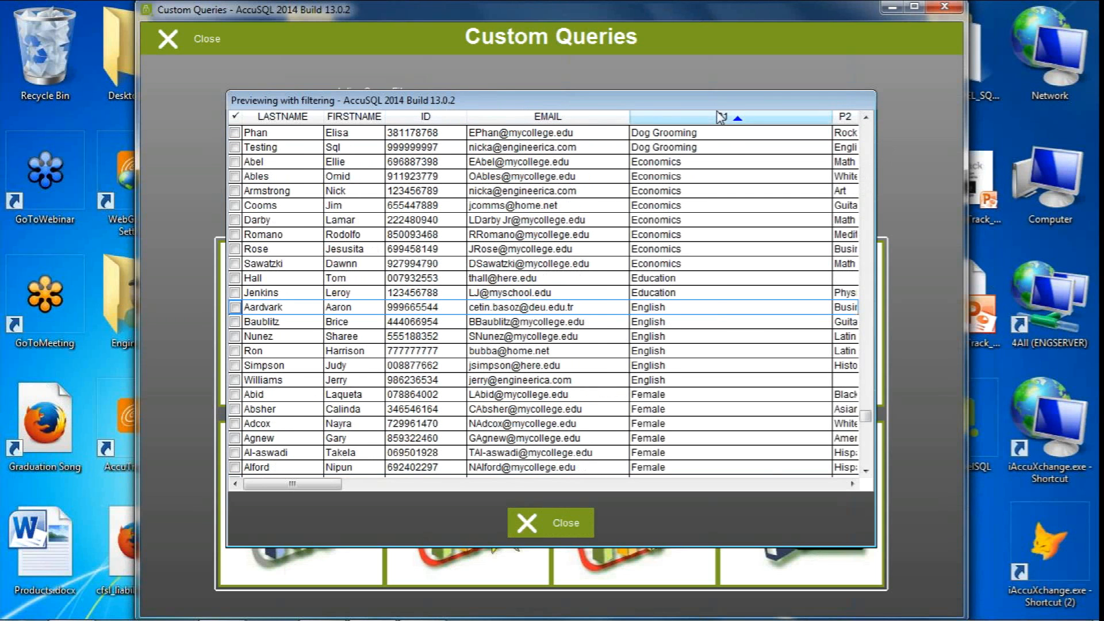
# Select only the students whose P1 is Economics and export them to Excel, closing the workbook without saving
pyautogui.click(346, 161)
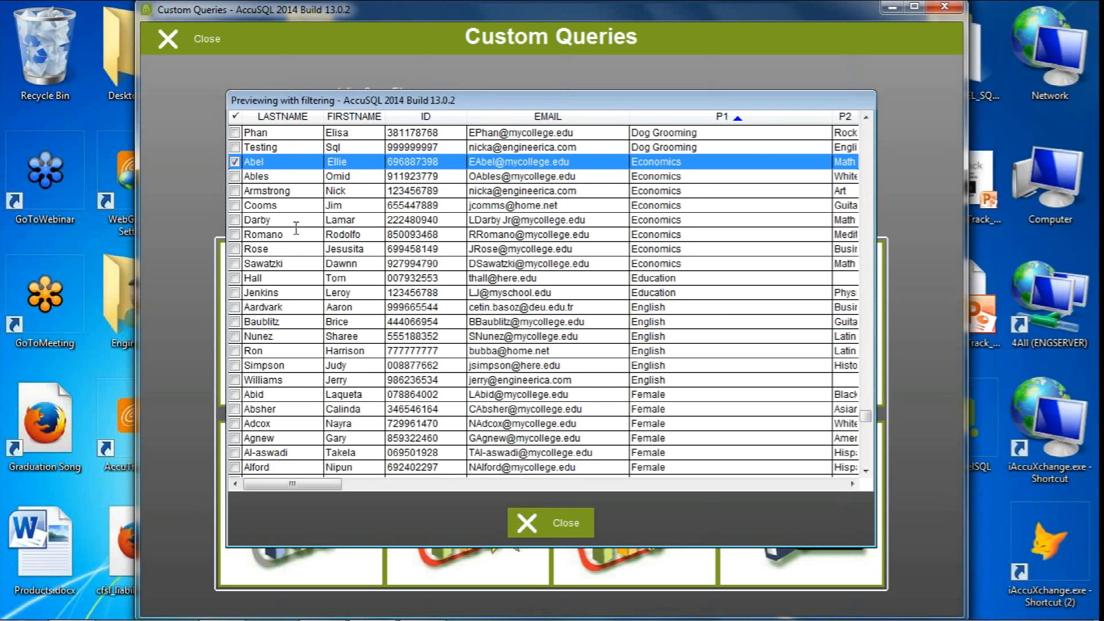
pyautogui.keyDown('shift'); pyautogui.click(290, 263); pyautogui.keyUp('shift')
pyautogui.click(565, 524)
pyautogui.click(476, 345)
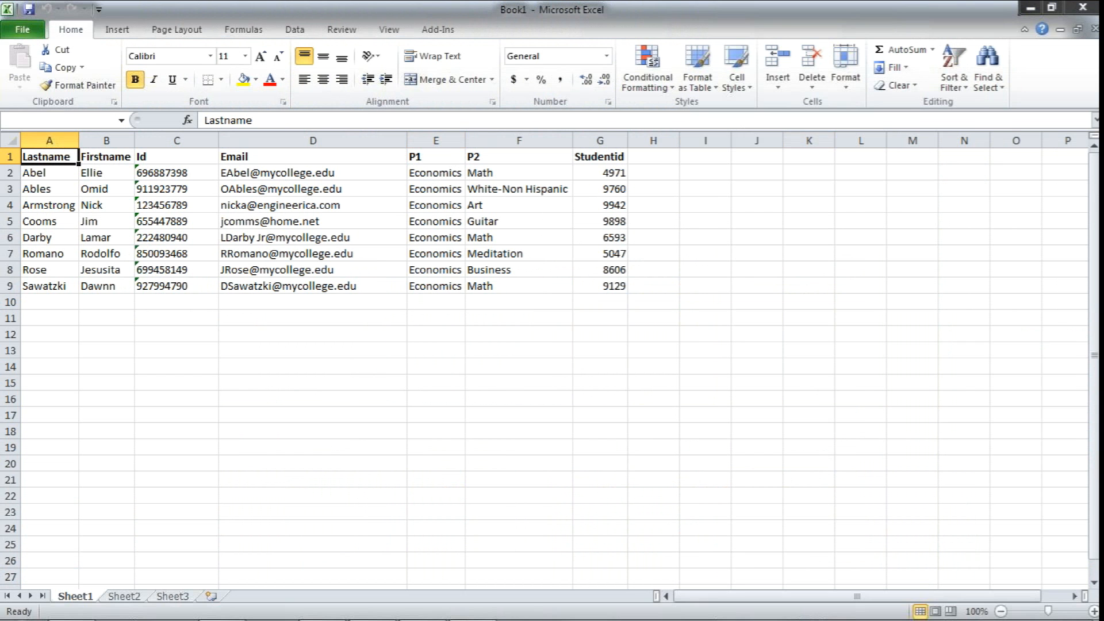
pyautogui.click(1082, 8)
pyautogui.click(550, 336)
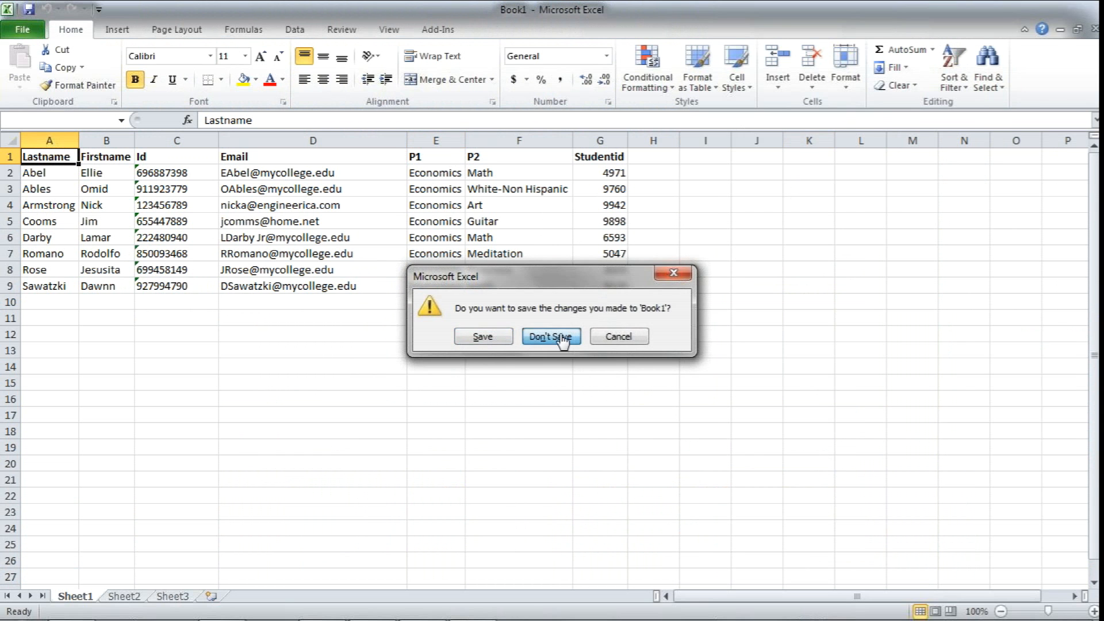
# Select all records again in the stu21 query preview and leave Custom Queries
pyautogui.rightClick(481, 253)
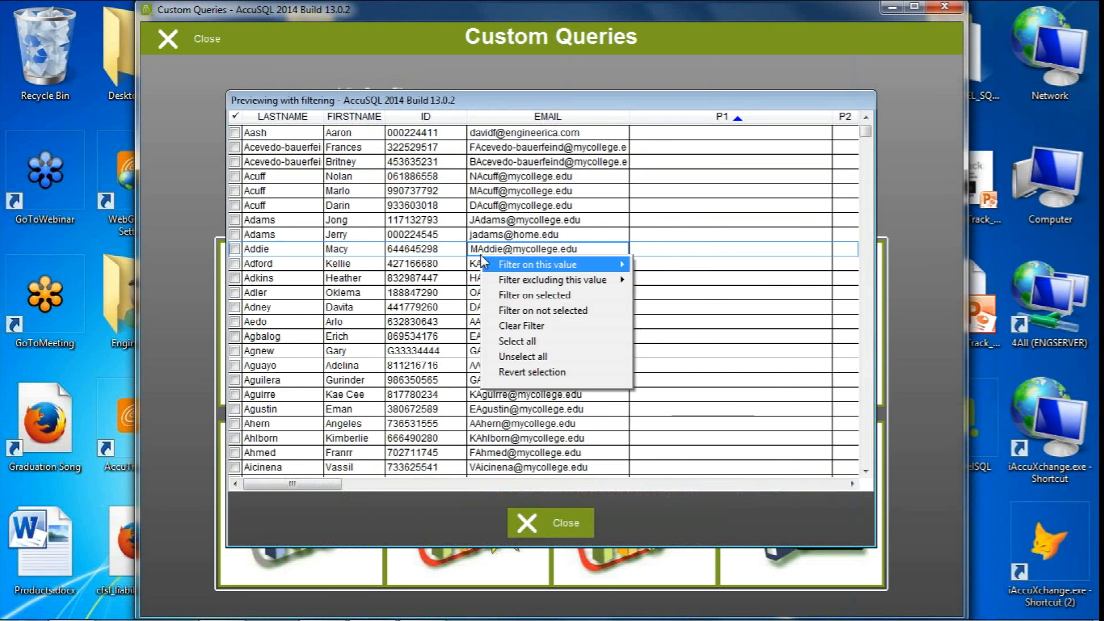
pyautogui.click(525, 343)
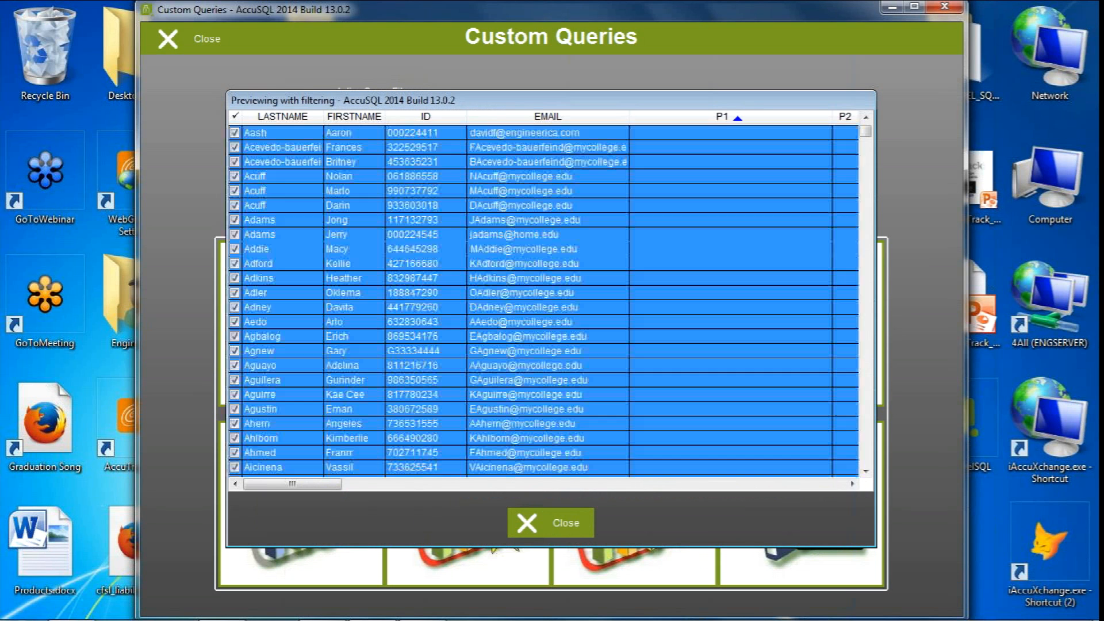
pyautogui.click(547, 524)
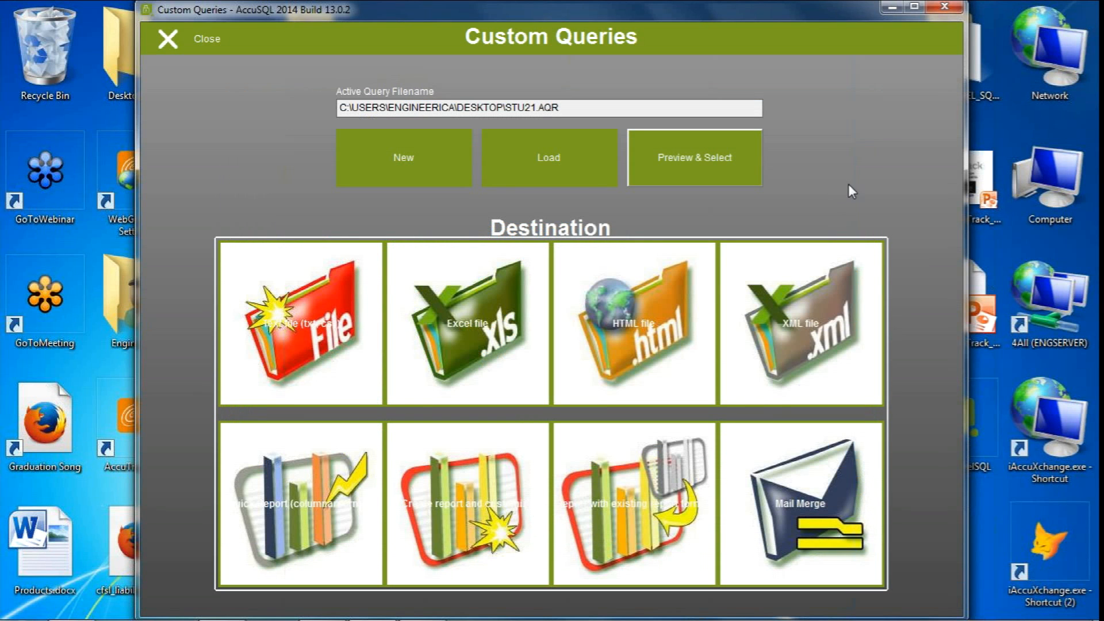
pyautogui.click(182, 46)
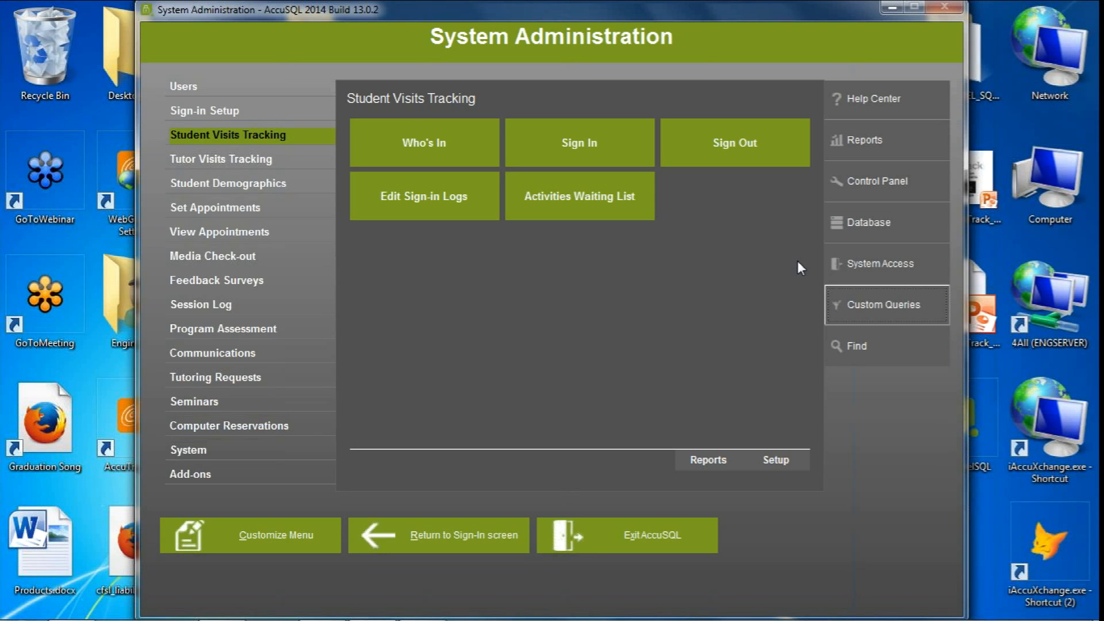
# Reopen Custom Queries and start a new query based on the Students entity
pyautogui.click(848, 292)
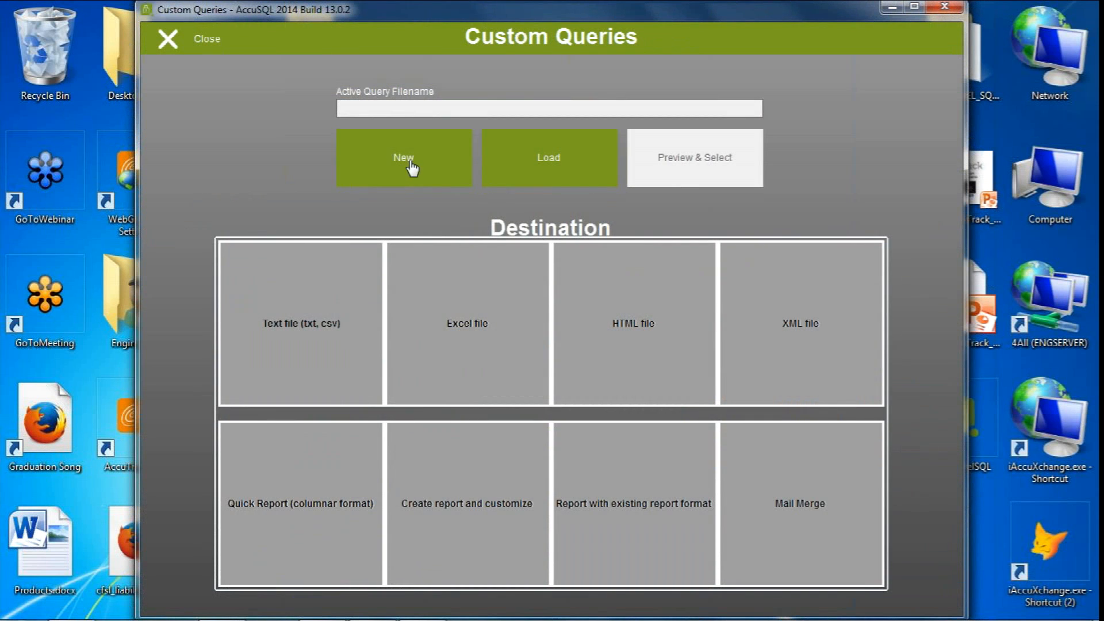
pyautogui.click(408, 168)
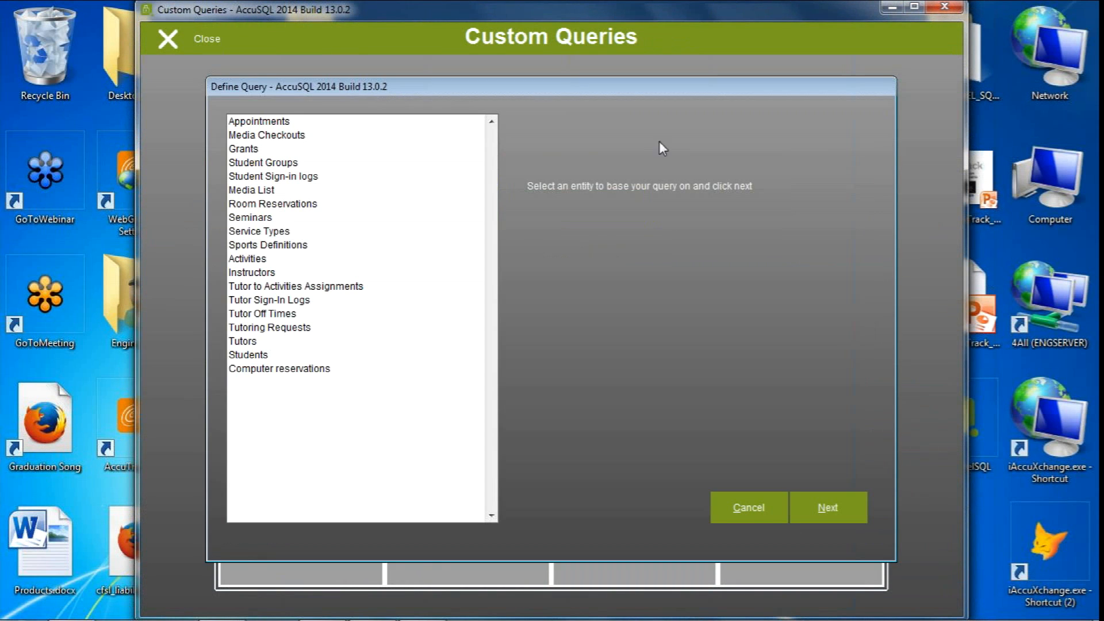
pyautogui.click(256, 355)
pyautogui.click(812, 513)
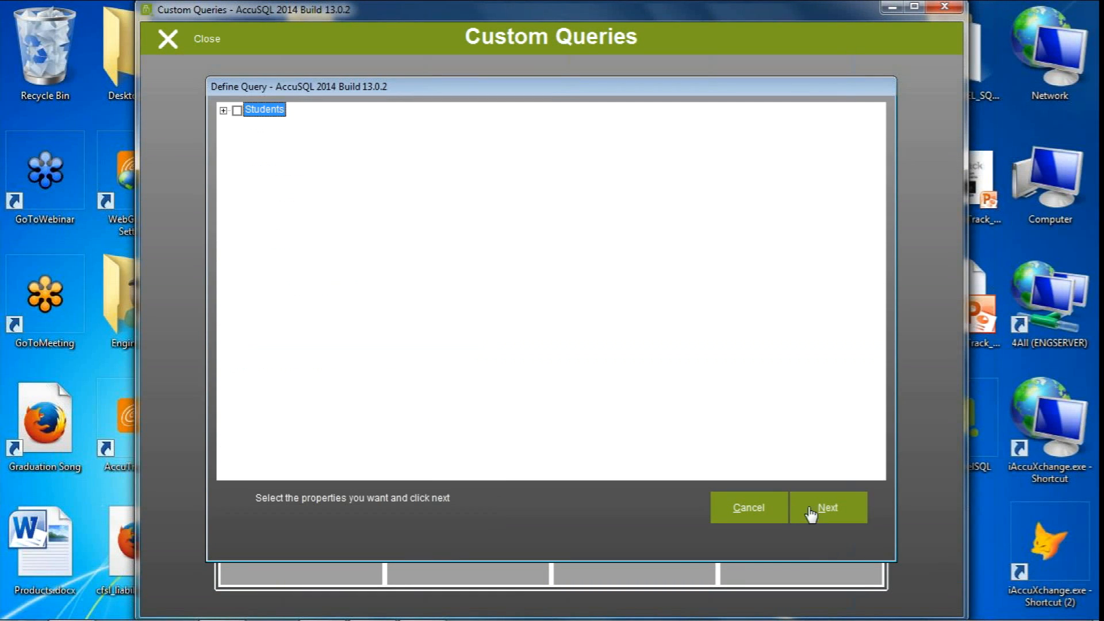
# Include the student properties Lastname, Firstname, ID, Email and P1 in the query
pyautogui.click(223, 111)
pyautogui.click(250, 125)
pyautogui.click(251, 154)
pyautogui.click(251, 168)
pyautogui.click(251, 197)
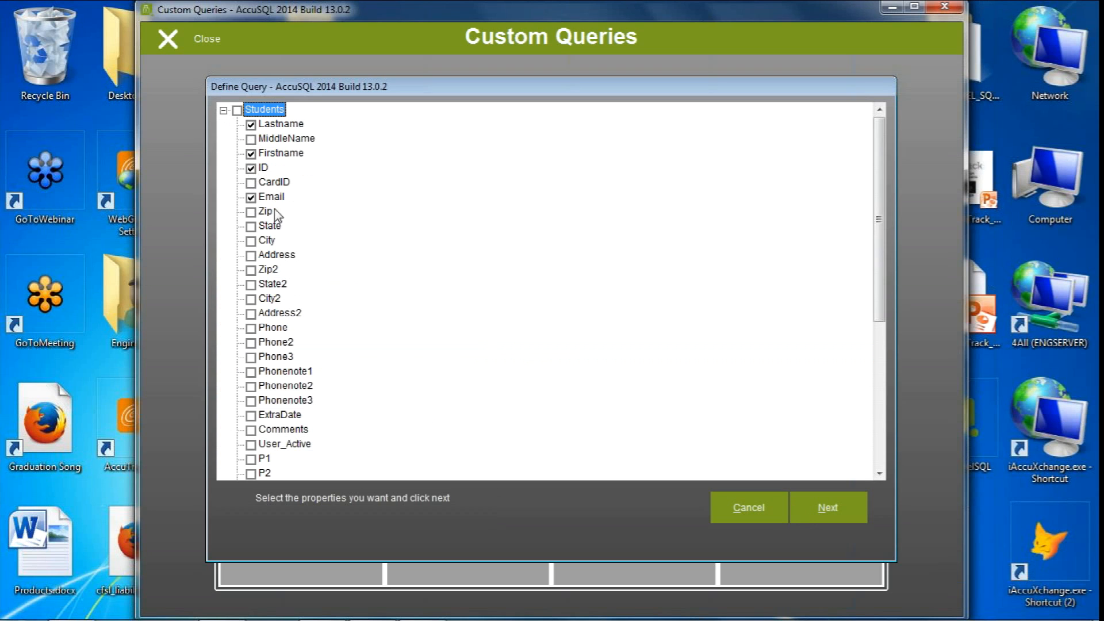
pyautogui.moveTo(884, 216); pyautogui.dragTo(865, 349)
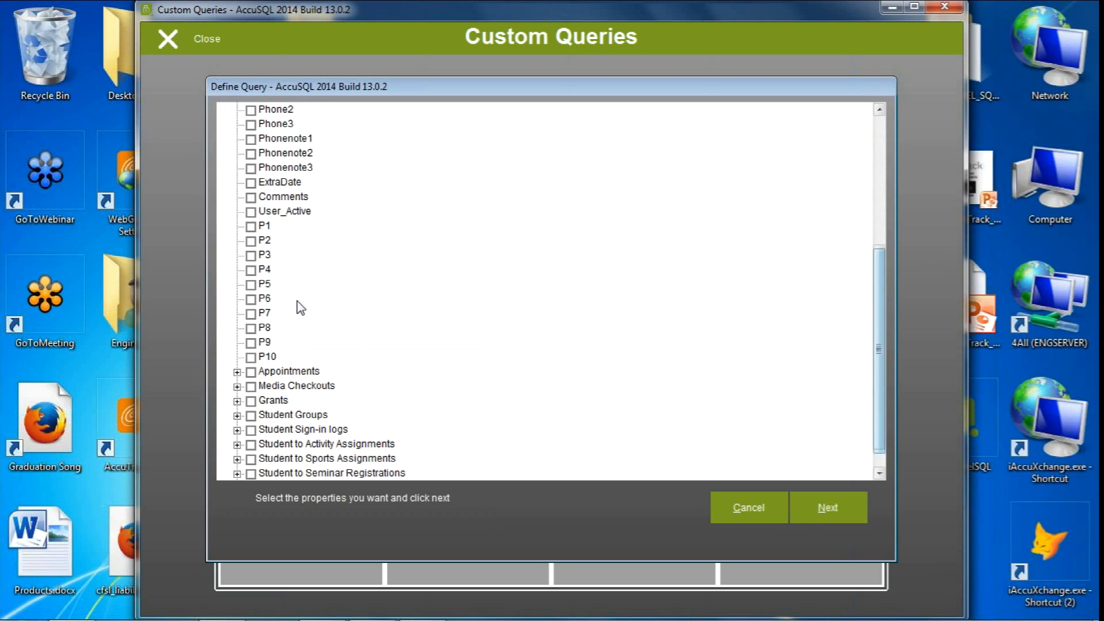
pyautogui.click(251, 227)
# Add LoginTime and LogOutTime from Student Sign-in logs, plus the Category and Activity properties of their Activity entity
pyautogui.moveTo(884, 308); pyautogui.dragTo(885, 335)
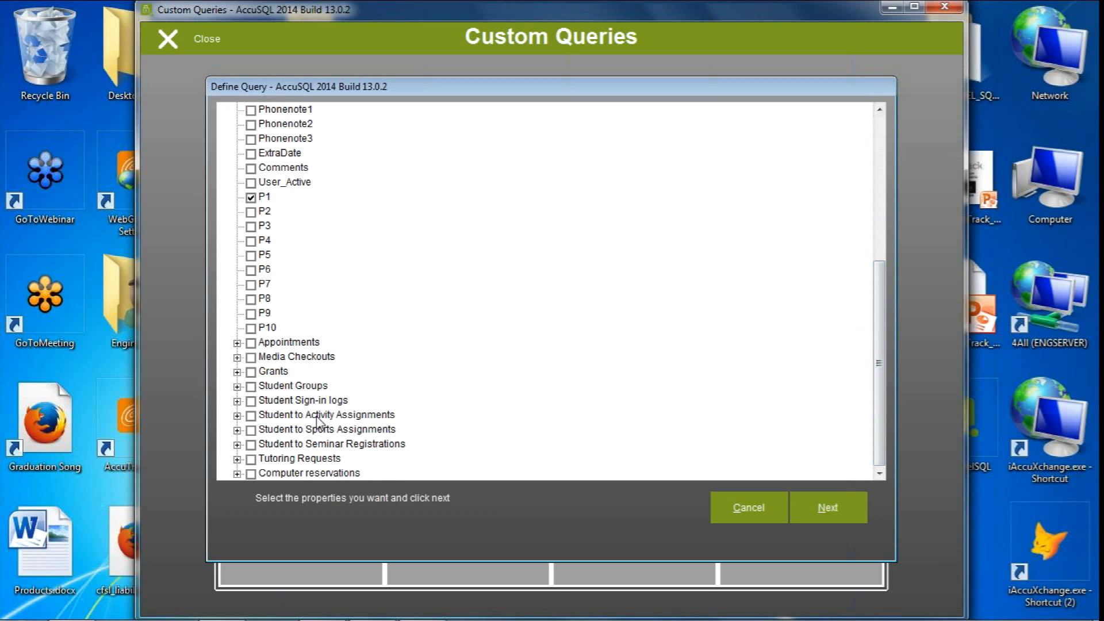
pyautogui.click(237, 401)
pyautogui.moveTo(889, 325); pyautogui.dragTo(885, 371)
pyautogui.click(264, 314)
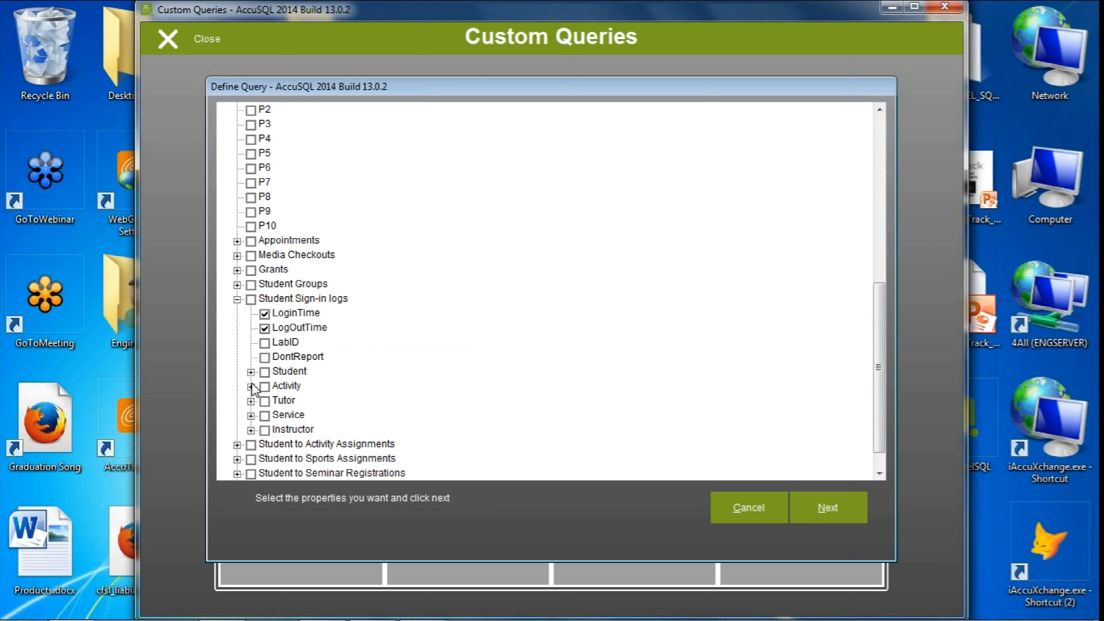
pyautogui.click(251, 386)
pyautogui.click(278, 401)
pyautogui.click(278, 430)
pyautogui.moveTo(880, 316); pyautogui.dragTo(879, 419)
pyautogui.click(823, 514)
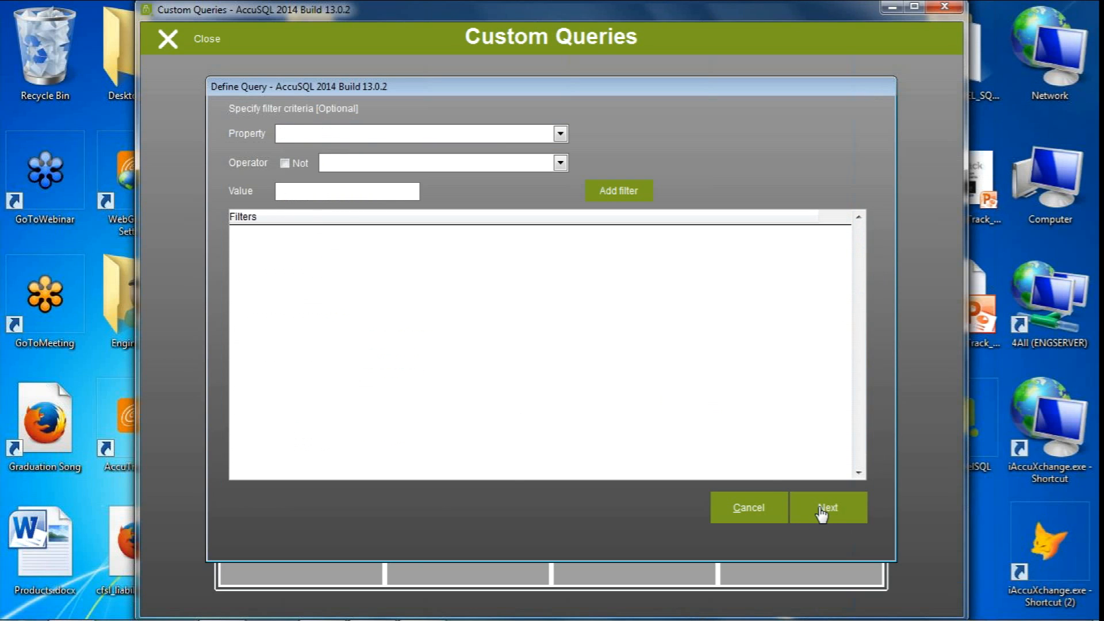
# Sort the unfiltered query by activity Category, finish it without a save file and export it to Excel
pyautogui.click(822, 514)
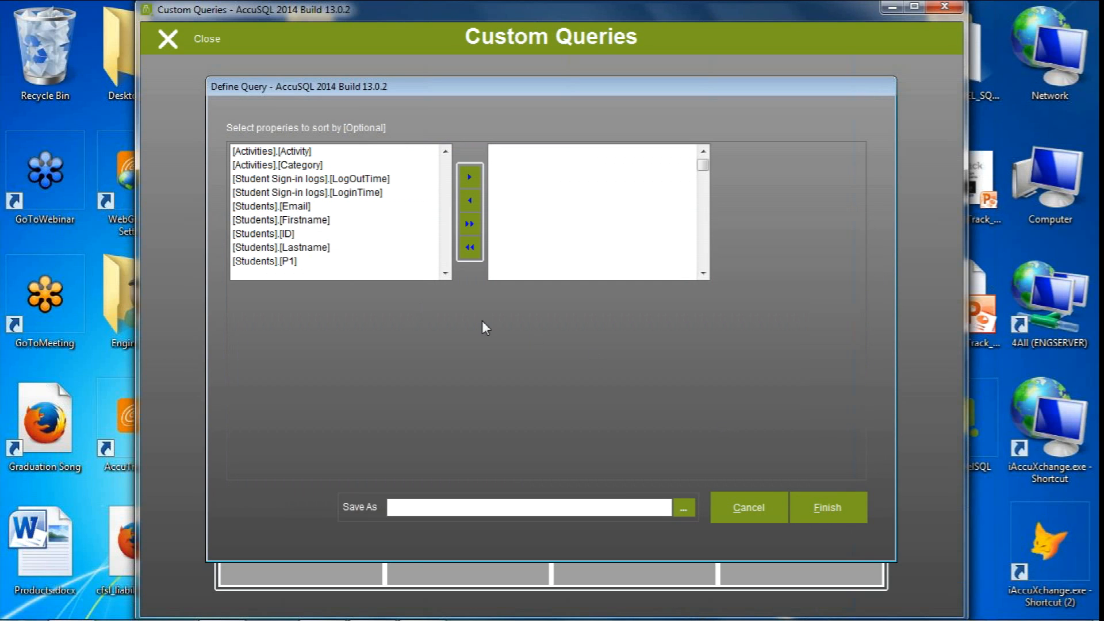
pyautogui.doubleClick(309, 165)
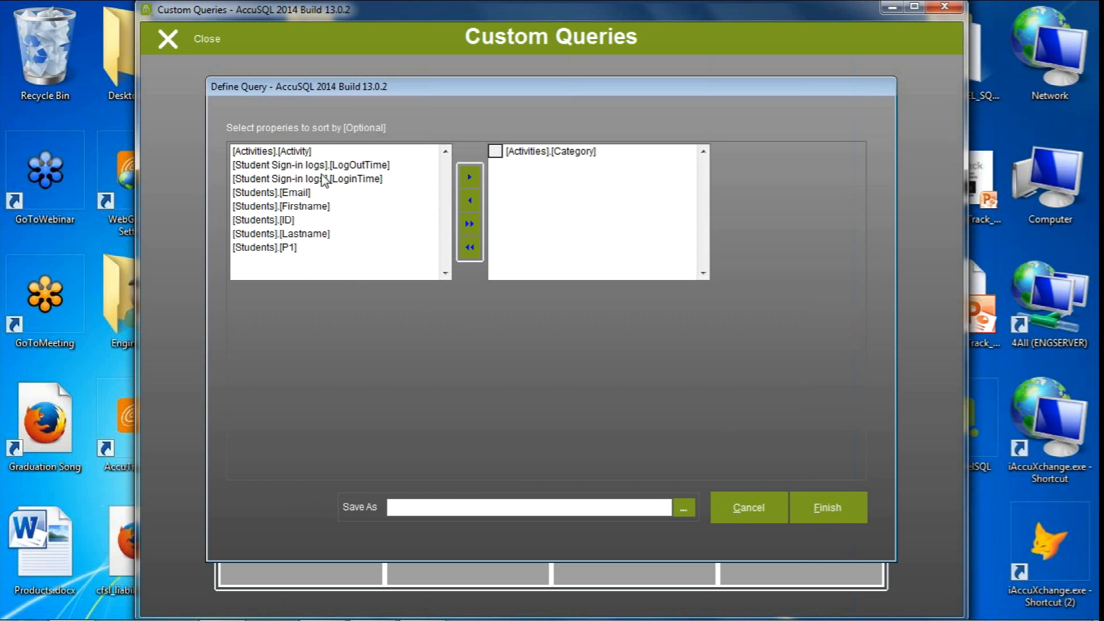
pyautogui.click(828, 515)
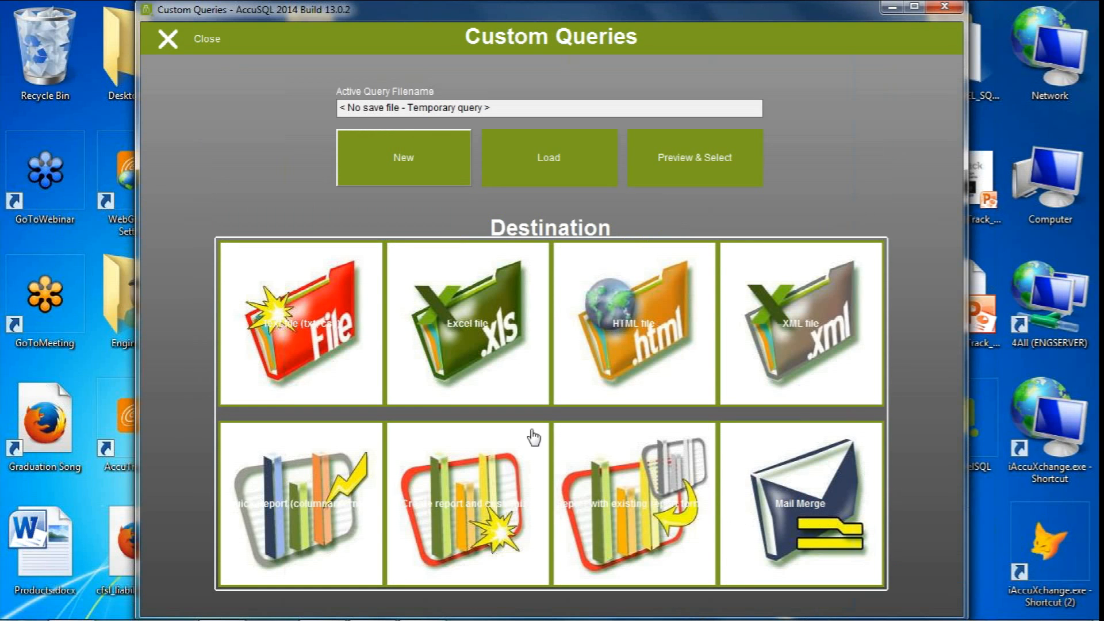
pyautogui.click(492, 342)
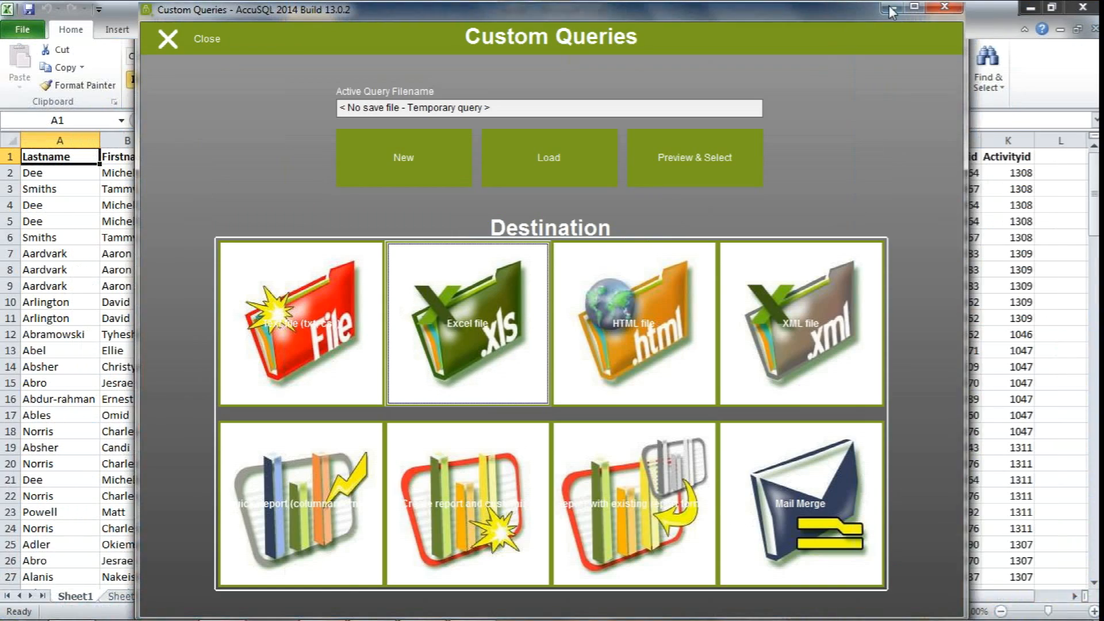
# Examine the logout time, category and activity columns in the exported workbook, and close it without saving
pyautogui.click(890, 8)
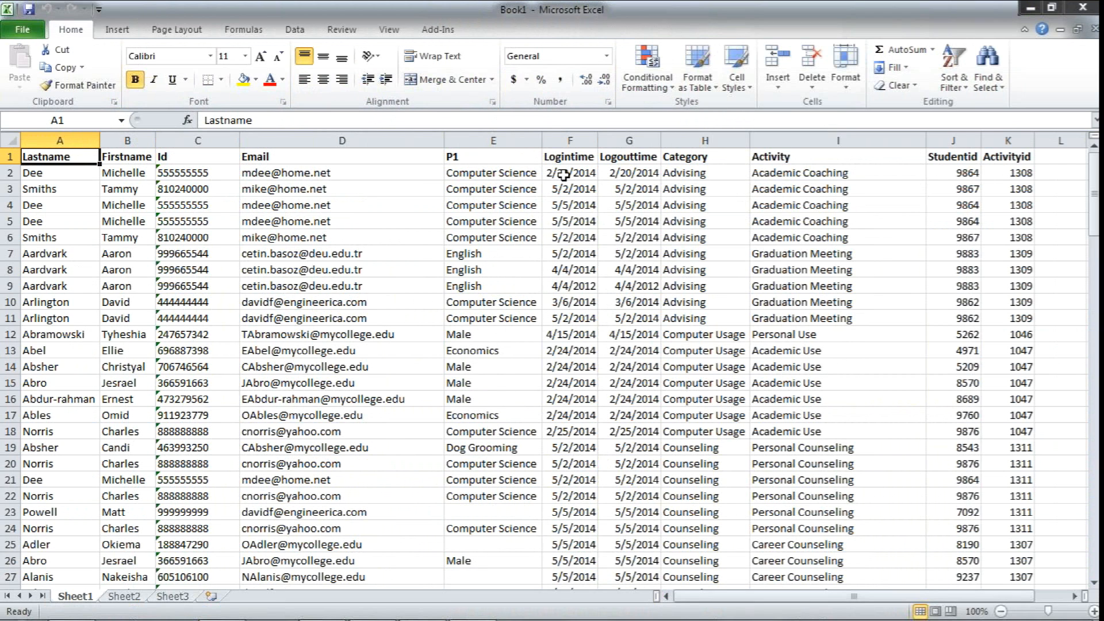
pyautogui.click(624, 172)
pyautogui.click(680, 172)
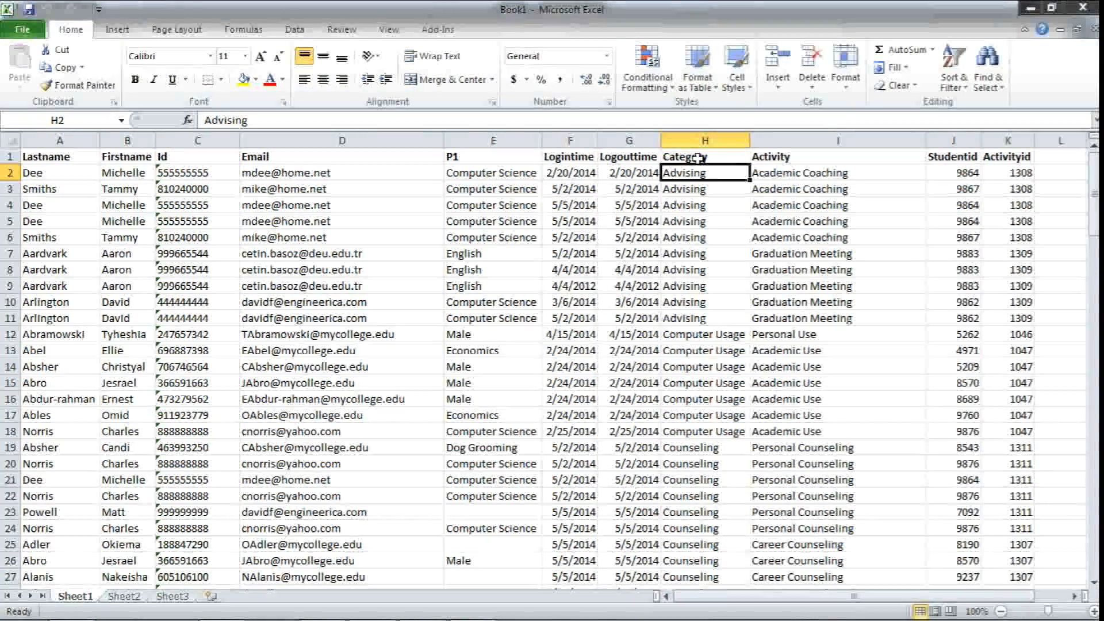
pyautogui.moveTo(1090, 203); pyautogui.dragTo(1028, 52)
pyautogui.click(797, 186)
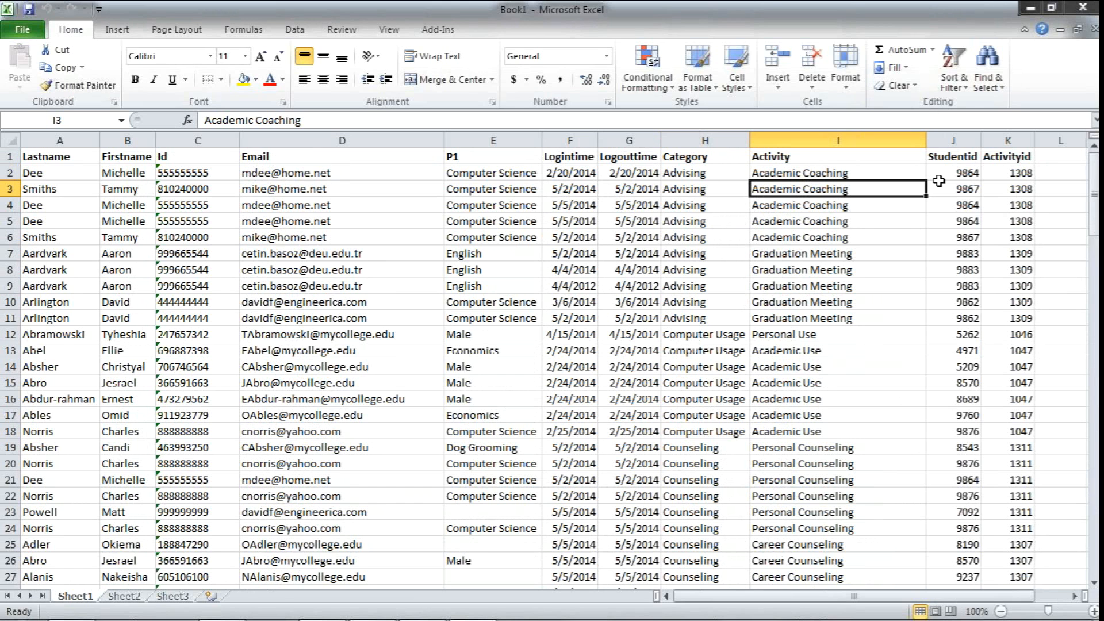
pyautogui.click(1082, 8)
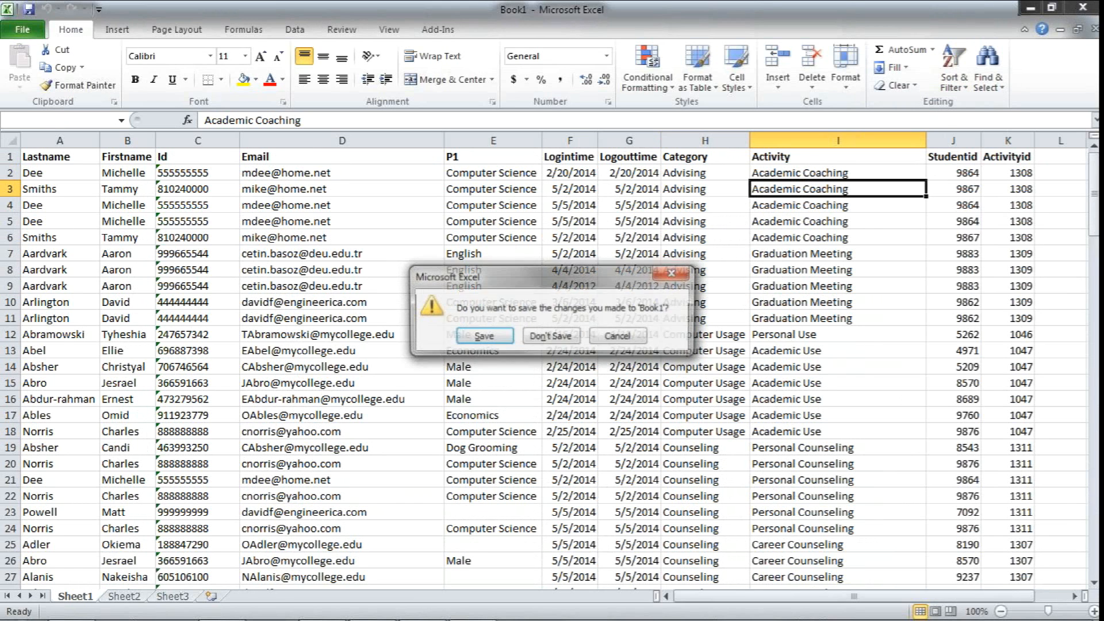
pyautogui.click(551, 337)
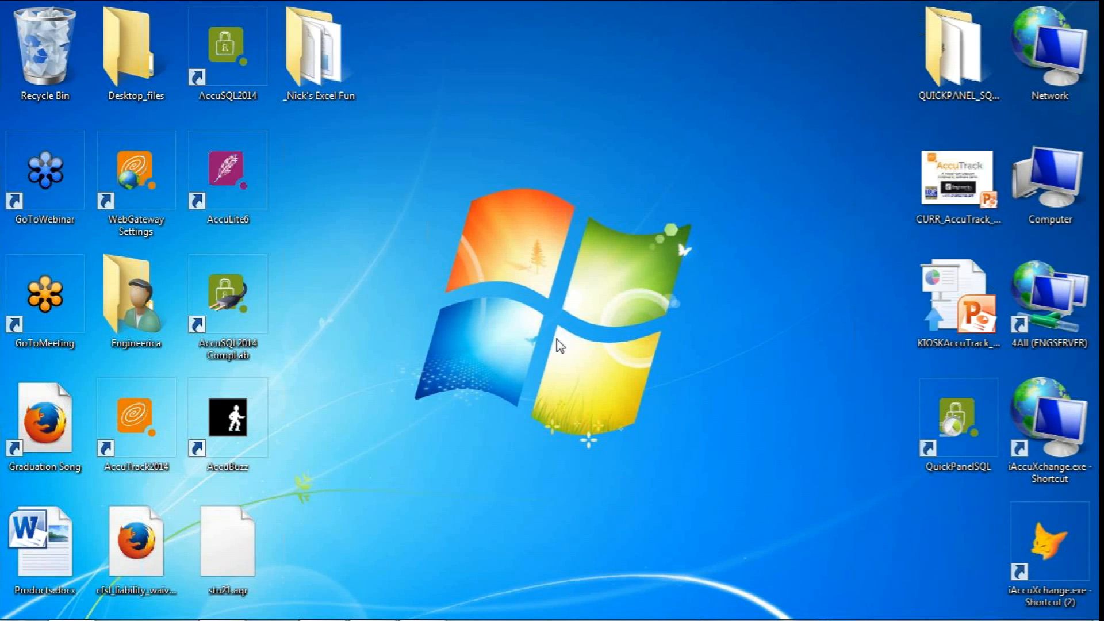
# Switch back to AccuSQL and close the Custom Queries window with the temporary query
pyautogui.moveTo(423, 614)
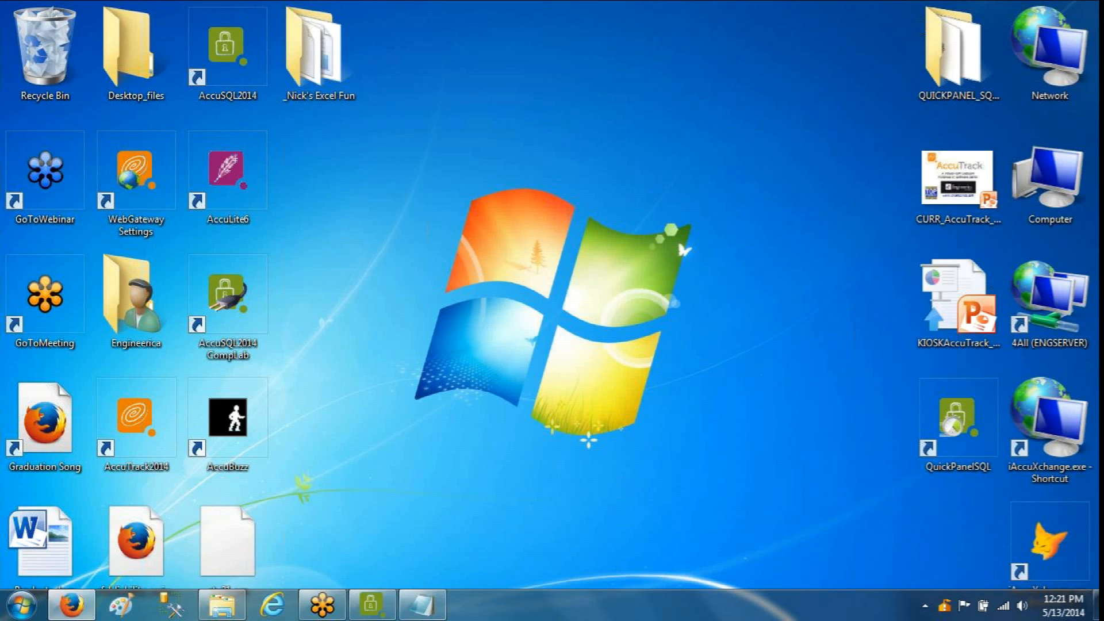
pyautogui.click(372, 604)
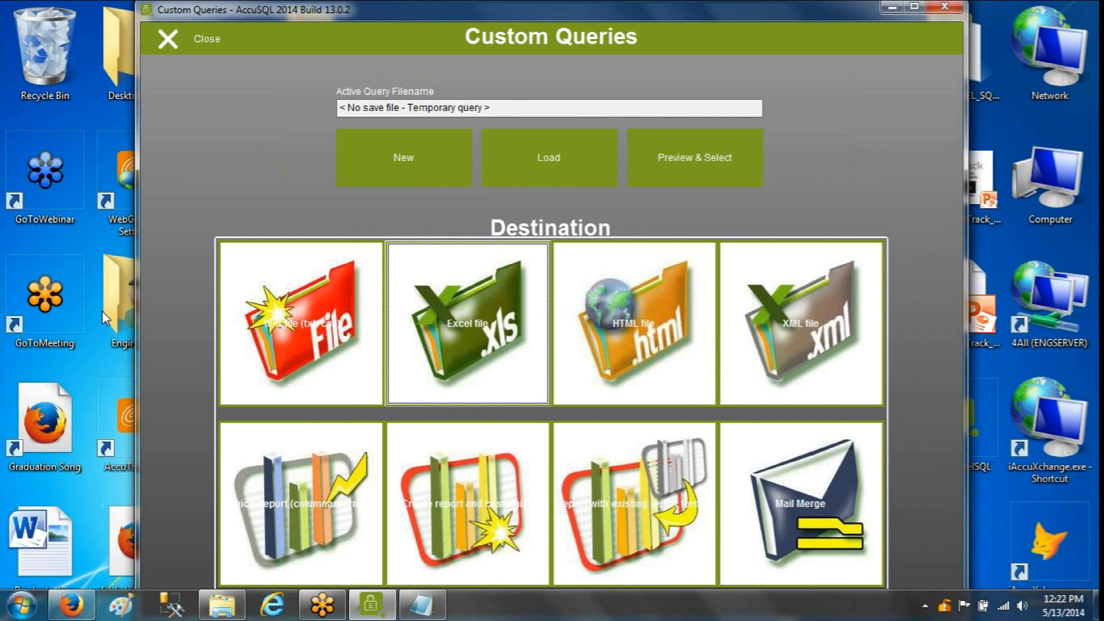
pyautogui.click(203, 47)
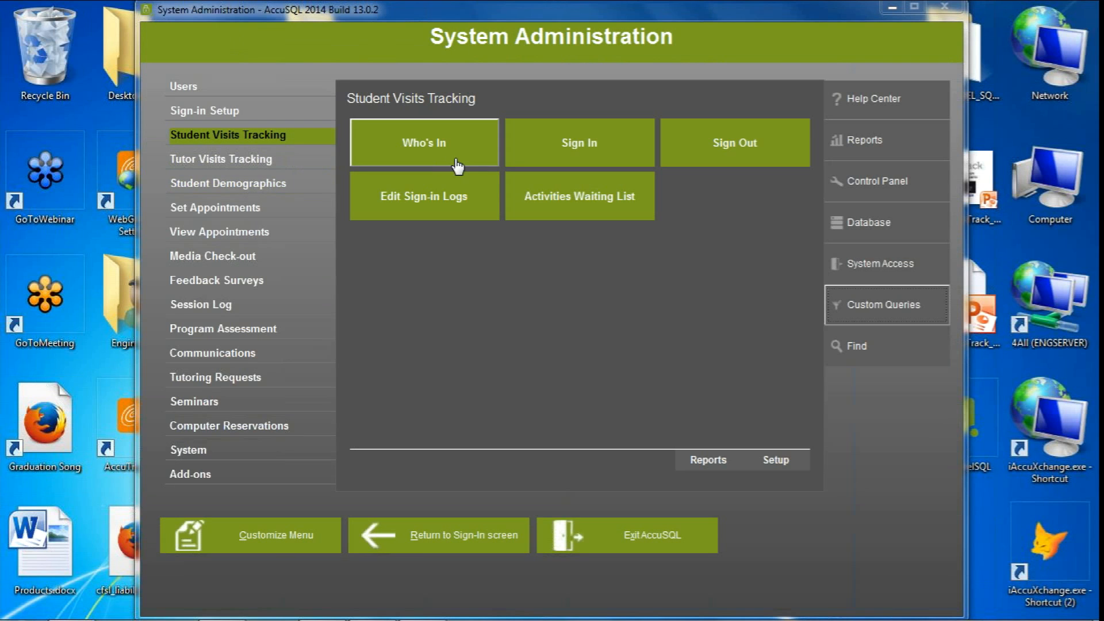
# Create another custom query with Students as its base entity and proceed to its property selection
pyautogui.click(900, 318)
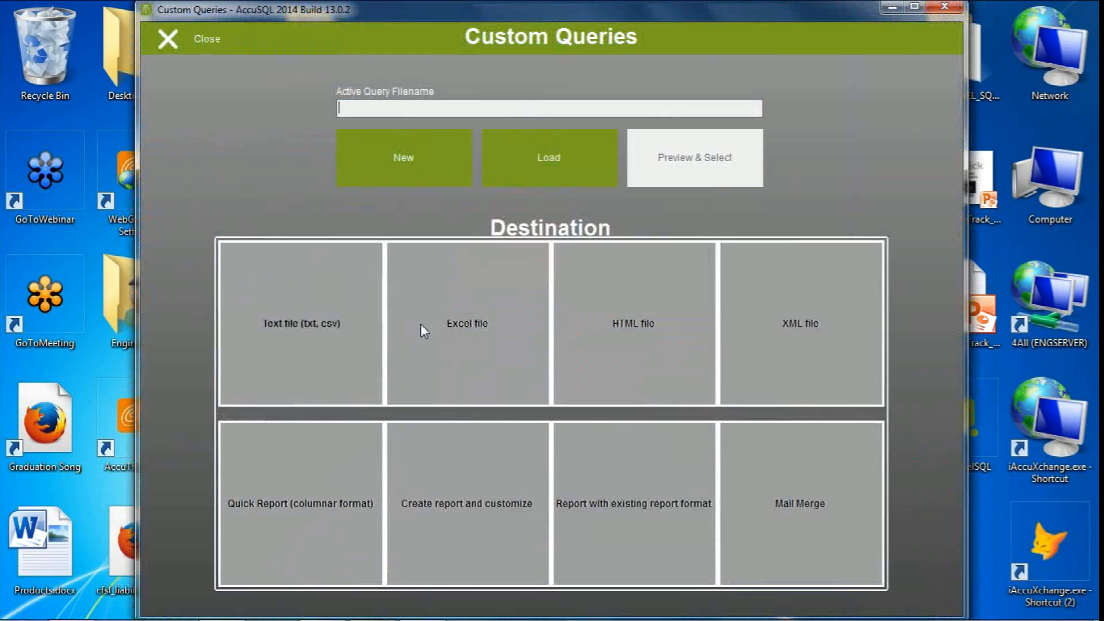
pyautogui.click(417, 172)
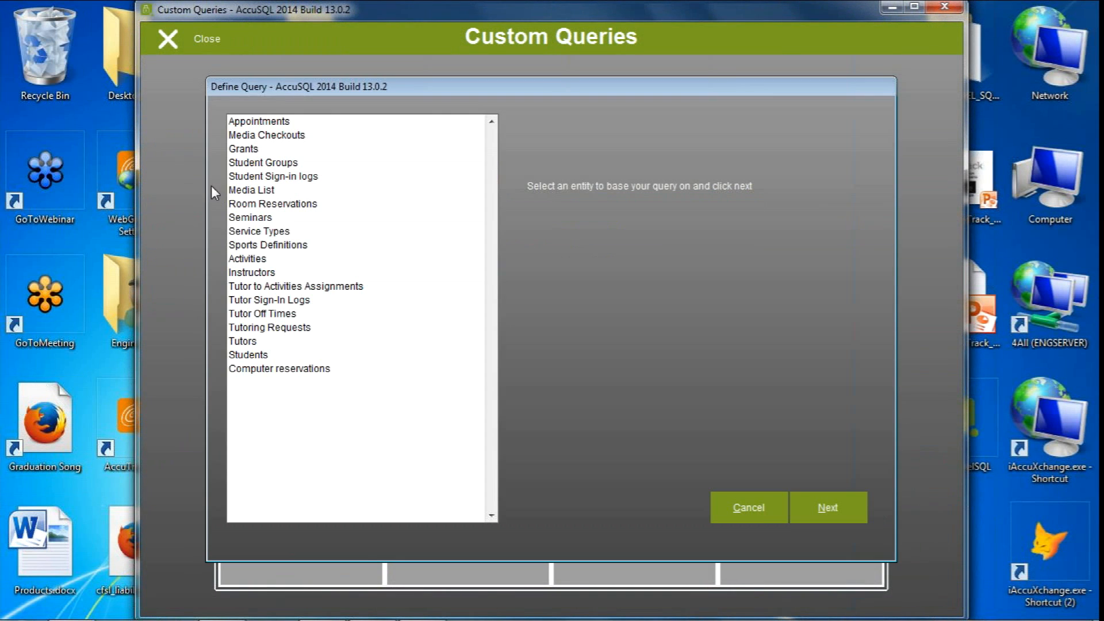
pyautogui.click(268, 370)
pyautogui.click(257, 356)
pyautogui.click(826, 506)
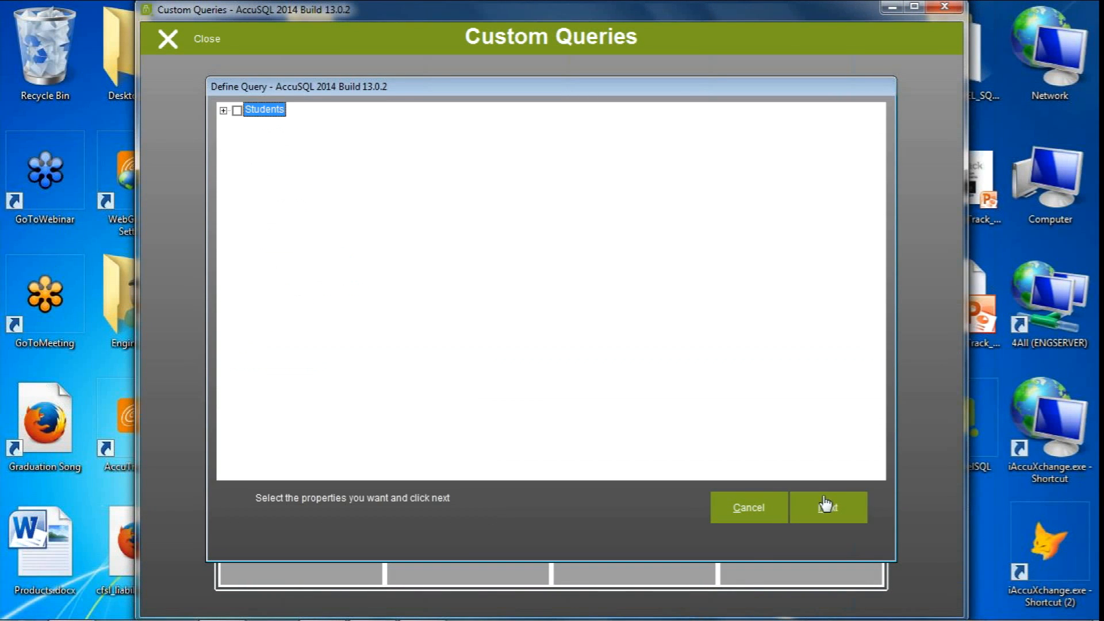
# Include the Students properties Lastname, Firstname, ID and Email in the query
pyautogui.click(223, 109)
pyautogui.click(251, 125)
pyautogui.click(251, 154)
pyautogui.click(251, 168)
pyautogui.click(250, 197)
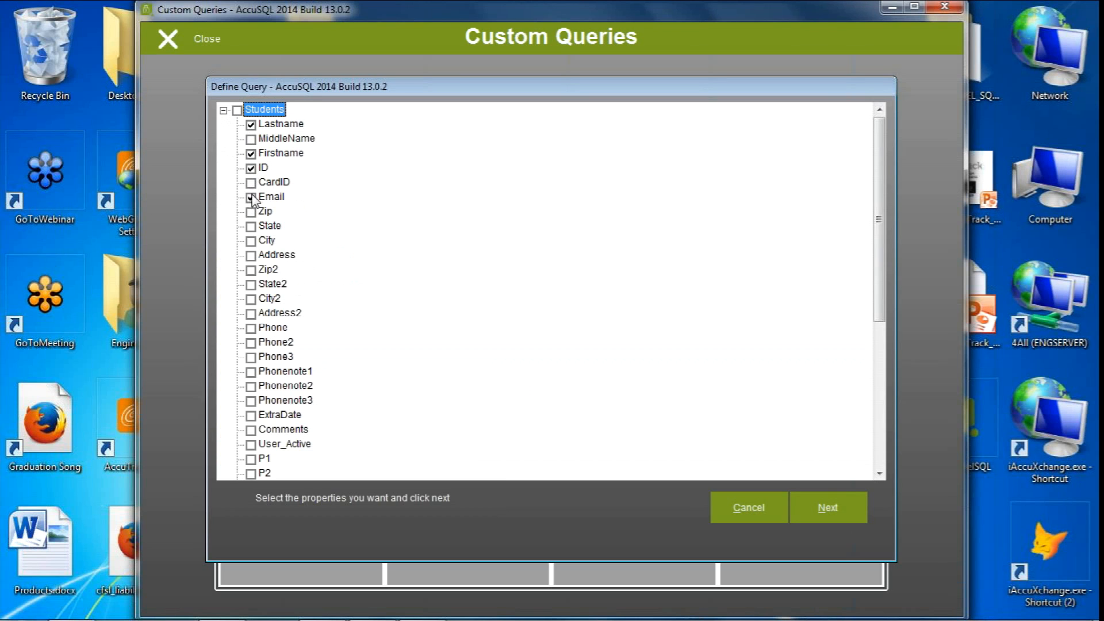
# Include LoginTime and LogOutTime from Student Sign-in logs plus their activity's Category and Activity, and proceed to the filter criteria
pyautogui.moveTo(874, 266); pyautogui.dragTo(875, 411)
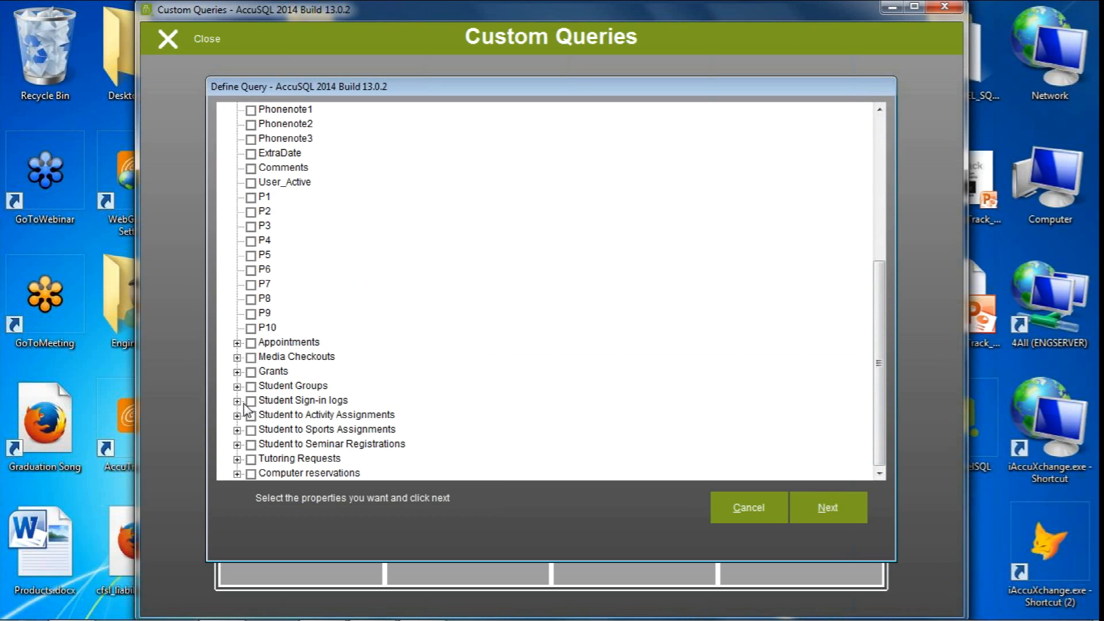
pyautogui.click(237, 401)
pyautogui.click(264, 415)
pyautogui.click(264, 430)
pyautogui.moveTo(872, 370); pyautogui.dragTo(589, 473)
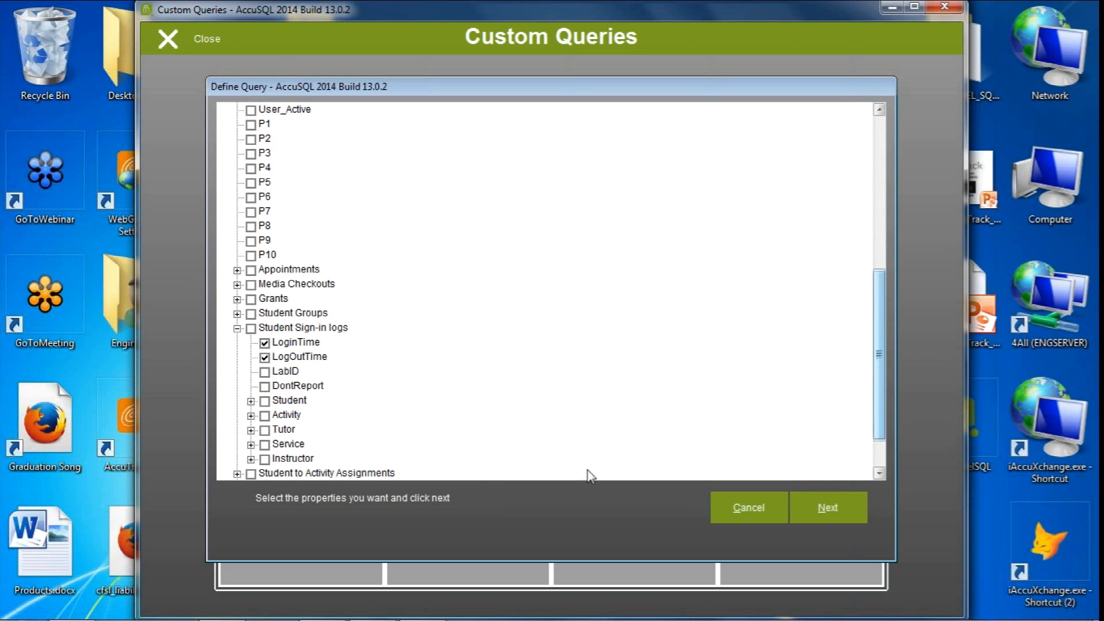
pyautogui.click(251, 416)
pyautogui.click(279, 430)
pyautogui.click(278, 458)
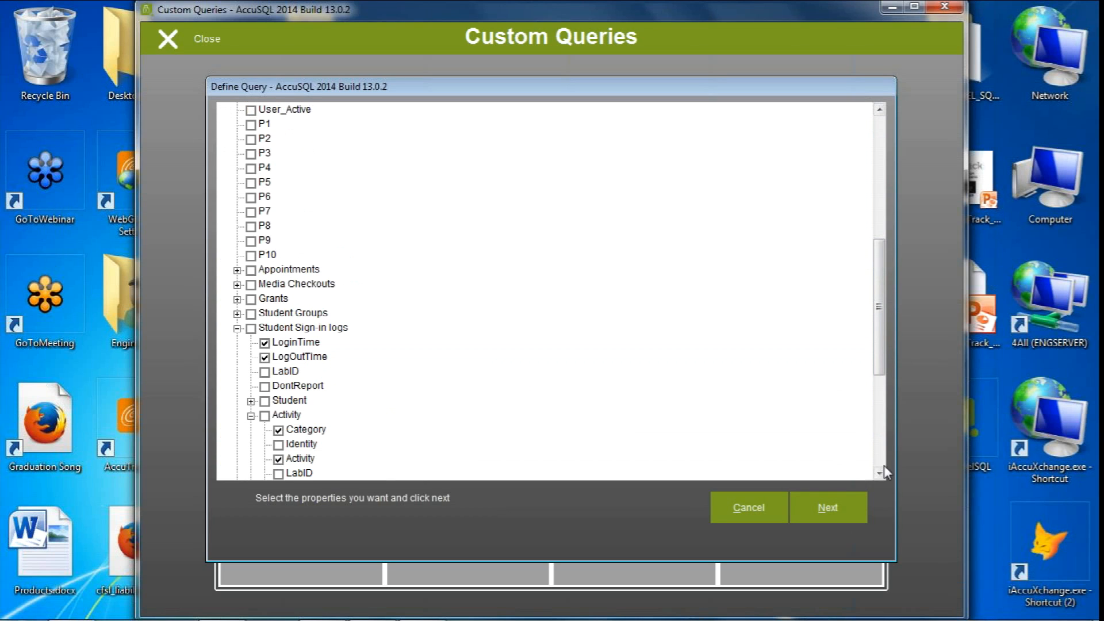
pyautogui.click(831, 512)
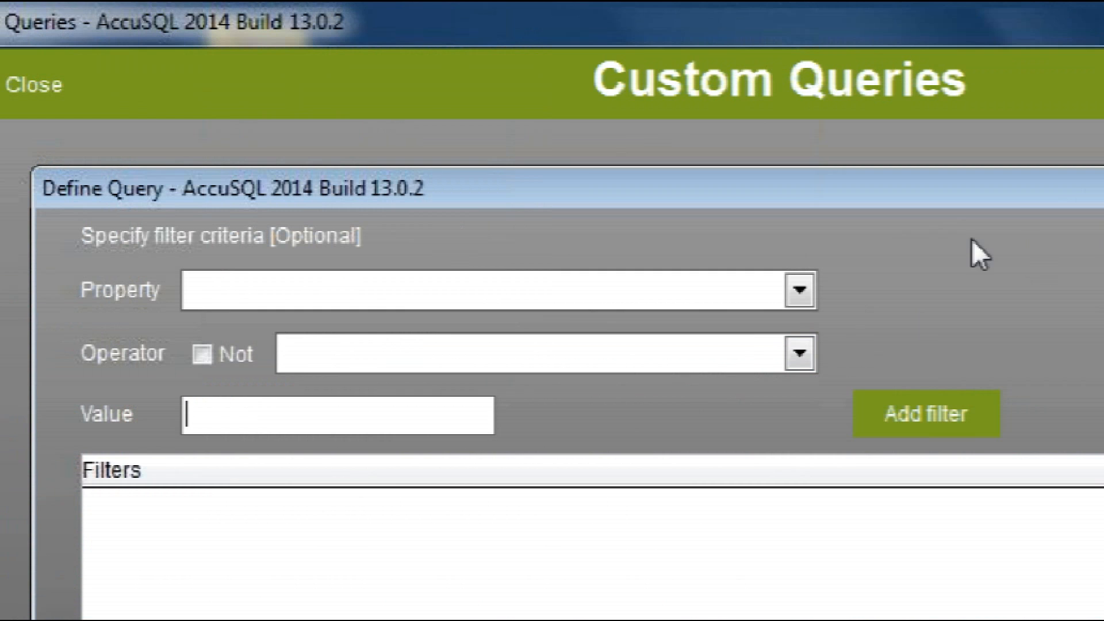
# Add a filter for sign-in log LoginTime greater than 01/01/2014, and finish the query without a save file
pyautogui.click(798, 291)
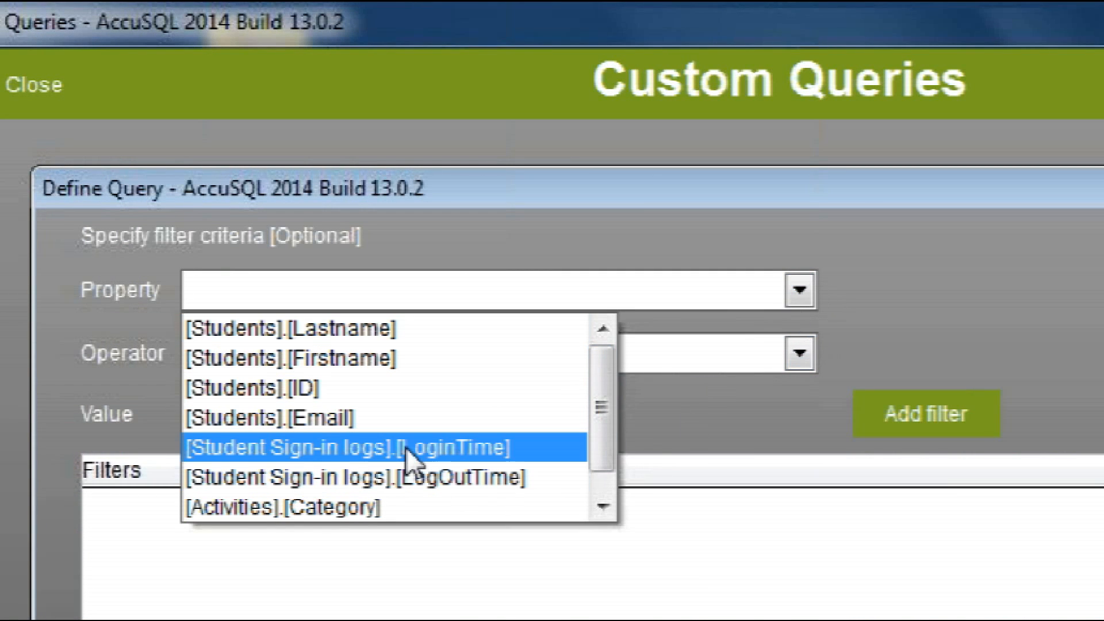
pyautogui.click(446, 448)
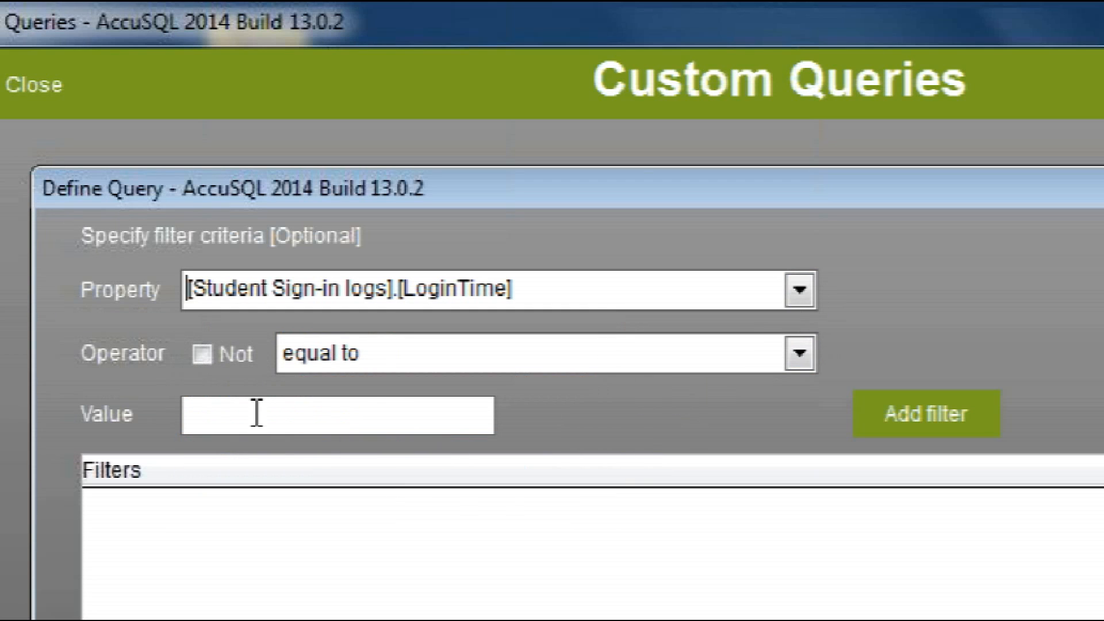
pyautogui.click(380, 349)
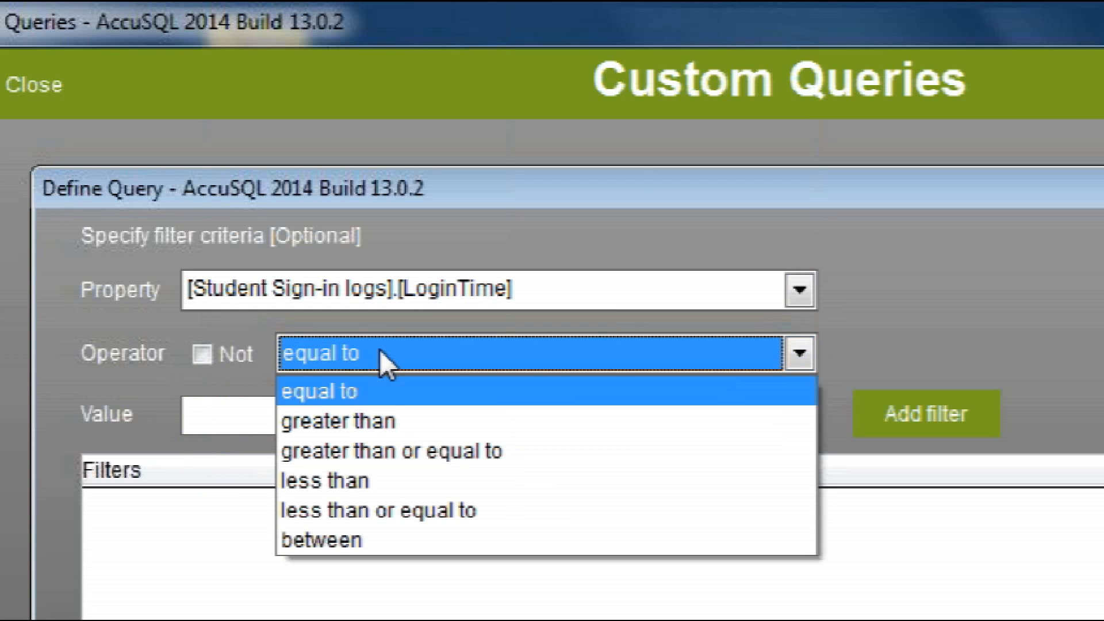
pyautogui.click(384, 421)
pyautogui.click(316, 414)
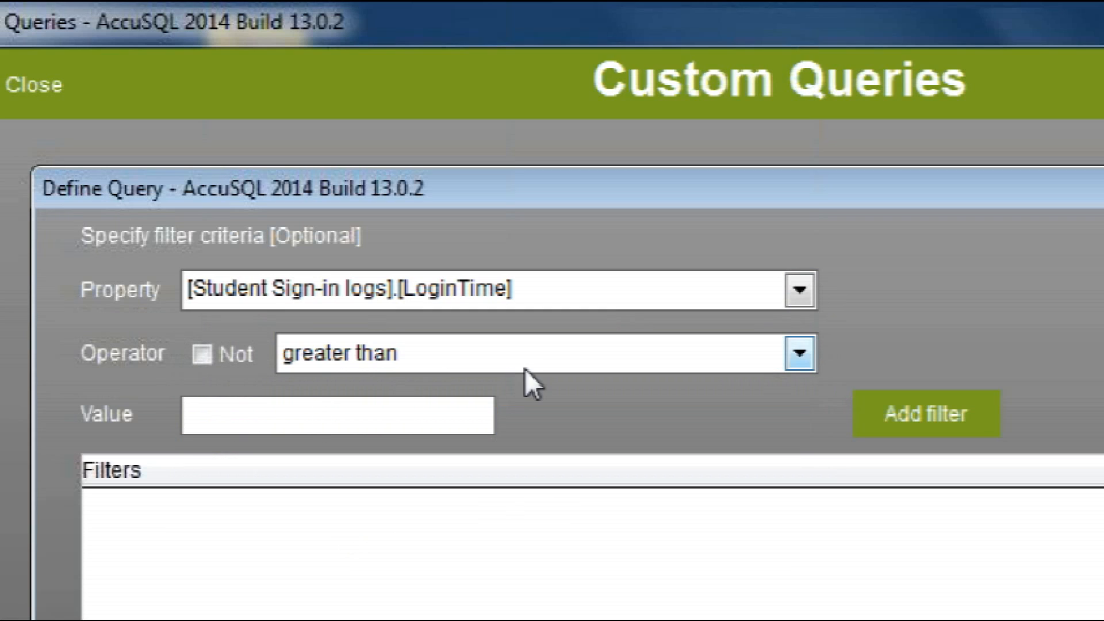
pyautogui.write('01/01')
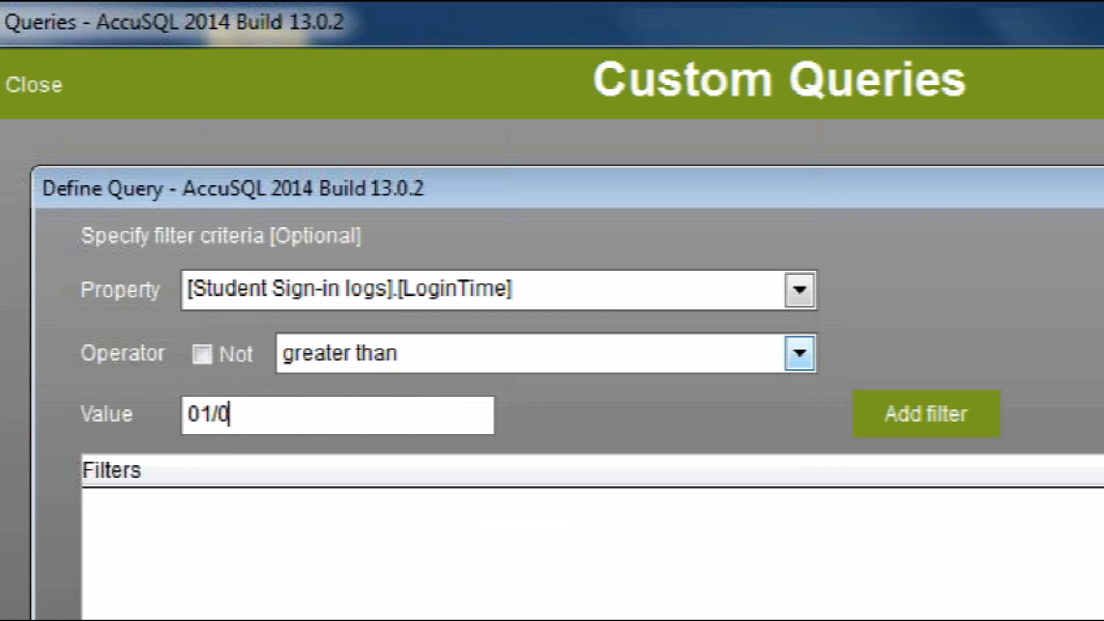
pyautogui.write('/2014')
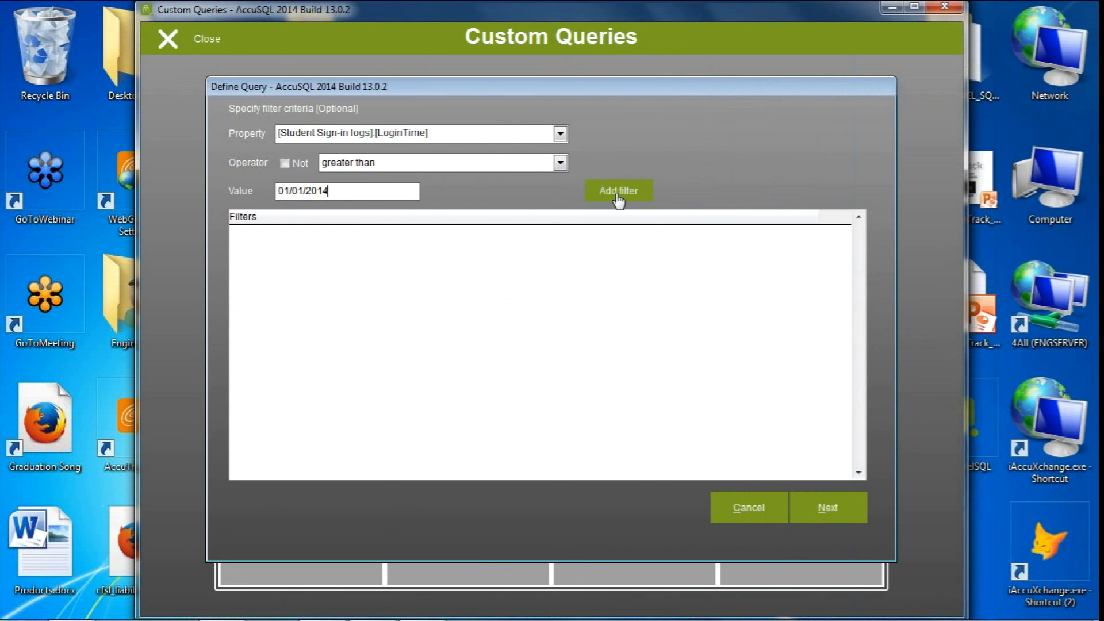
pyautogui.click(937, 418)
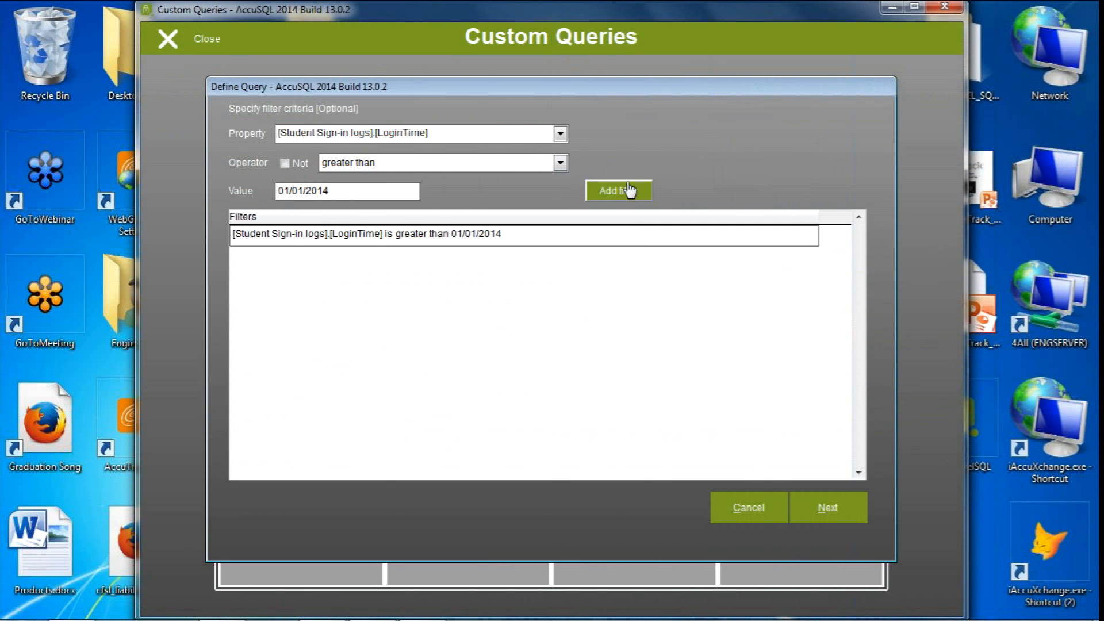
pyautogui.click(826, 508)
pyautogui.click(839, 509)
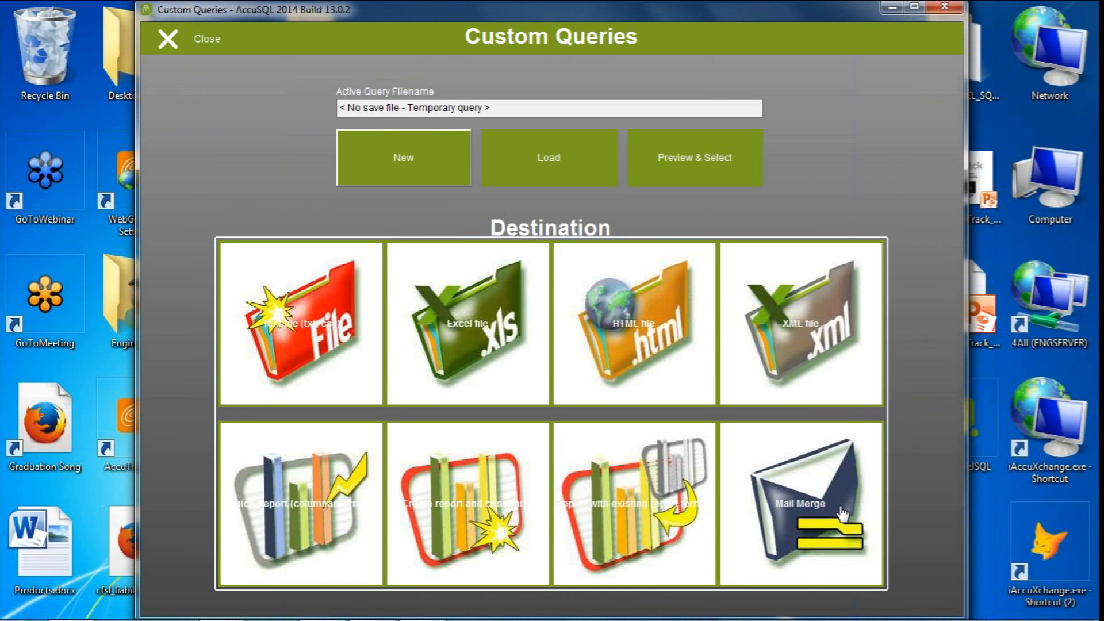
# Select all records in the query preview and export them to an Excel file
pyautogui.click(701, 146)
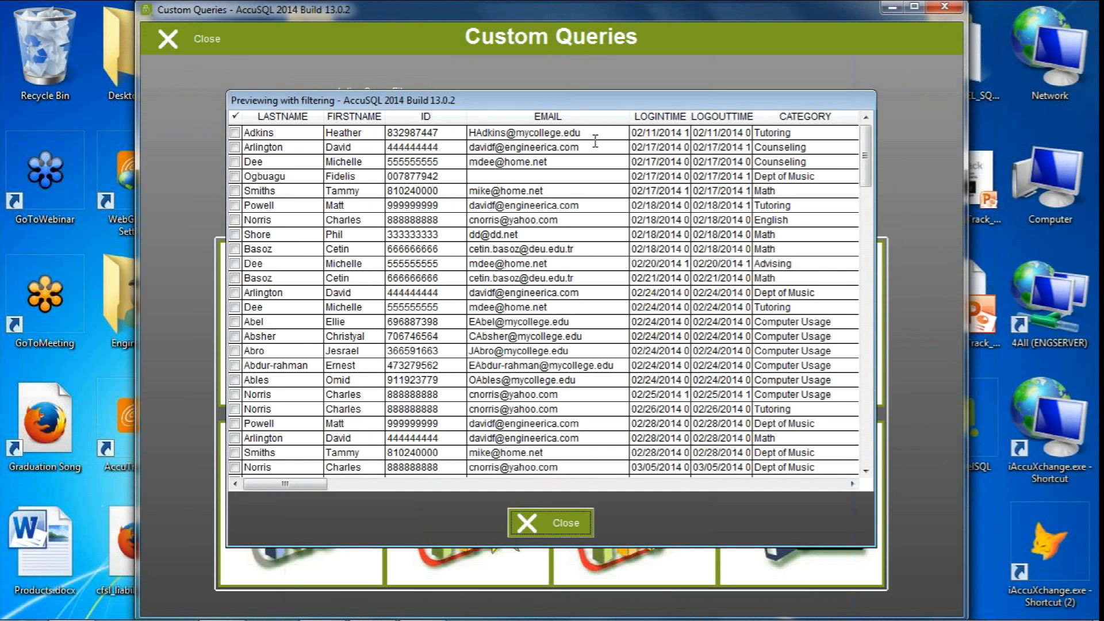
pyautogui.rightClick(501, 282)
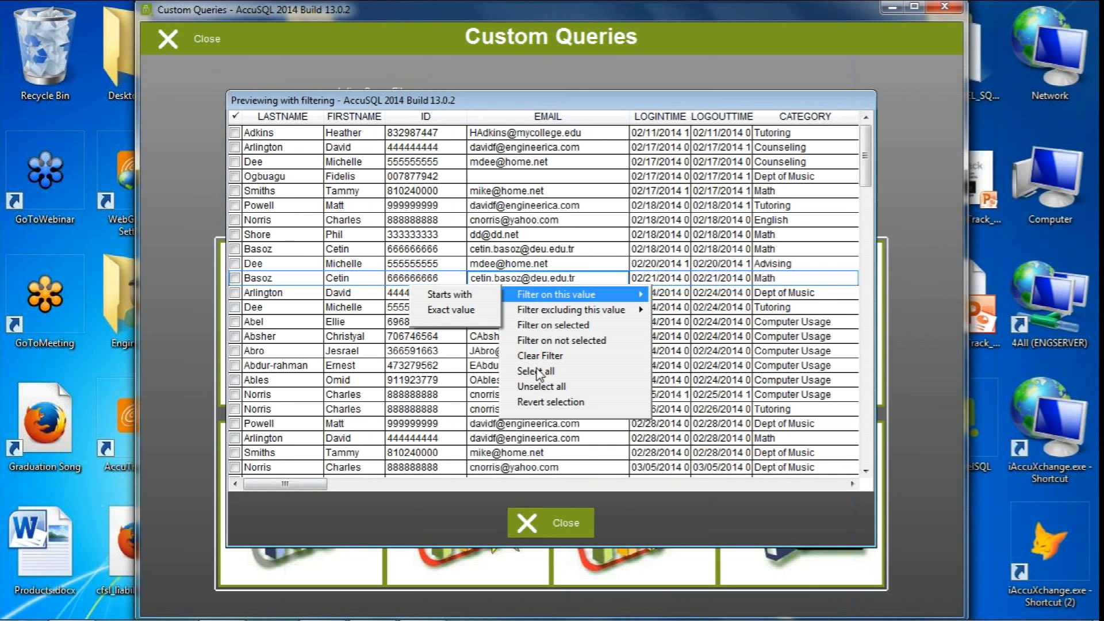
pyautogui.click(535, 370)
pyautogui.click(549, 520)
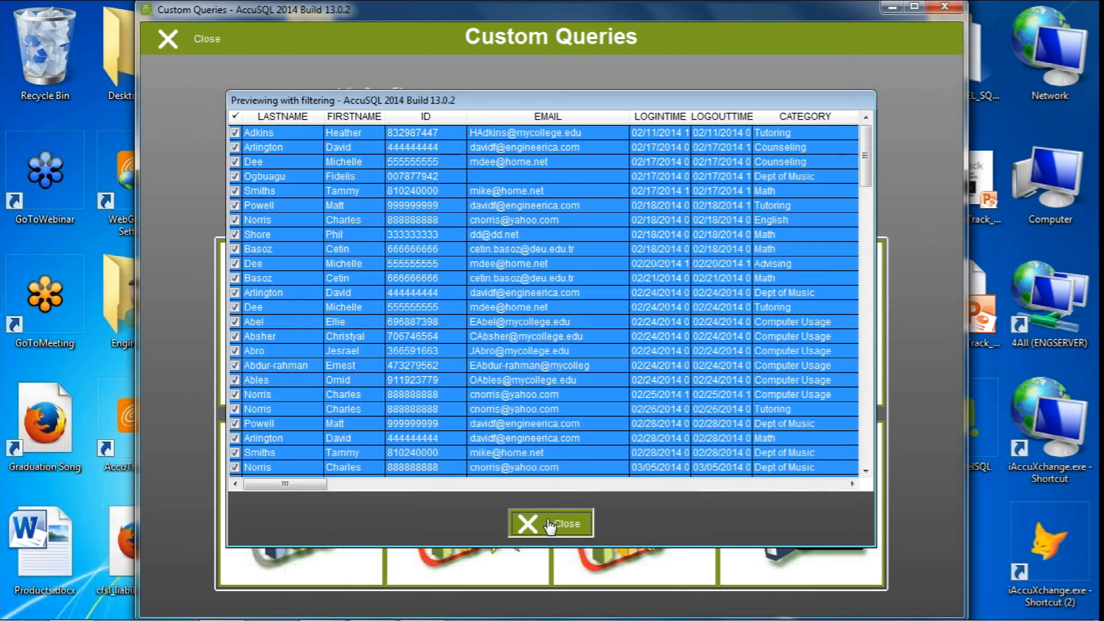
pyautogui.click(478, 328)
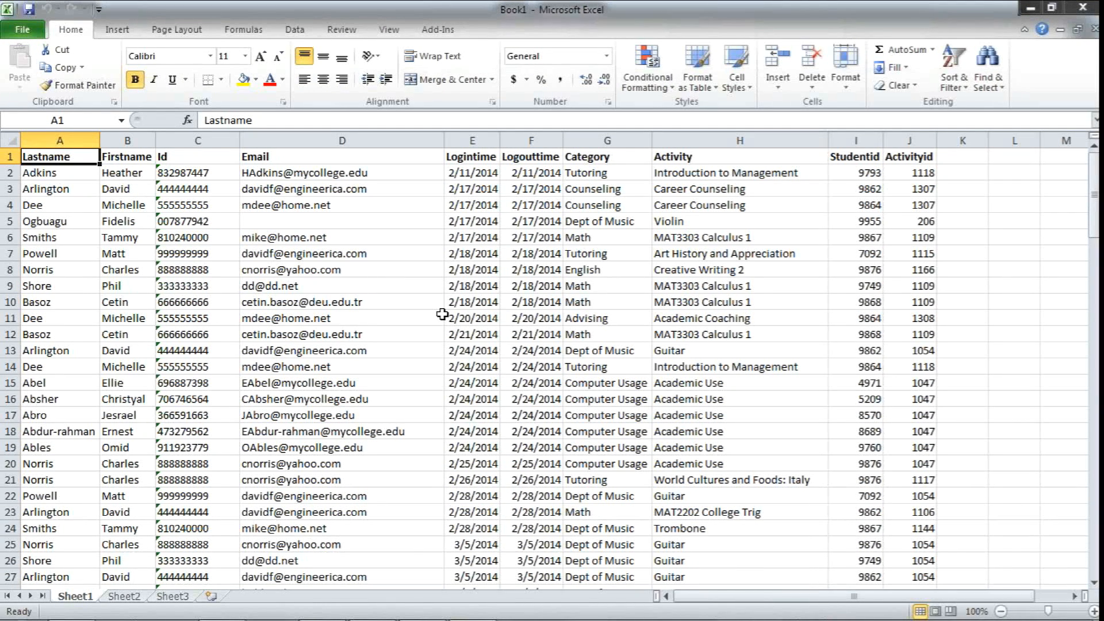
# Examine the first and last login times in the exported workbook, and close it without saving
pyautogui.click(471, 140)
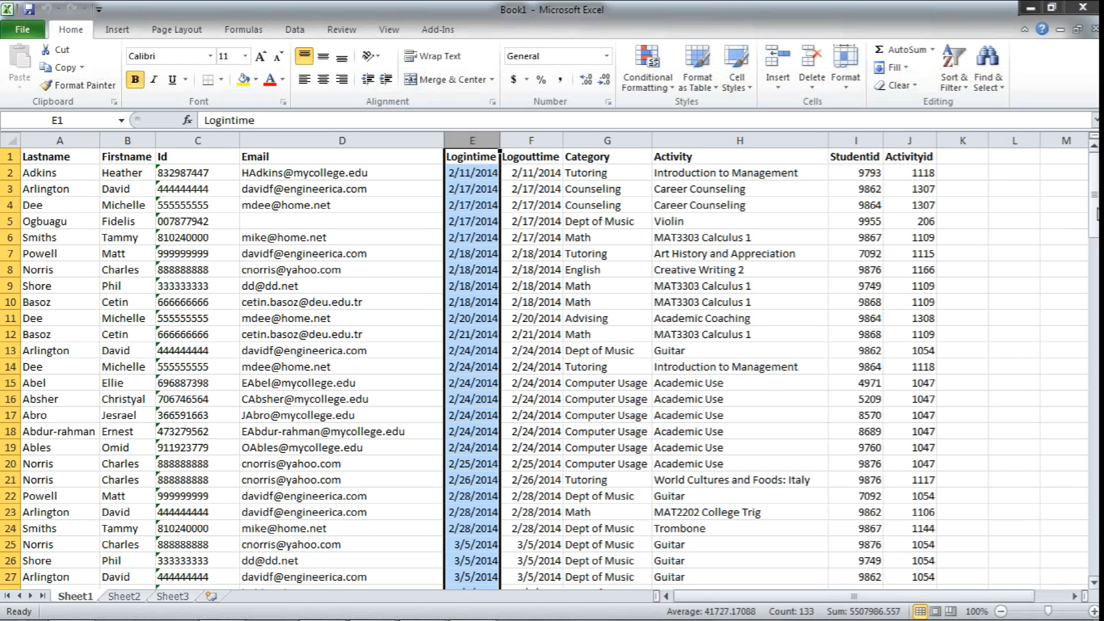
pyautogui.click(467, 173)
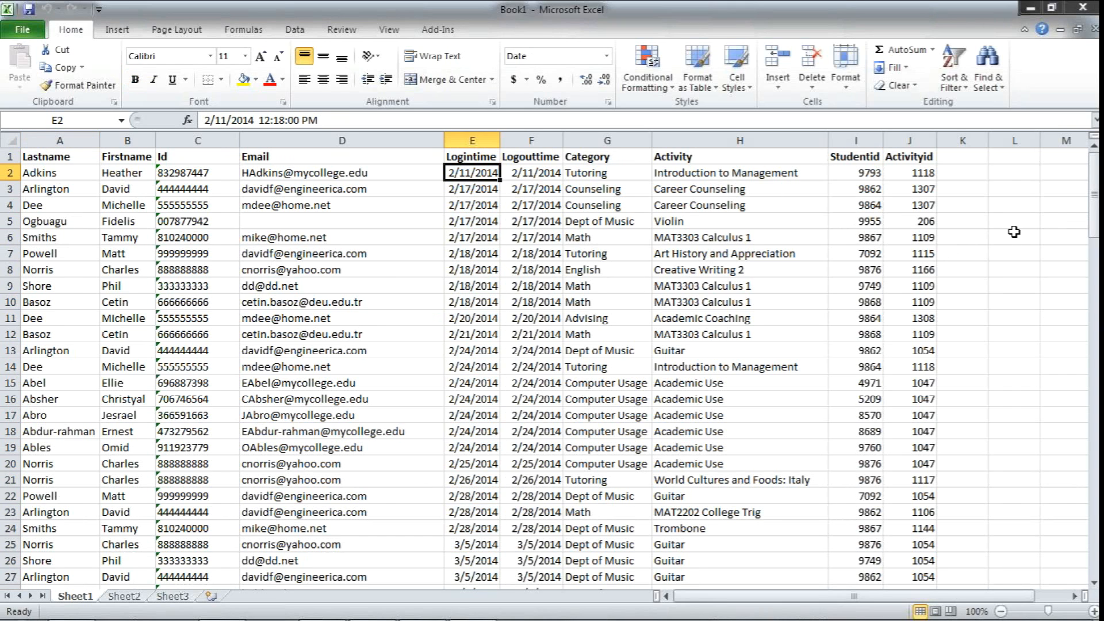
pyautogui.moveTo(1093, 195)
pyautogui.mouseDown()
pyautogui.moveTo(1093, 529)
pyautogui.moveTo(1092, 179)
pyautogui.mouseUp()
pyautogui.click(466, 575)
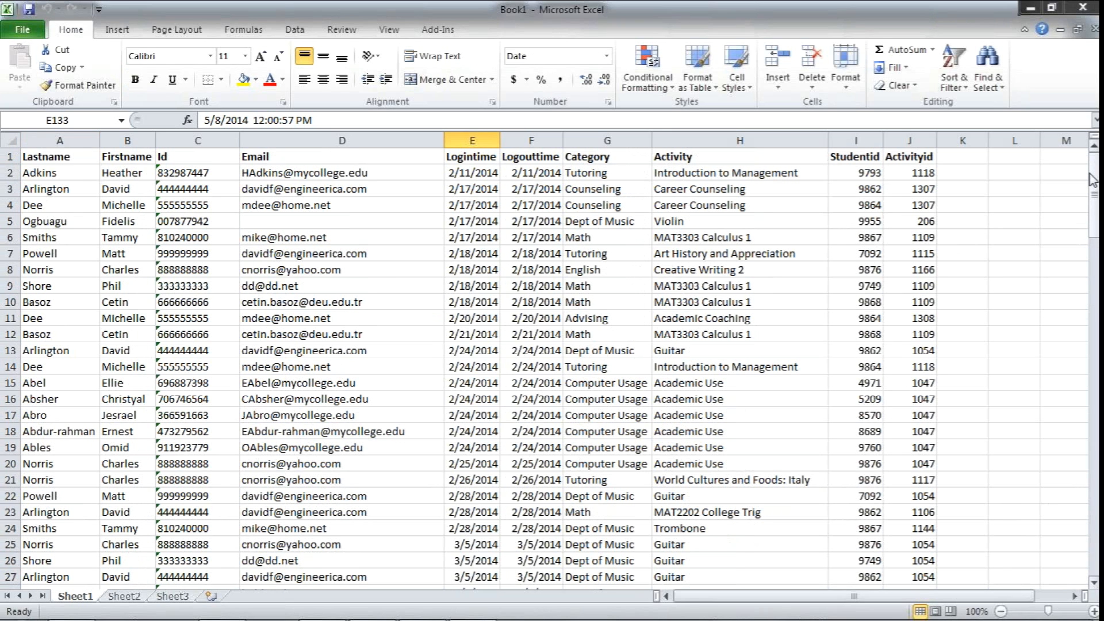
pyautogui.click(1083, 7)
pyautogui.click(546, 340)
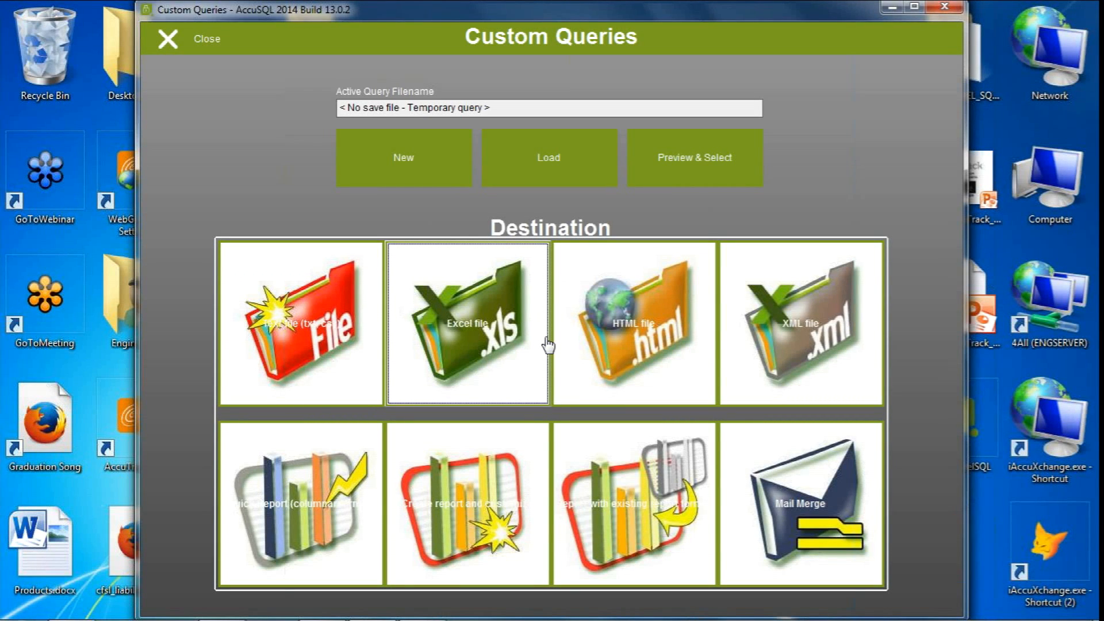
# Create a new custom query based on Students and include Lastname, Firstname, ID and Email
pyautogui.click(382, 182)
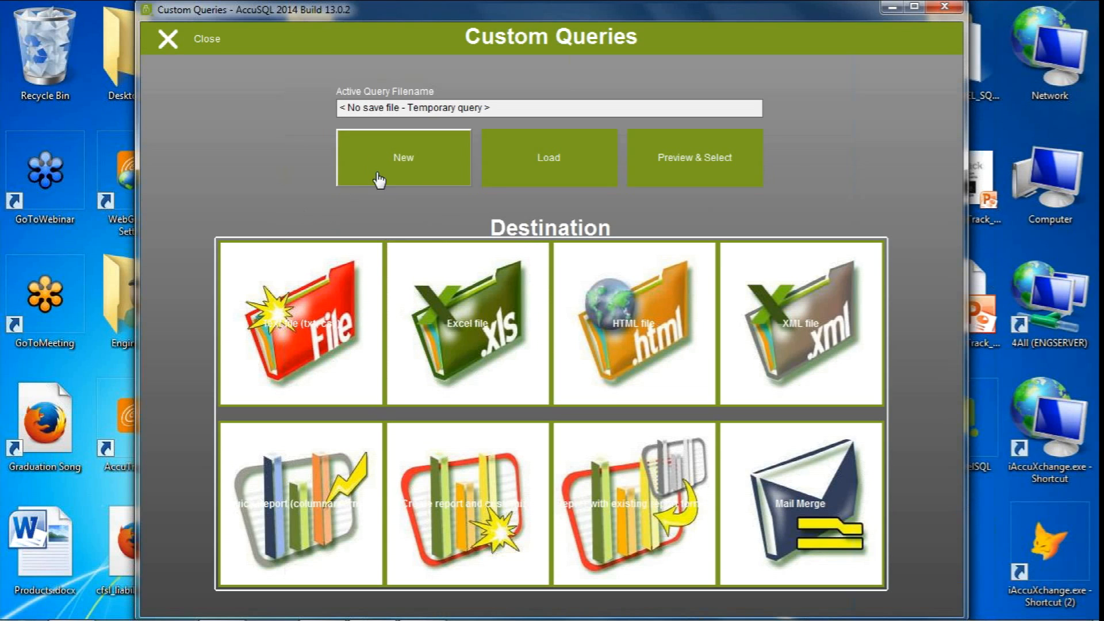
pyautogui.click(268, 358)
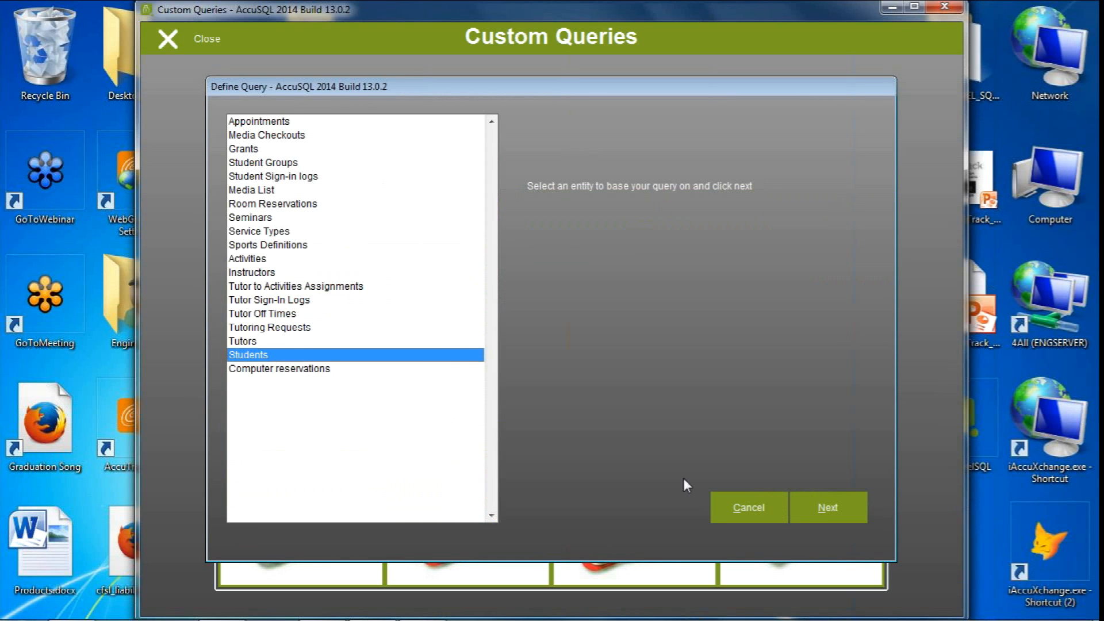
pyautogui.click(825, 506)
pyautogui.click(224, 110)
pyautogui.click(250, 125)
pyautogui.click(251, 153)
pyautogui.click(251, 169)
pyautogui.click(251, 197)
# Include GroupName from Student Groups, and LoginTime and LogOutTime from Student Sign-in logs
pyautogui.moveTo(877, 284); pyautogui.dragTo(878, 437)
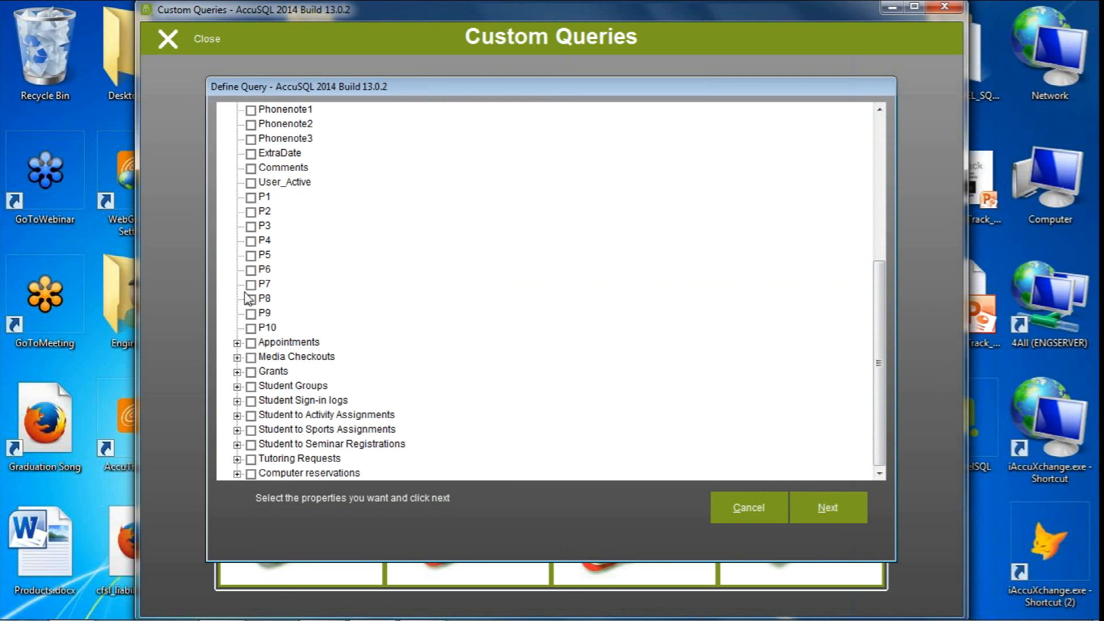
pyautogui.click(237, 386)
pyautogui.scroll(-1, 879, 362)
pyautogui.click(265, 372)
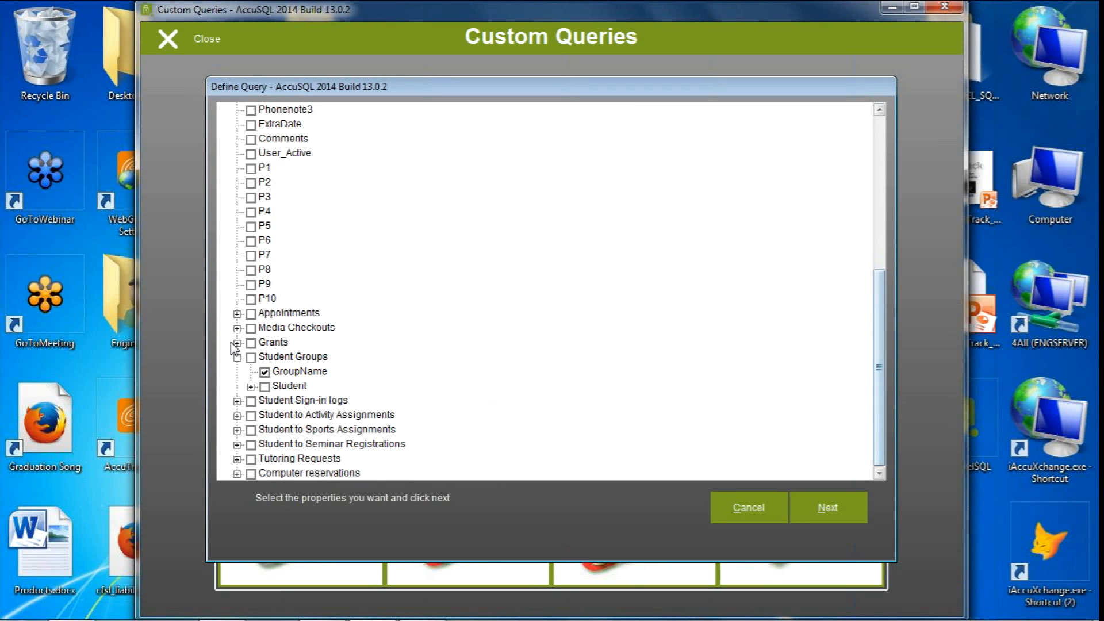
pyautogui.click(237, 401)
pyautogui.click(263, 416)
pyautogui.click(265, 430)
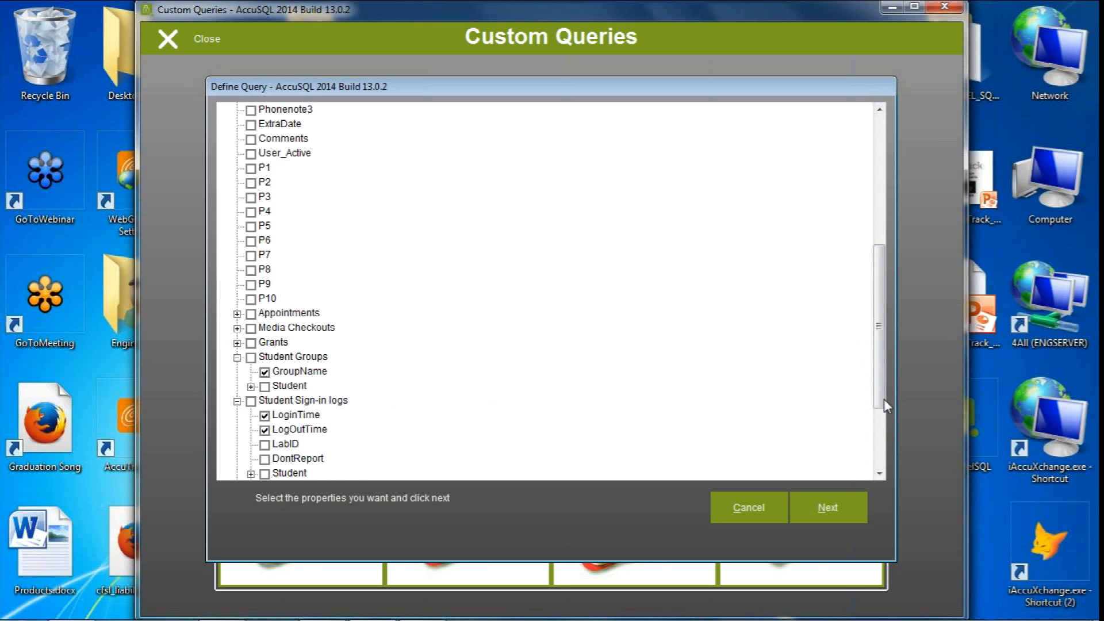
# Include the sign-in log activity's Category and Activity properties in the query
pyautogui.scroll(-2, 879, 357)
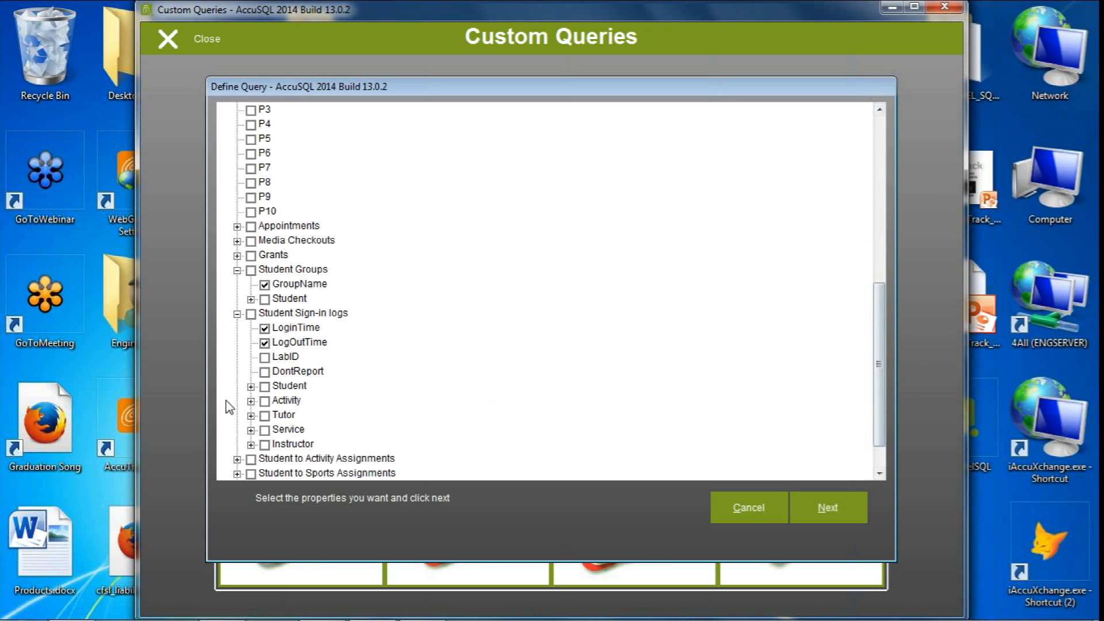
pyautogui.click(251, 401)
pyautogui.click(278, 415)
pyautogui.click(278, 444)
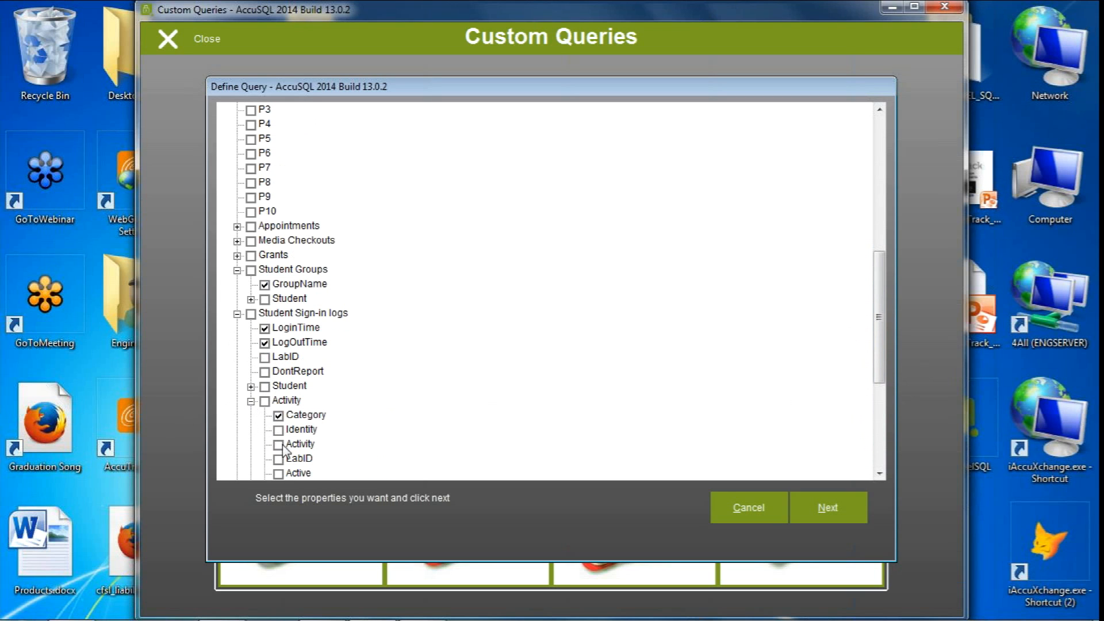
# Include the sign-in log tutor's Firstname and Lastname, and proceed to the filter criteria
pyautogui.scroll(-5, 885, 352)
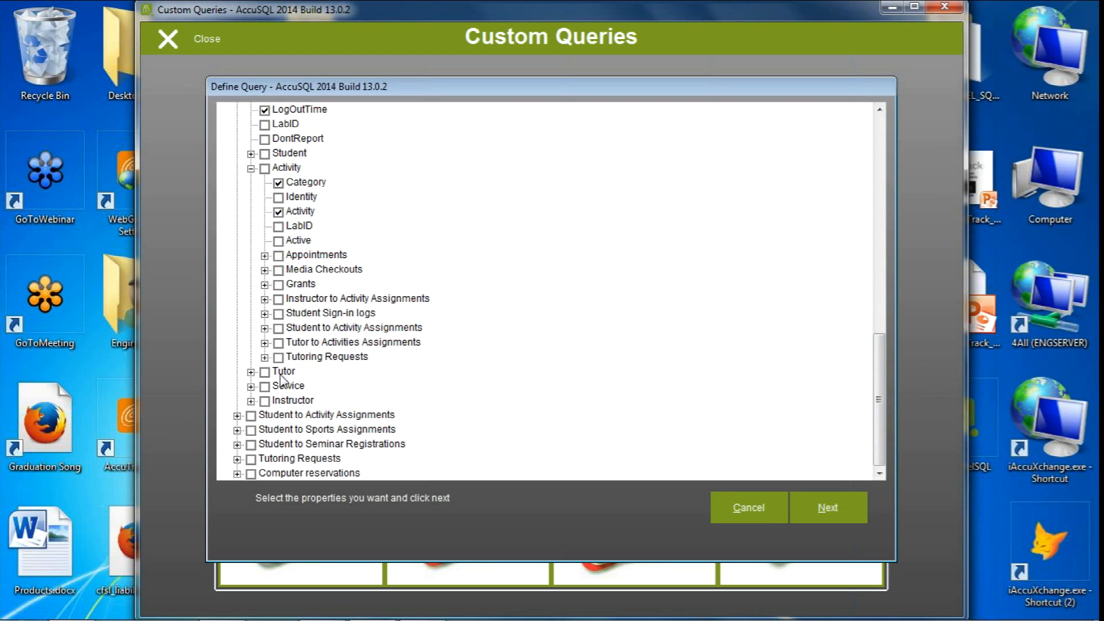
pyautogui.click(251, 372)
pyautogui.click(278, 401)
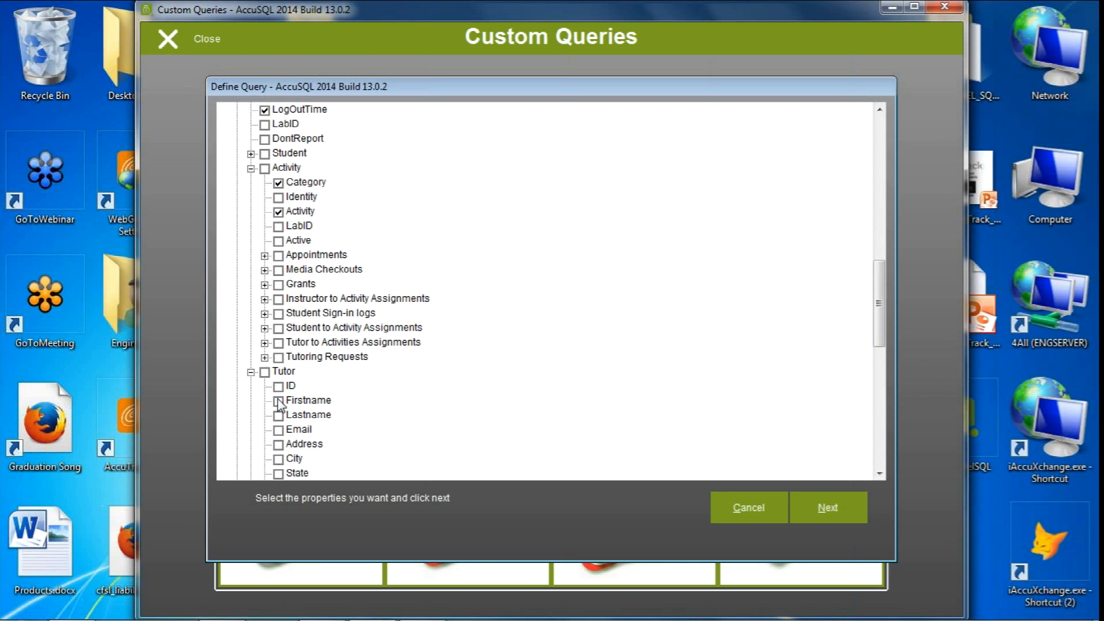
pyautogui.click(278, 415)
pyautogui.moveTo(880, 348); pyautogui.dragTo(867, 463)
pyautogui.click(827, 514)
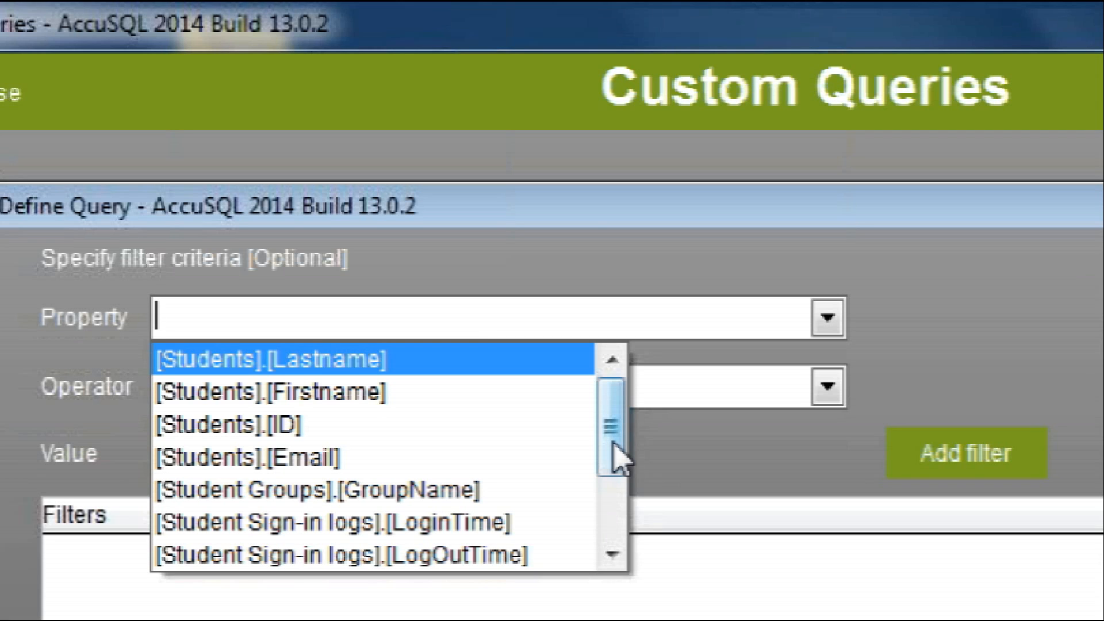
# Add a filter on the Student Sign-in logs LoginTime for values between 12/01/2013 and 02/18/2014
pyautogui.click(501, 530)
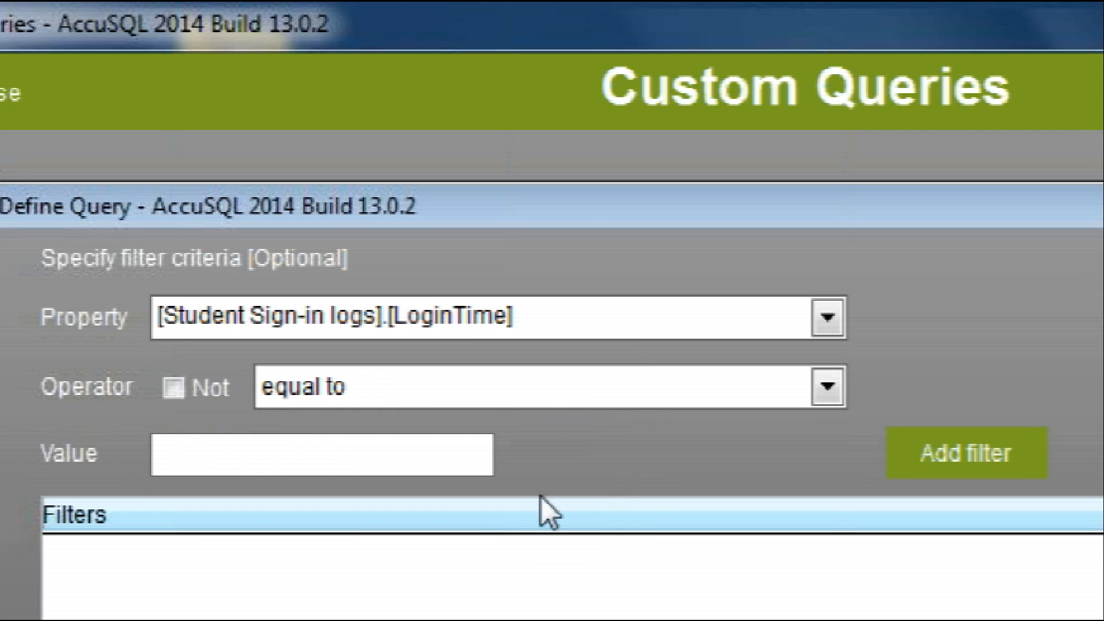
pyautogui.click(586, 396)
pyautogui.click(586, 397)
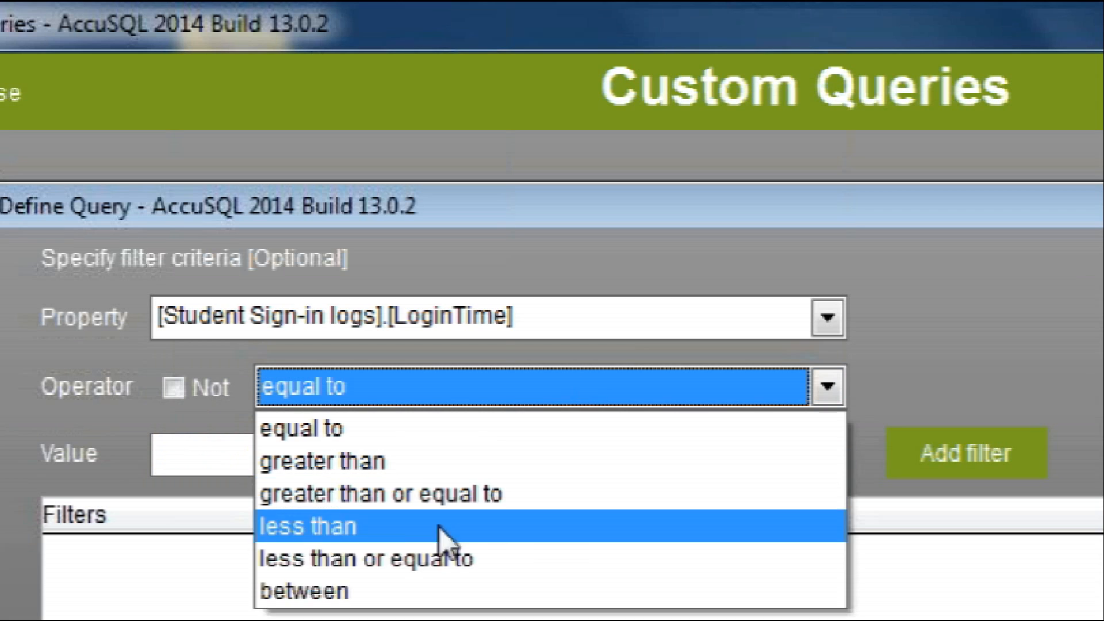
pyautogui.click(375, 592)
pyautogui.click(286, 456)
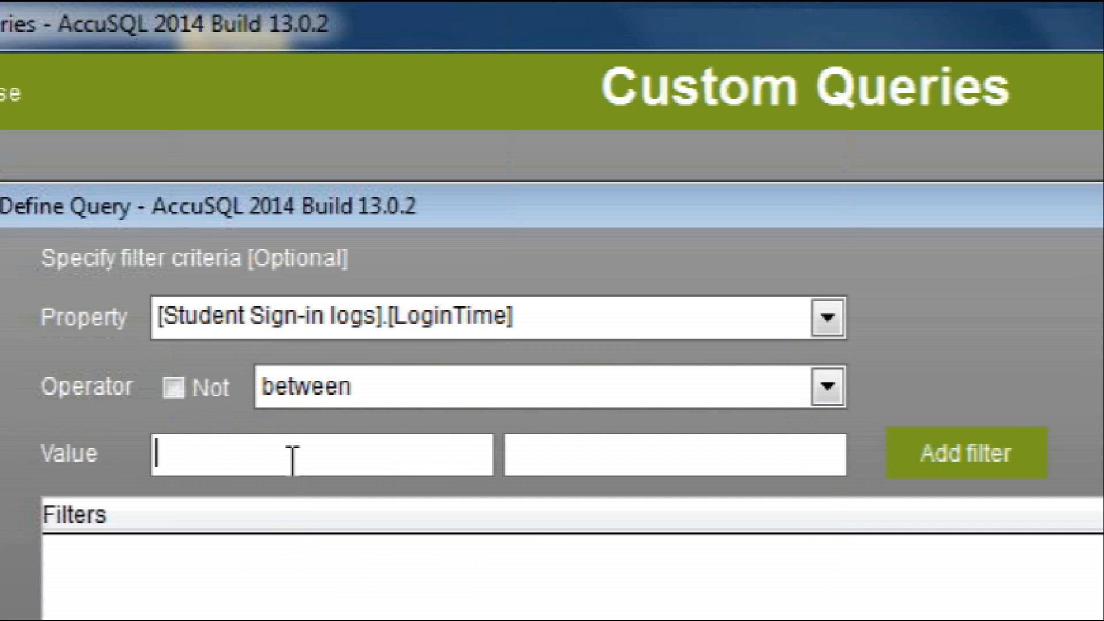
pyautogui.write('12')
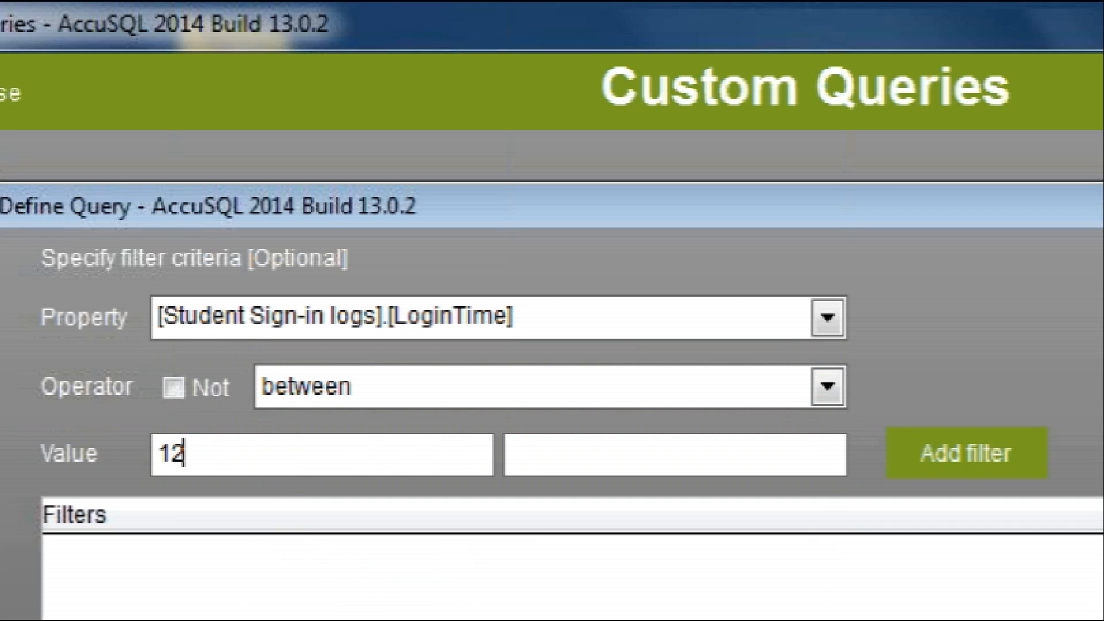
pyautogui.write('/01/2013')
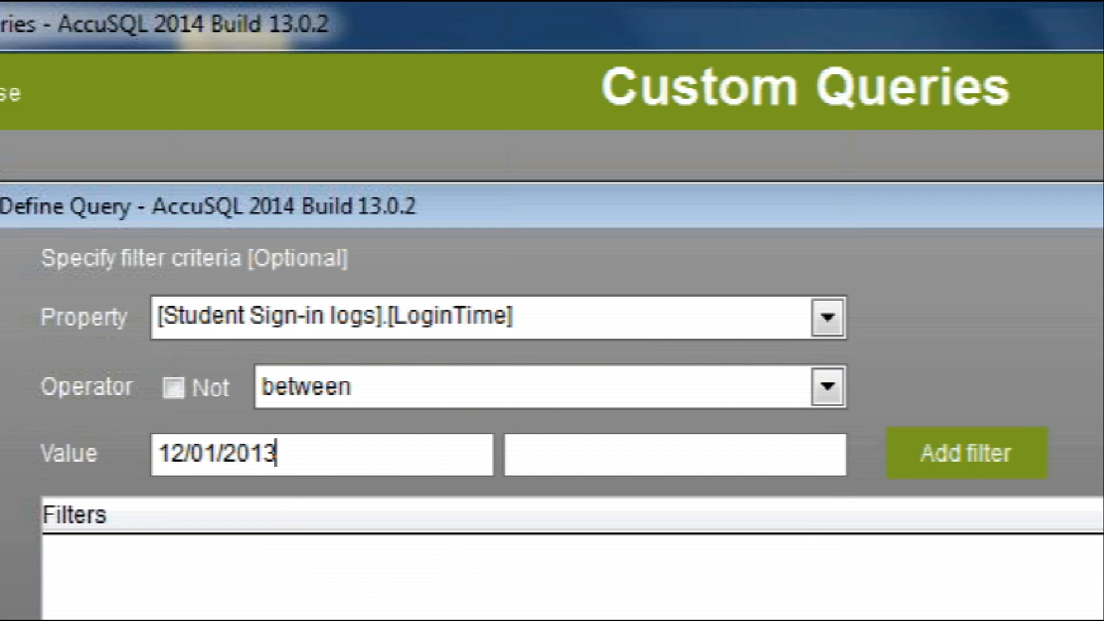
pyautogui.click(537, 459)
pyautogui.write('02/18/2014')
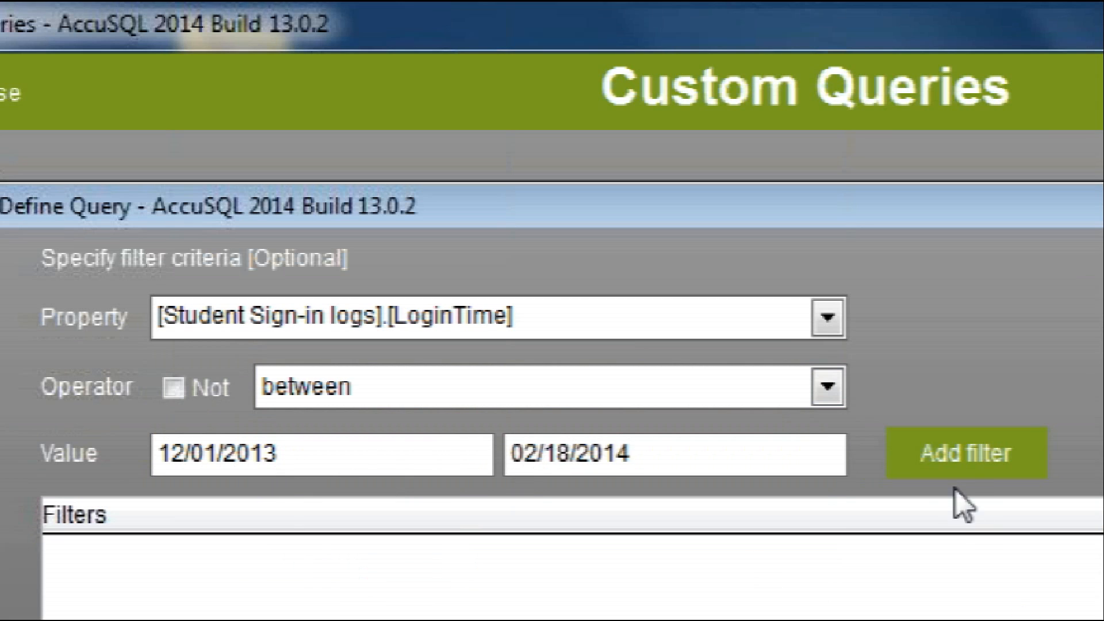
pyautogui.click(951, 471)
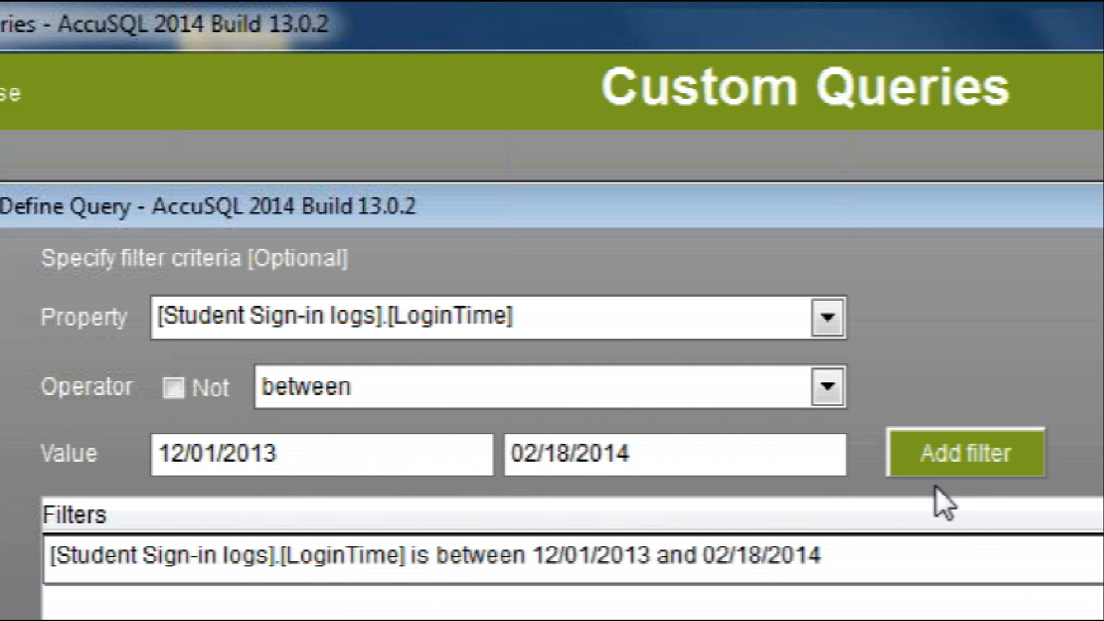
# Add a second filter requiring the Student Groups GroupName to be equal to Early Alert
pyautogui.click(826, 317)
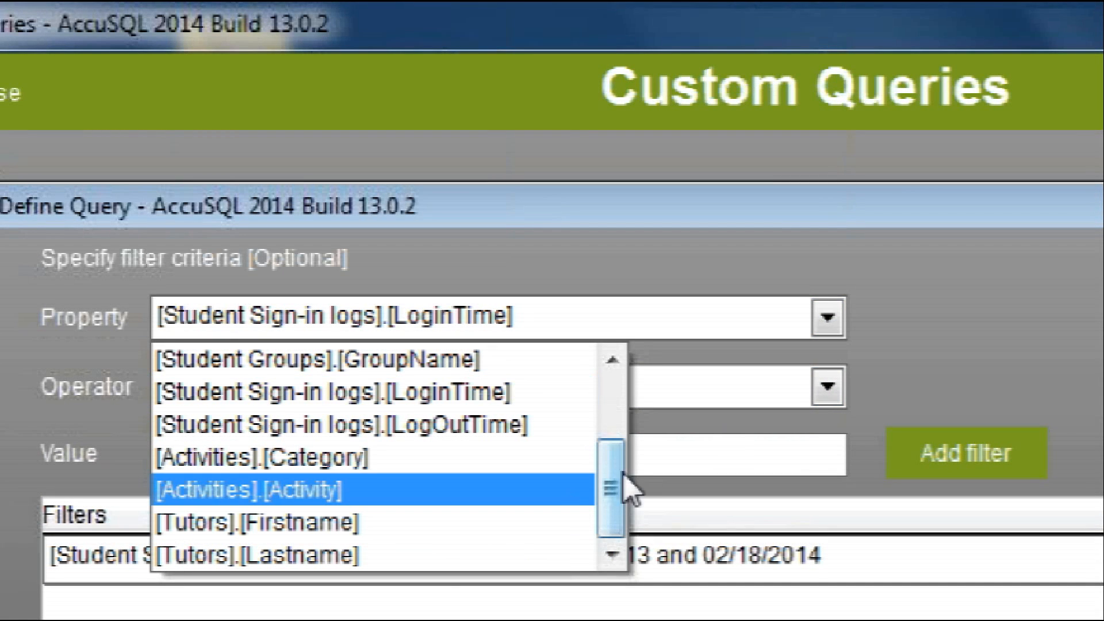
pyautogui.moveTo(612, 483); pyautogui.dragTo(577, 426)
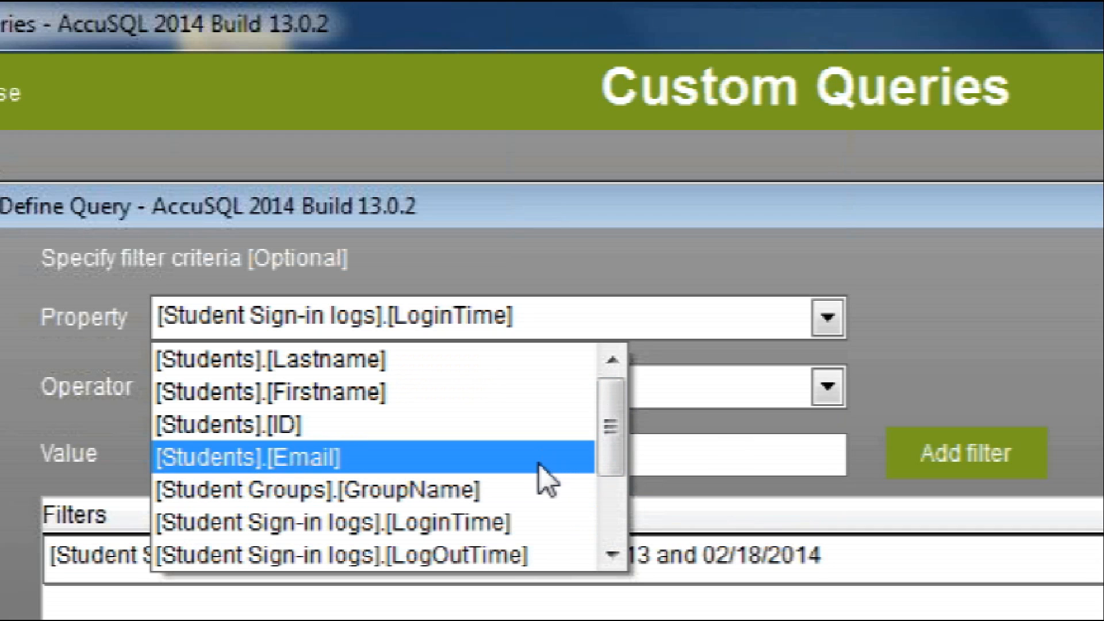
pyautogui.click(463, 491)
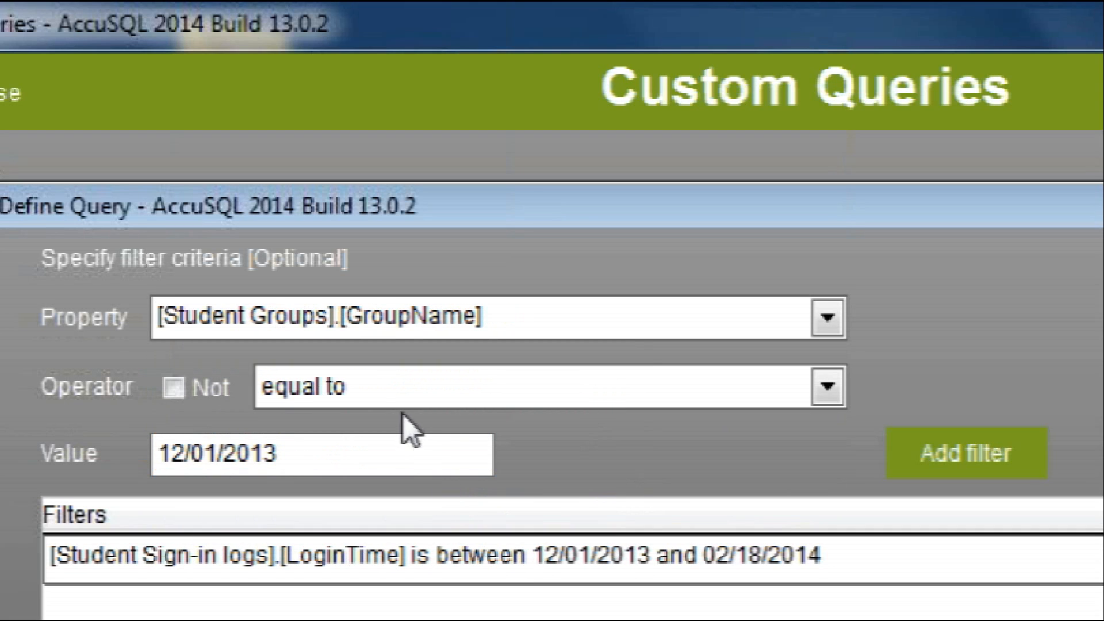
pyautogui.moveTo(361, 459); pyautogui.dragTo(161, 455)
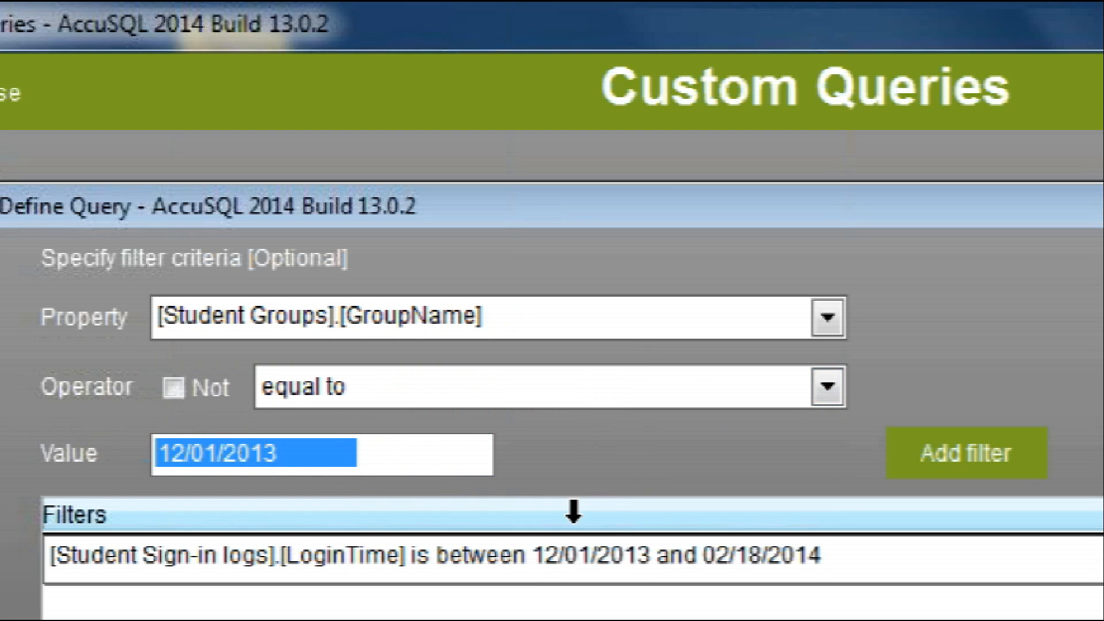
pyautogui.write('Ea')
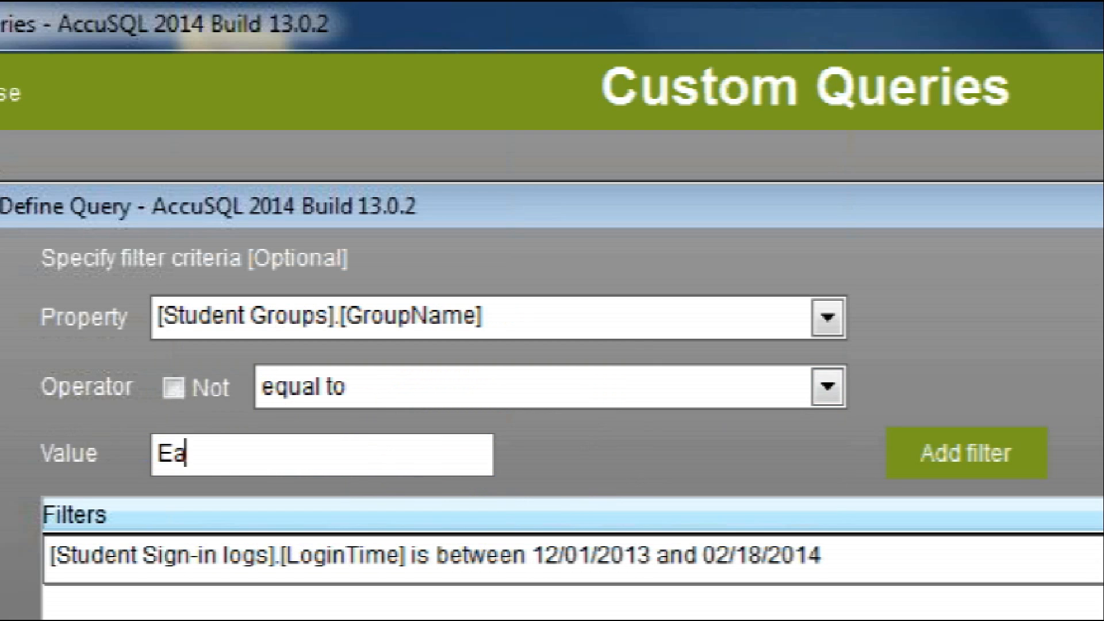
pyautogui.write('rly Alert')
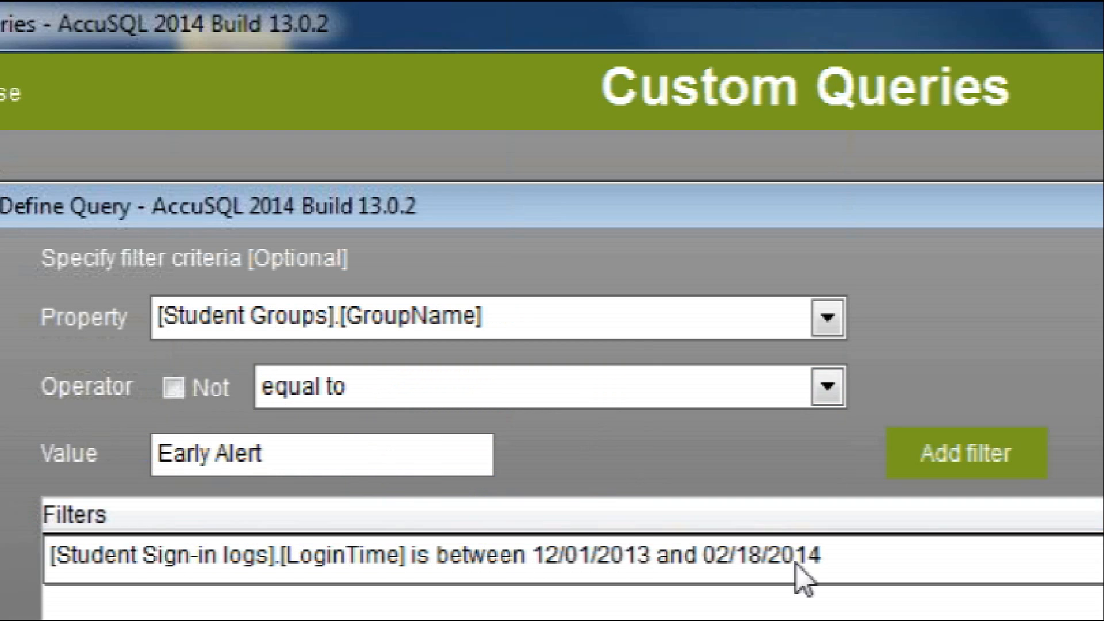
pyautogui.click(964, 471)
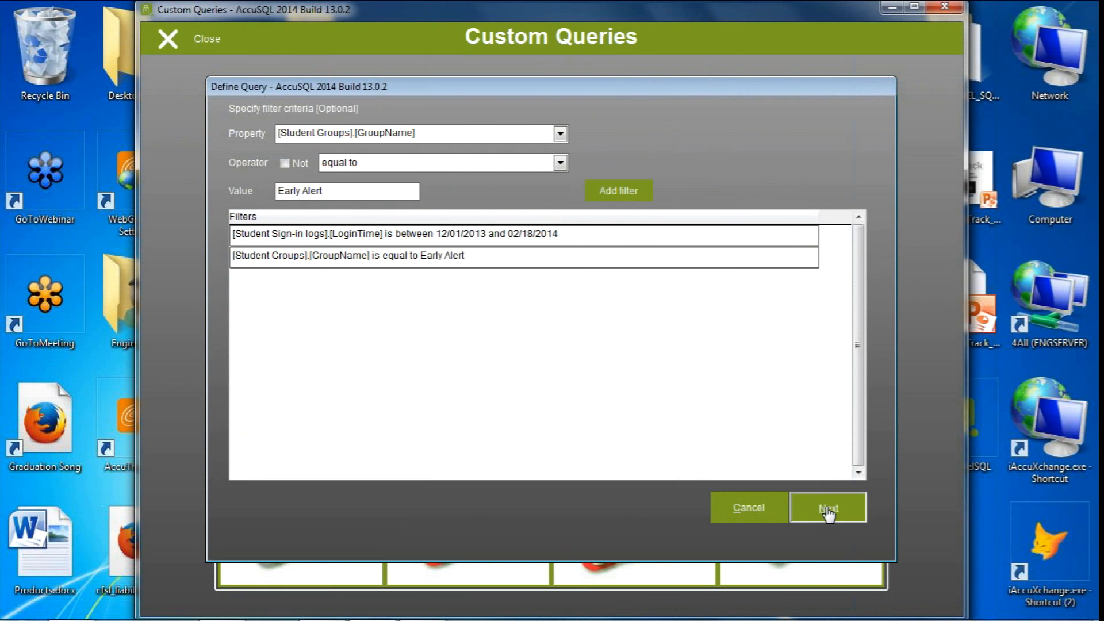
# Proceed to the sorting options and sort the query by the Tutors Lastname property
pyautogui.click(828, 508)
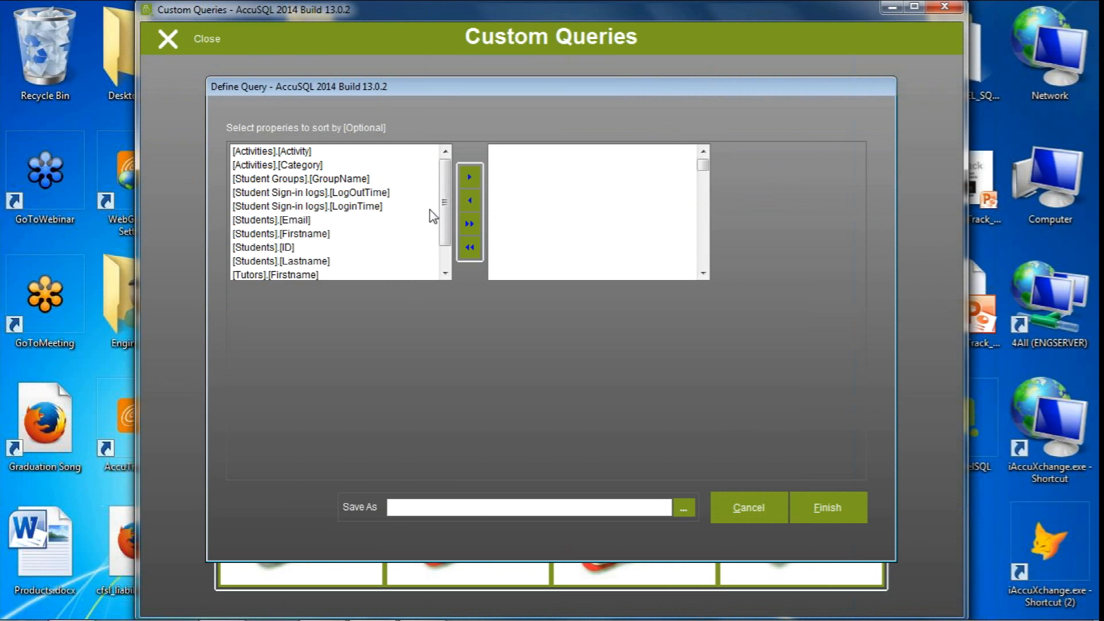
pyautogui.scroll(-1, 445, 212)
pyautogui.scroll(1, 374, 195)
pyautogui.scroll(-1, 449, 210)
pyautogui.doubleClick(301, 272)
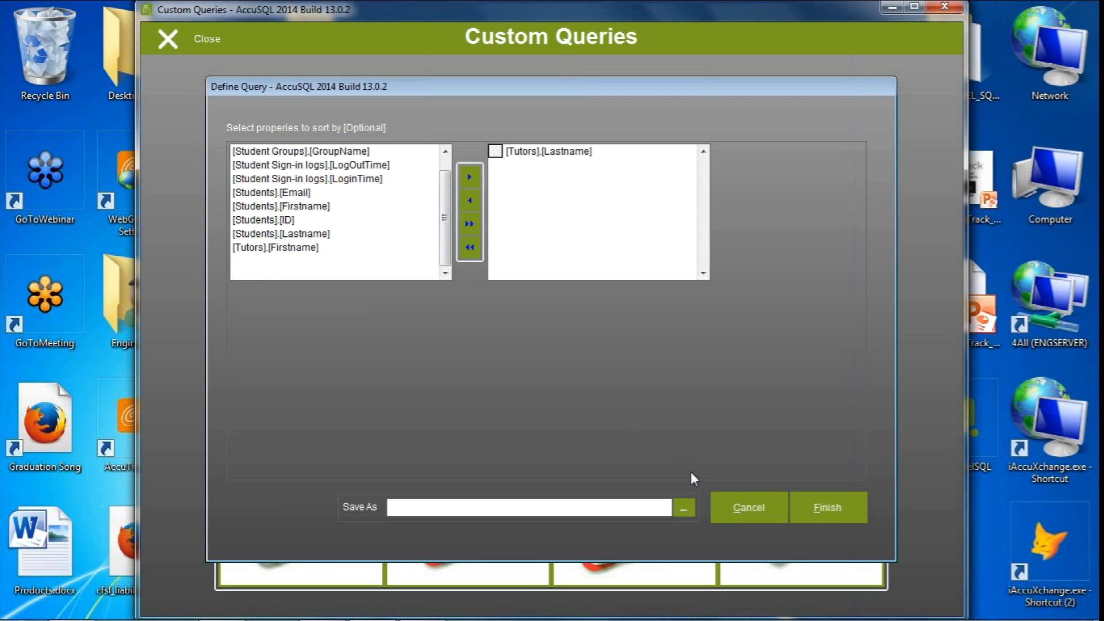
# Save the query to the Desktop as ea33 and finish defining it
pyautogui.click(684, 508)
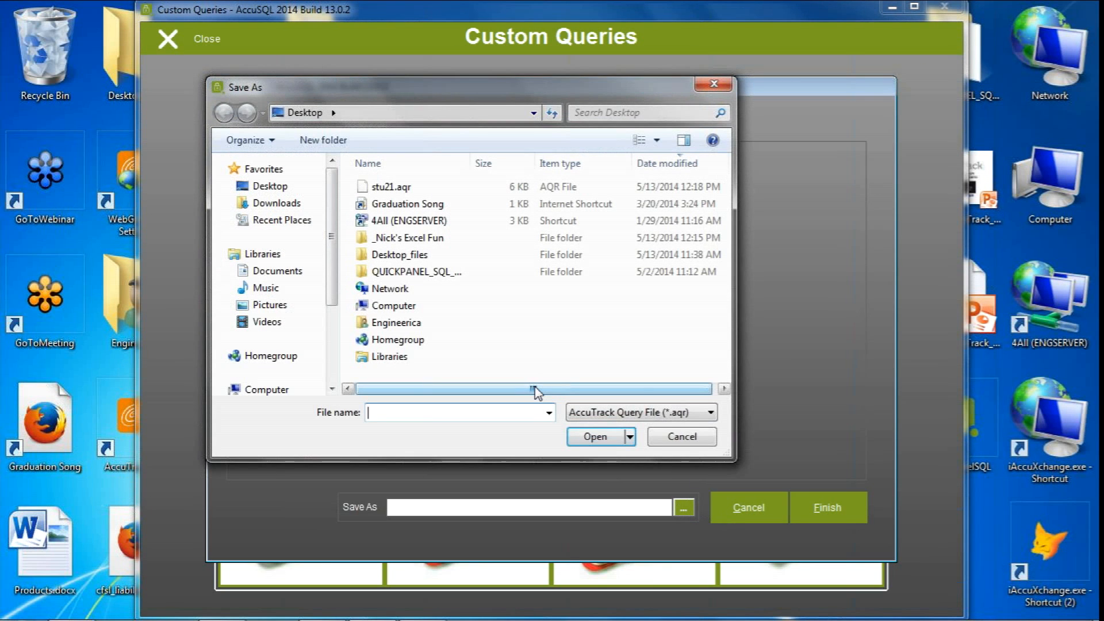
pyautogui.write('ea33')
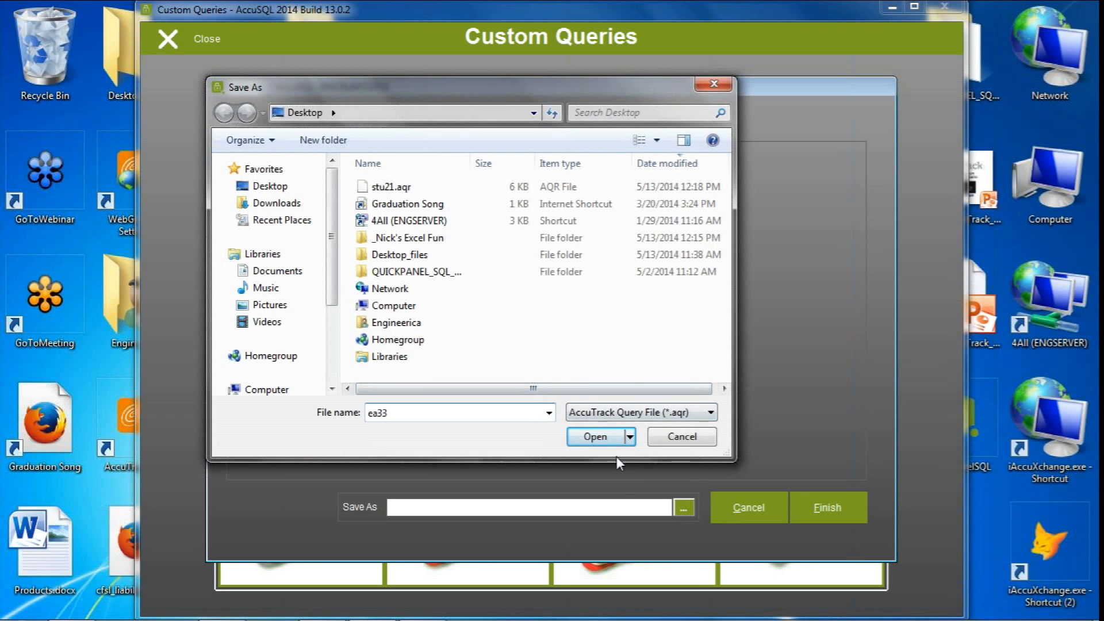
pyautogui.click(595, 437)
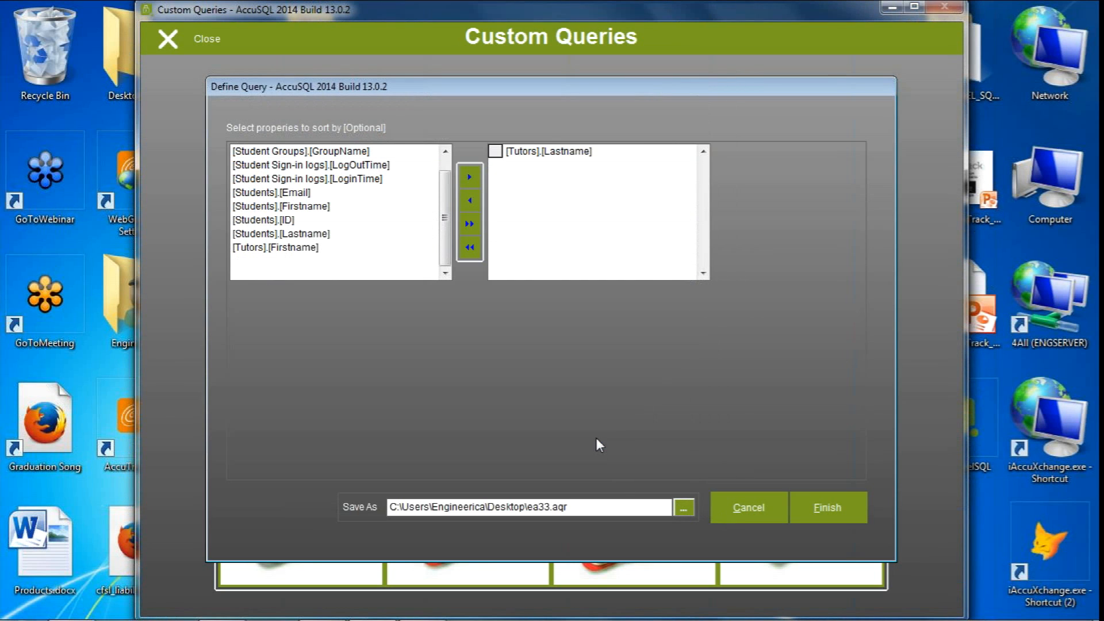
pyautogui.click(844, 510)
# Preview the query's records, select all of them and close the preview
pyautogui.click(694, 178)
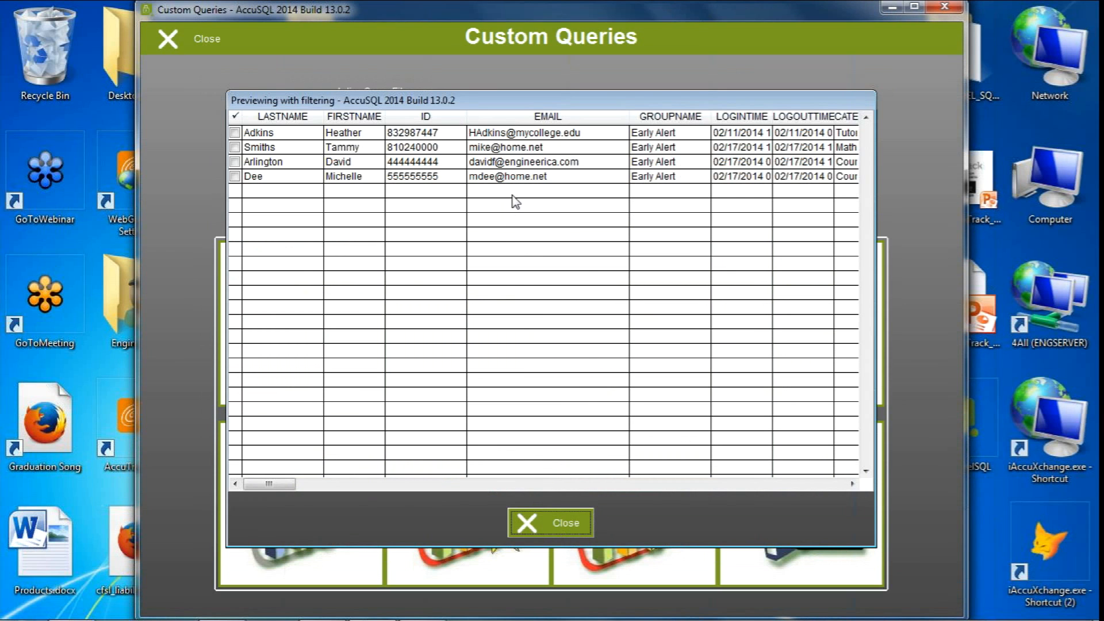
pyautogui.click(536, 175)
pyautogui.rightClick(542, 175)
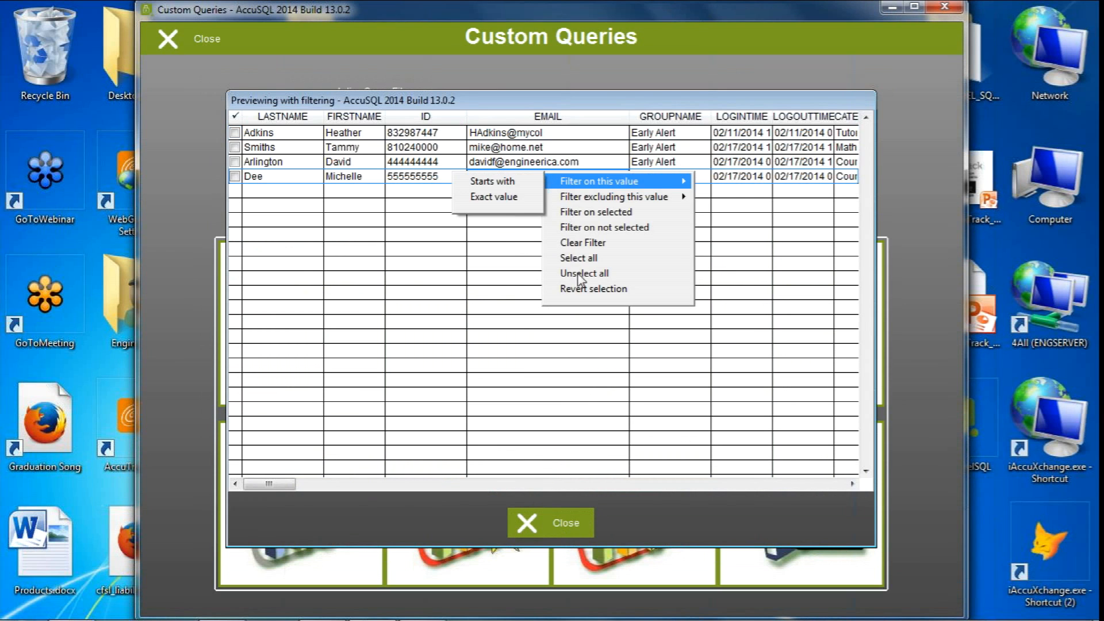
pyautogui.click(577, 258)
pyautogui.click(569, 523)
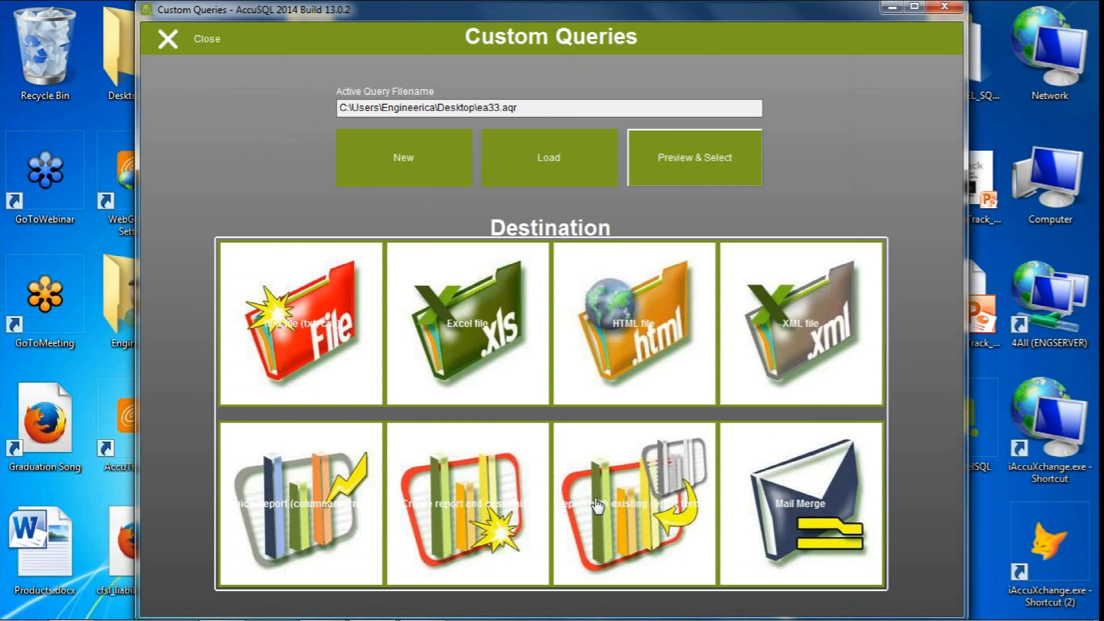
# Export the query results to an HTML file named rrrr.htm on the Desktop
pyautogui.click(654, 328)
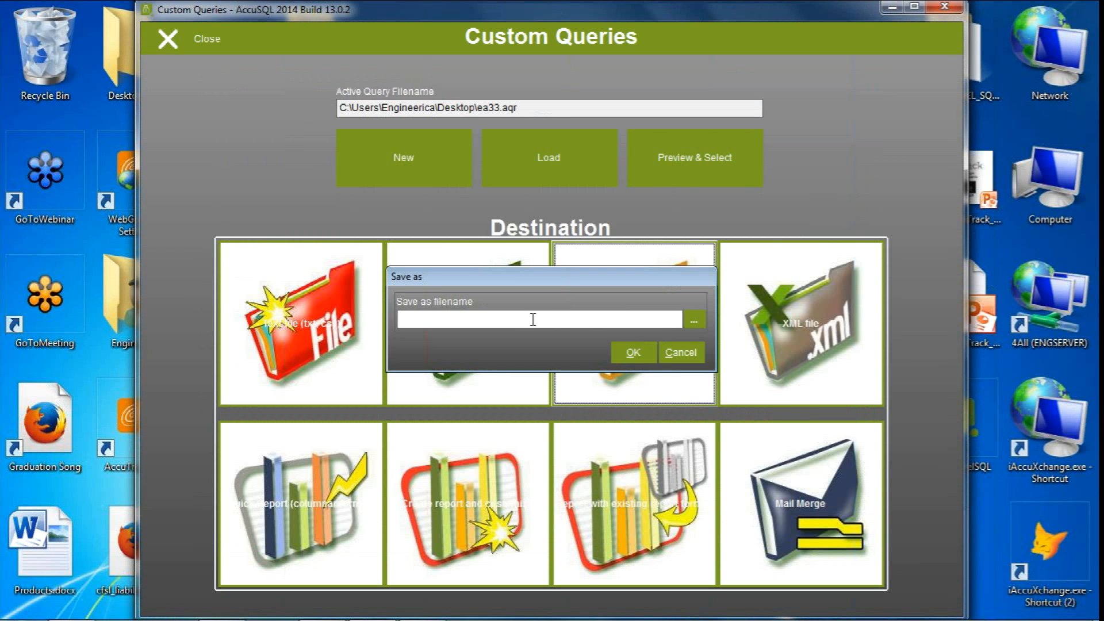
pyautogui.click(694, 321)
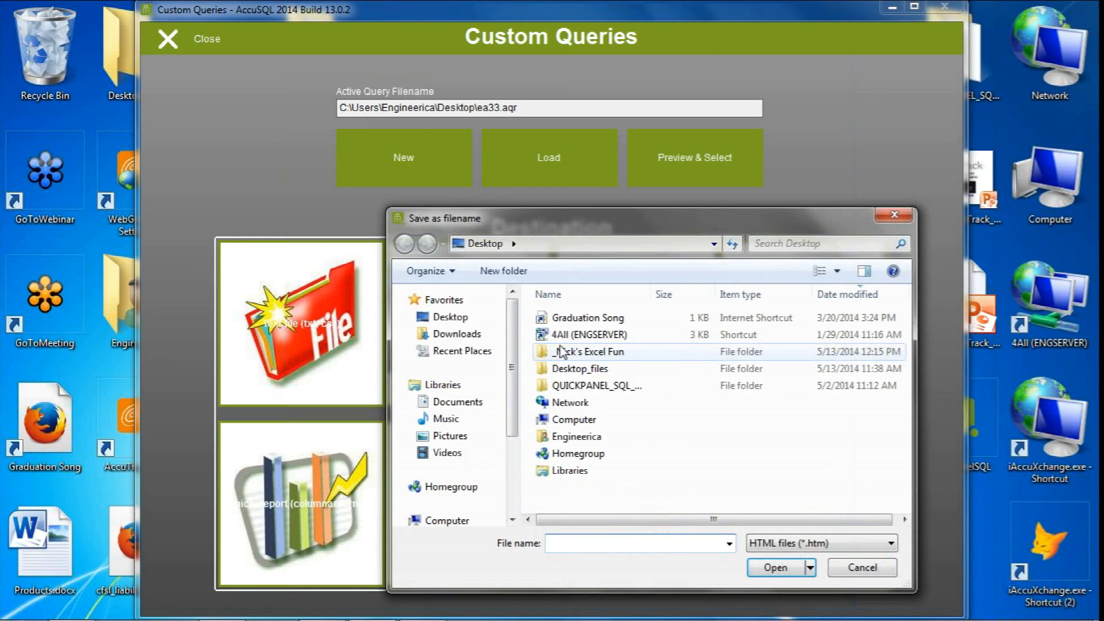
pyautogui.click(586, 542)
pyautogui.write('rrr')
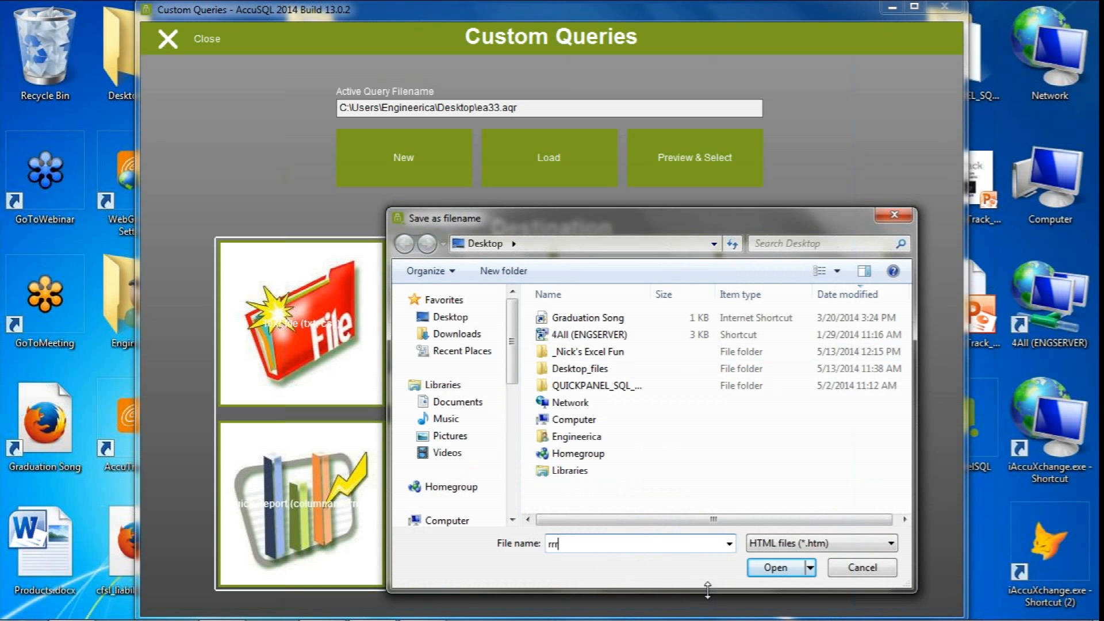
pyautogui.click(777, 568)
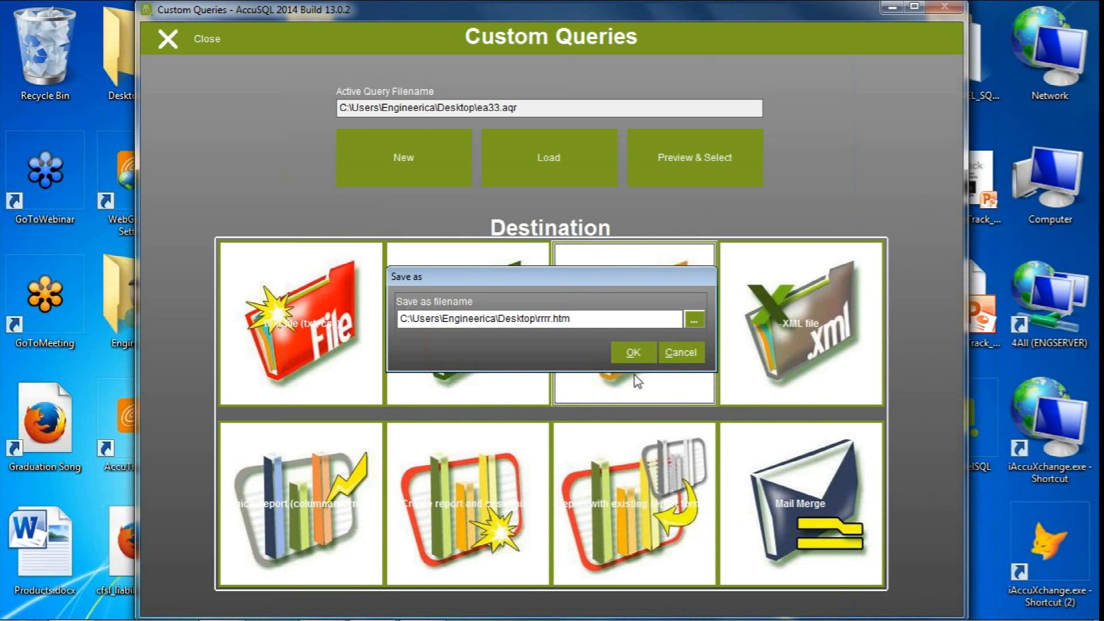
pyautogui.click(631, 353)
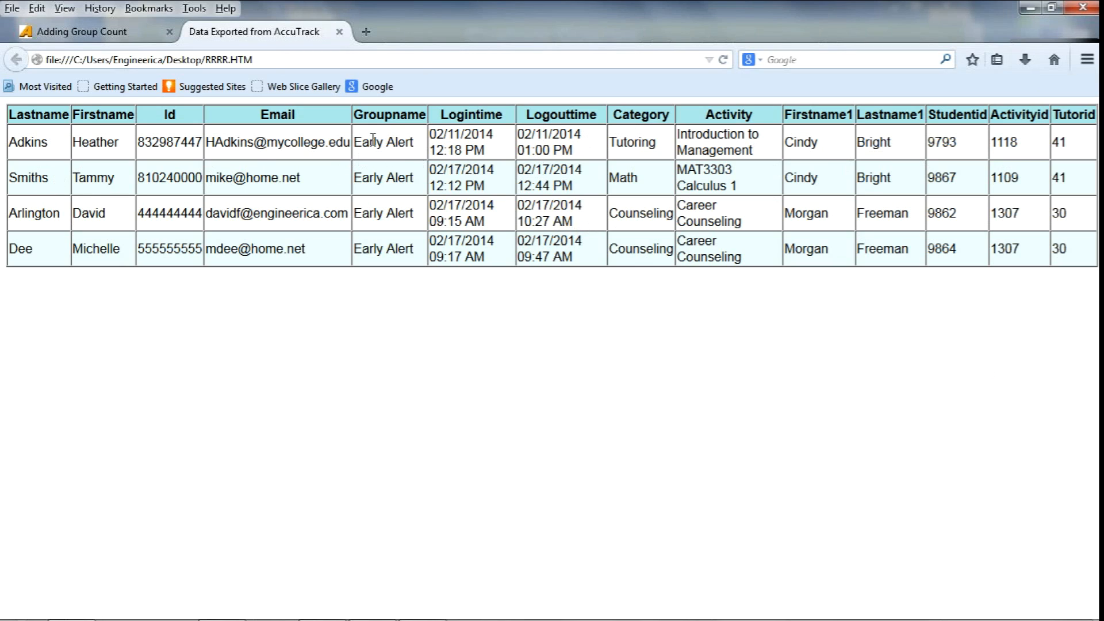
# Examine the first exported record's sign-in times, category, activity and tutor in the browser, and minimize the browser window
pyautogui.moveTo(452, 135); pyautogui.dragTo(556, 137)
pyautogui.moveTo(627, 142); pyautogui.dragTo(810, 145)
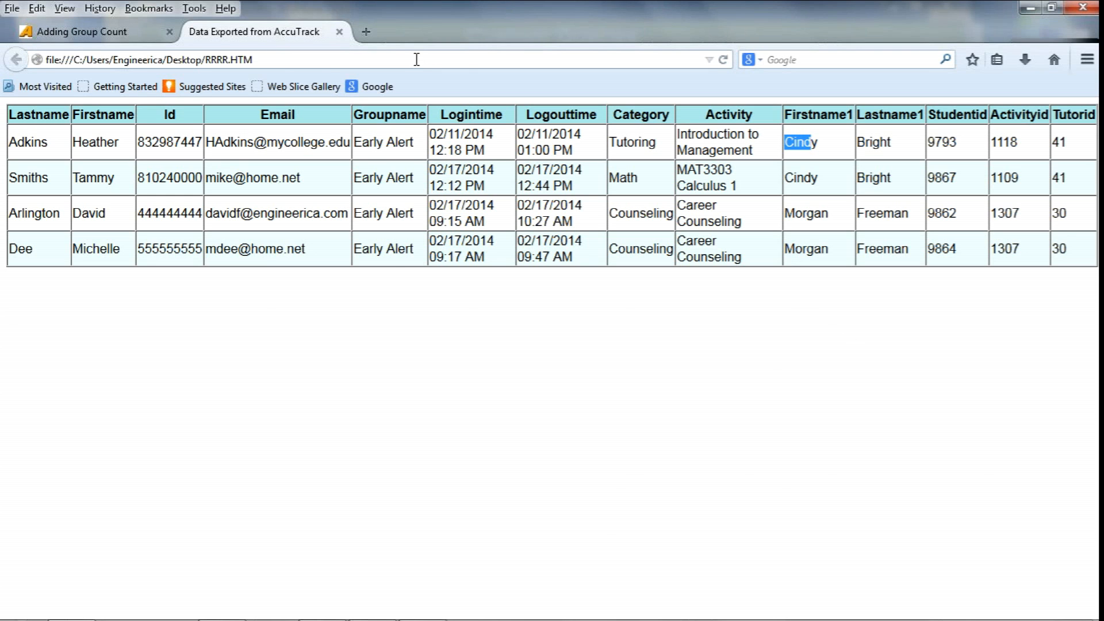
pyautogui.click(1029, 8)
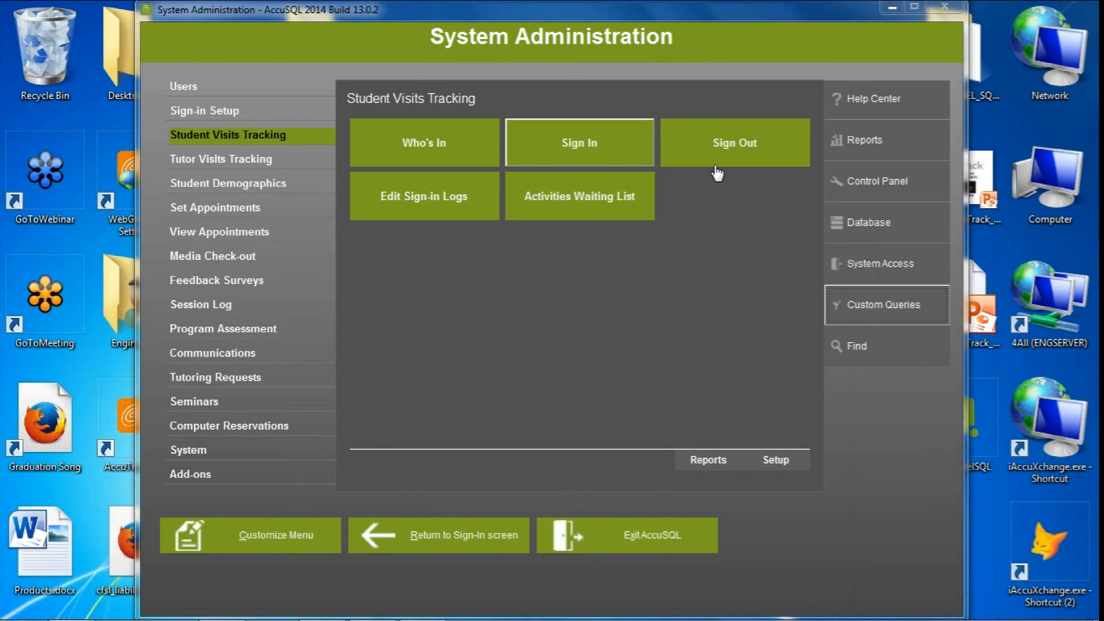
# View the Reports screen and the Custom Queries screen, returning to System Administration after each
pyautogui.click(862, 141)
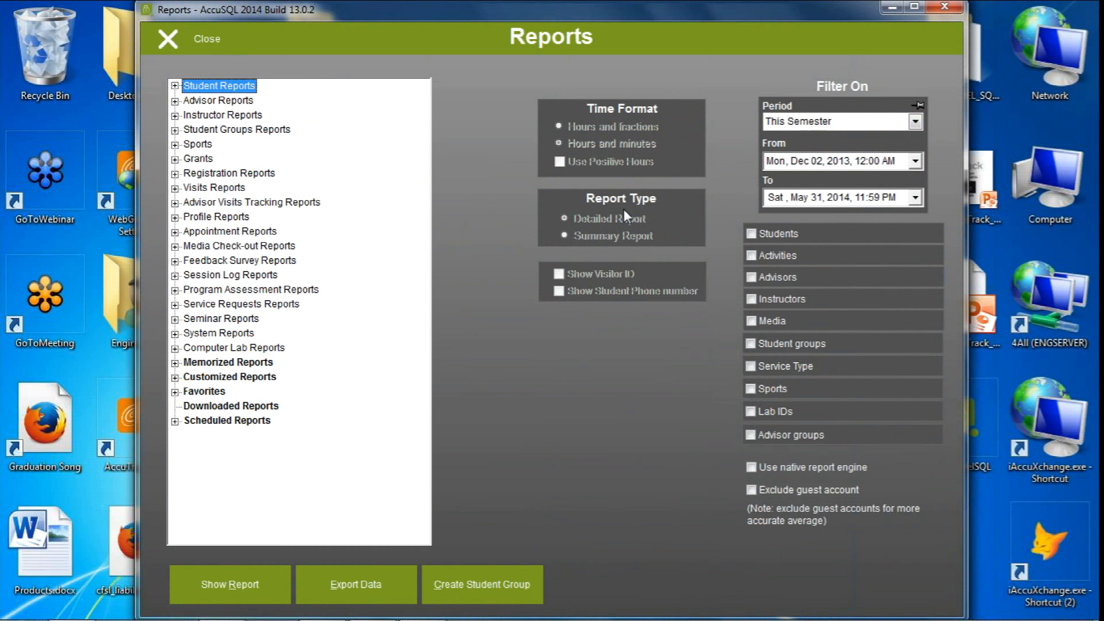
pyautogui.click(166, 39)
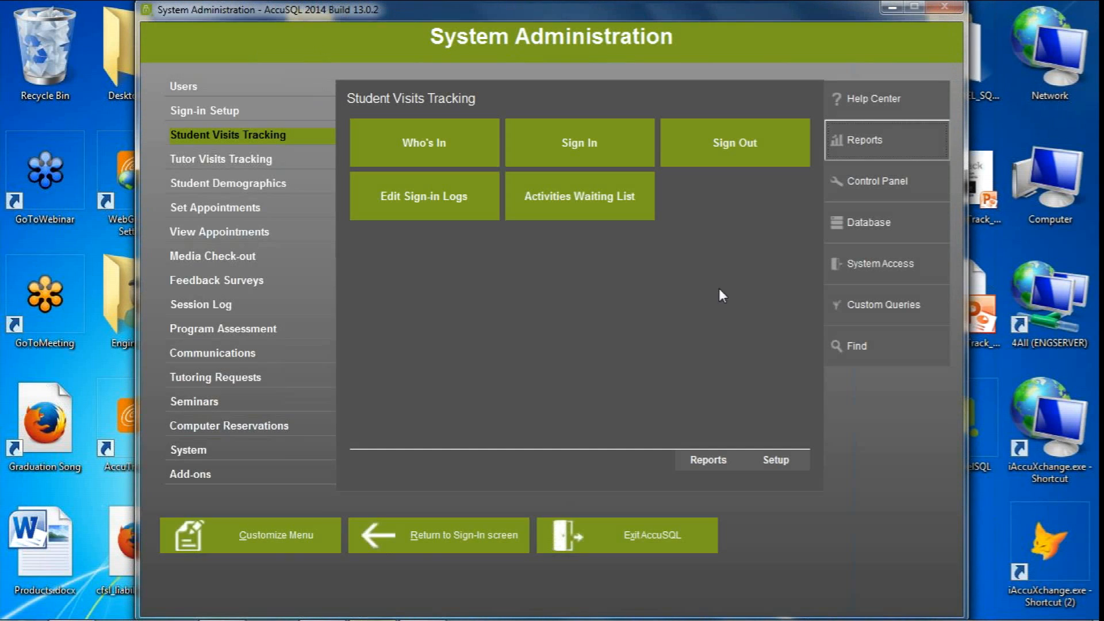
pyautogui.click(864, 307)
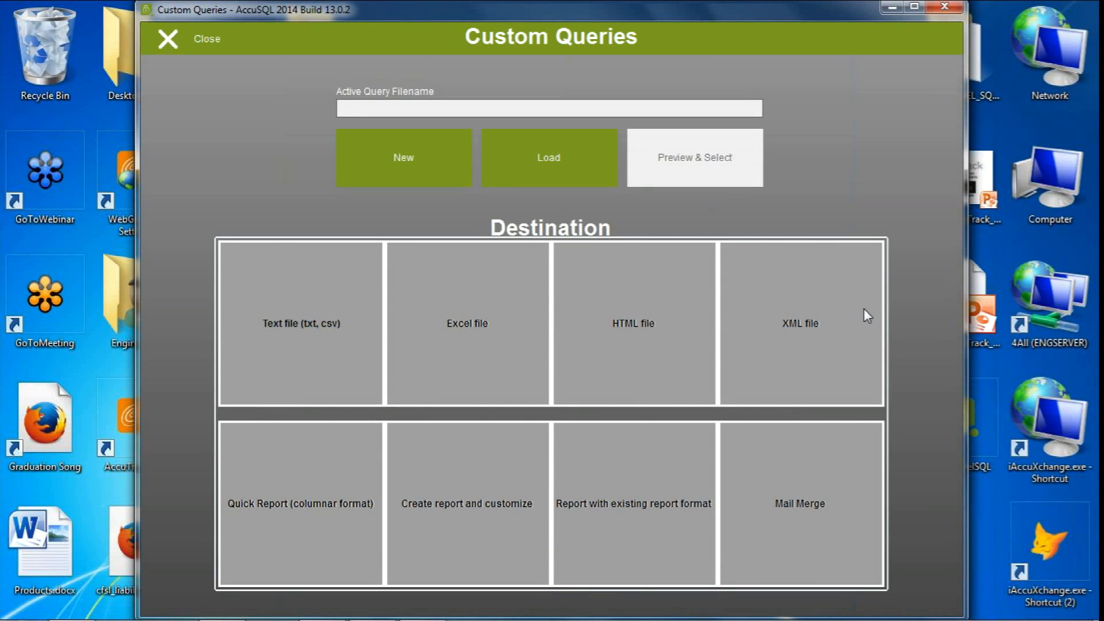
pyautogui.click(167, 43)
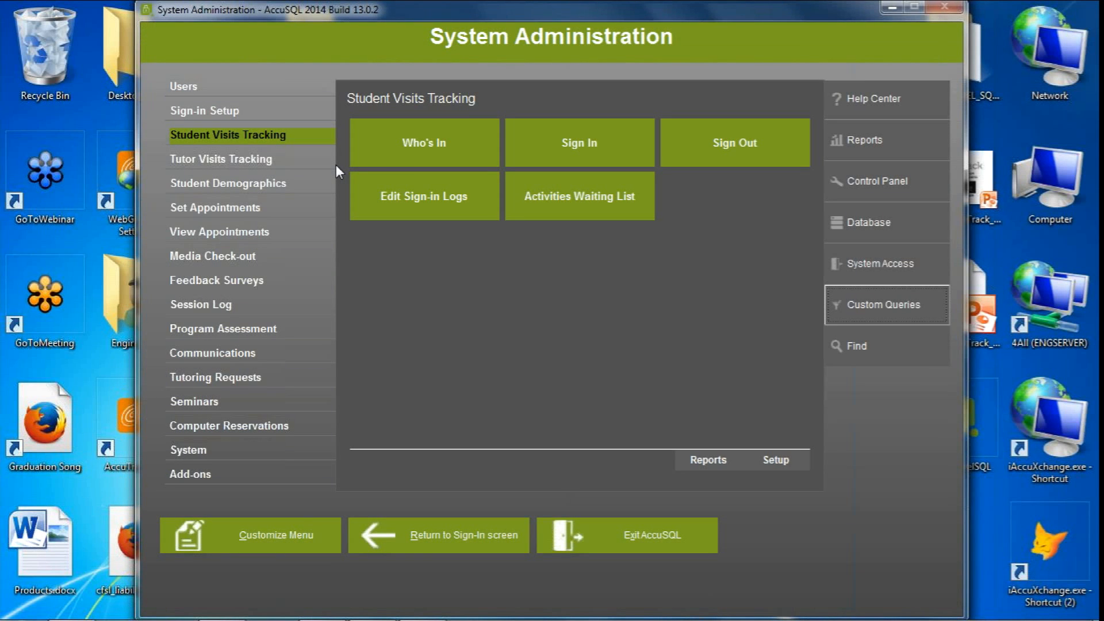